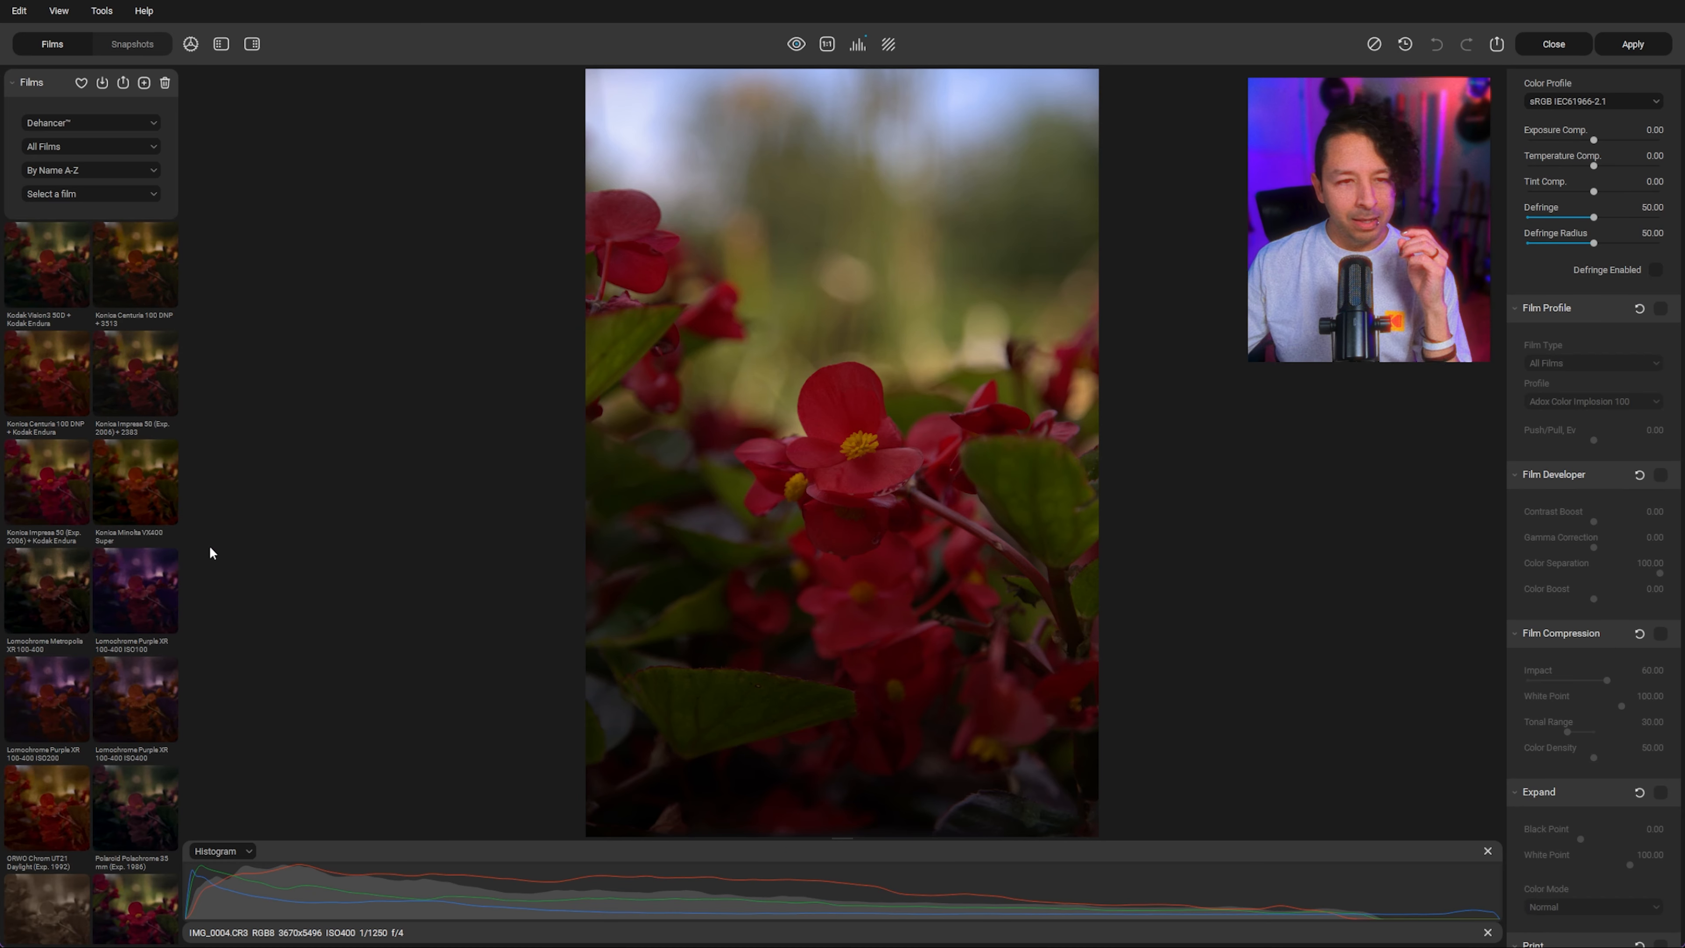
# Step: Browse the film thumbnails and apply the Kodak Gold 200 film
pyautogui.scroll(-3, 104, 505)
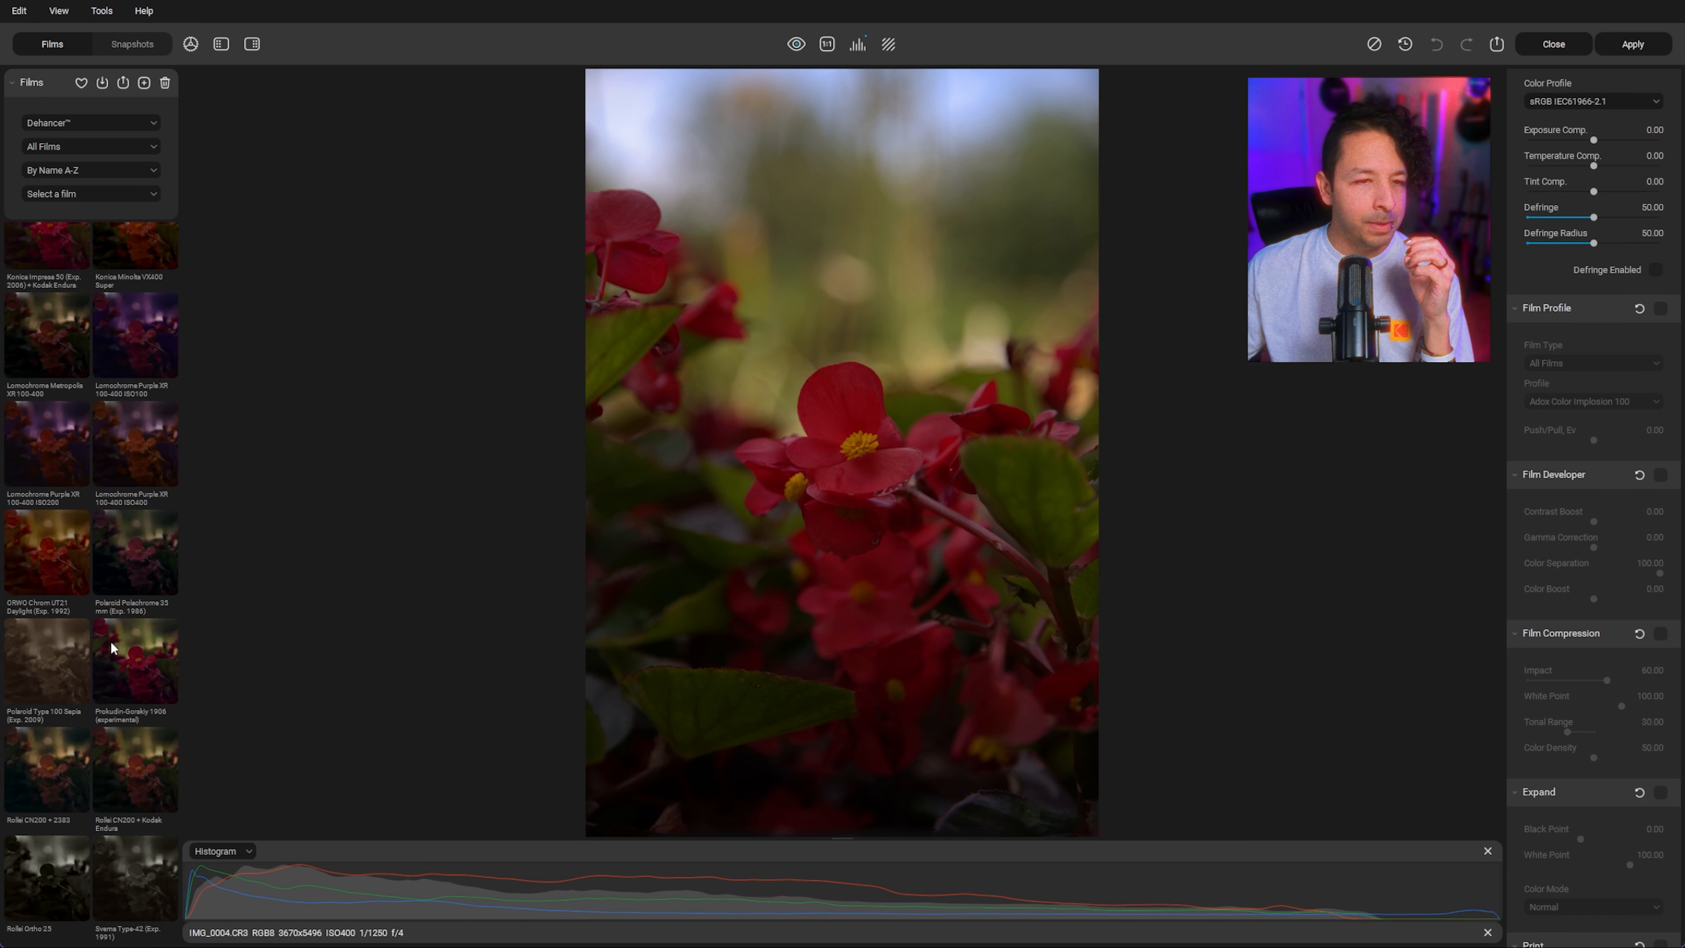
pyautogui.scroll(8, 126, 643)
pyautogui.scroll(10, 126, 644)
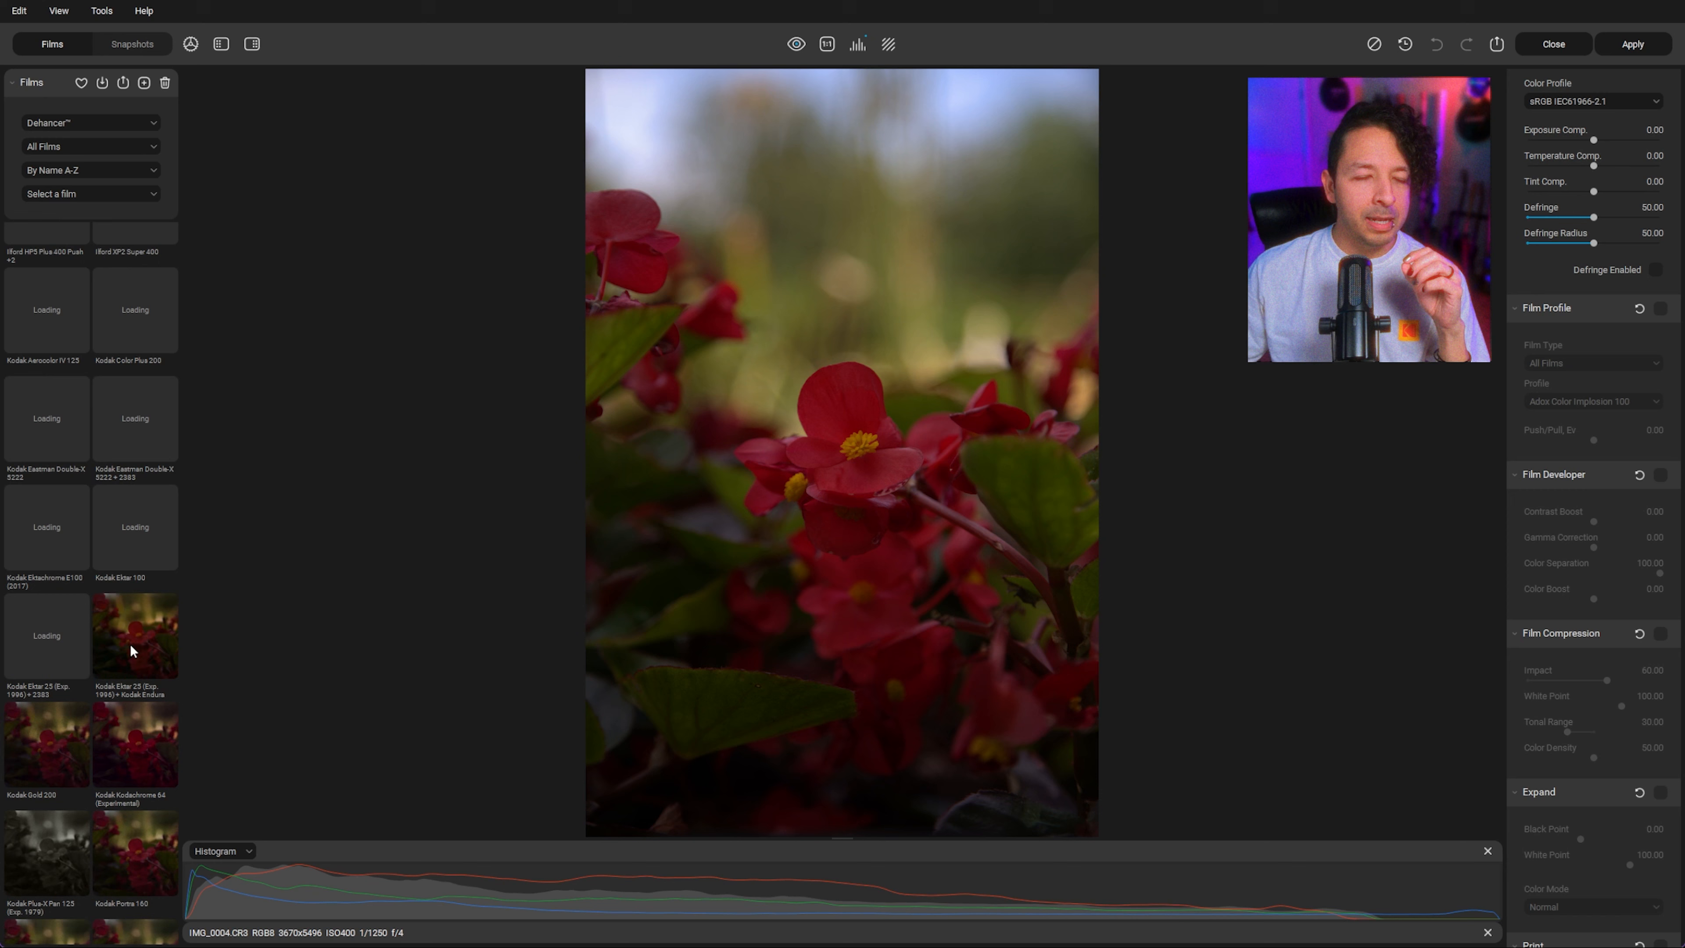
pyautogui.scroll(4, 130, 616)
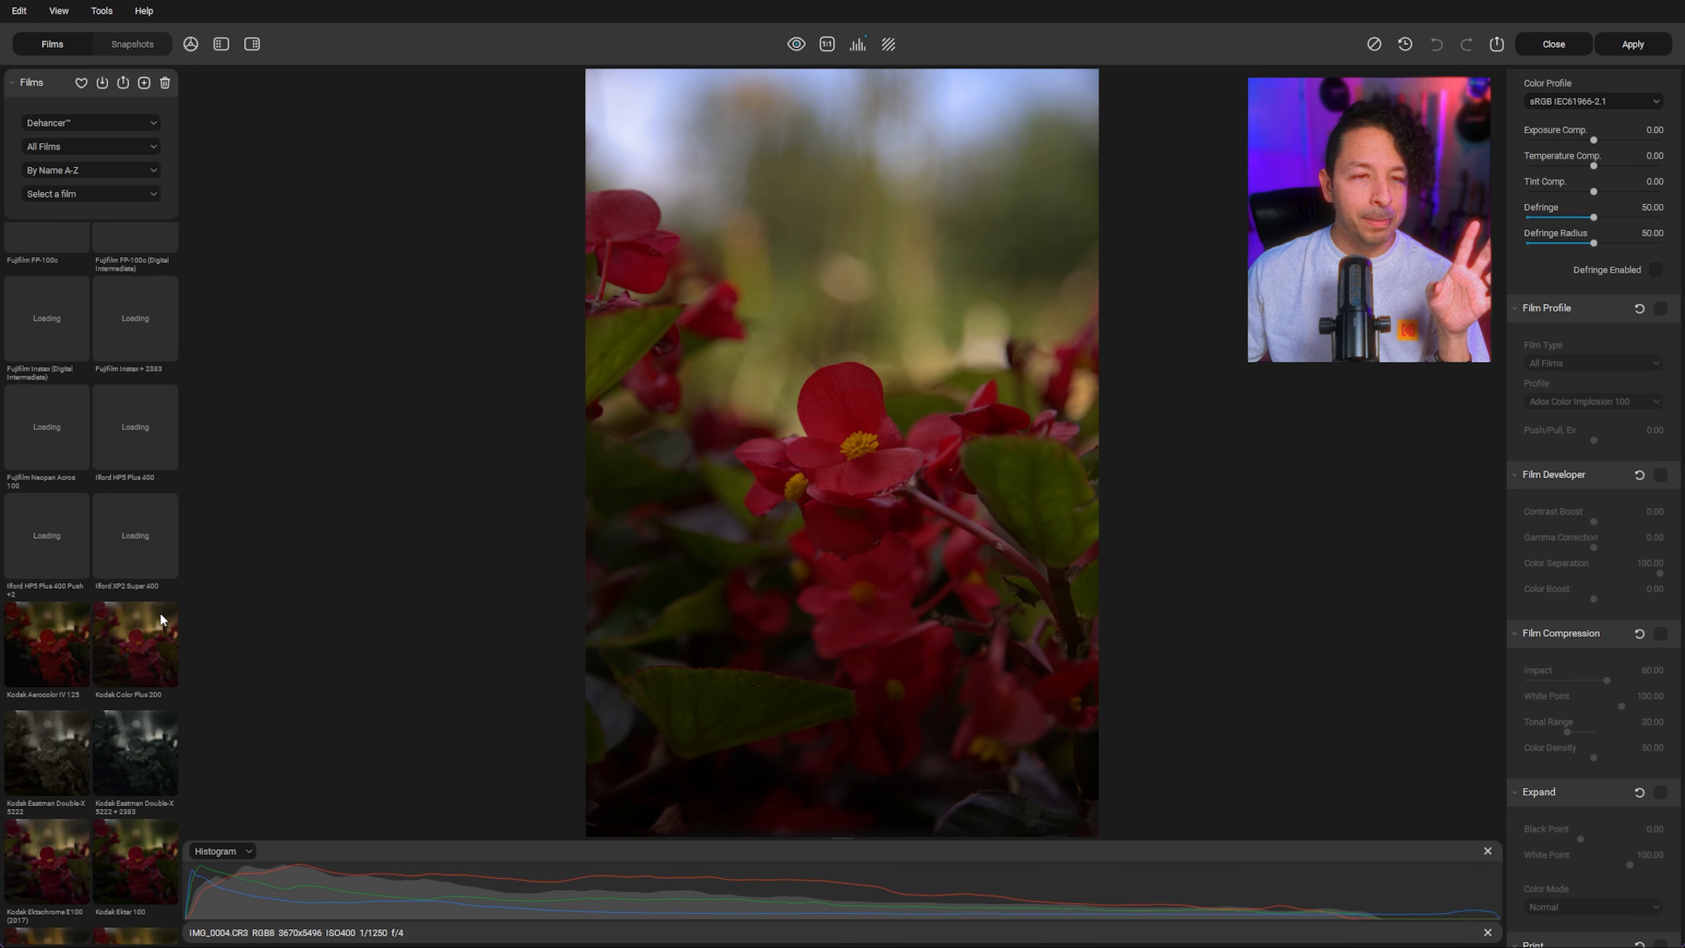
pyautogui.scroll(3, 146, 600)
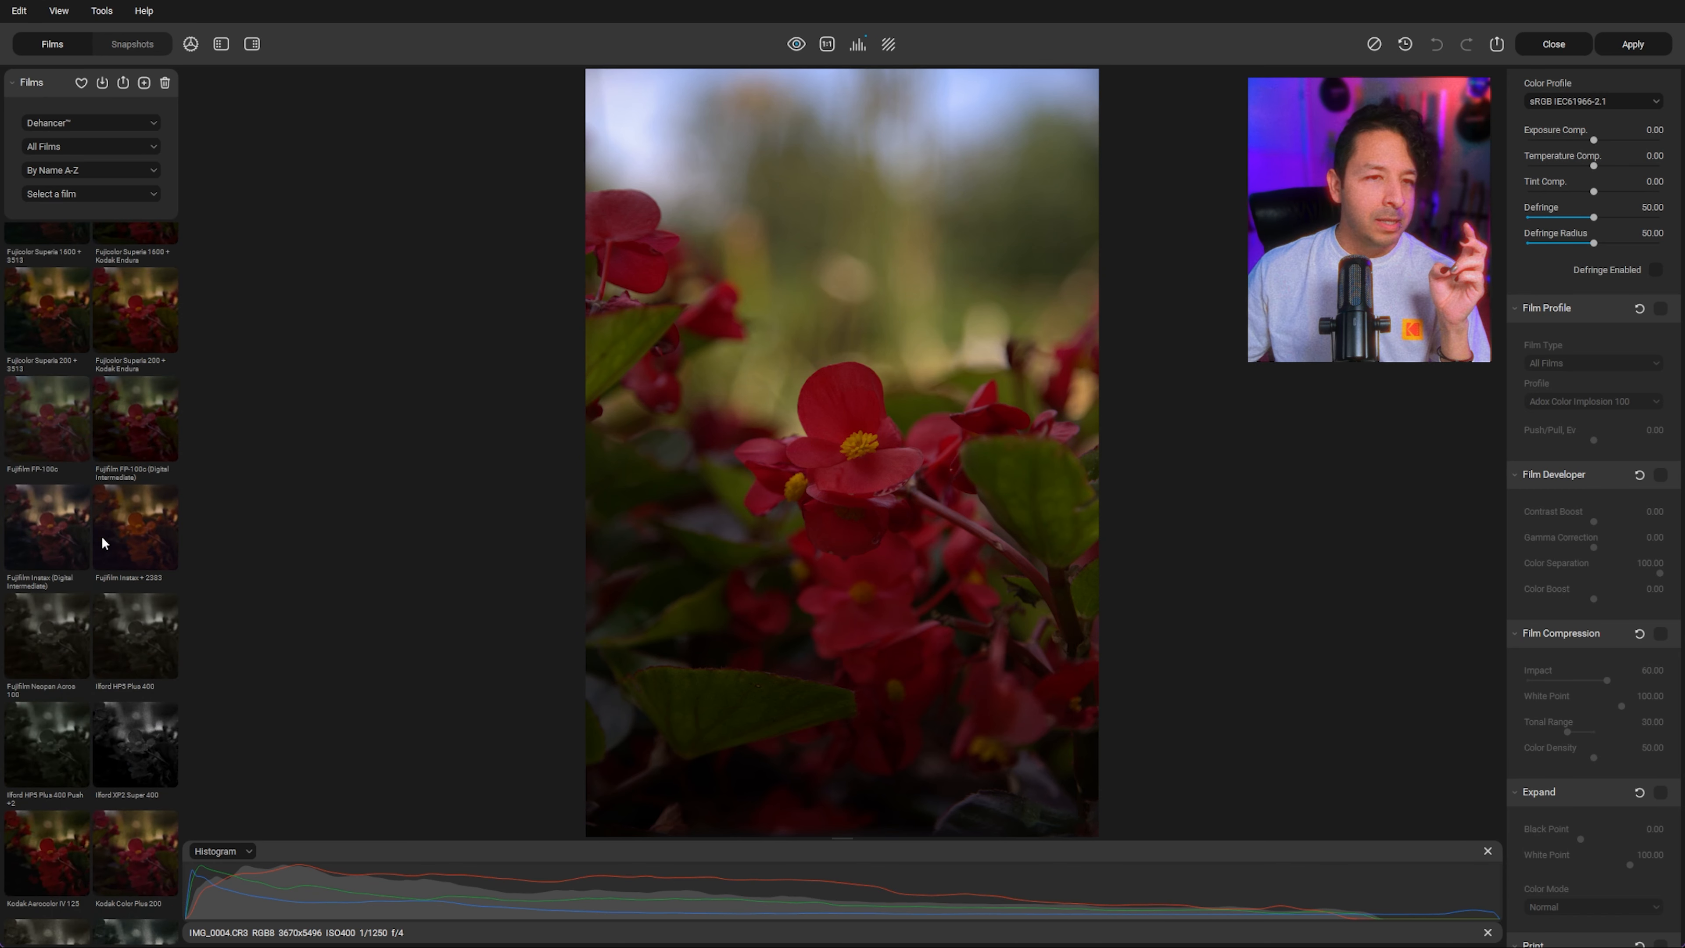
pyautogui.scroll(5, 101, 537)
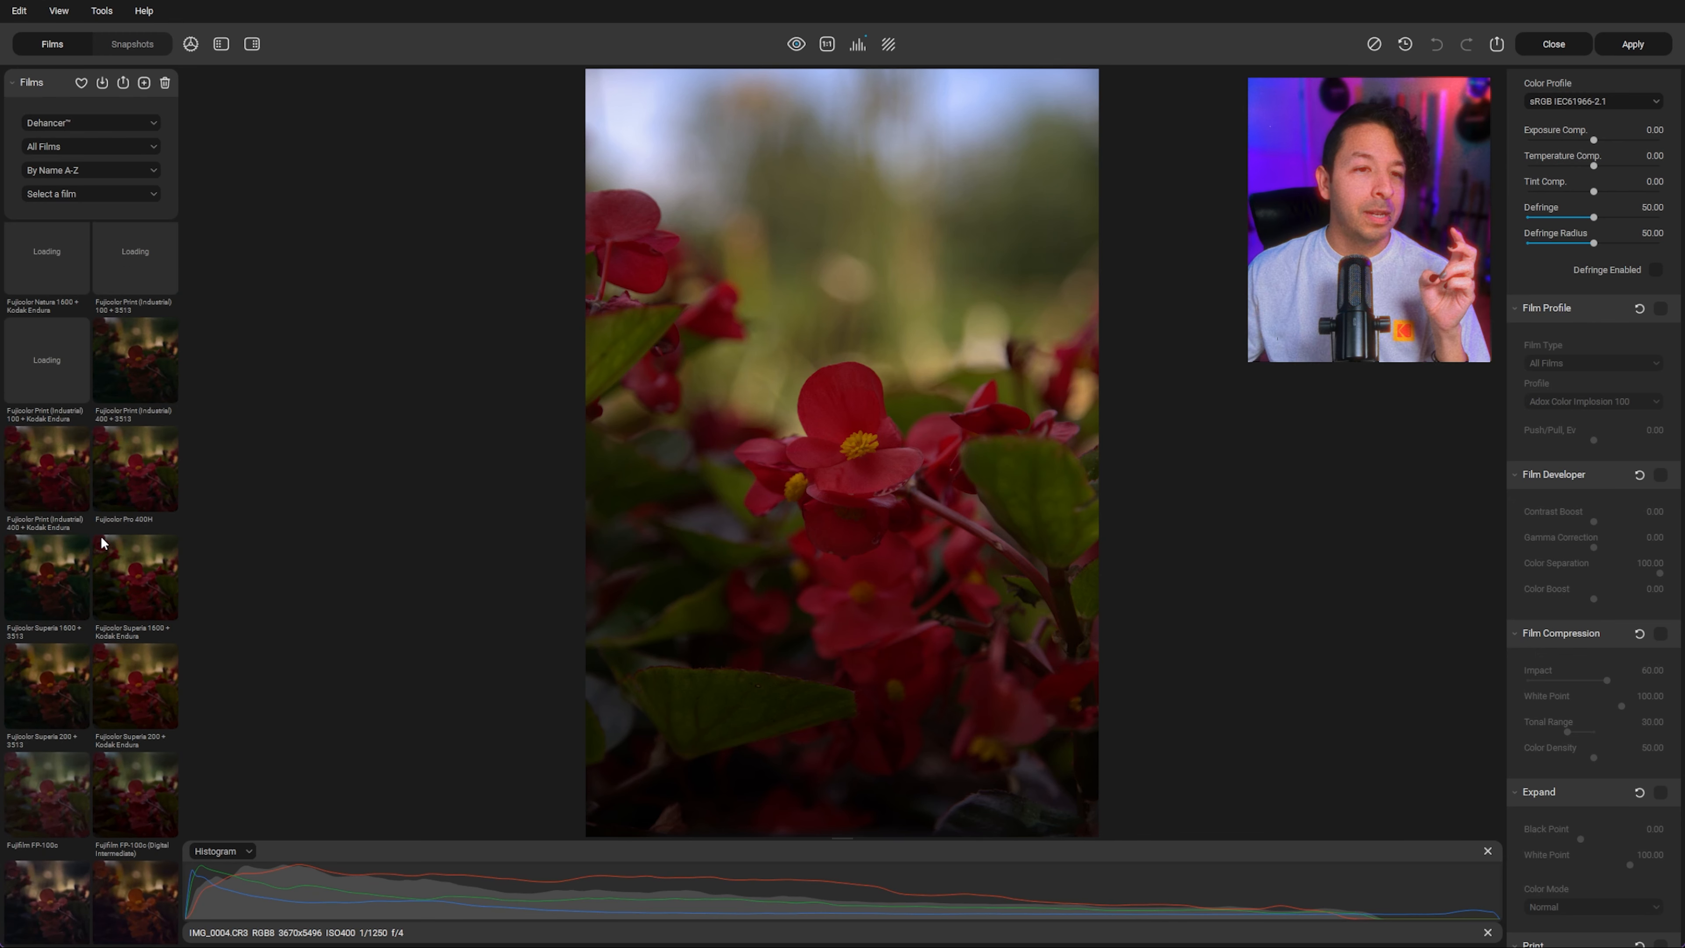
pyautogui.scroll(1, 100, 536)
pyautogui.scroll(-10, 100, 536)
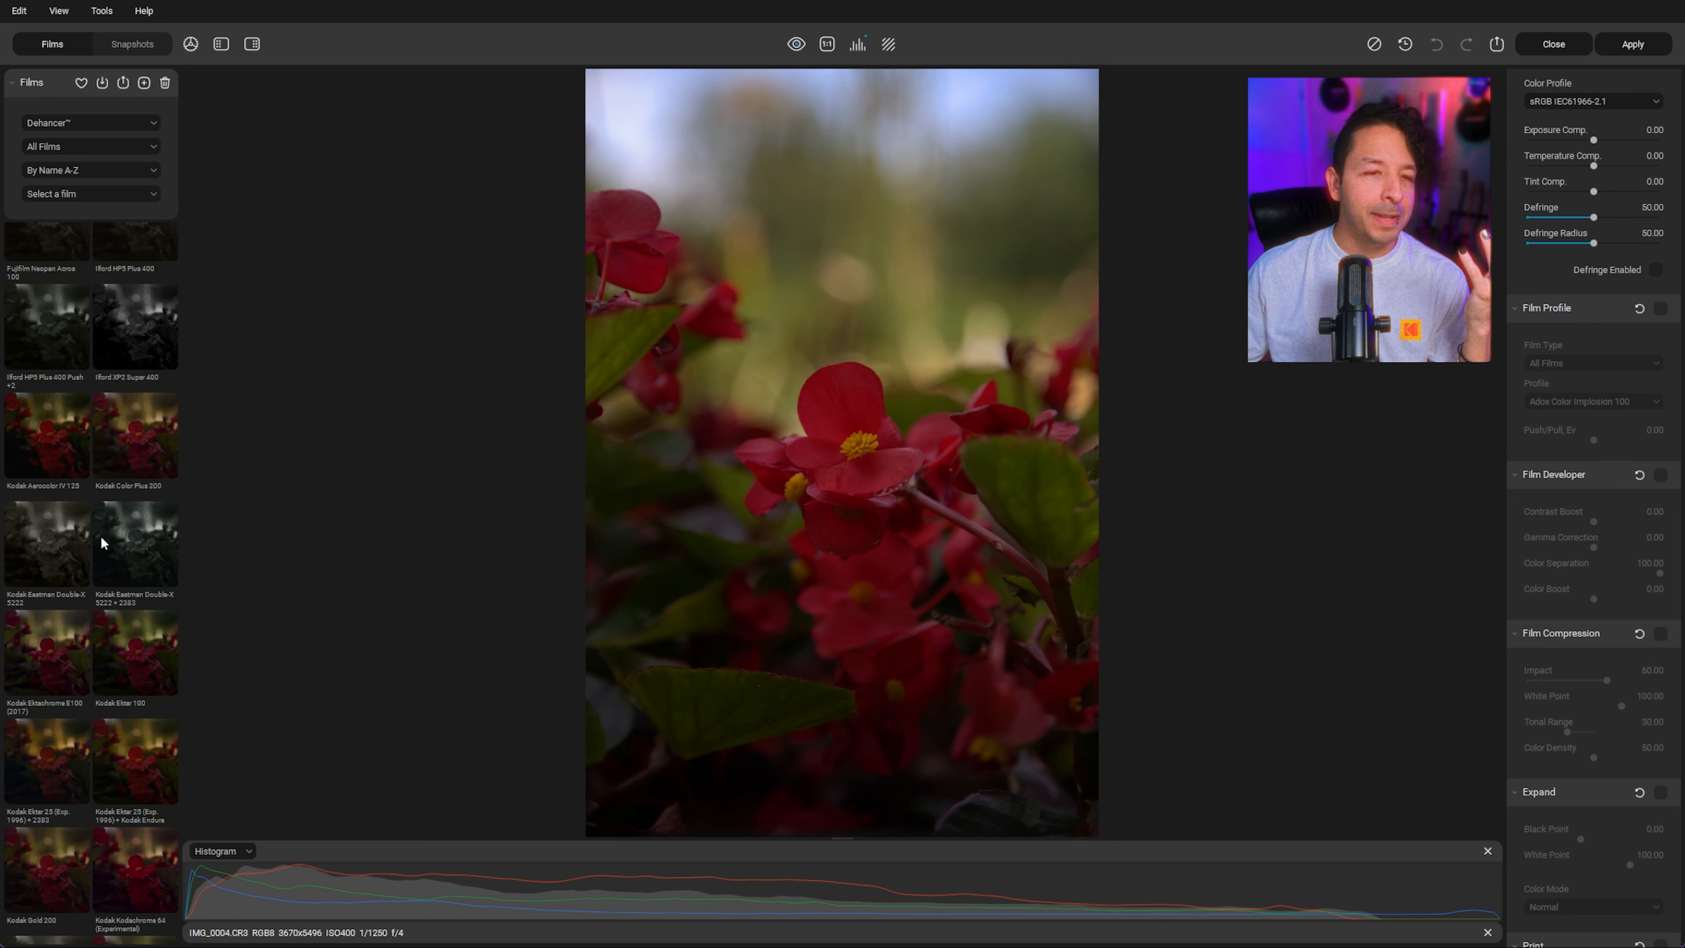
pyautogui.scroll(-3, 84, 684)
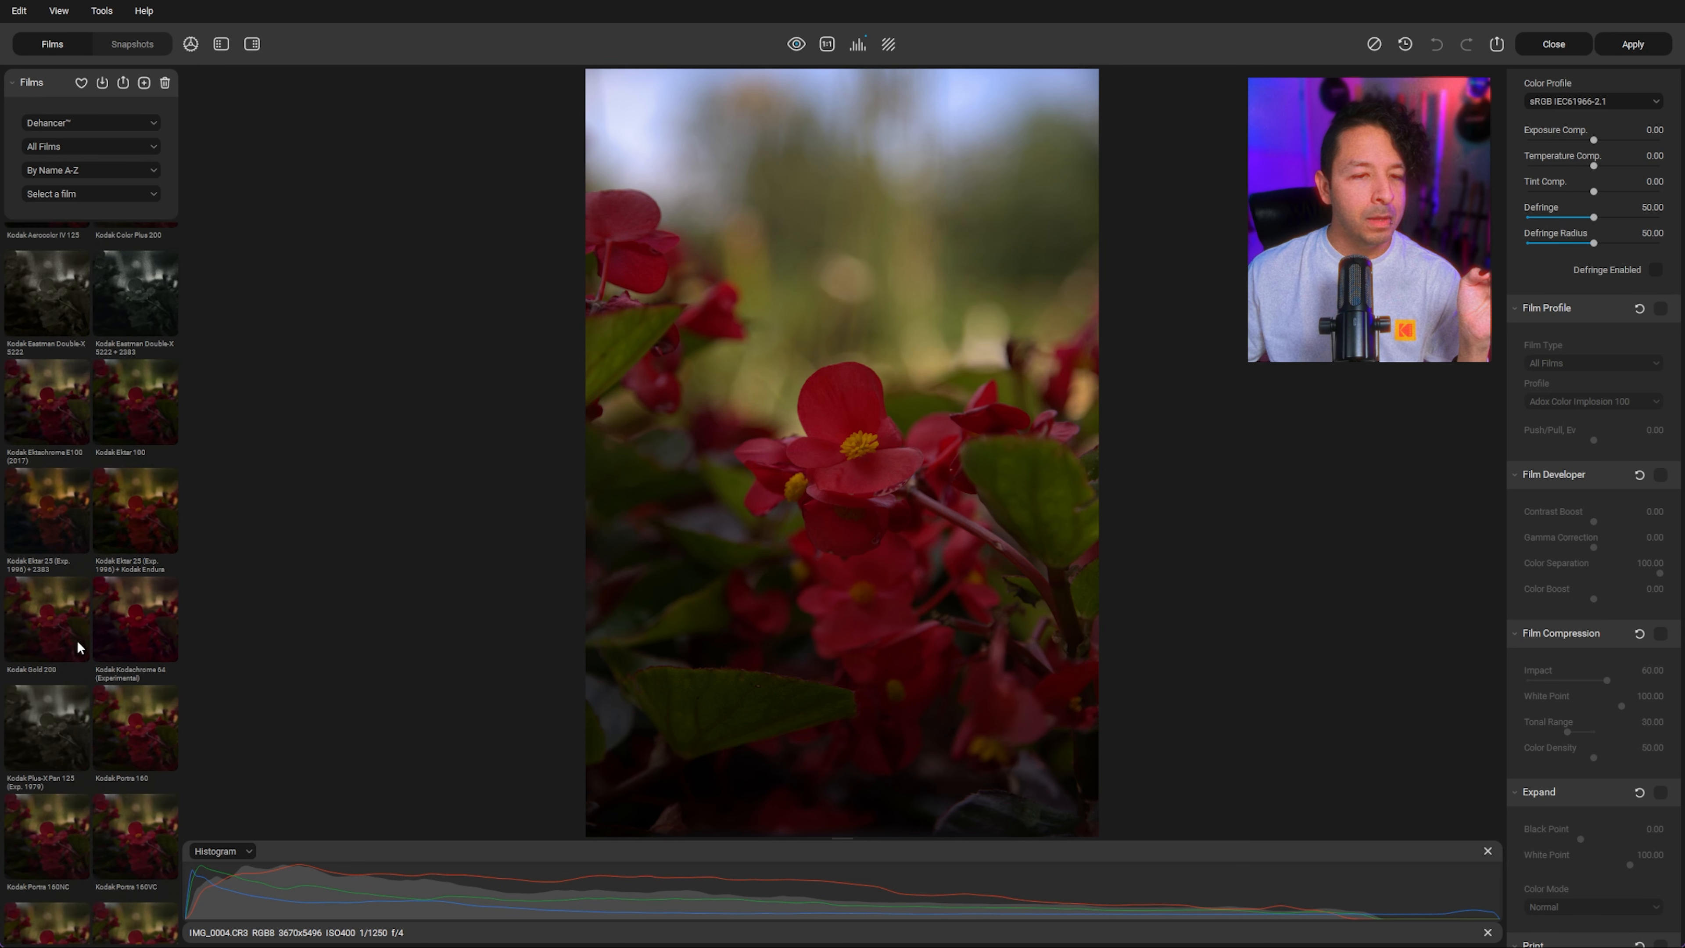
pyautogui.click(61, 634)
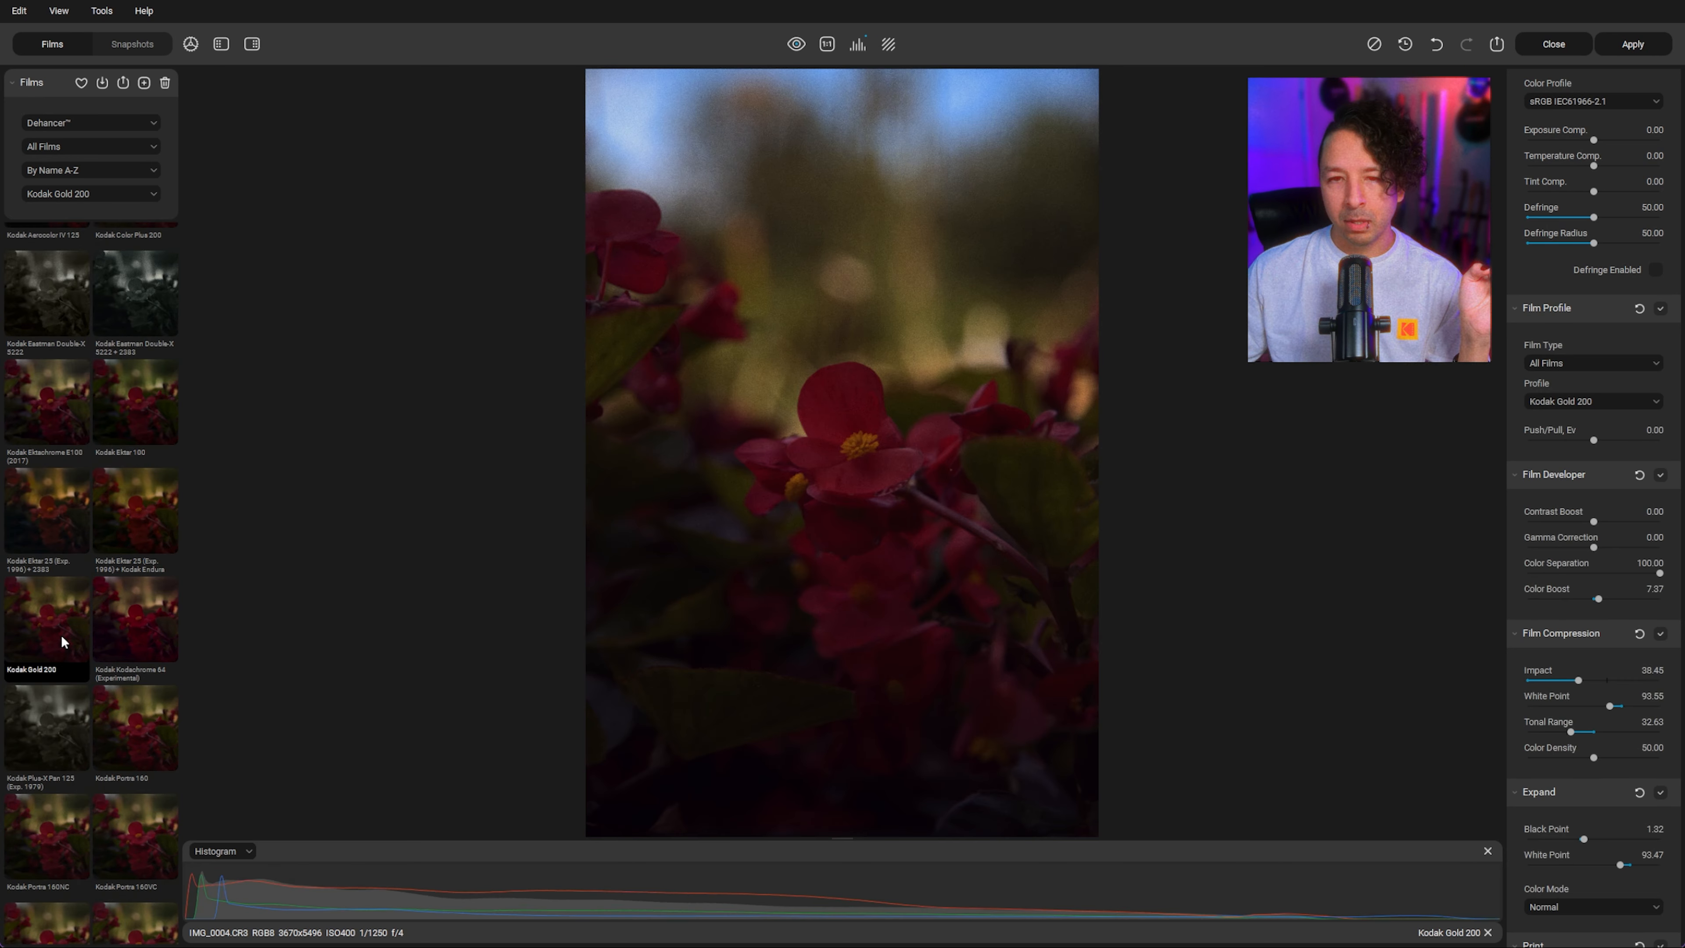
# Step: Scroll further through the films and apply Kodak Portra 800 instead
pyautogui.scroll(-1, 95, 629)
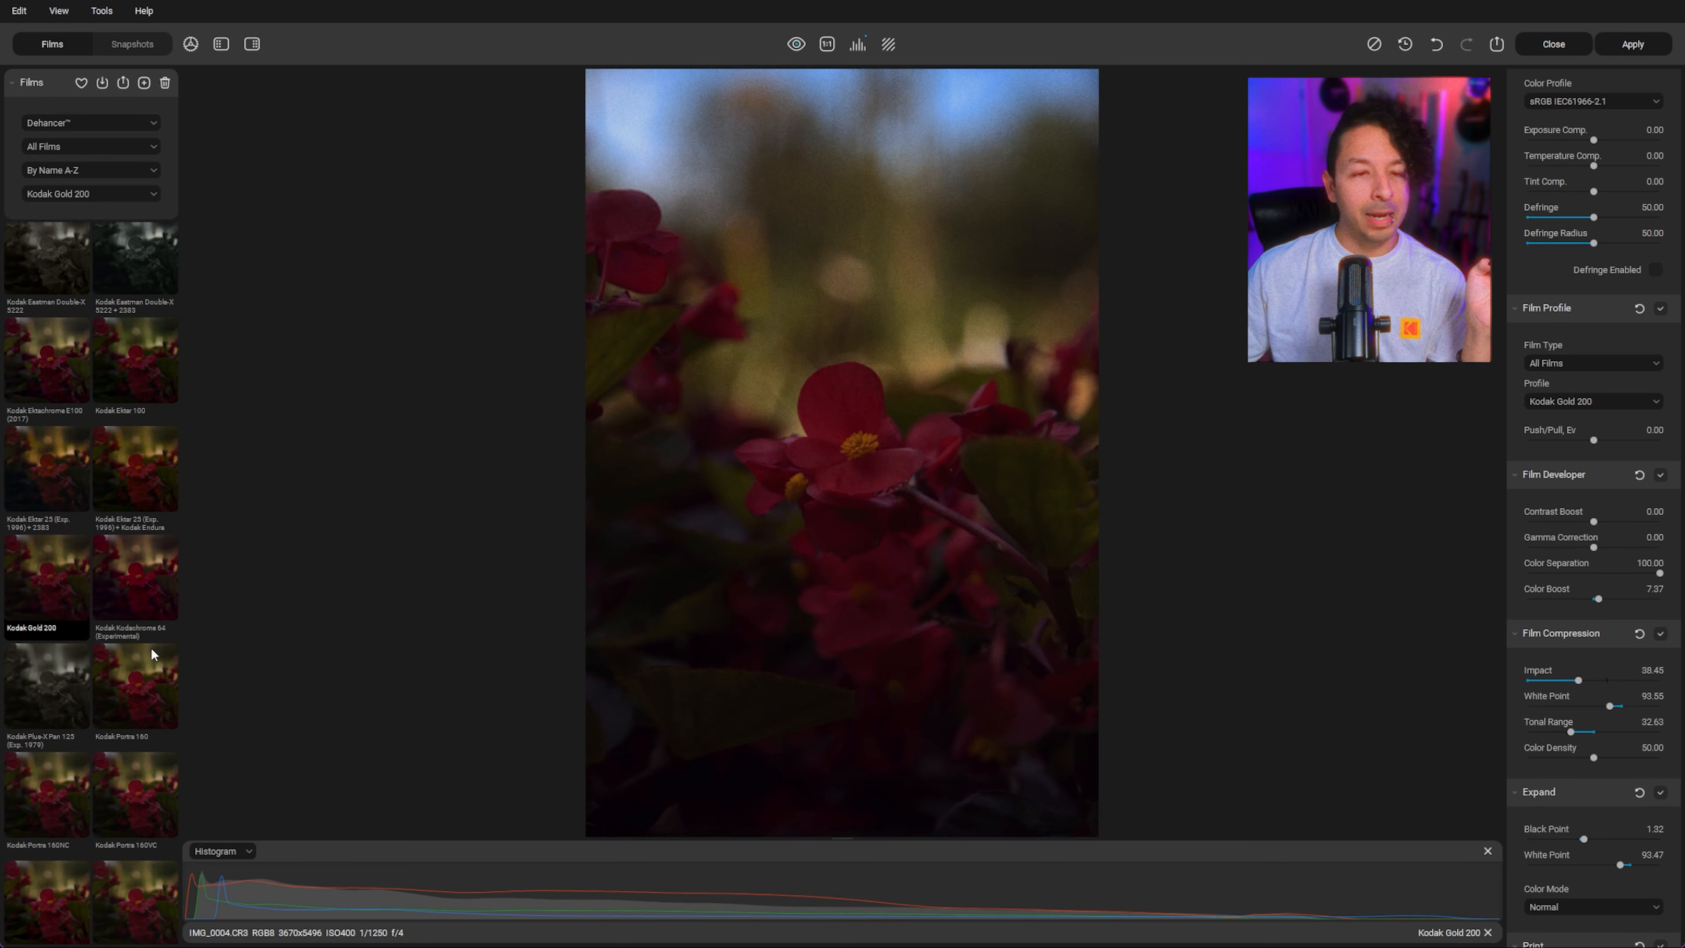
pyautogui.scroll(-2, 140, 570)
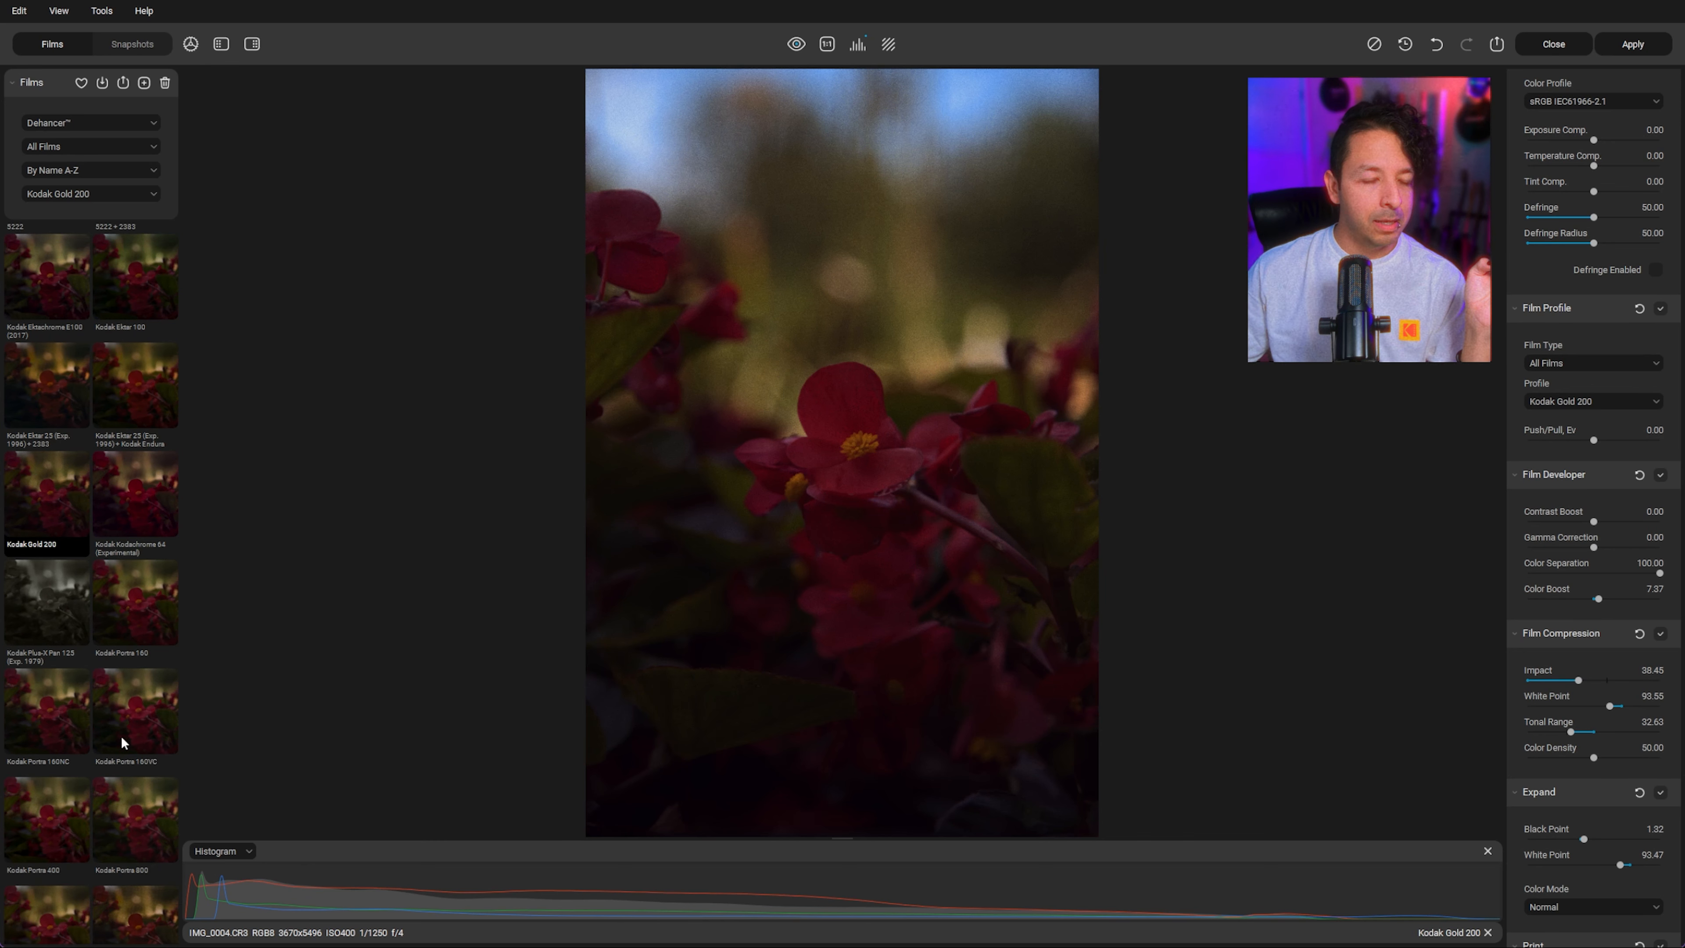
pyautogui.scroll(-2, 123, 737)
pyautogui.click(142, 751)
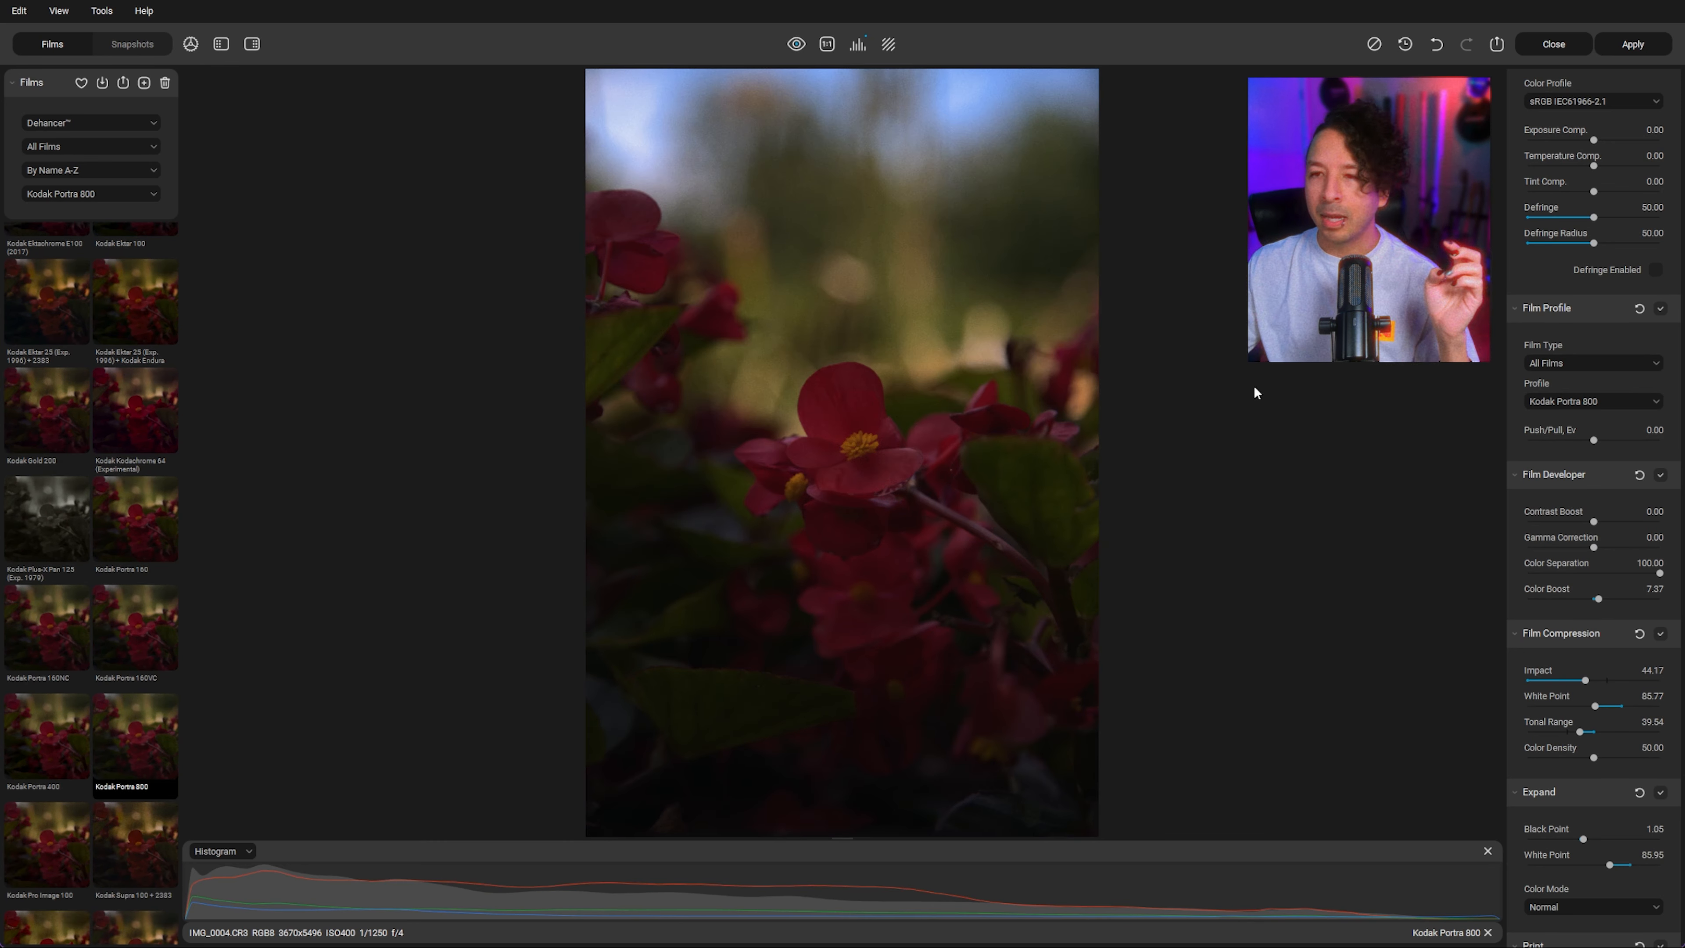
# Step: Open the Raw Settings and raise the raw exposure to 4.00
pyautogui.scroll(8, 1654, 422)
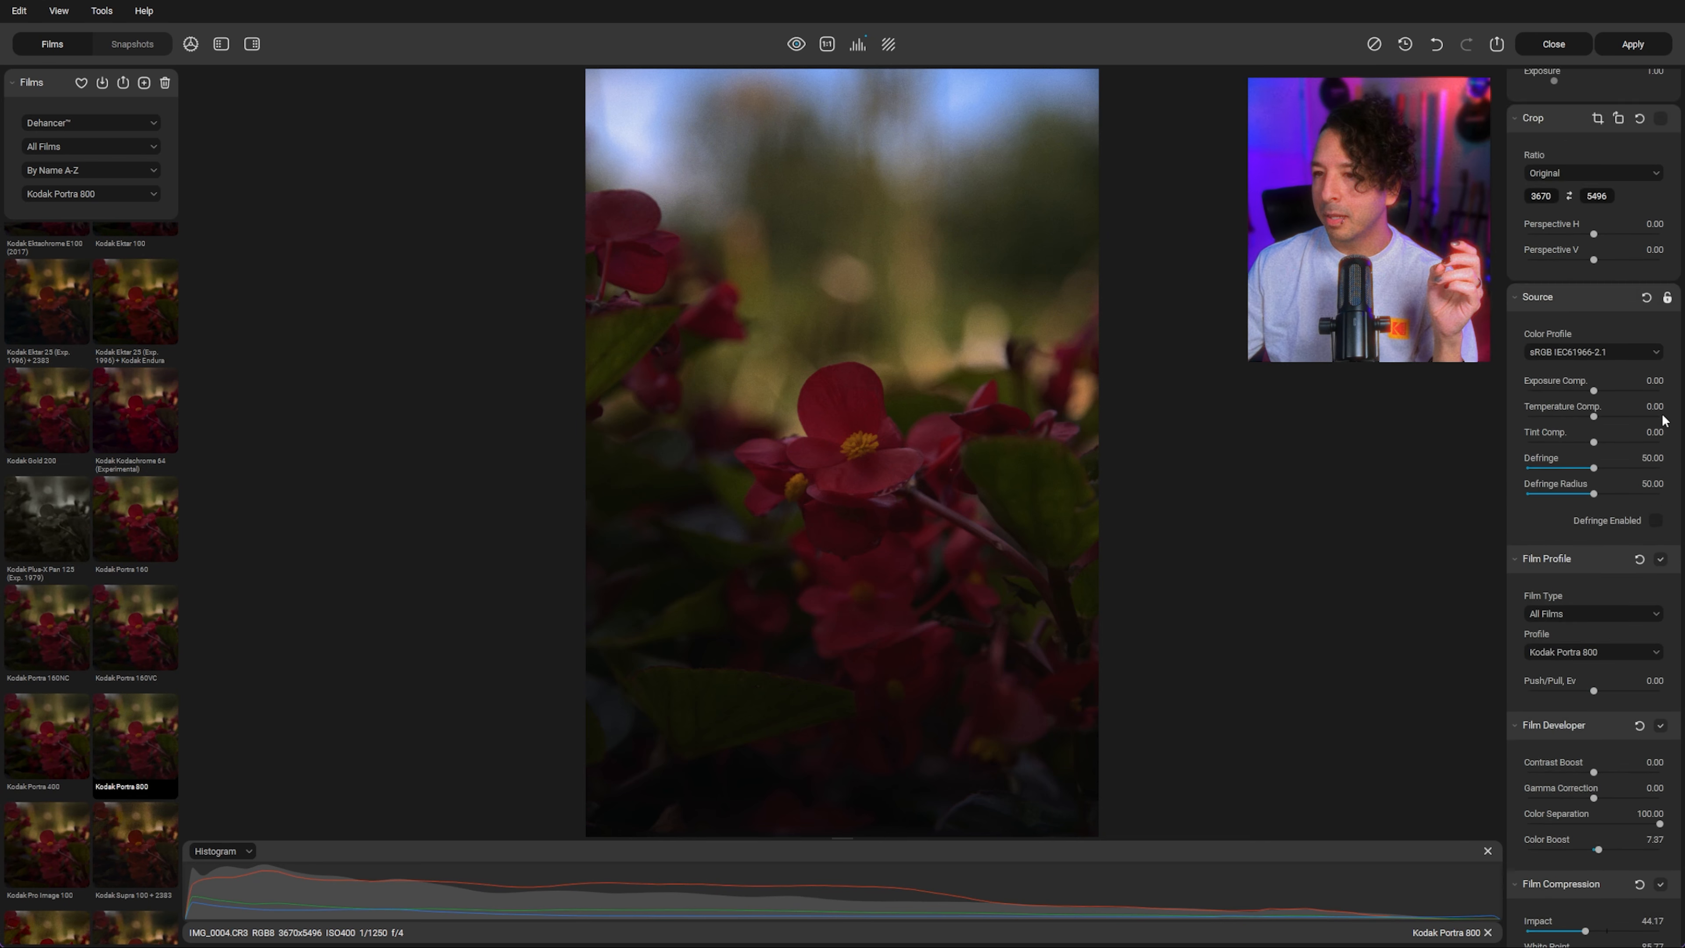
pyautogui.click(1531, 302)
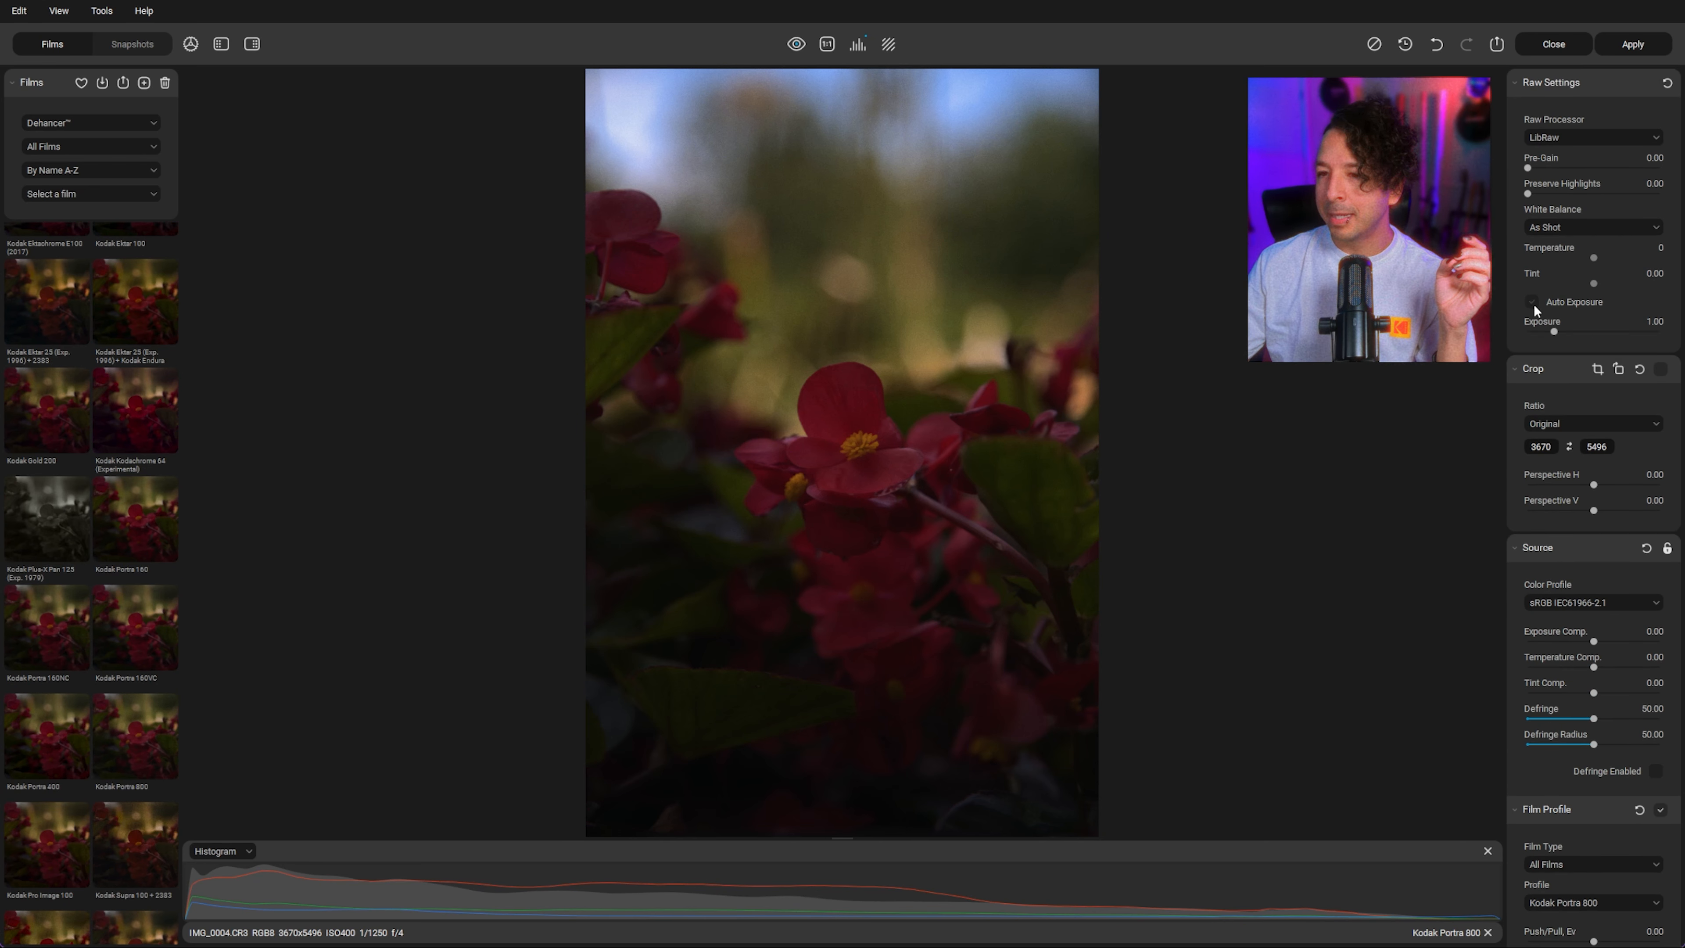
pyautogui.moveTo(1554, 331); pyautogui.dragTo(1665, 331)
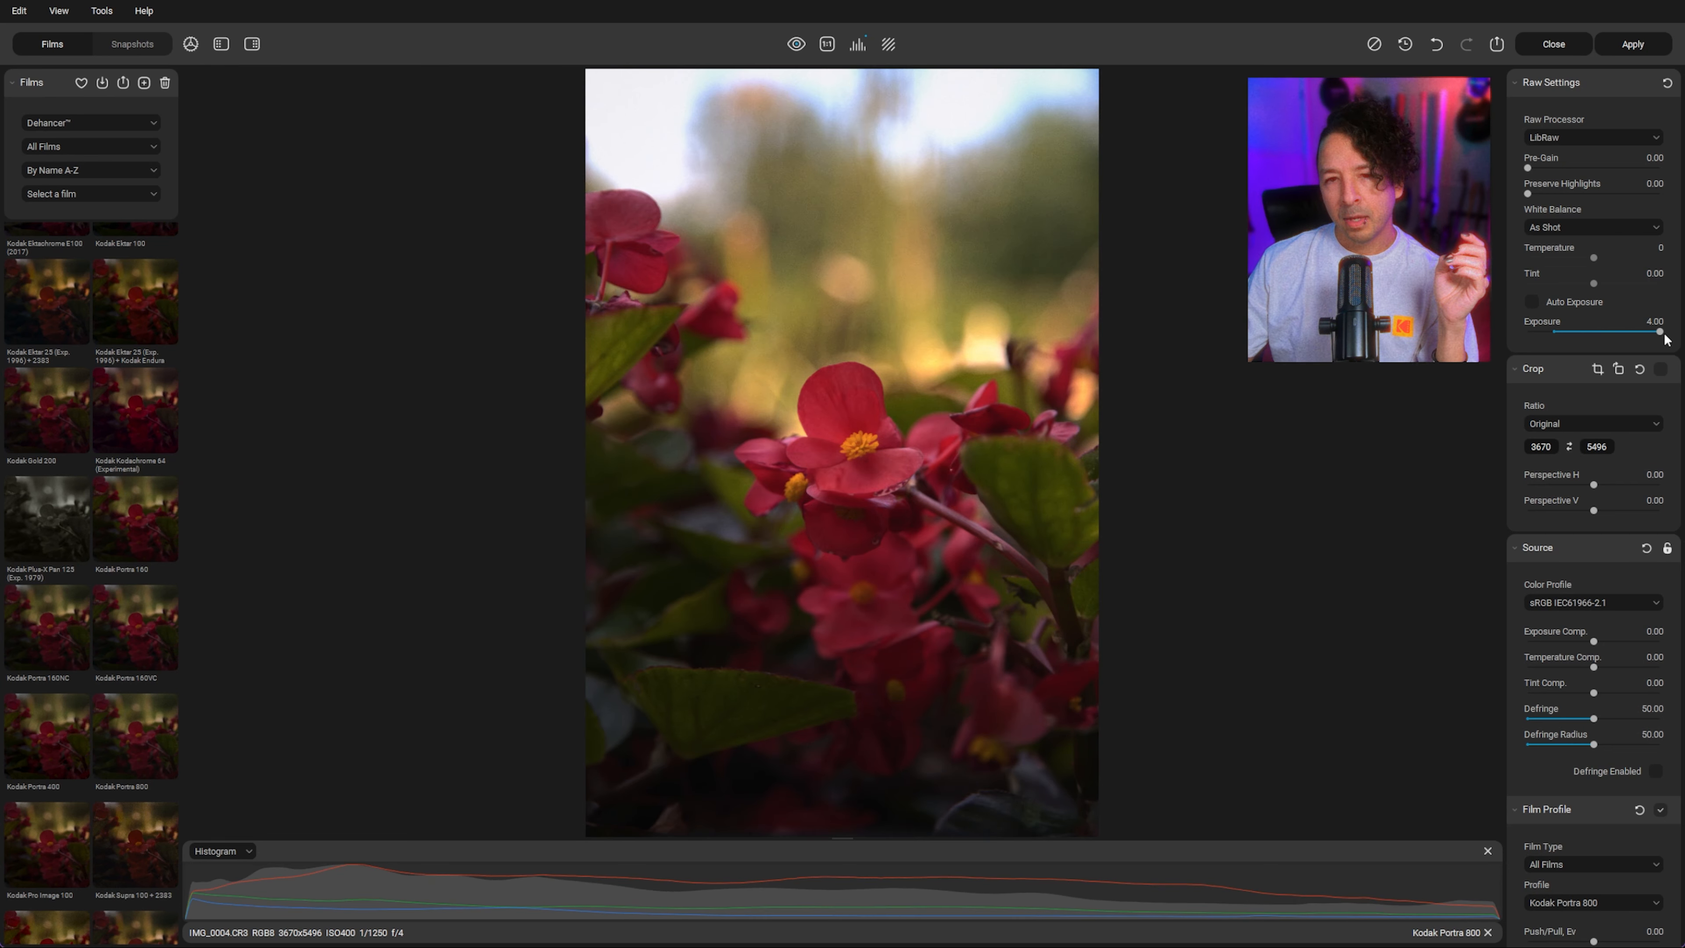
# Step: Zoom in and pan around the photo to inspect the flower's detail and grain
pyautogui.scroll(-1, 1586, 455)
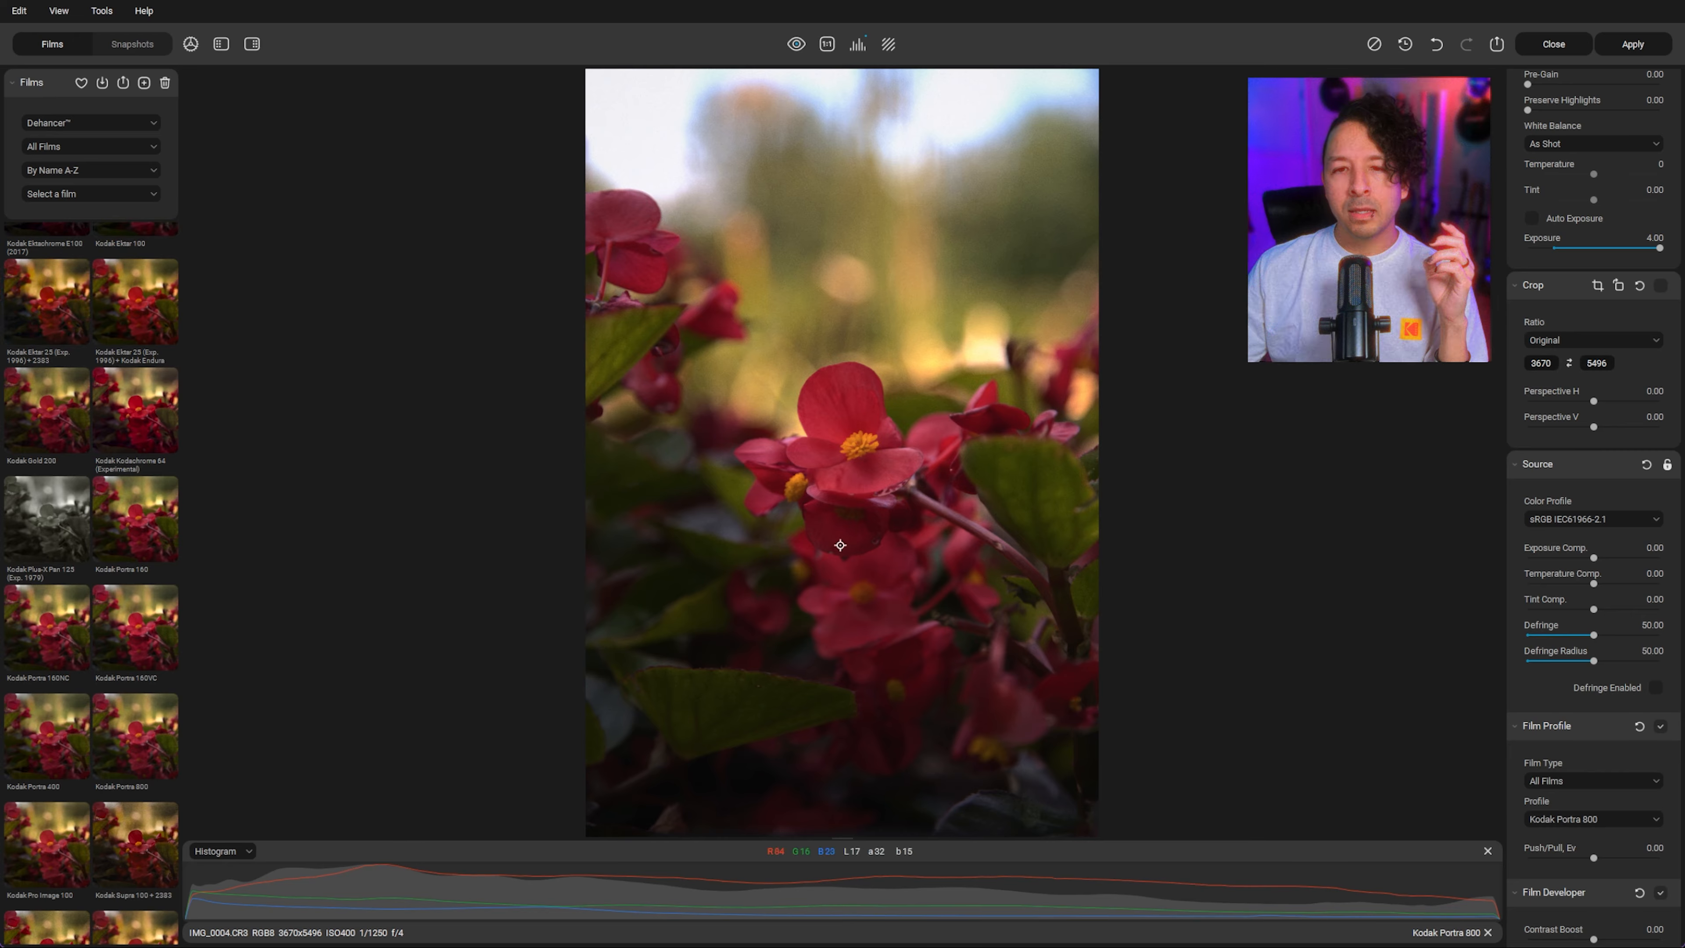
pyautogui.scroll(6, 841, 499)
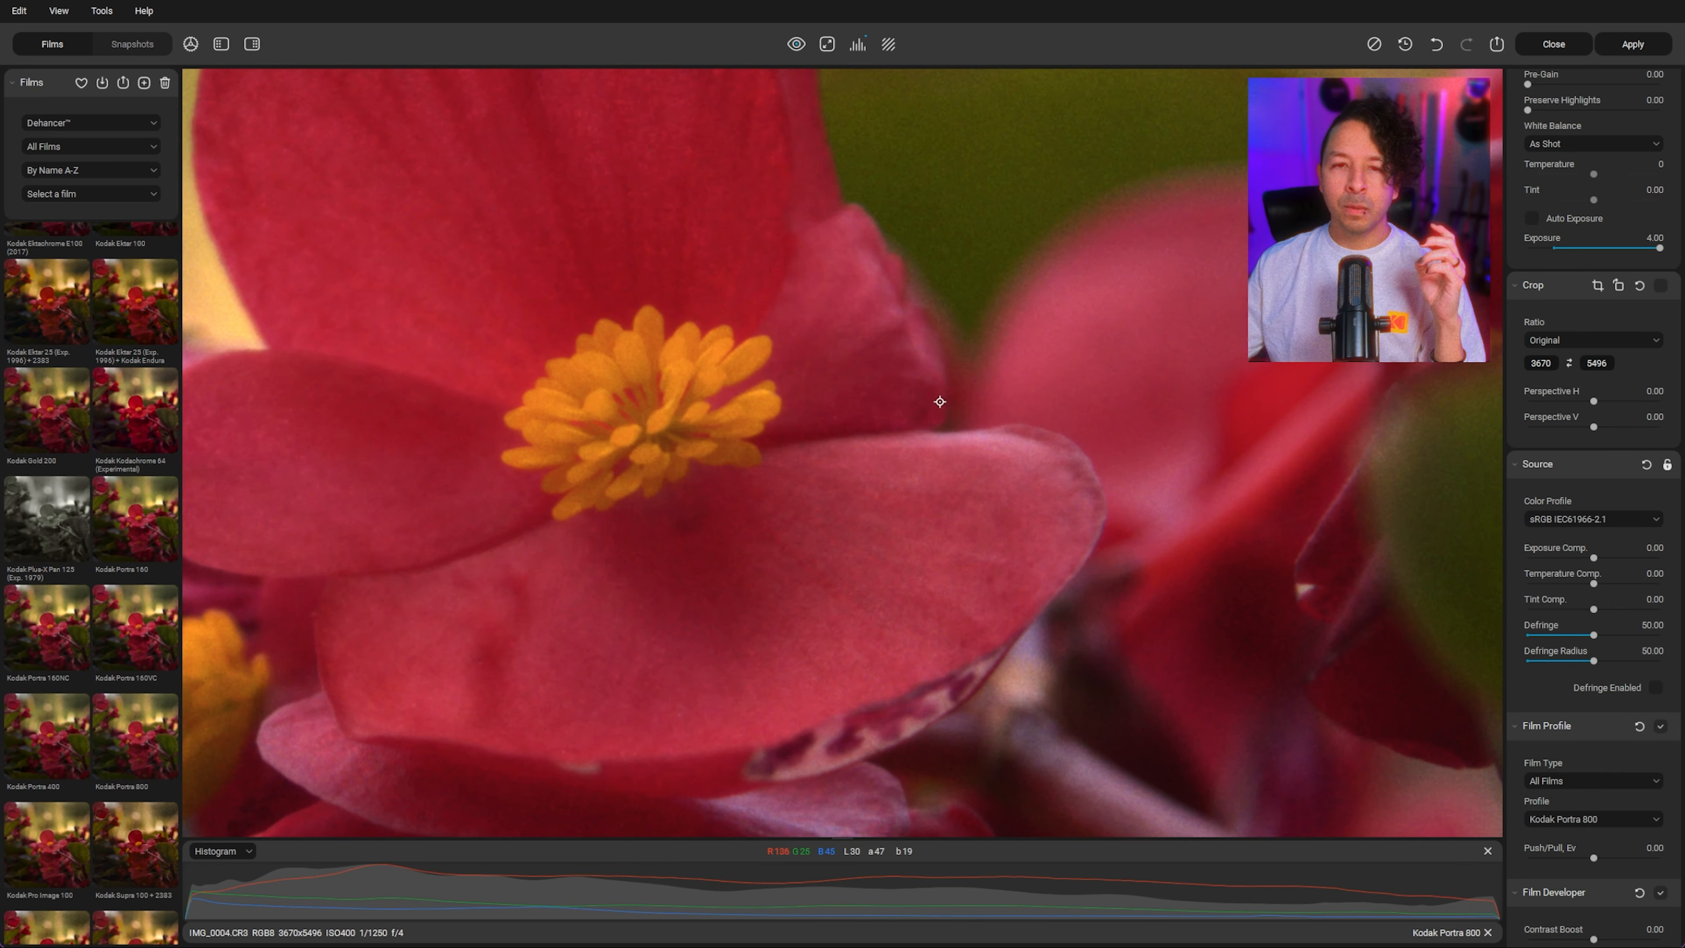
pyautogui.moveTo(959, 386); pyautogui.dragTo(806, 445)
pyautogui.scroll(2, 1574, 227)
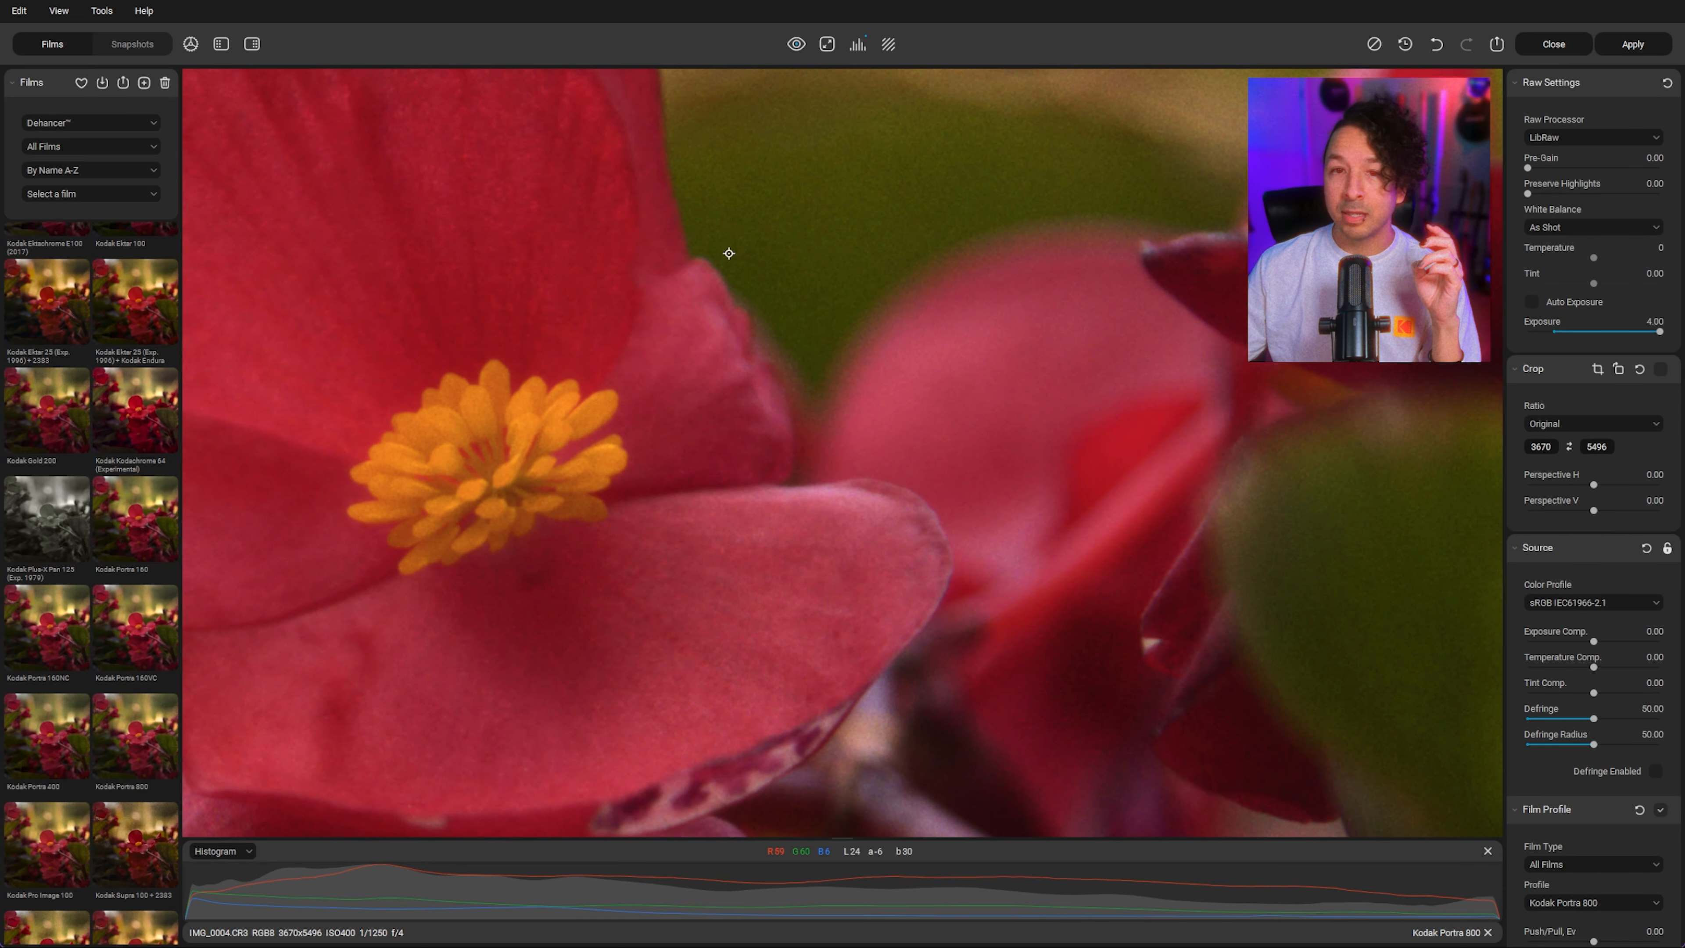
pyautogui.click(826, 45)
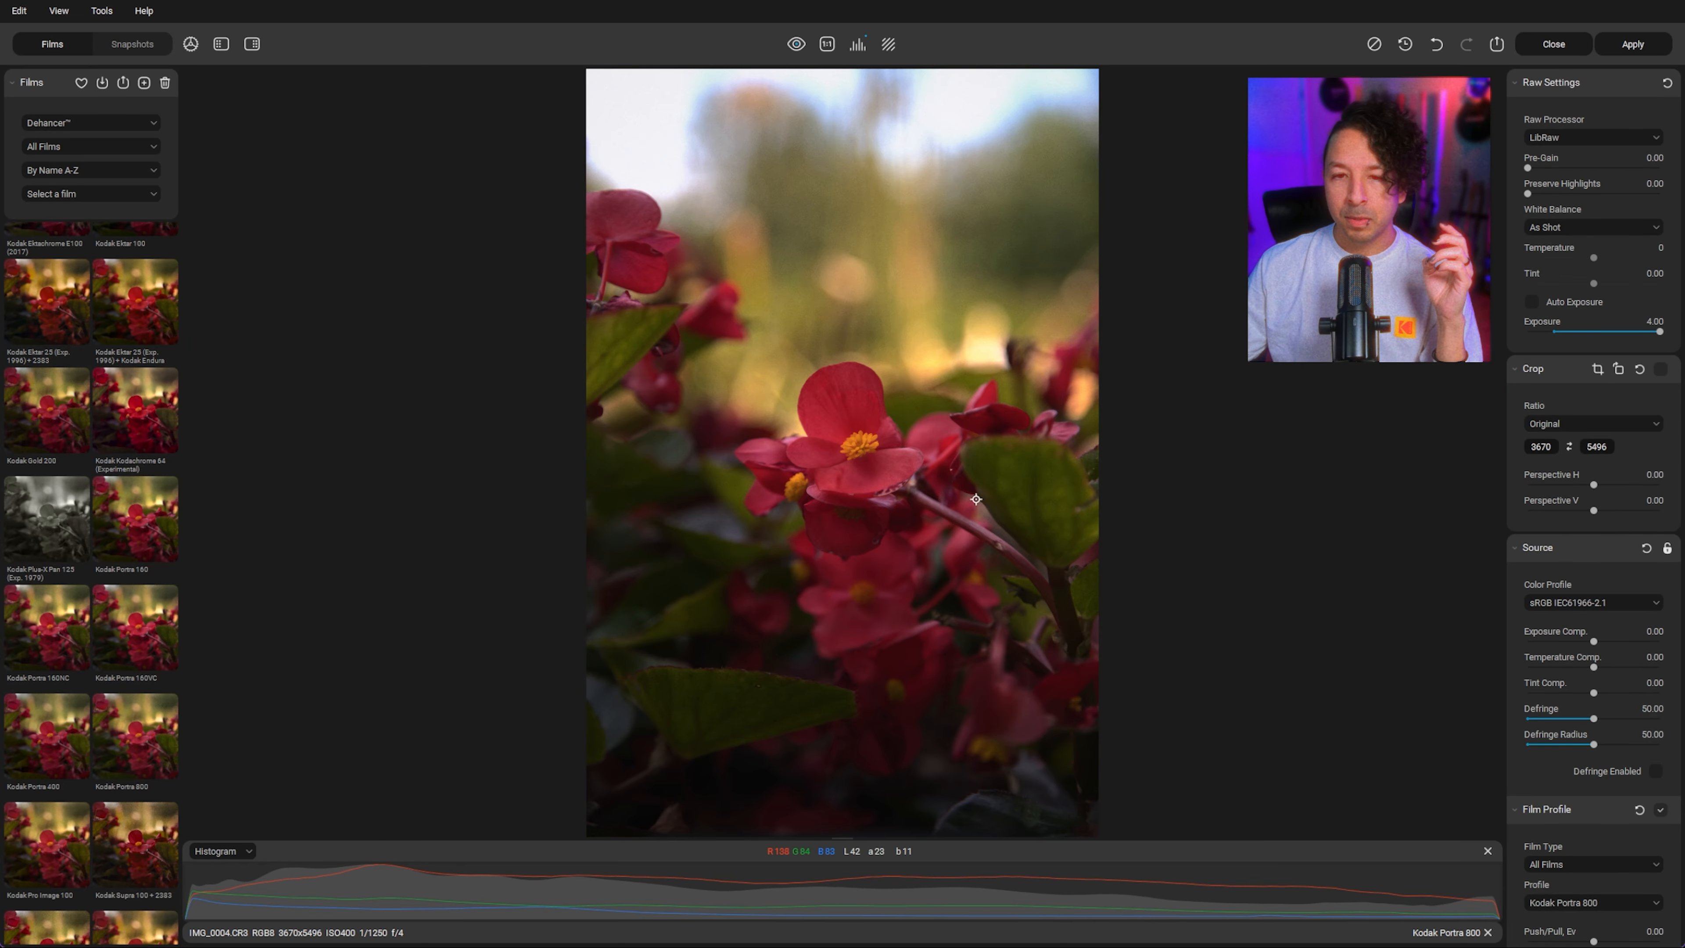
pyautogui.scroll(2, 929, 475)
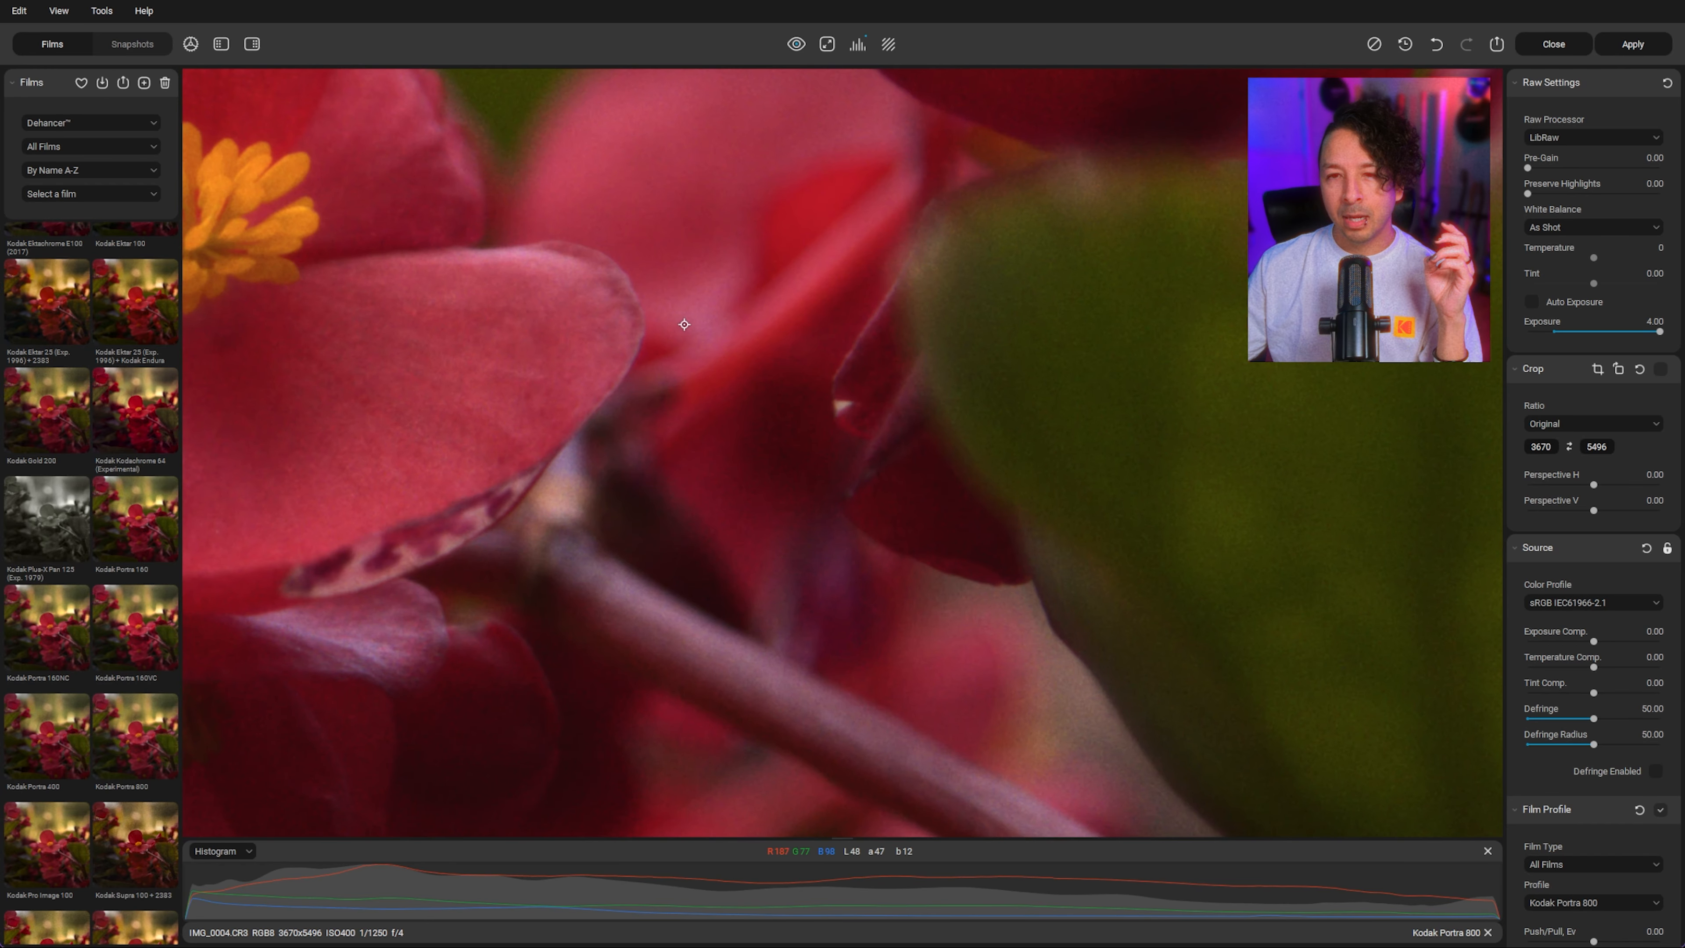
pyautogui.scroll(-1, 910, 452)
pyautogui.scroll(-2, 940, 501)
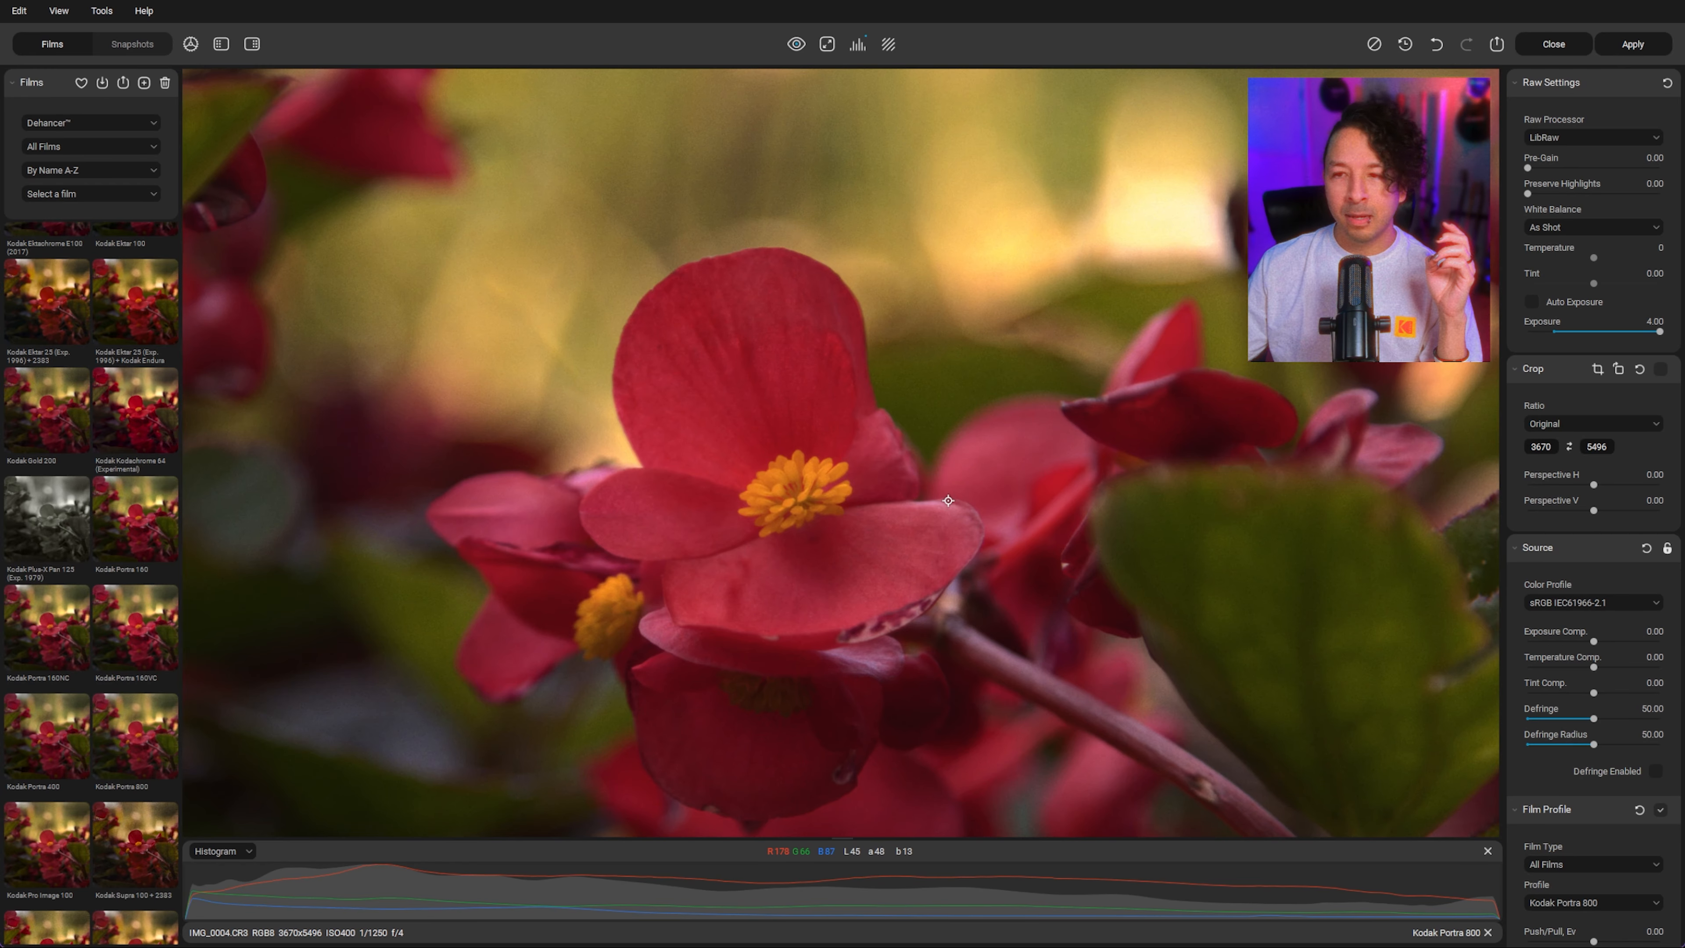
pyautogui.scroll(-2, 948, 500)
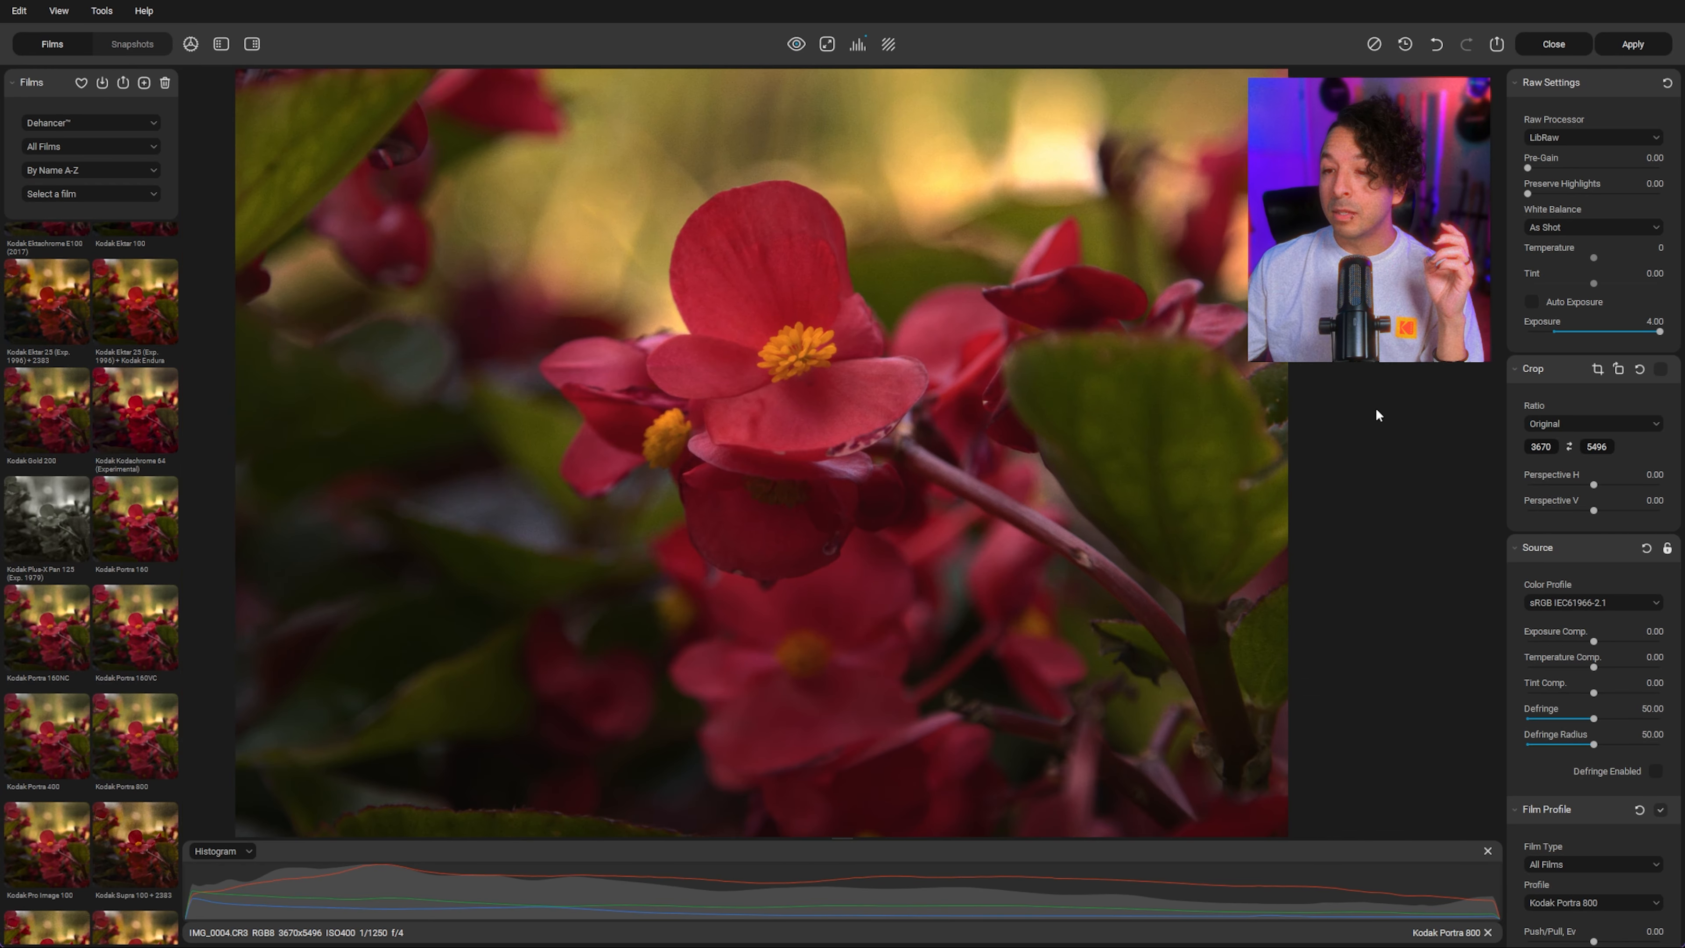
pyautogui.click(827, 43)
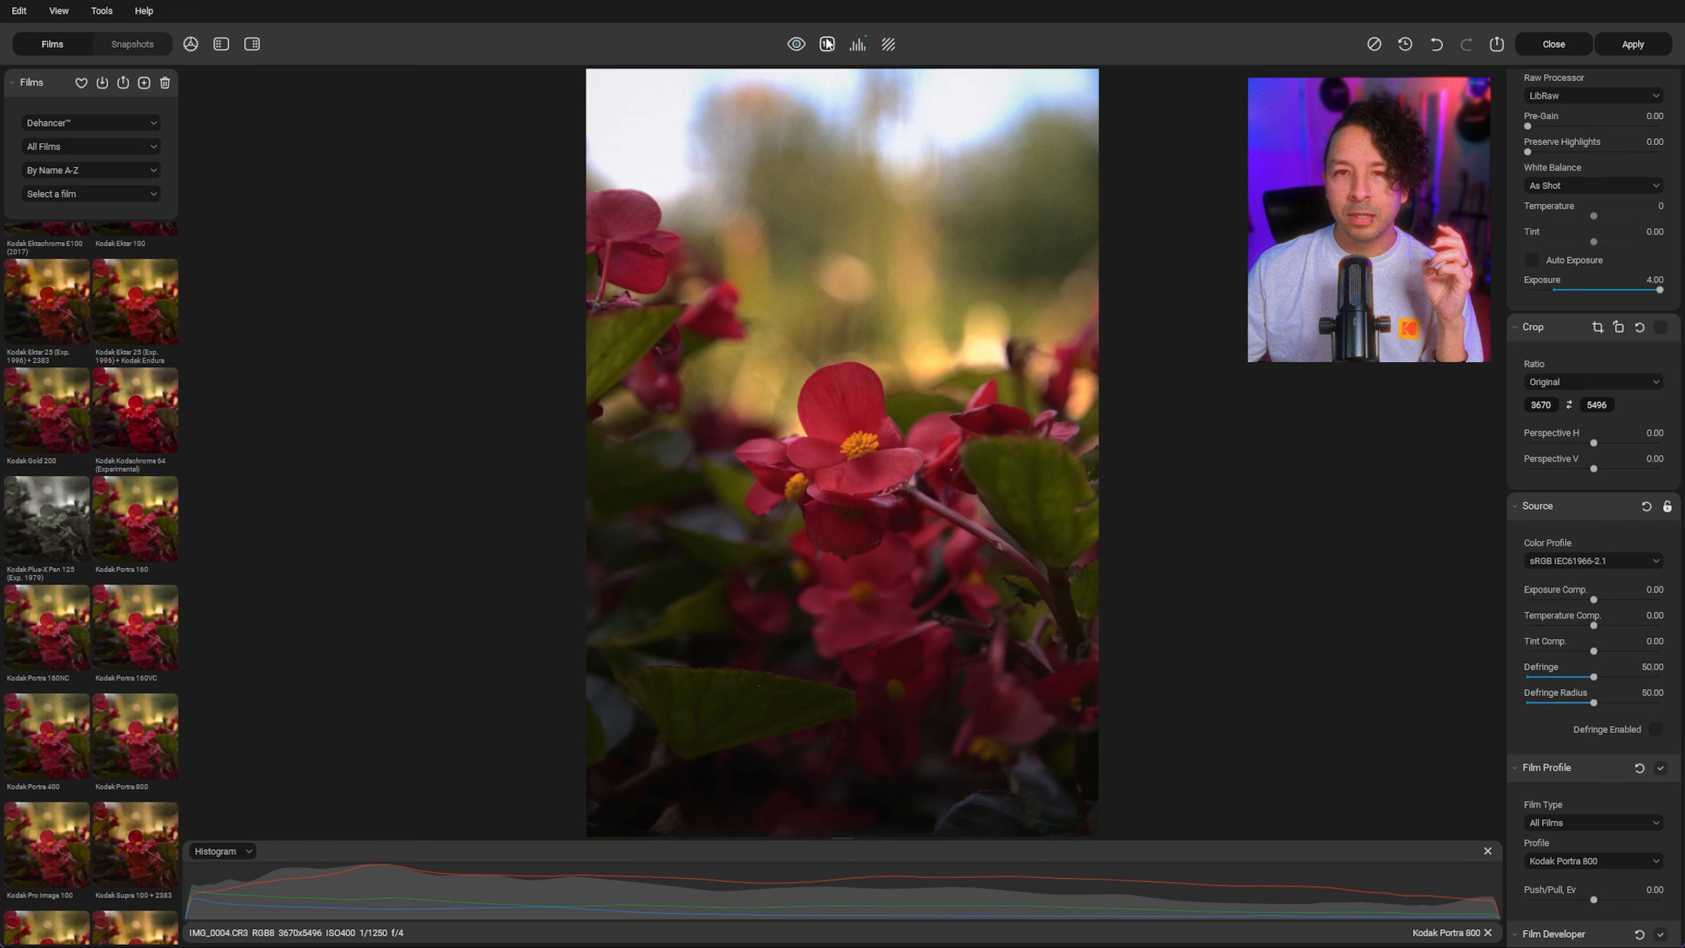
# Step: Set the Source exposure compensation to 0.22
pyautogui.click(1601, 599)
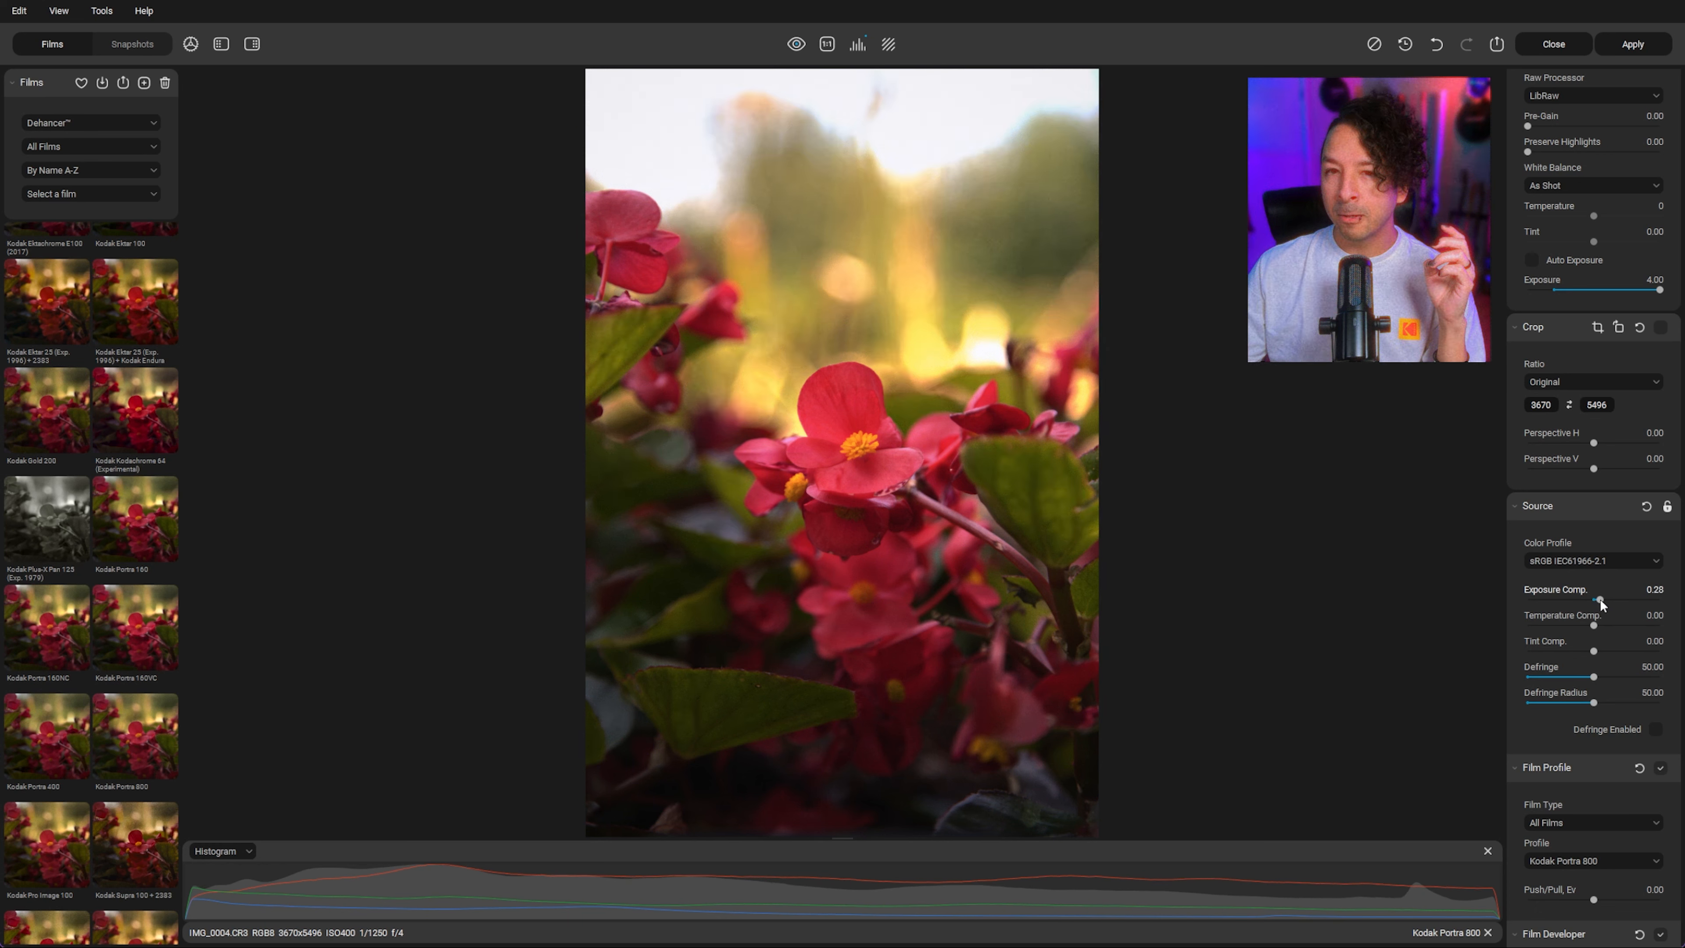
pyautogui.moveTo(1599, 599); pyautogui.dragTo(1597, 599)
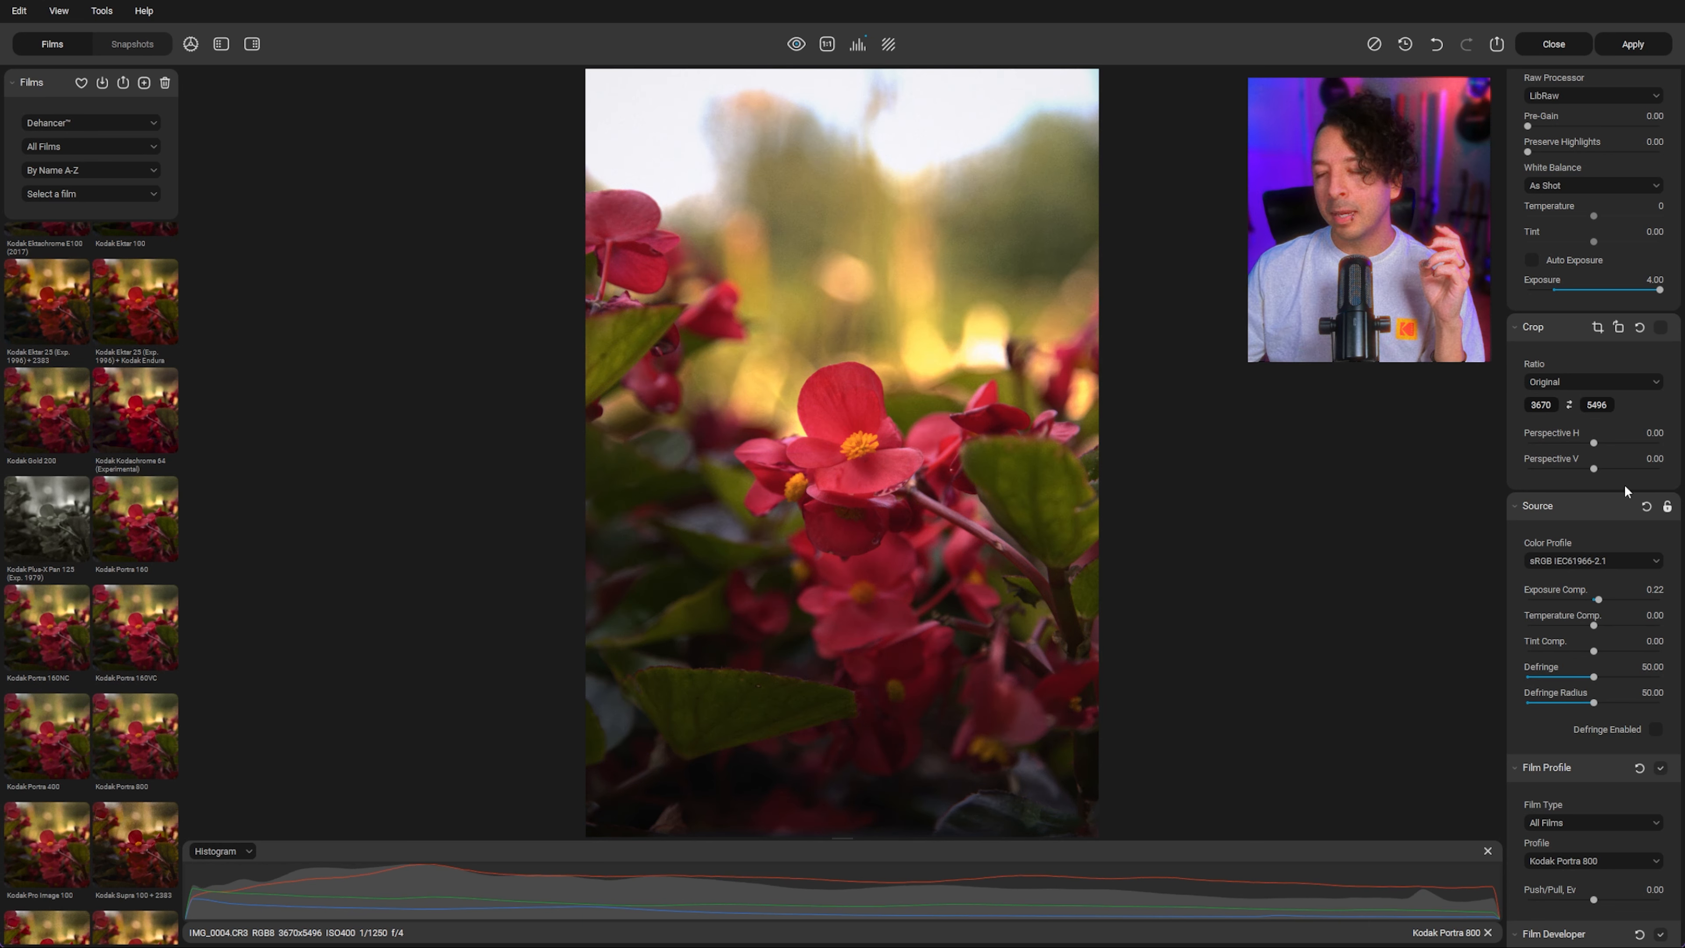
# Step: Set the Source temperature compensation to -11.58
pyautogui.scroll(-3, 1586, 687)
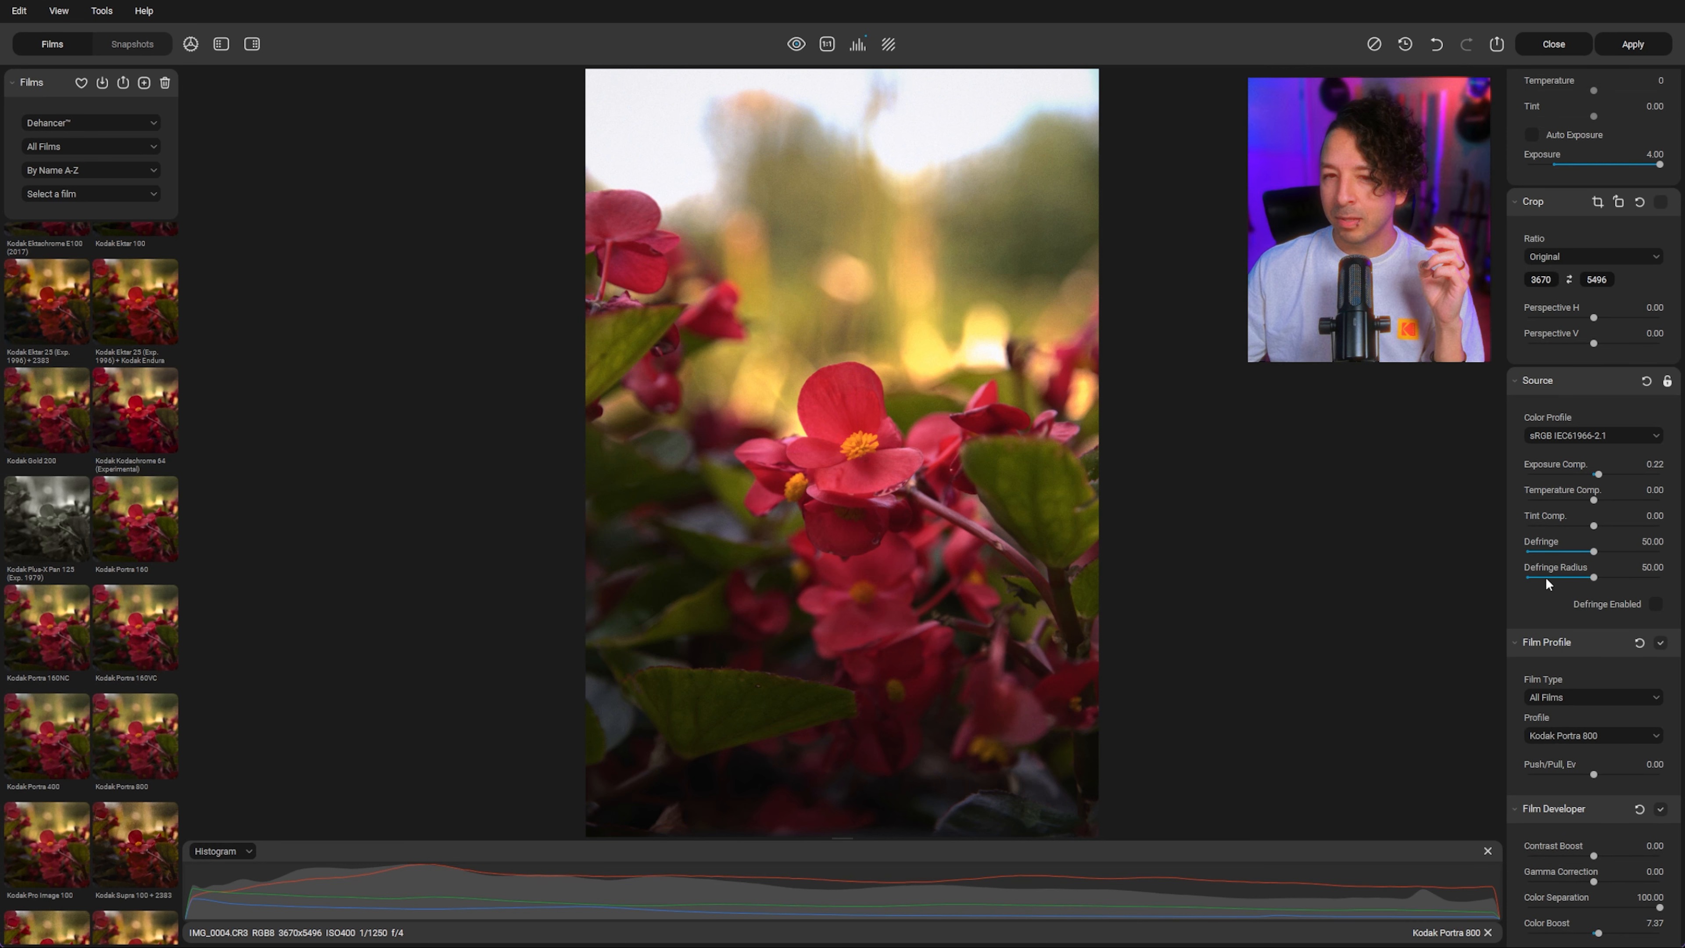
pyautogui.click(1601, 499)
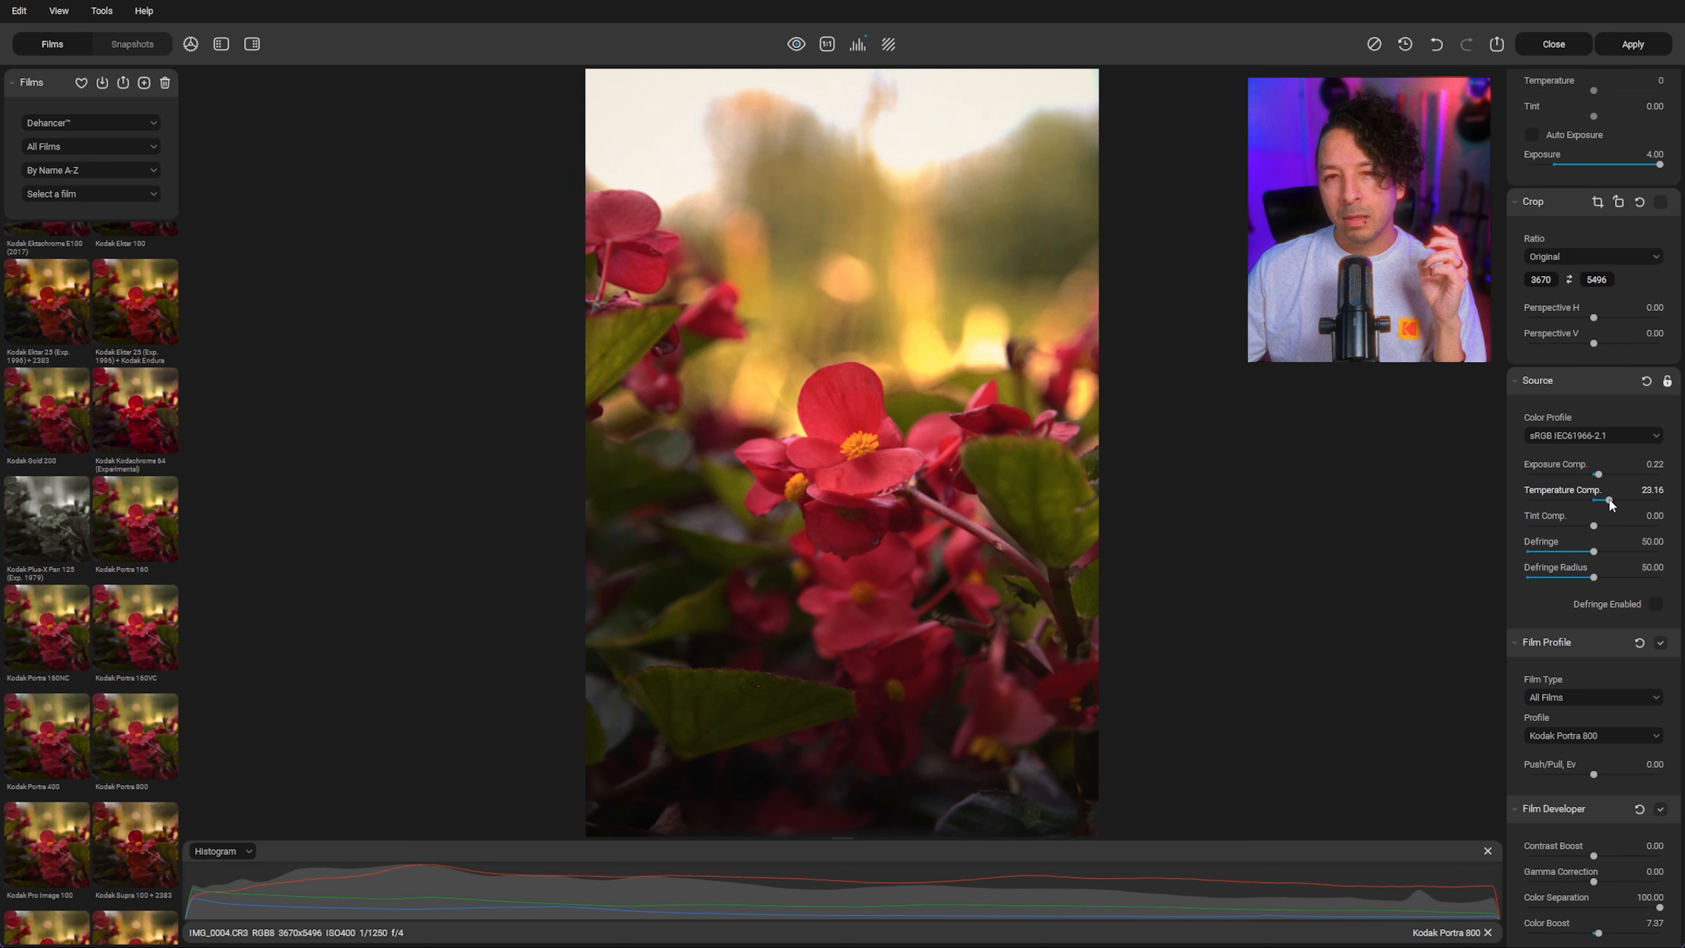
pyautogui.click(1583, 503)
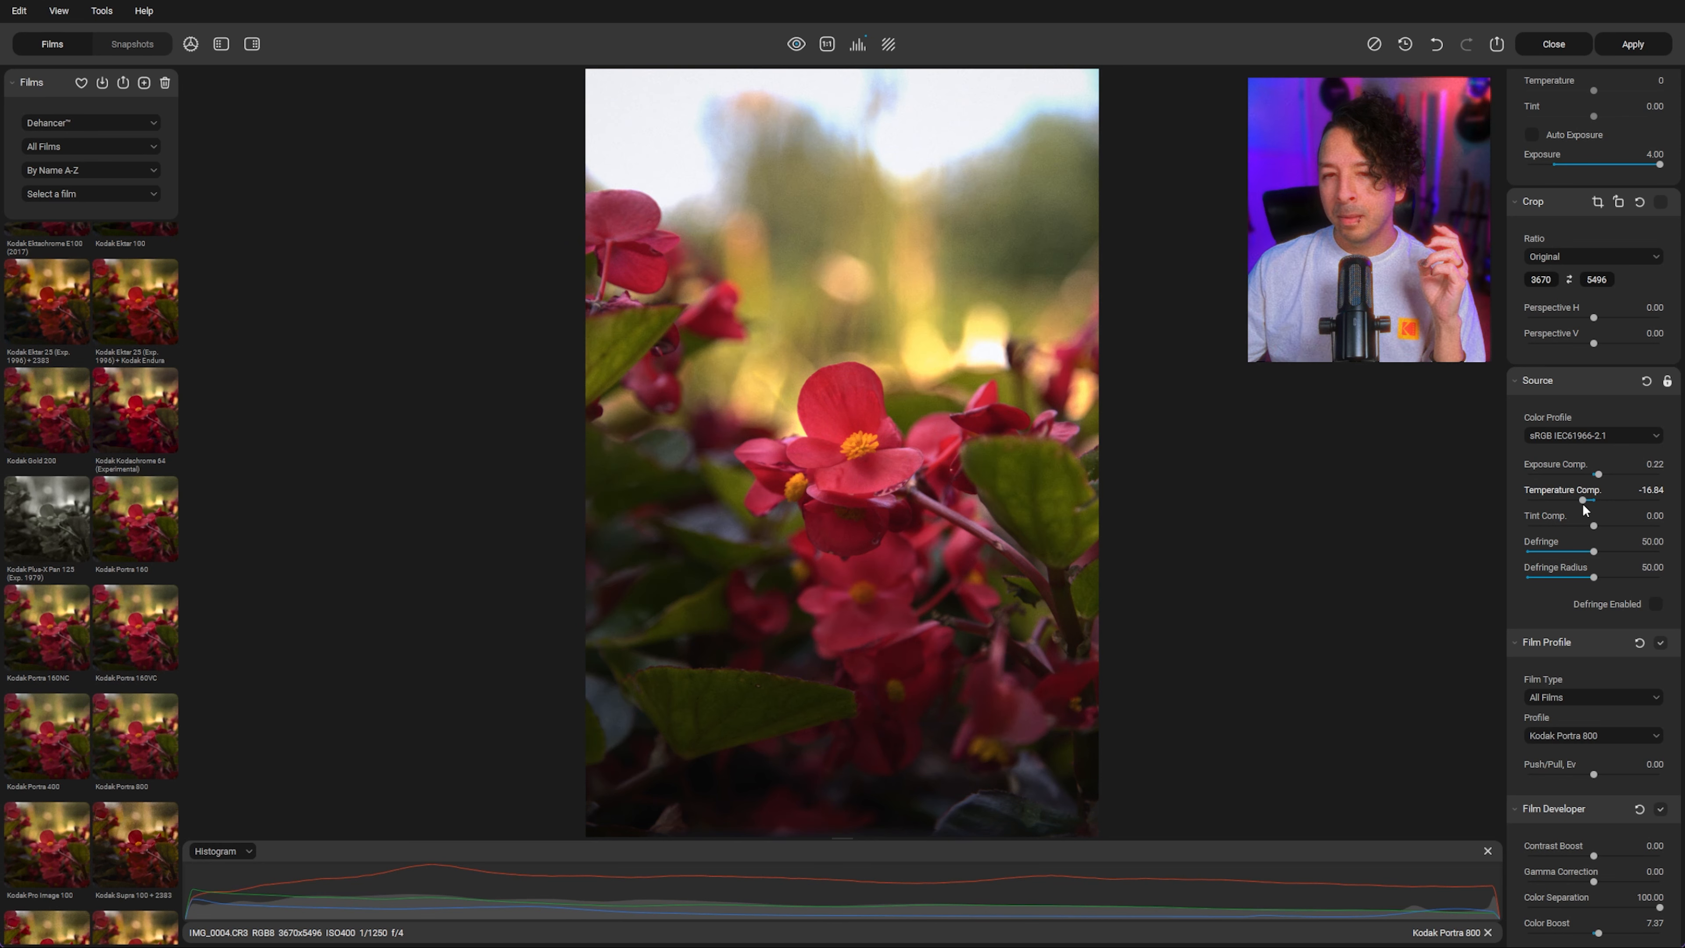
pyautogui.moveTo(1583, 503); pyautogui.dragTo(1587, 503)
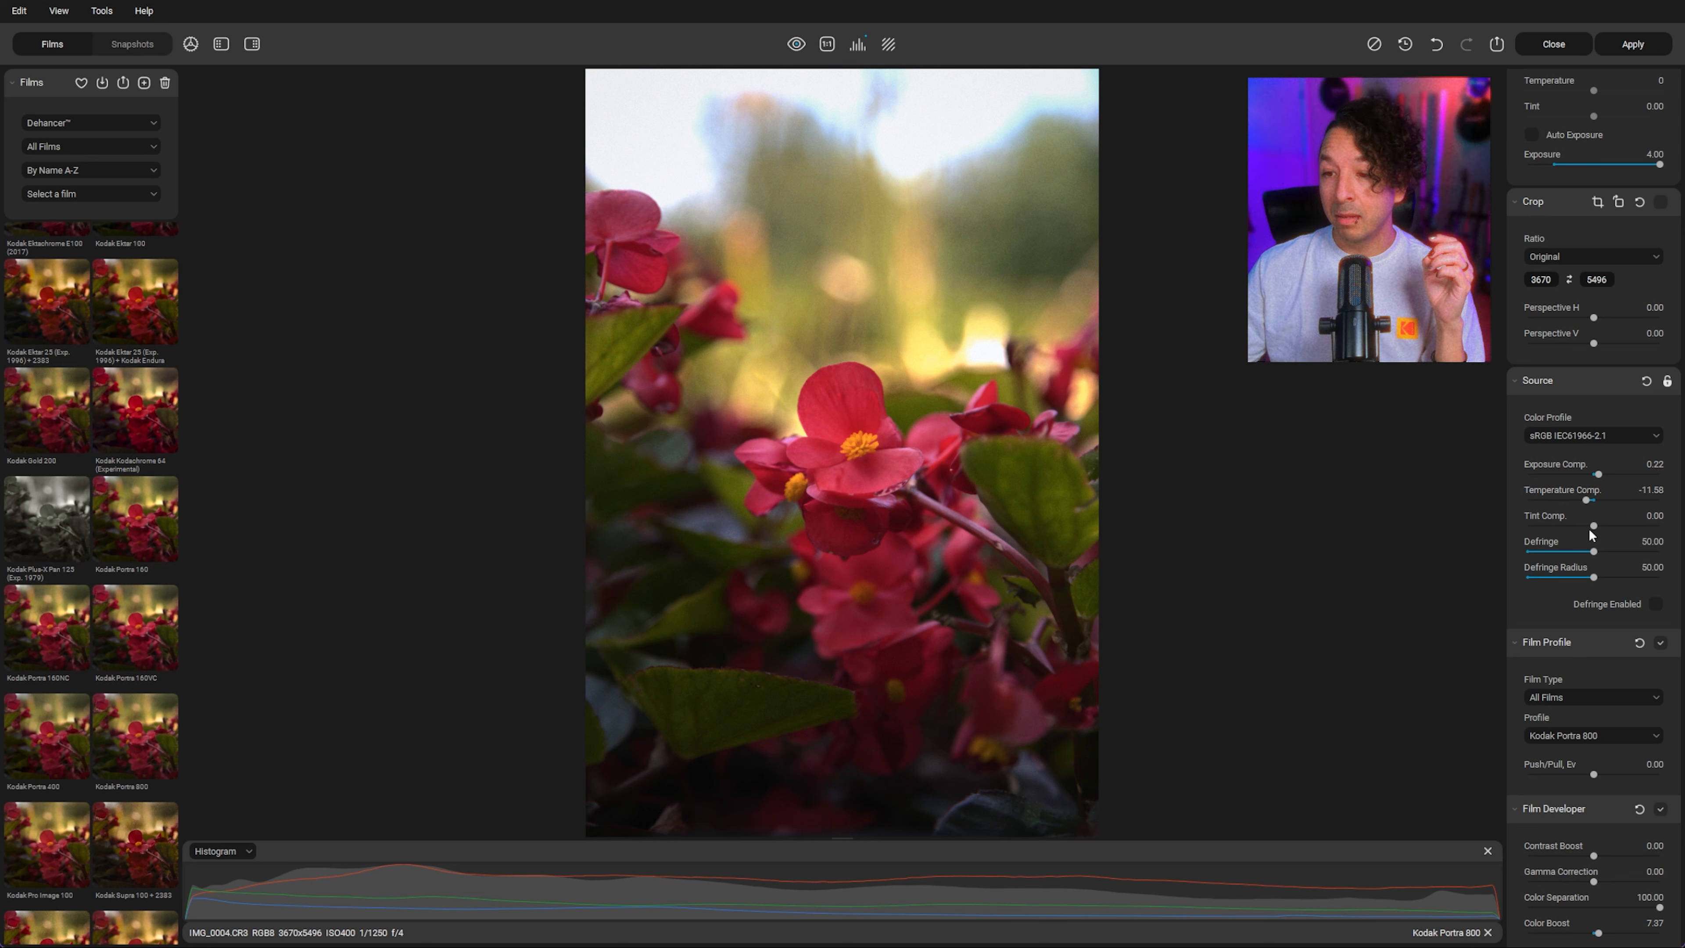
# Step: Try adjusting the Source tint compensation
pyautogui.click(1596, 524)
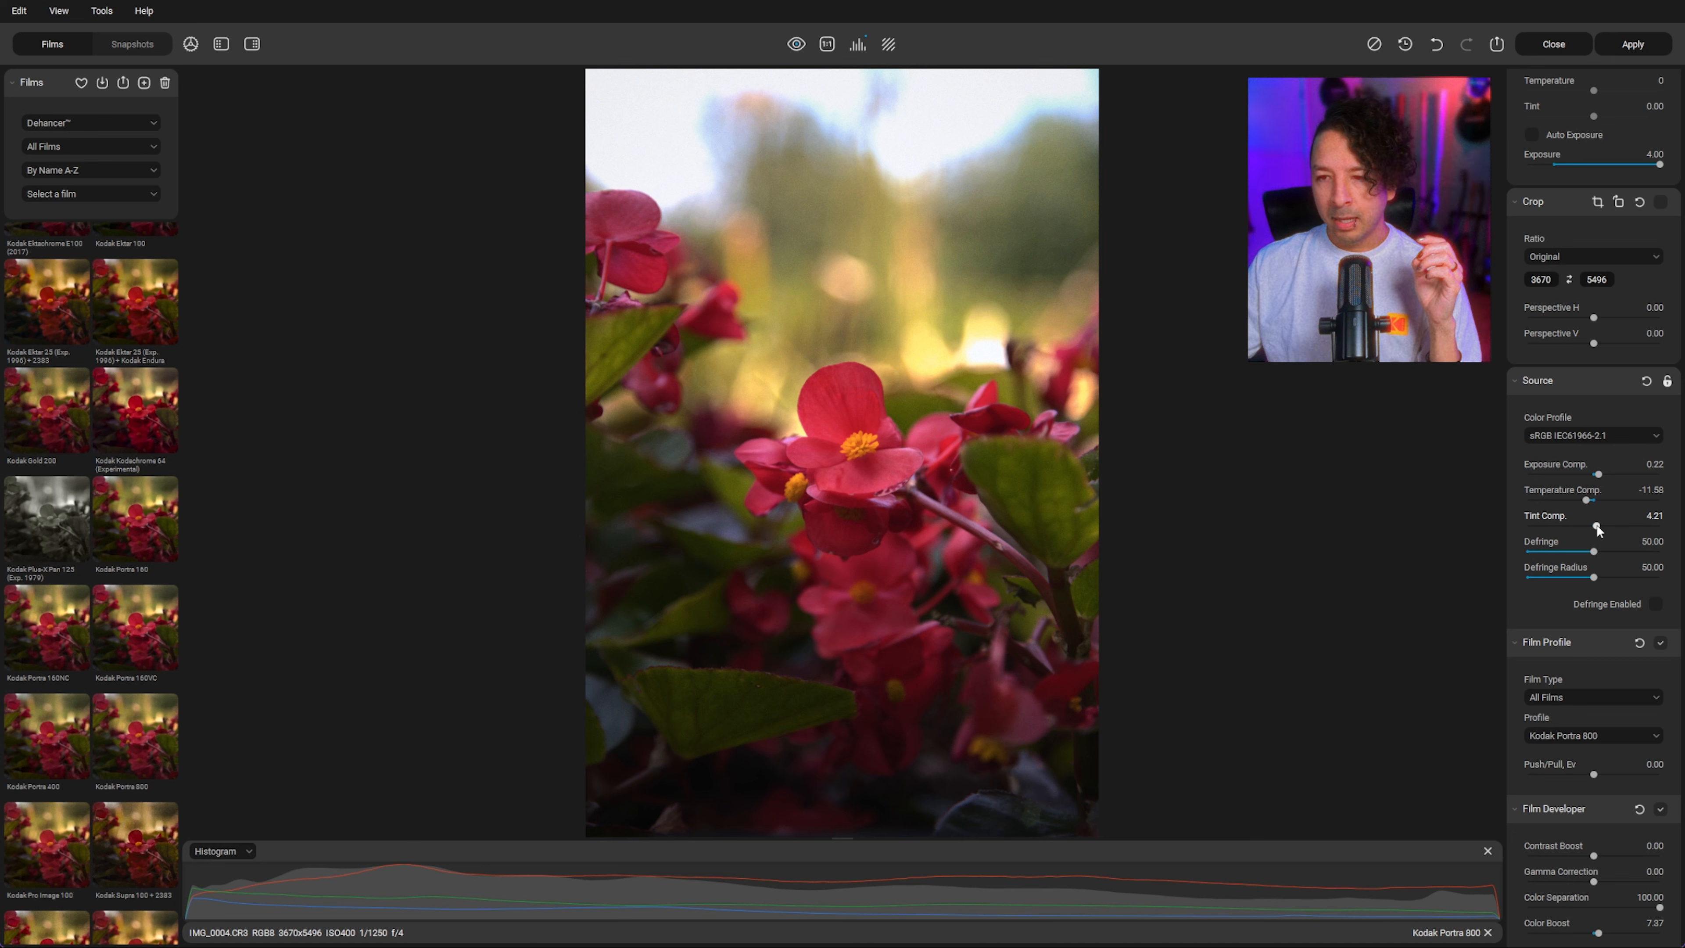
pyautogui.moveTo(1596, 527); pyautogui.dragTo(1592, 526)
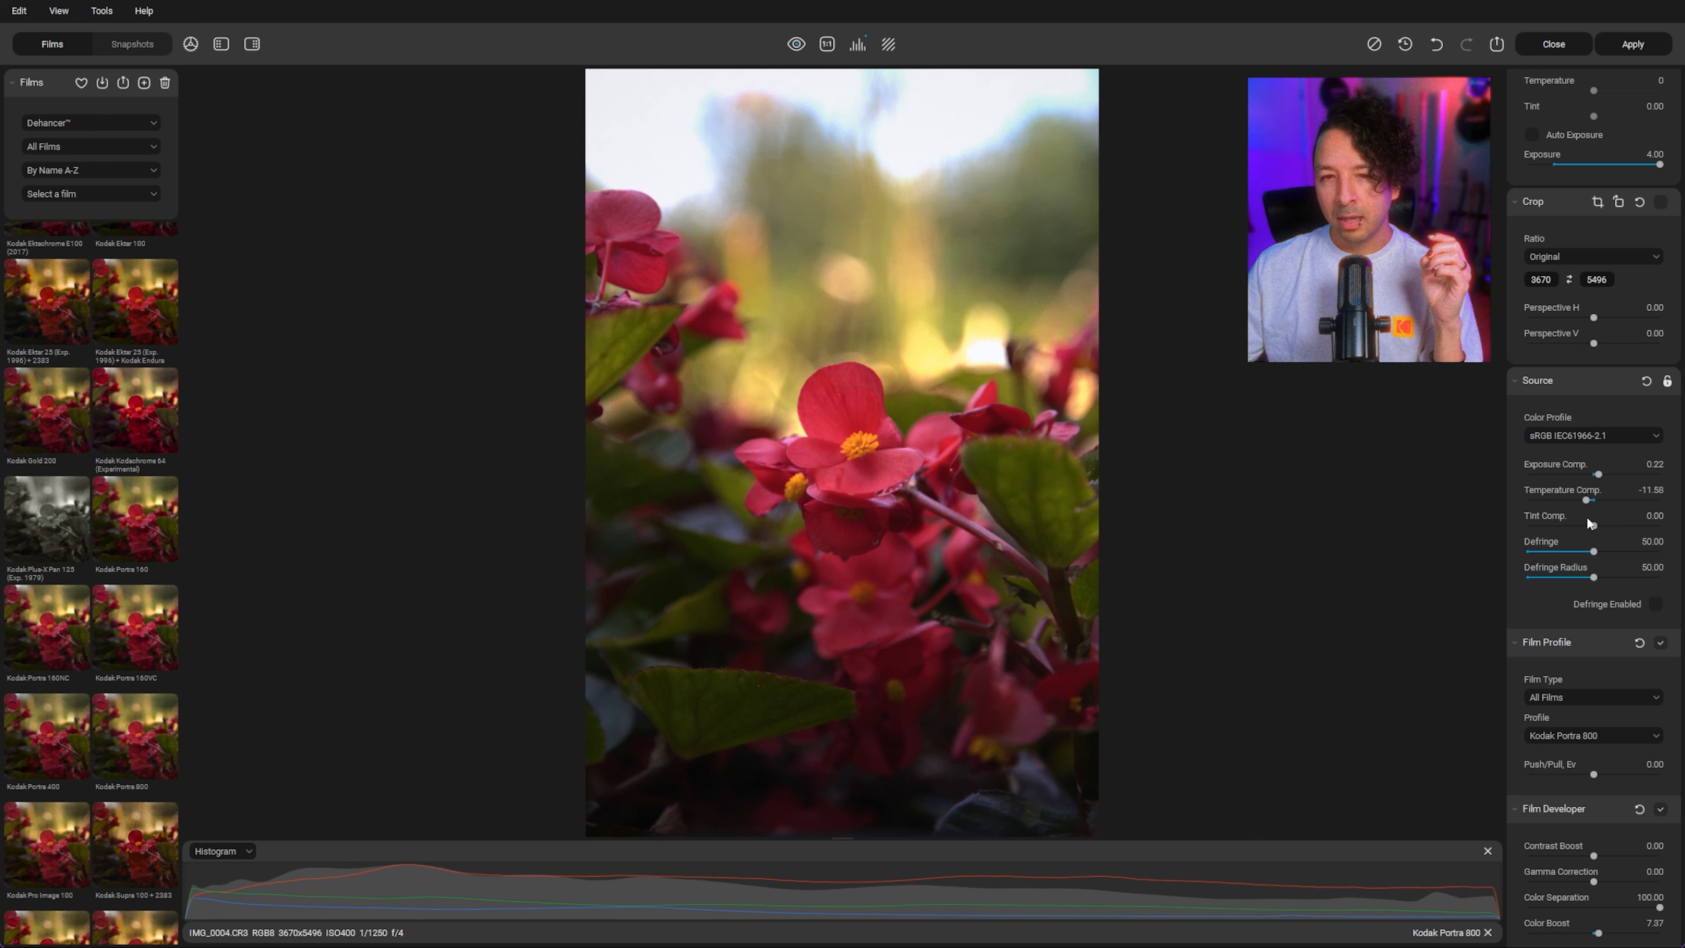
# Step: In Film Developer, set Gamma Correction to 3.68 and Color Boost to 17.89
pyautogui.scroll(-5, 1599, 577)
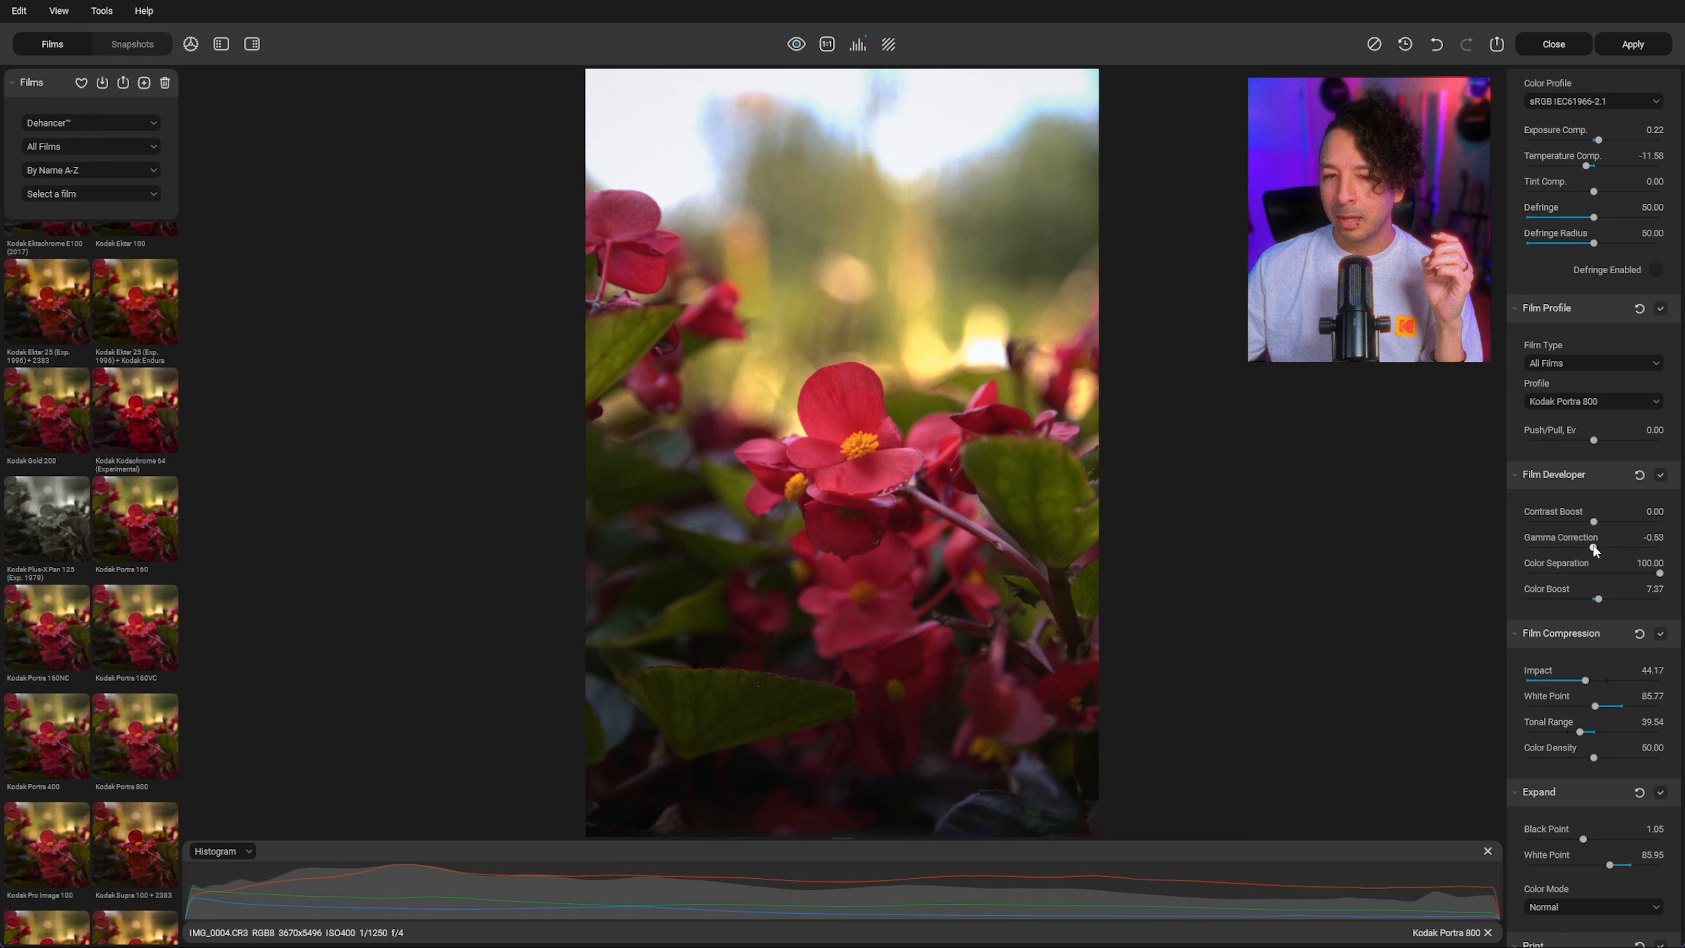
pyautogui.moveTo(1592, 545); pyautogui.dragTo(1680, 546)
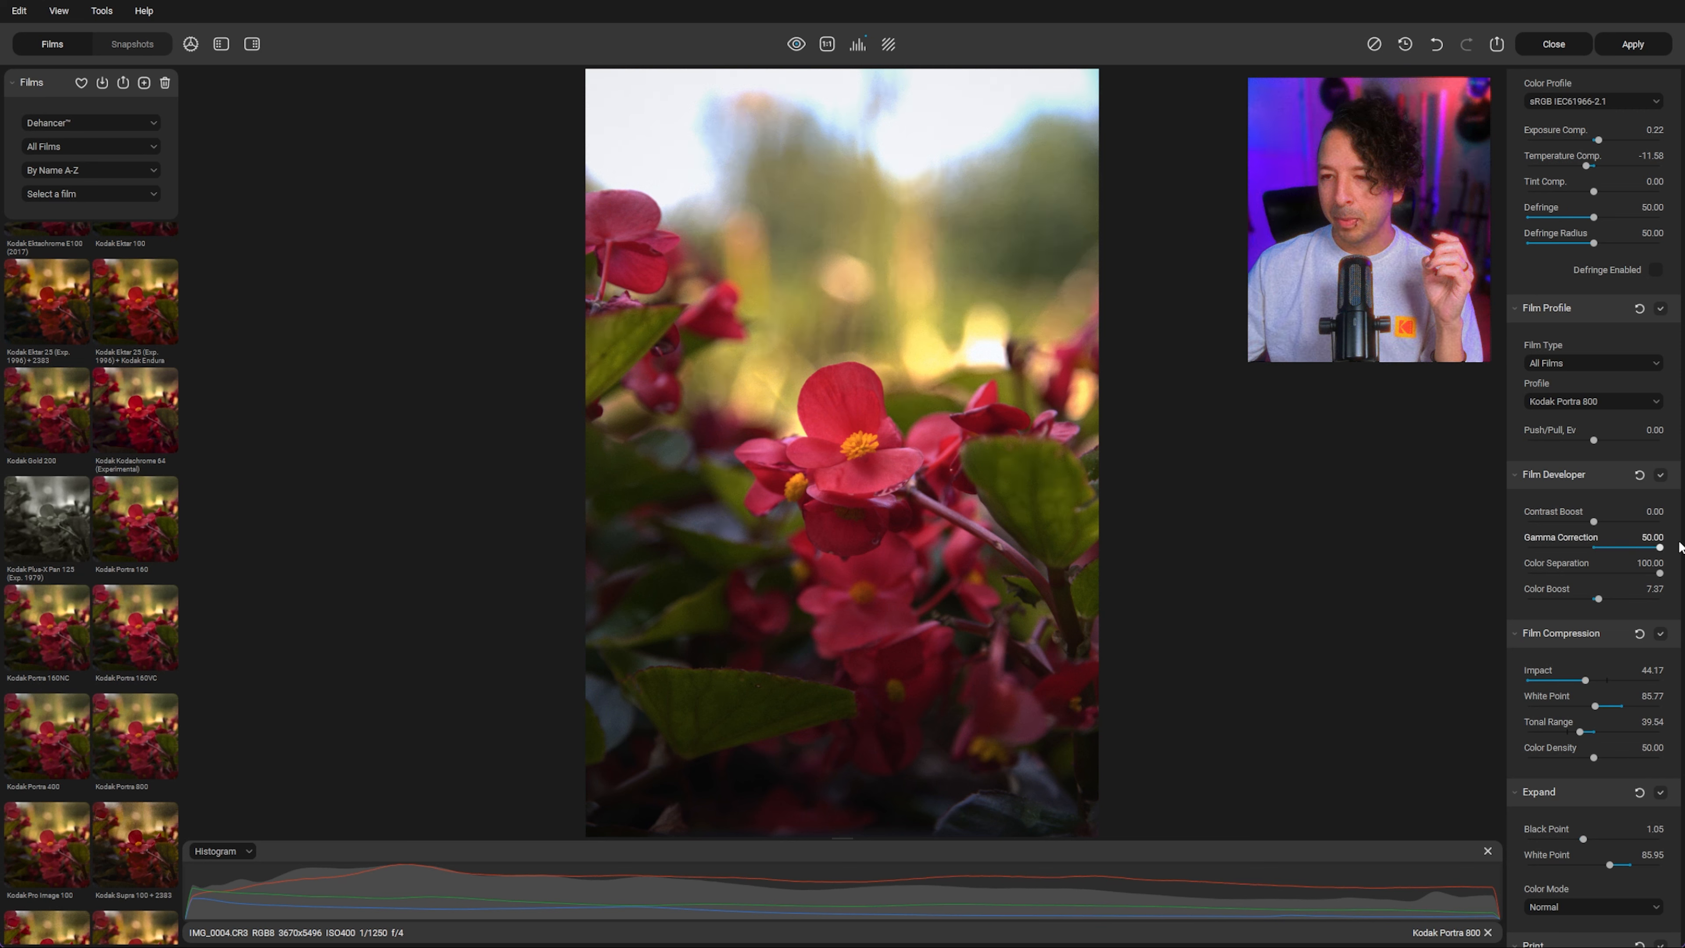
pyautogui.click(796, 44)
pyautogui.moveTo(1610, 548); pyautogui.dragTo(1605, 600)
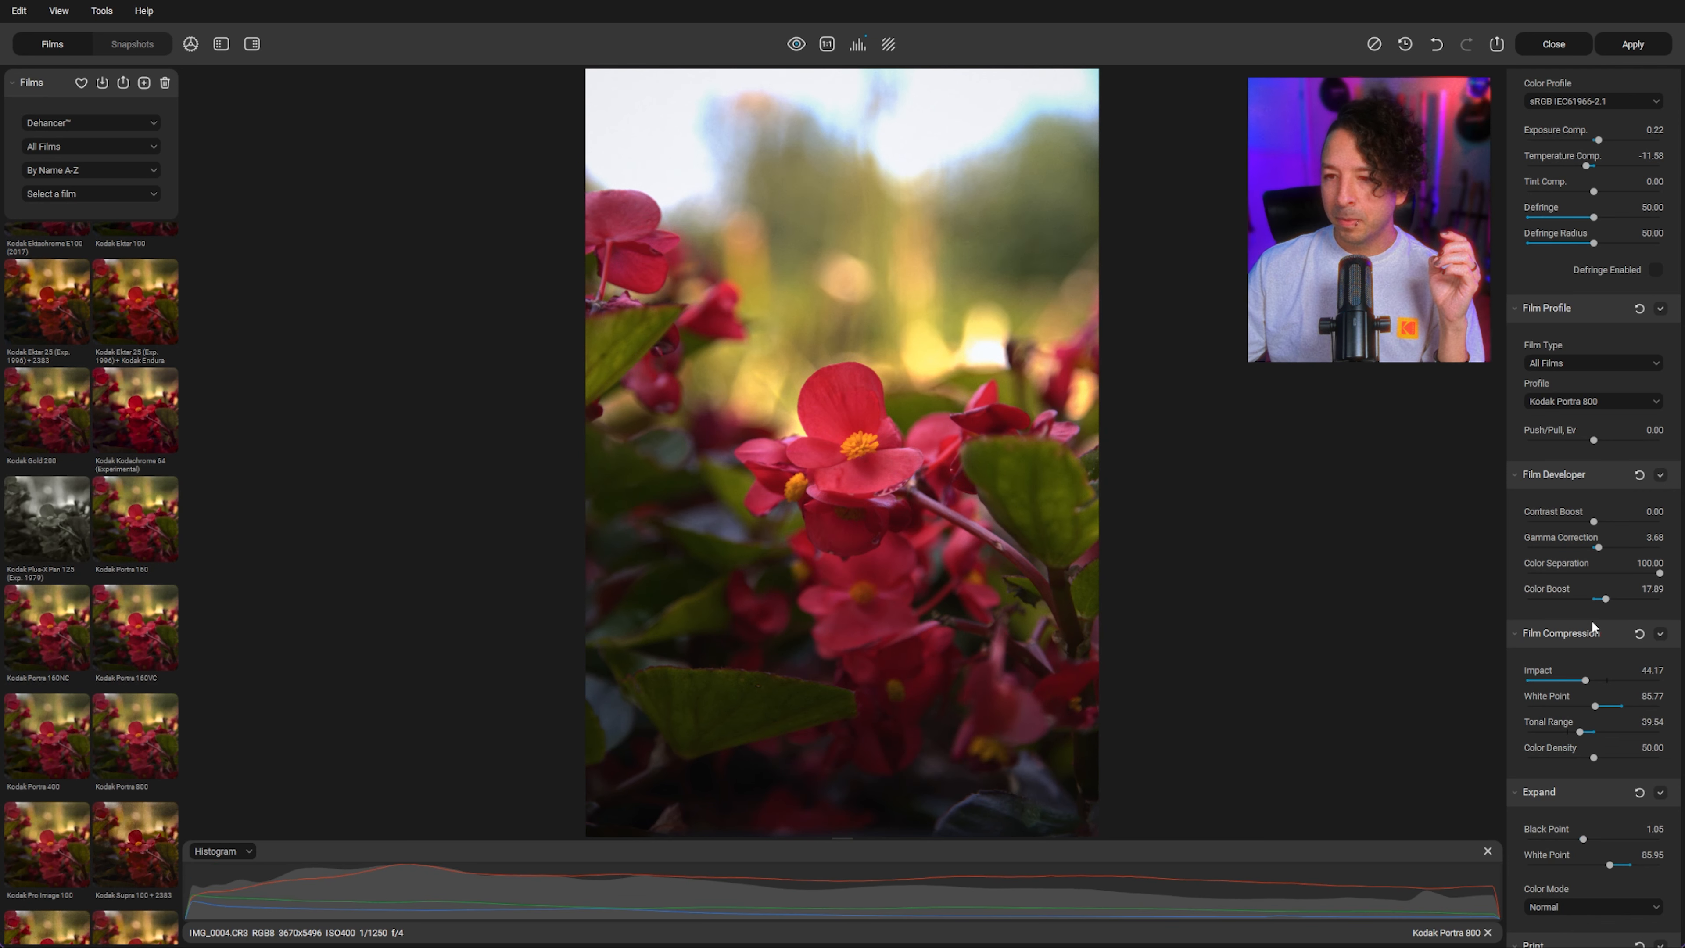
# Step: Set the Film Compression white point to 92.74
pyautogui.scroll(-2, 1577, 654)
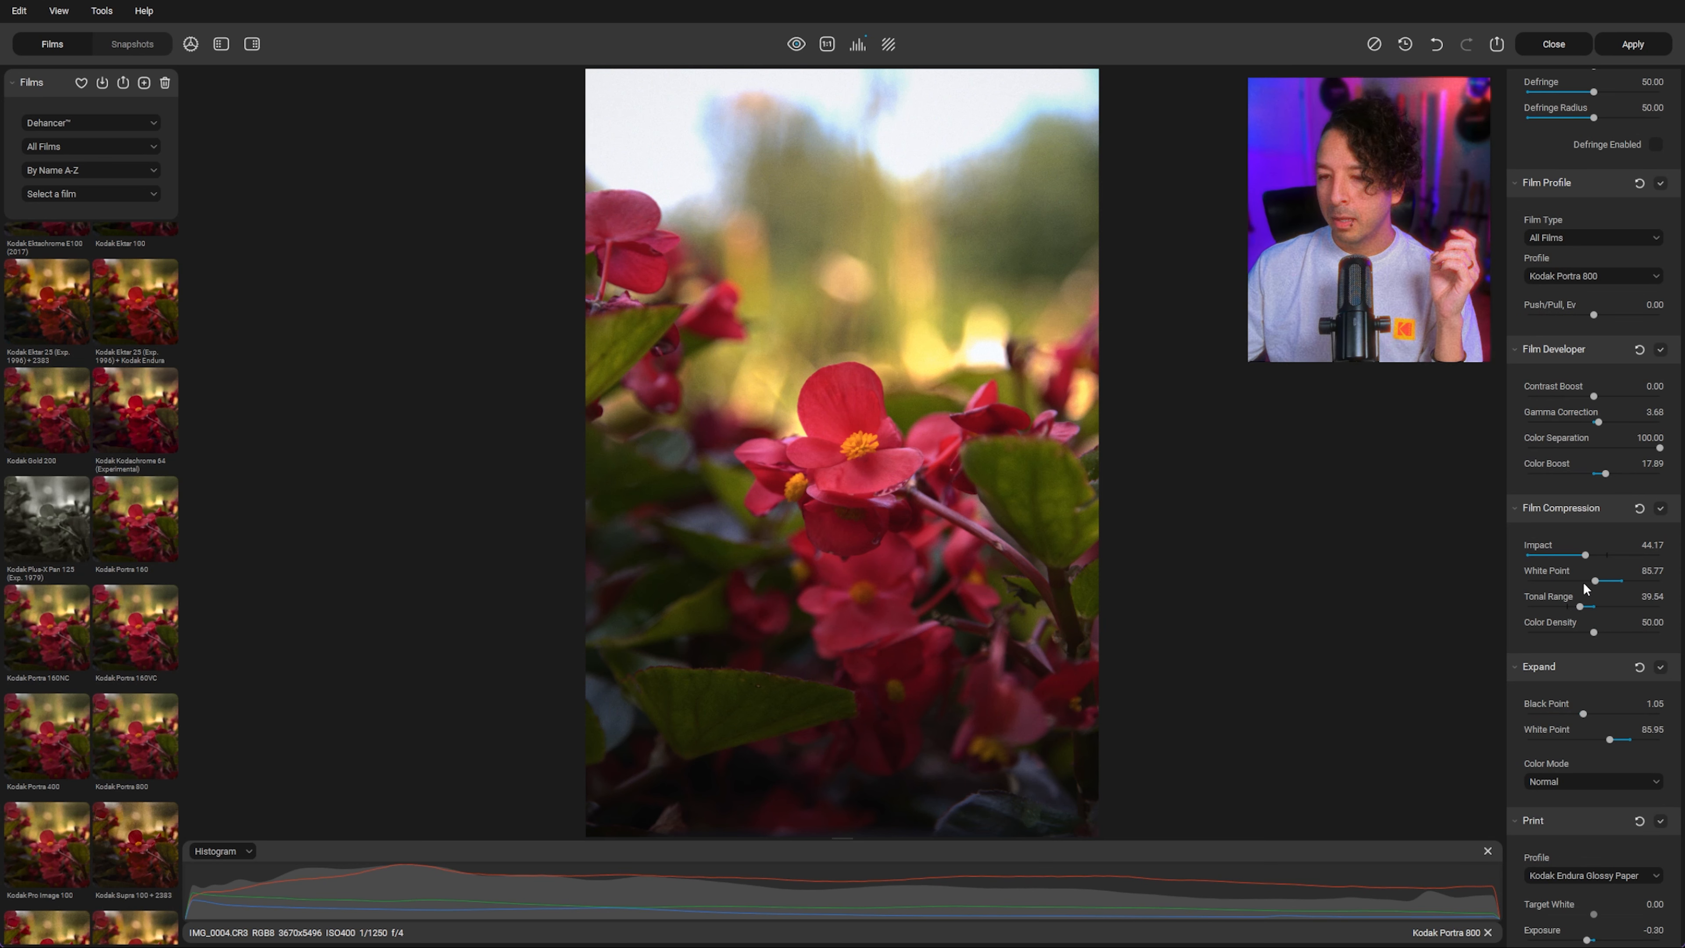
pyautogui.click(1607, 582)
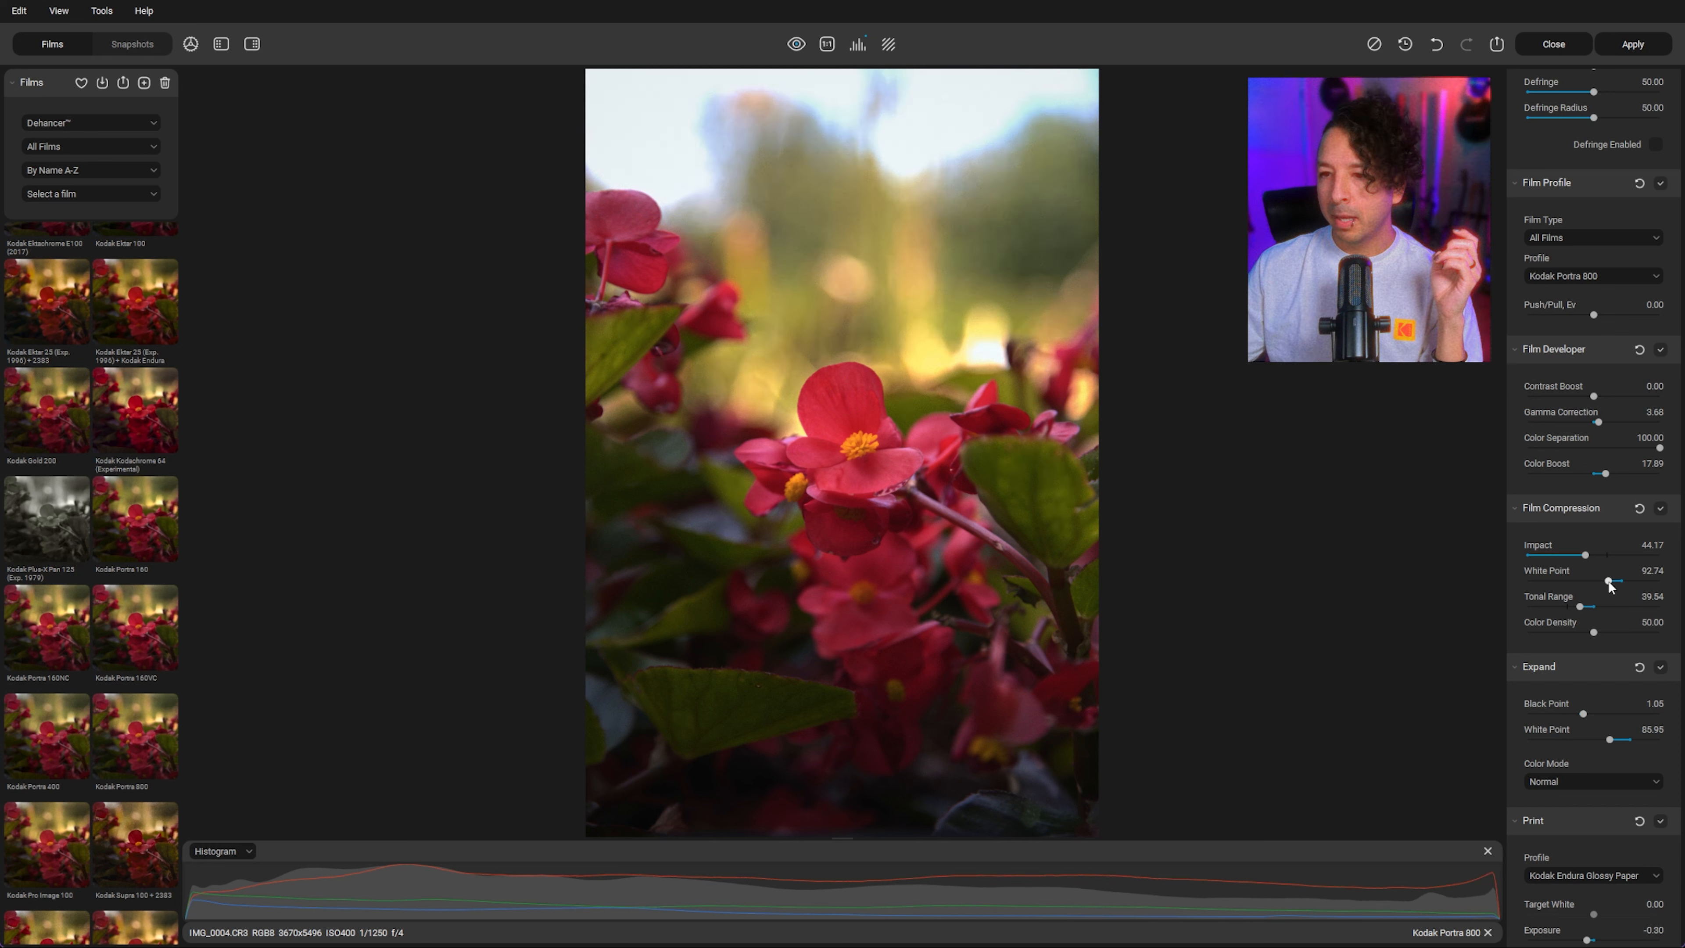
pyautogui.scroll(-2, 1608, 582)
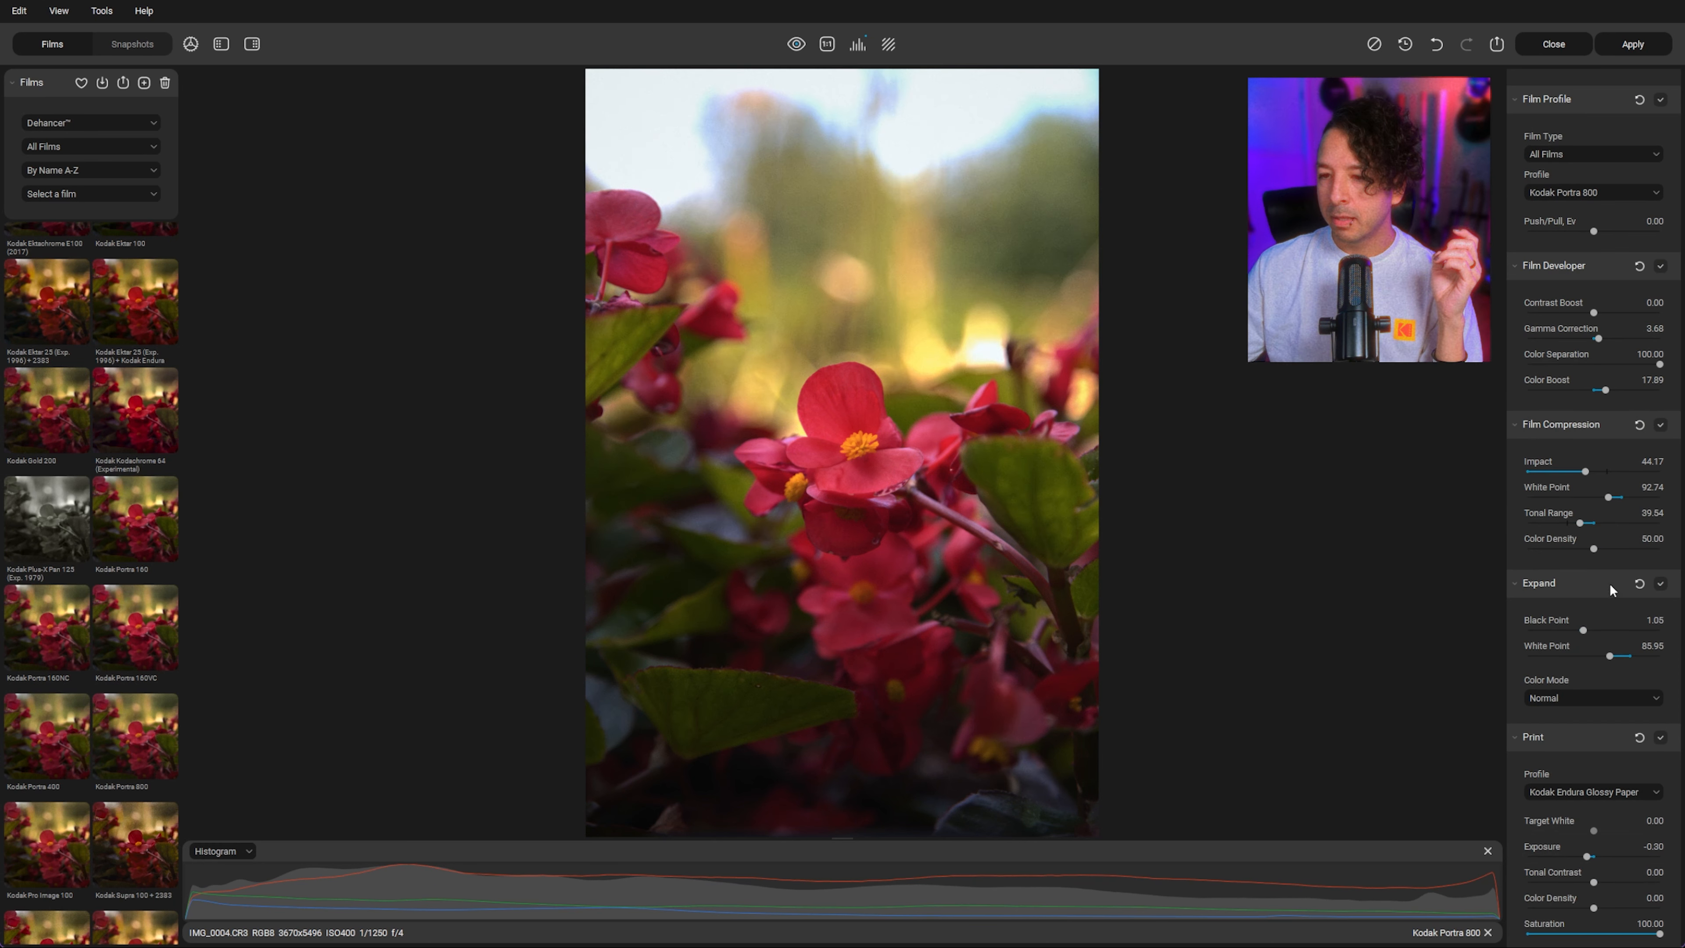
# Step: In Expand, set the White Point to 83.05 and the Black Point to -2.89
pyautogui.click(1644, 656)
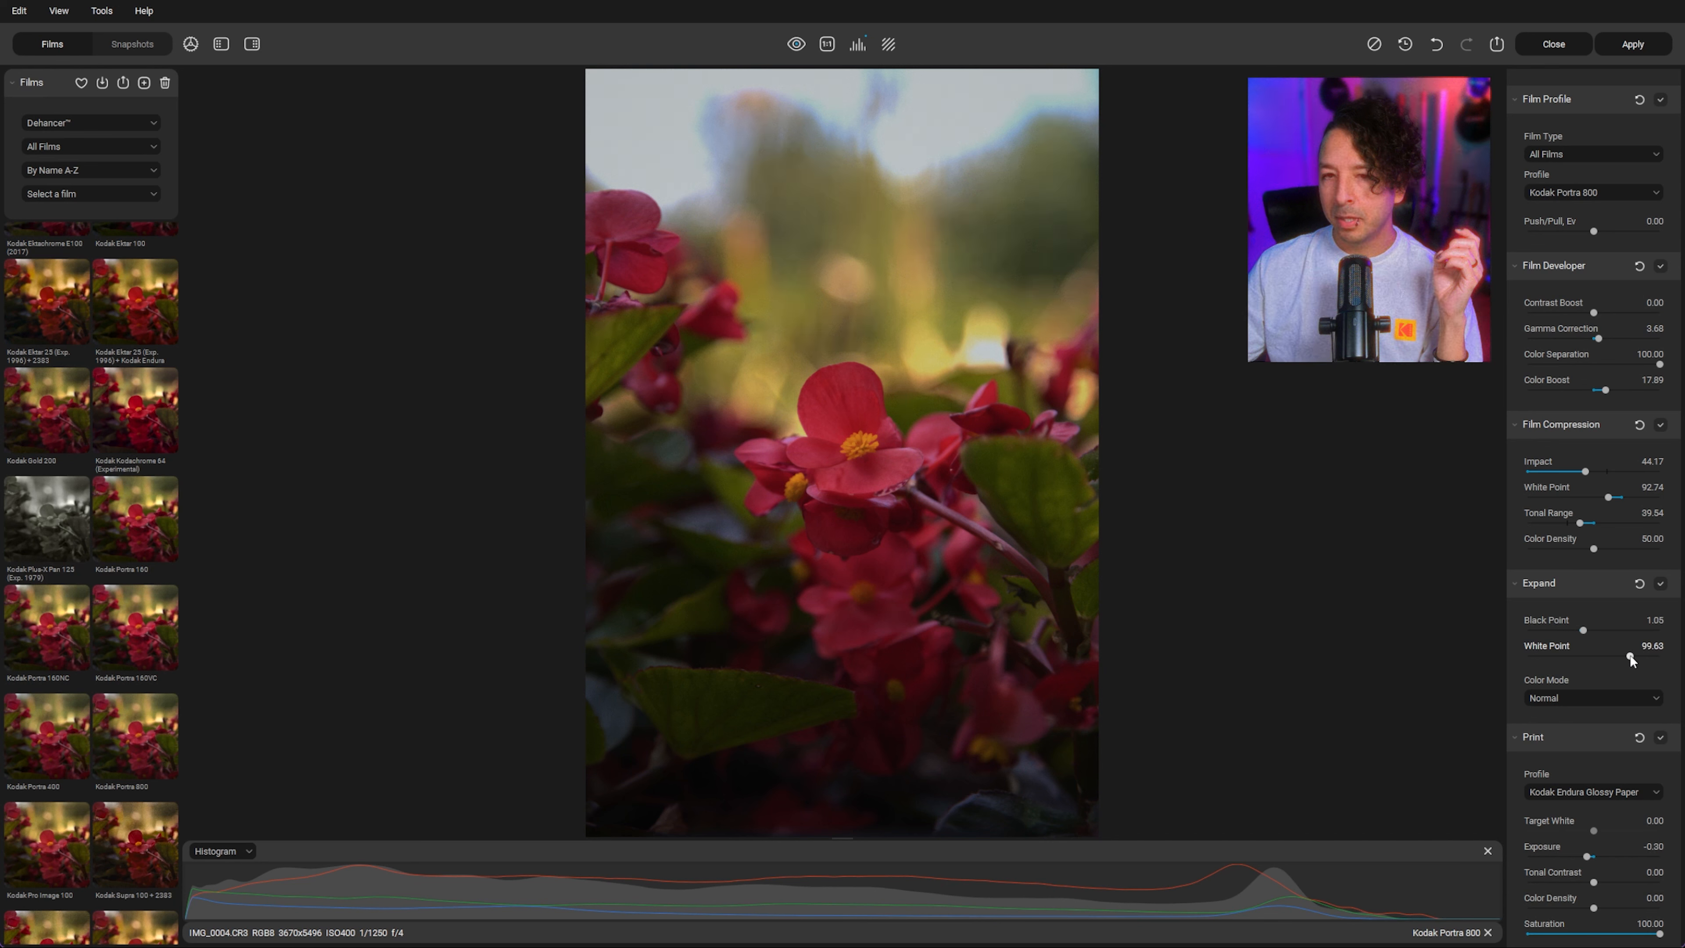
pyautogui.moveTo(1630, 656); pyautogui.dragTo(1606, 657)
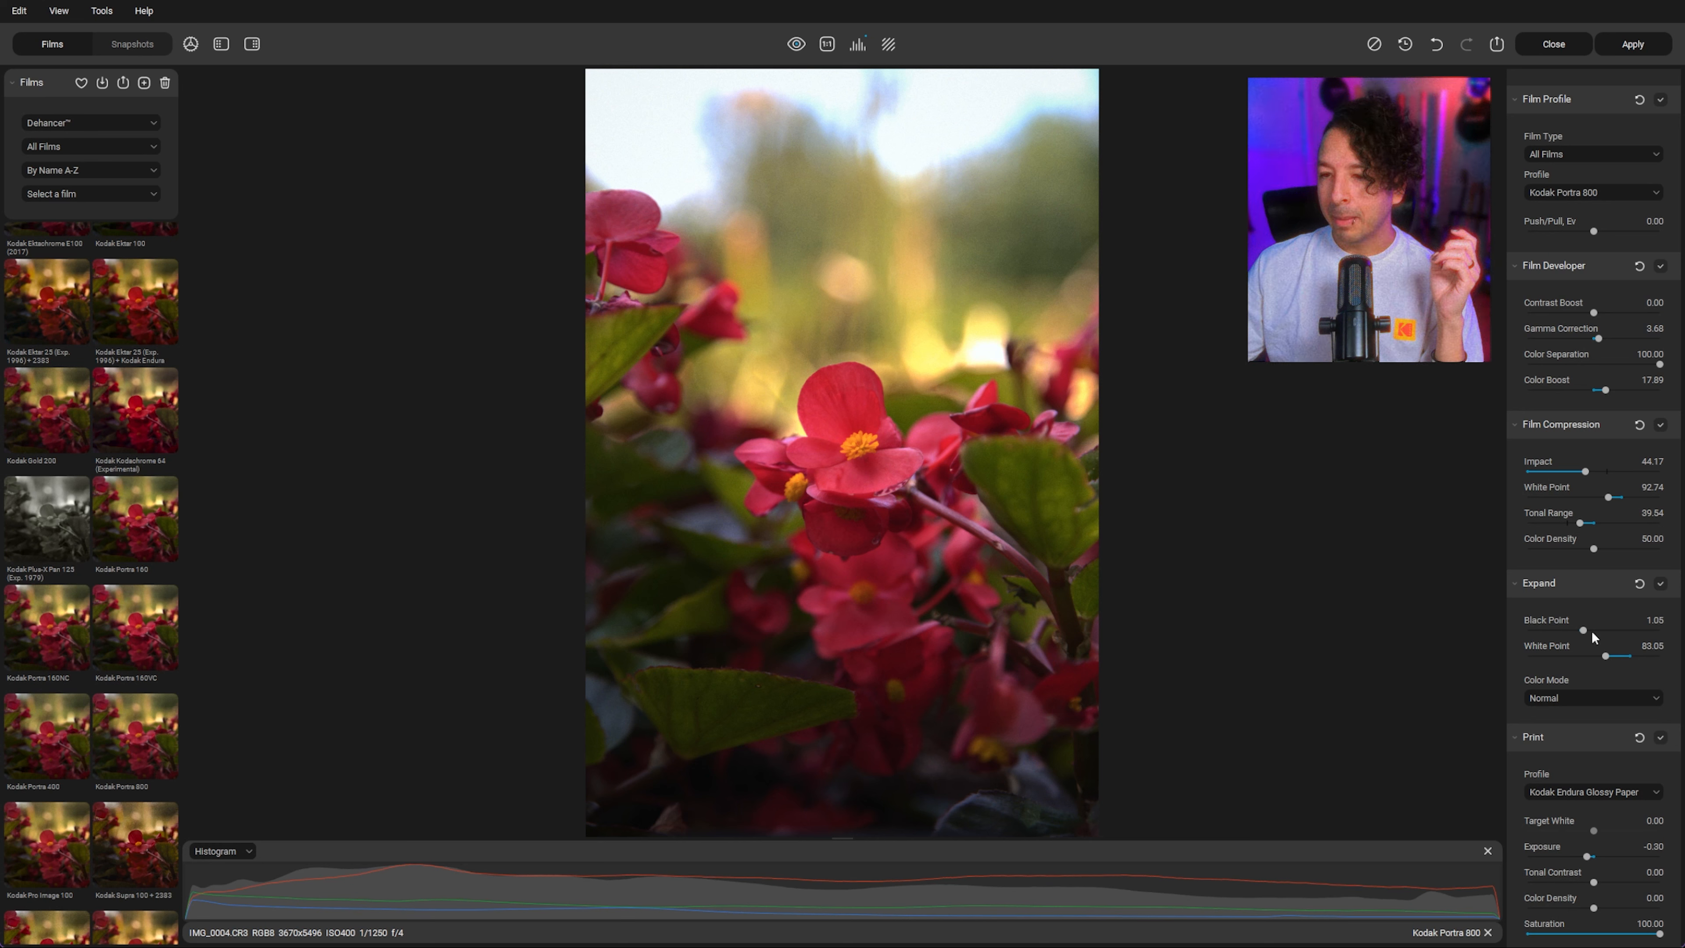
pyautogui.moveTo(1582, 630); pyautogui.dragTo(1581, 629)
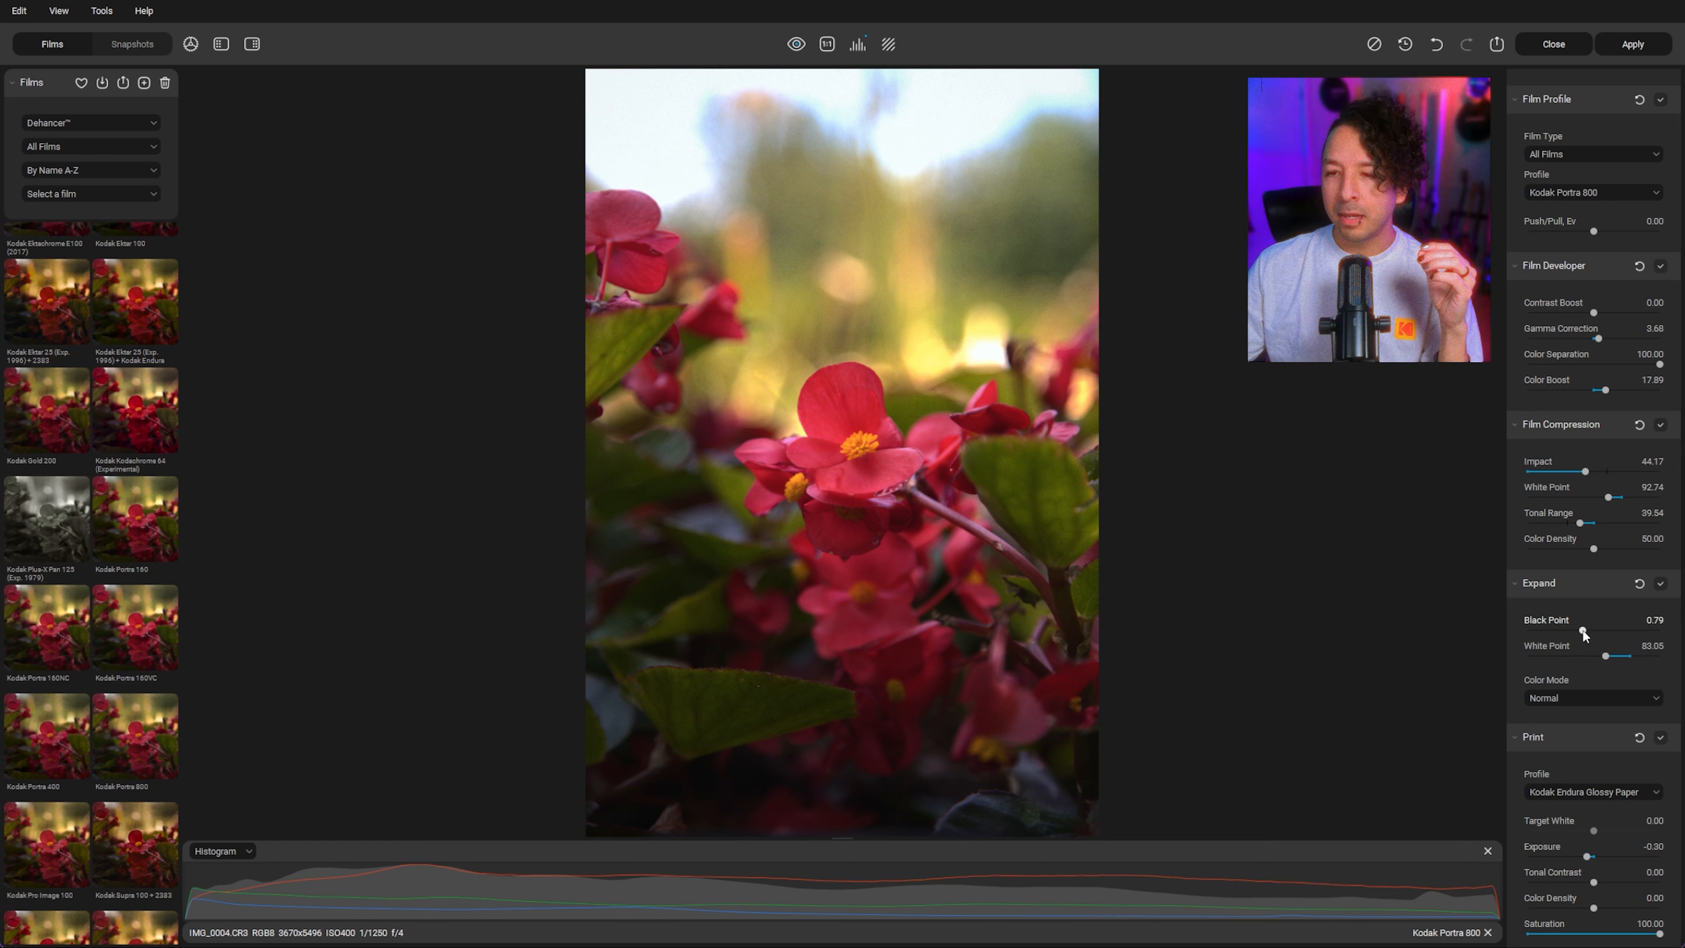
pyautogui.moveTo(1578, 629); pyautogui.dragTo(1501, 628)
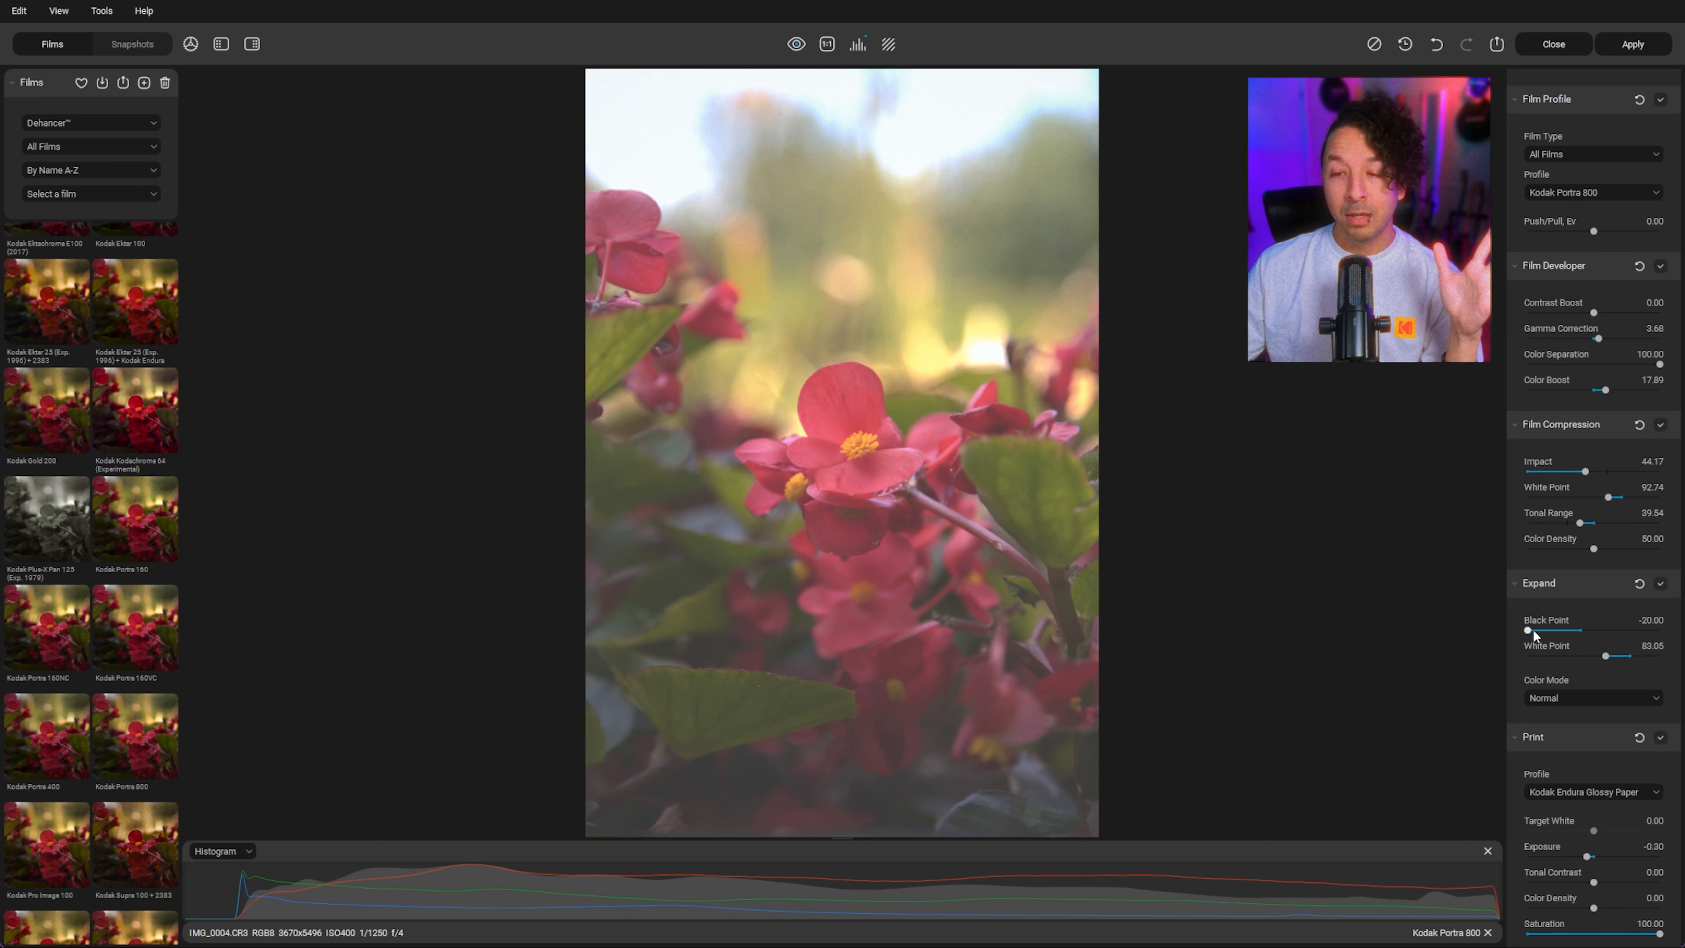
pyautogui.moveTo(1529, 629); pyautogui.dragTo(1572, 631)
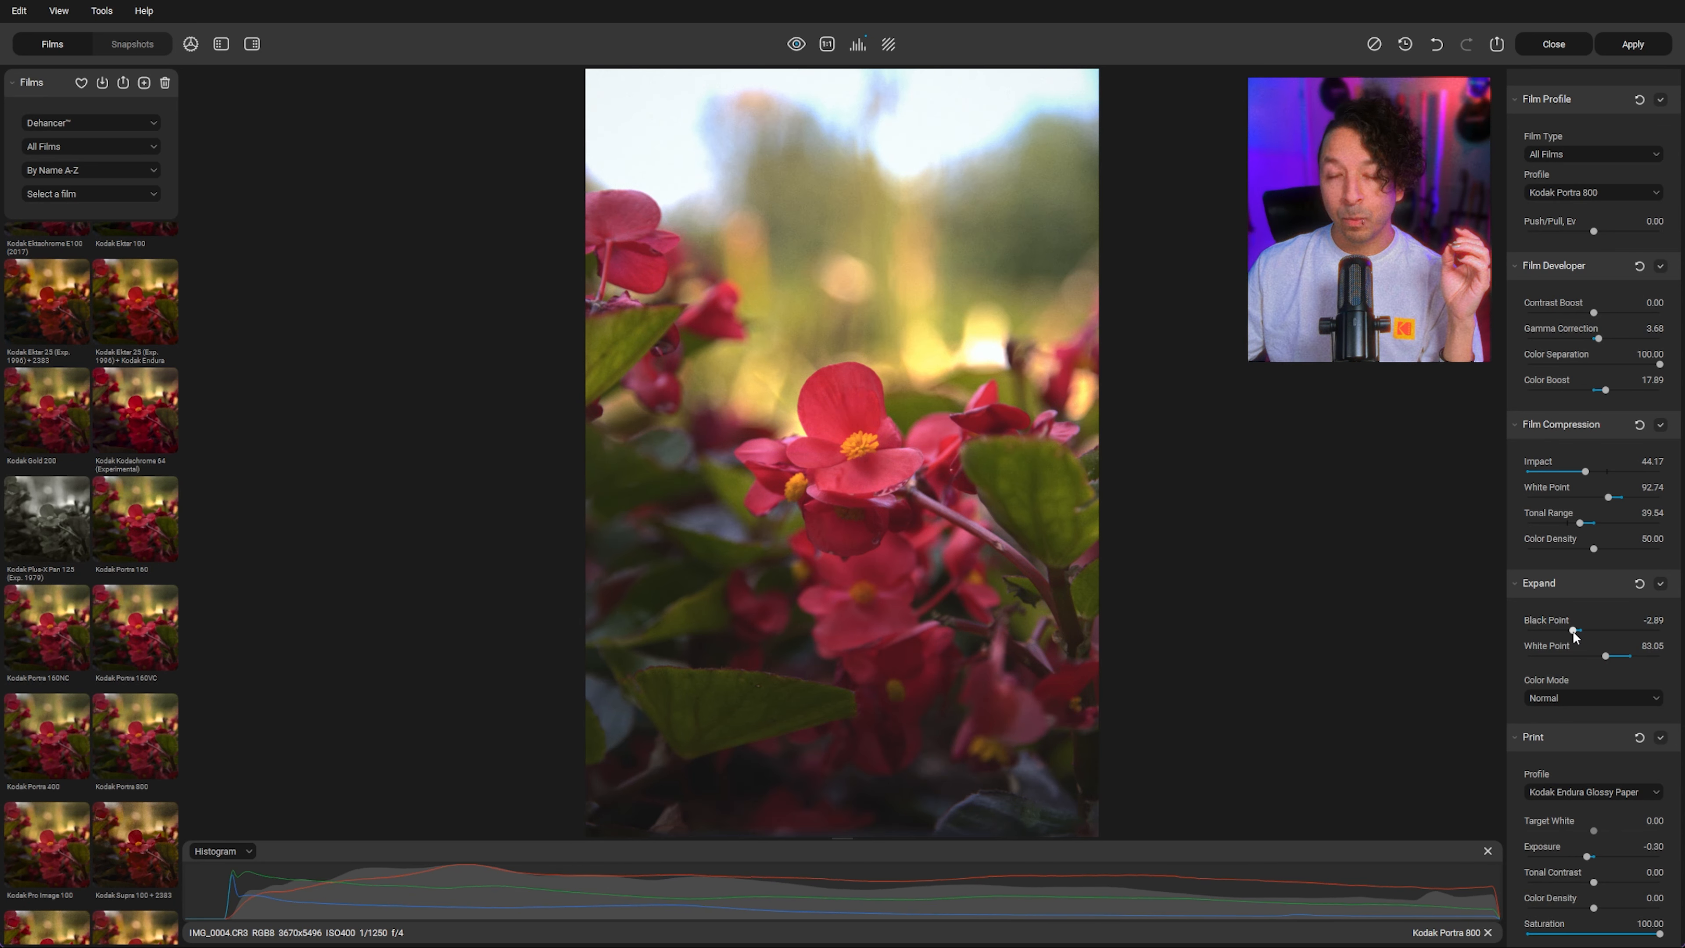
# Step: In Film Grain, set Size to 1.00, Amount to 35.79 and Highlights to 50.50
pyautogui.scroll(-5, 1599, 621)
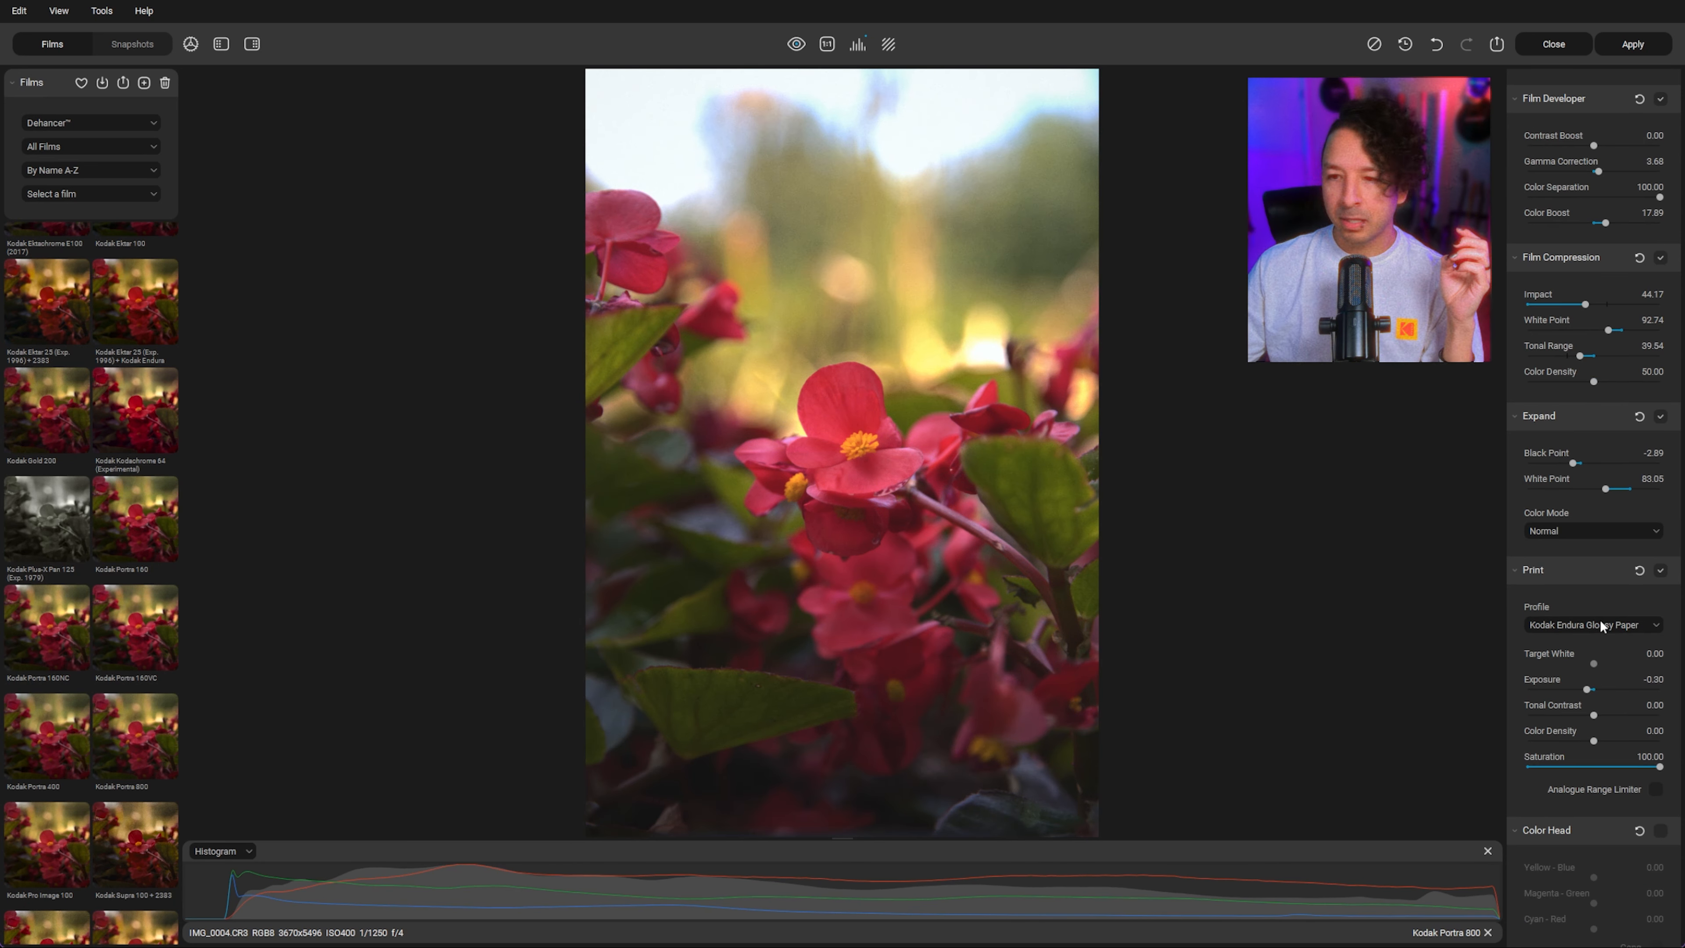
pyautogui.scroll(-1, 1599, 617)
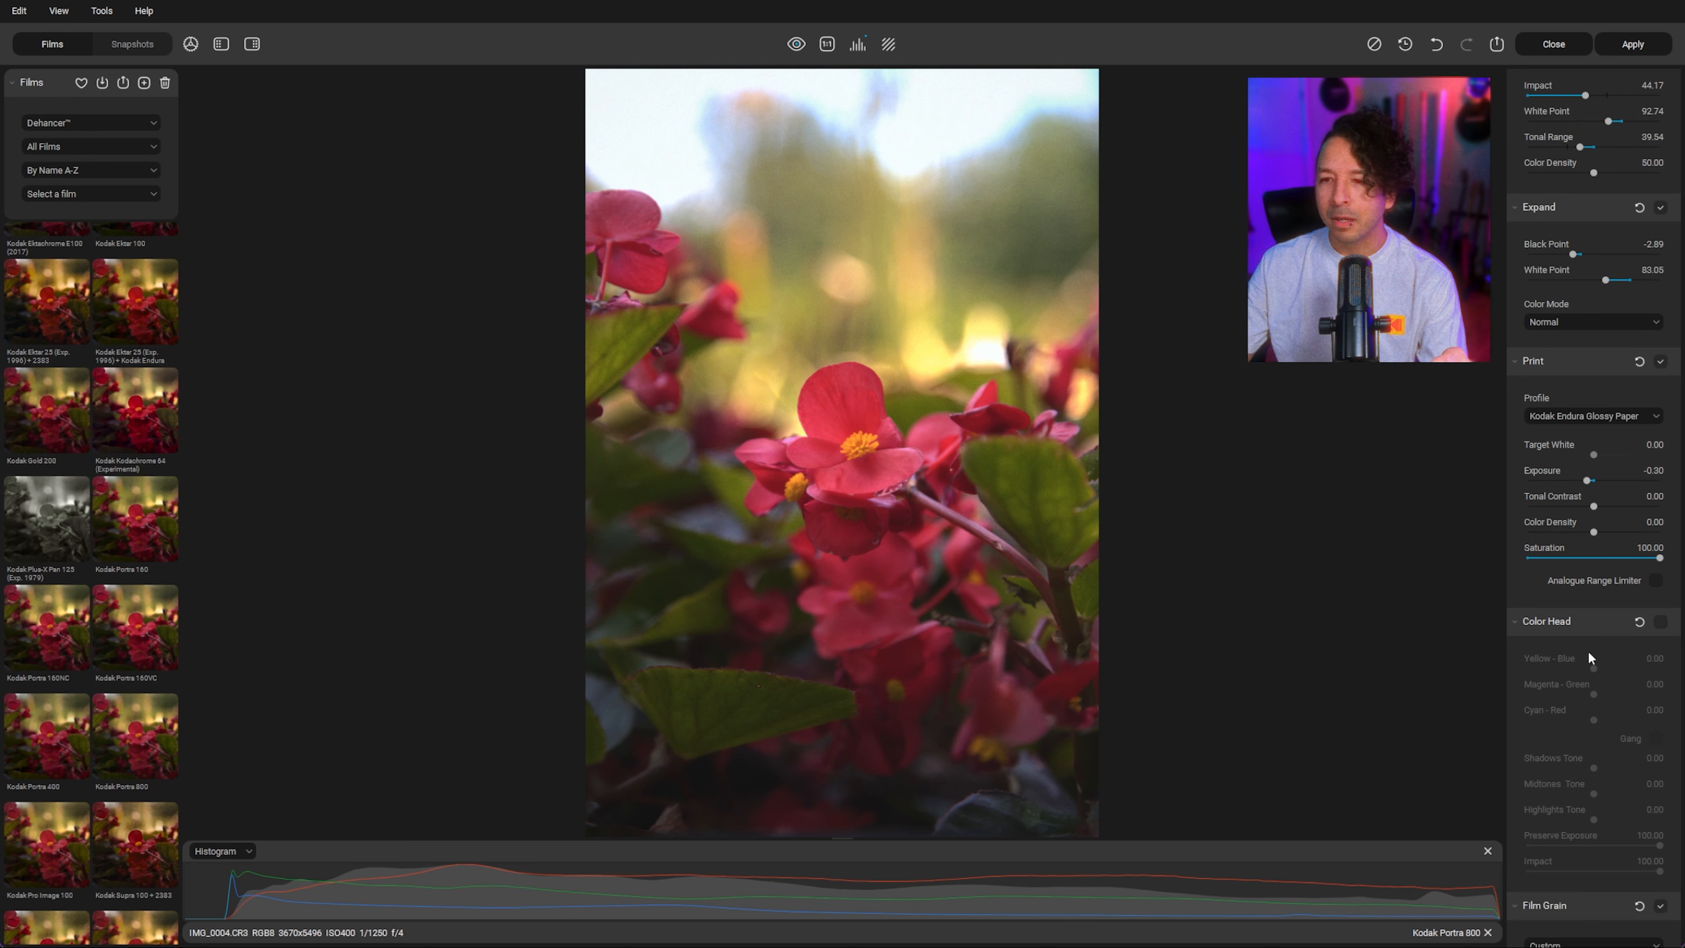
pyautogui.scroll(-4, 1615, 659)
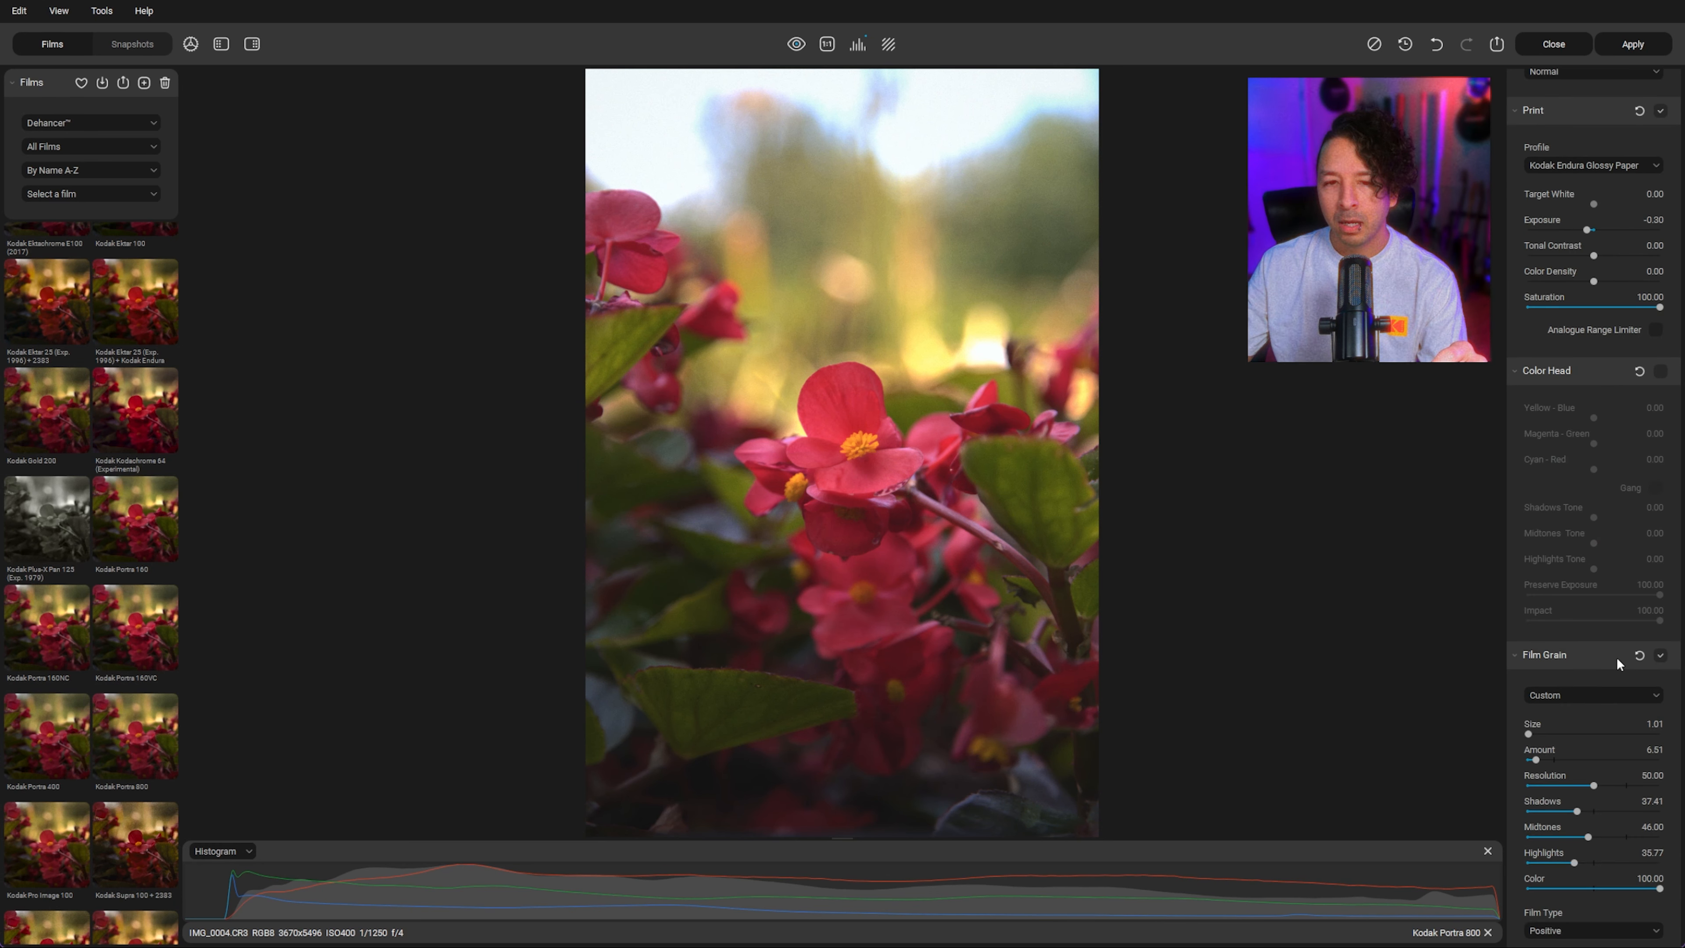
pyautogui.scroll(-3, 1616, 657)
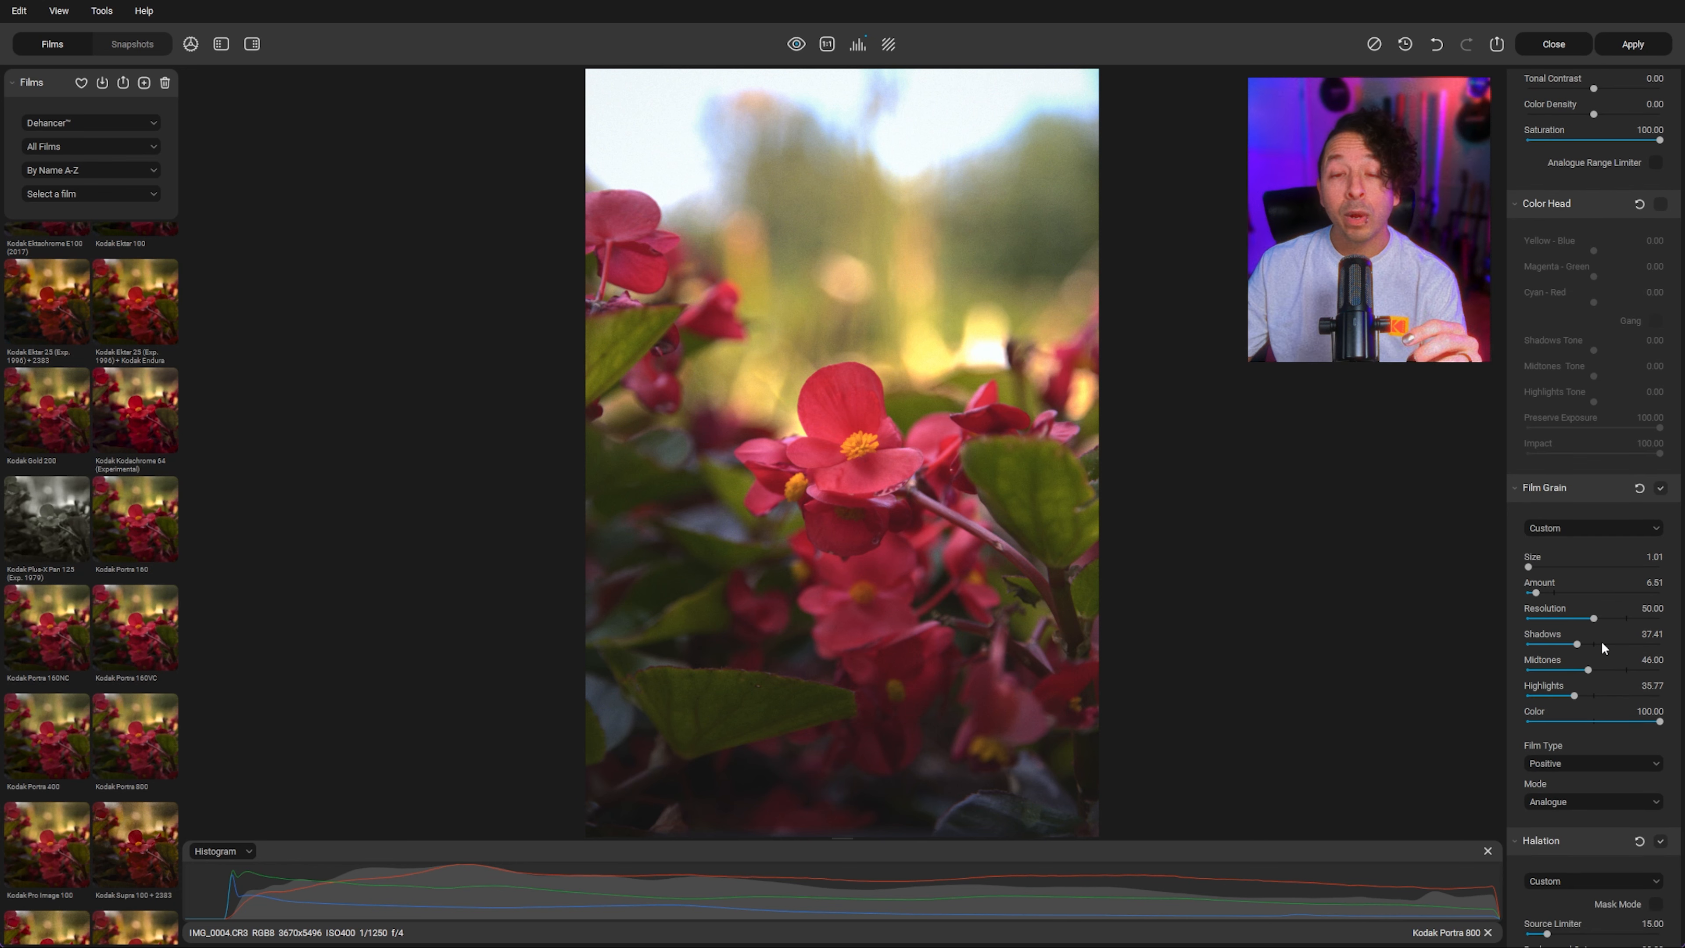
pyautogui.click(822, 45)
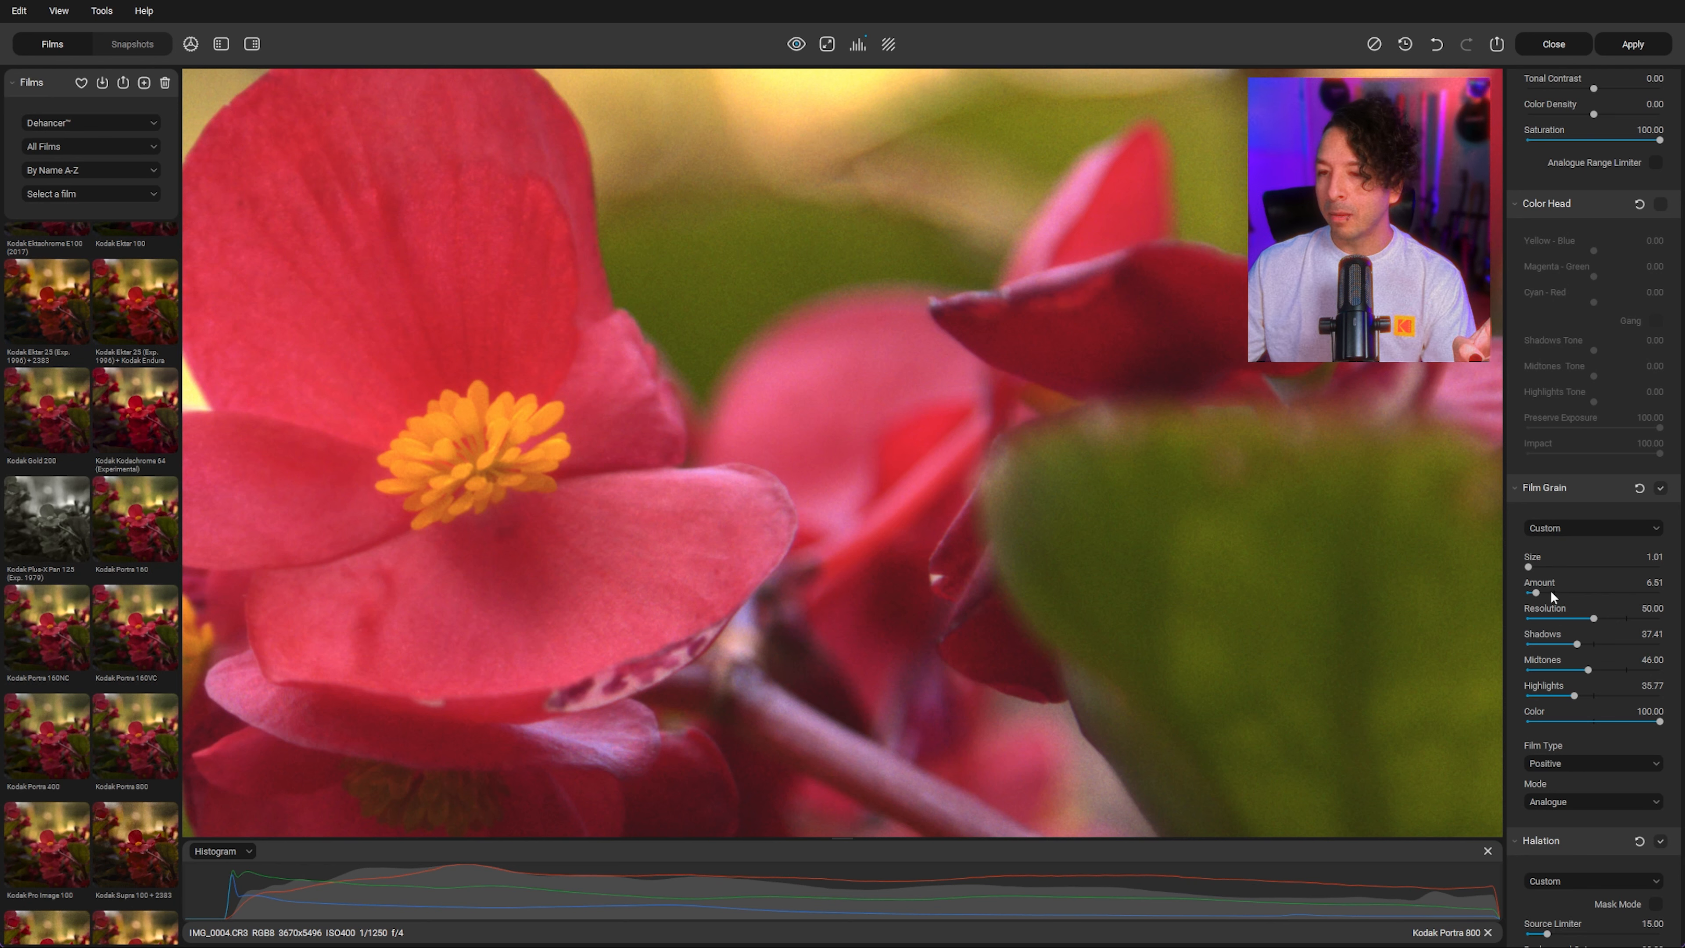
pyautogui.moveTo(1530, 566); pyautogui.dragTo(1501, 562)
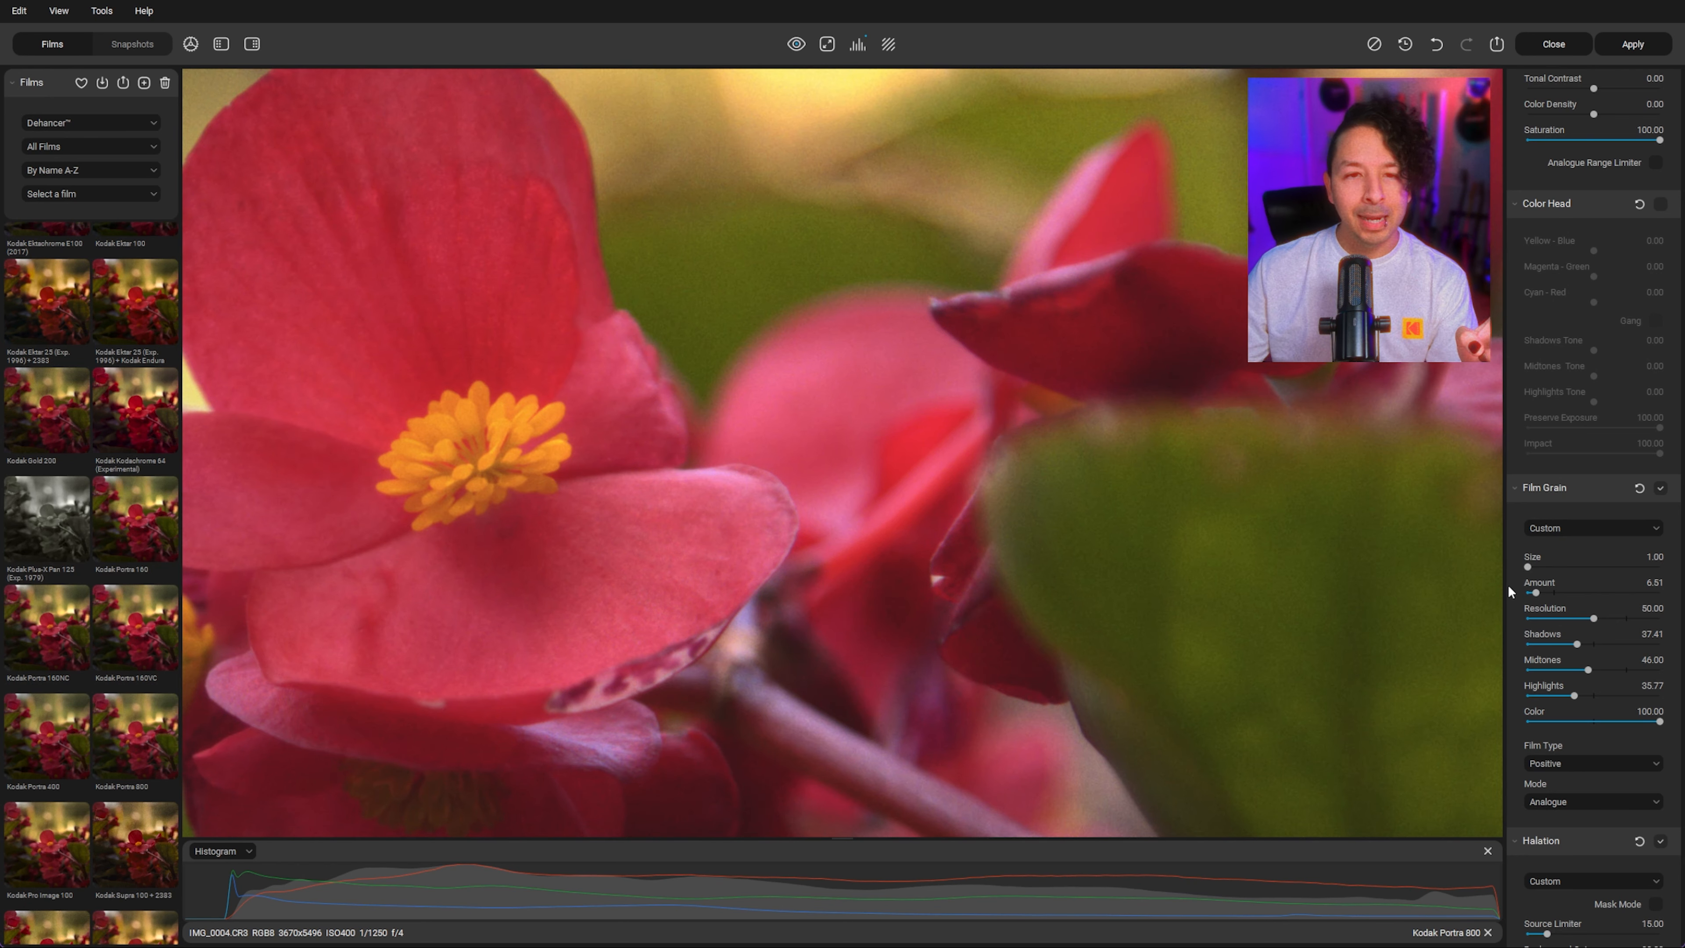
pyautogui.click(1575, 591)
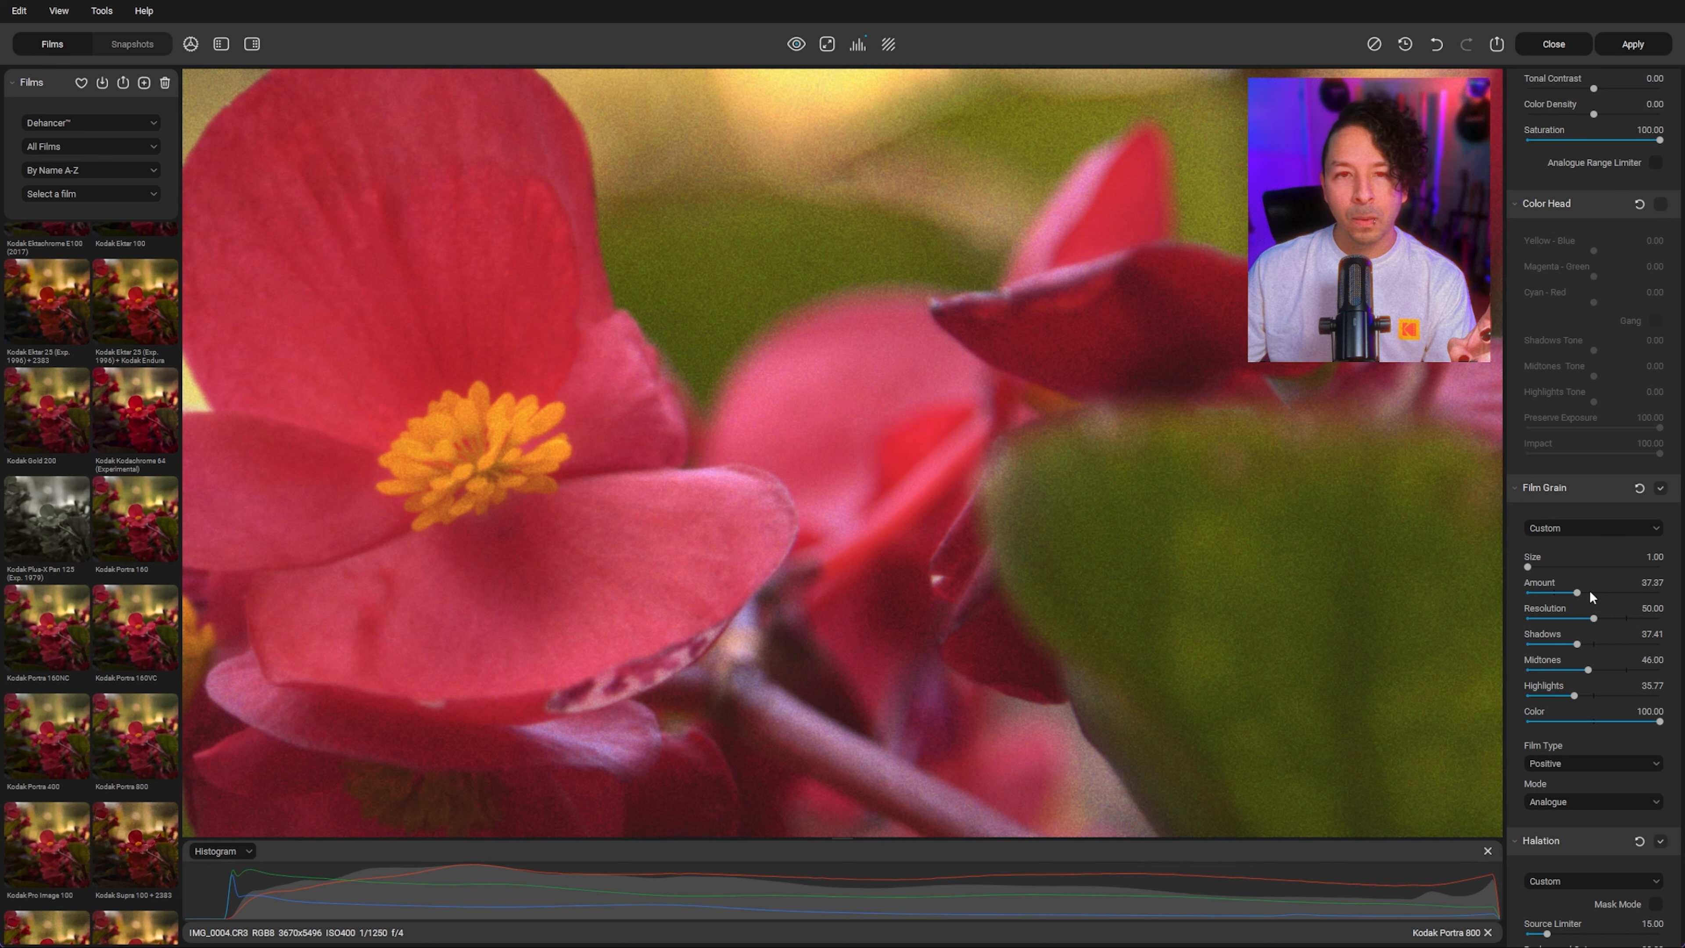
pyautogui.moveTo(1590, 596); pyautogui.dragTo(1584, 593)
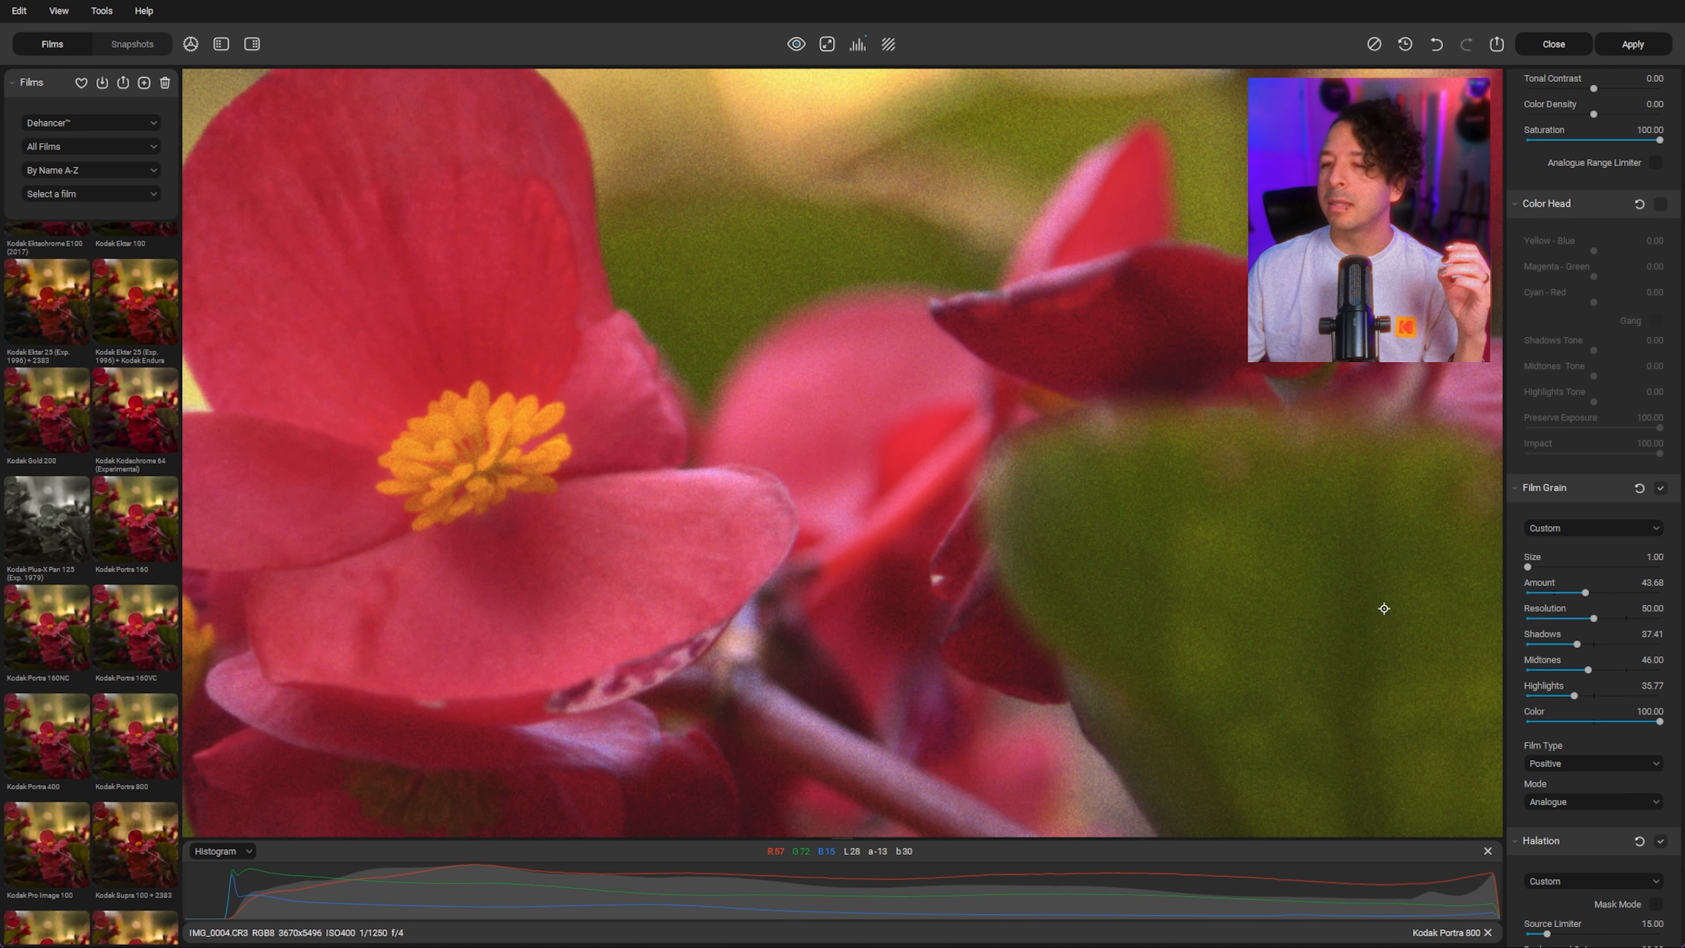
pyautogui.click(826, 44)
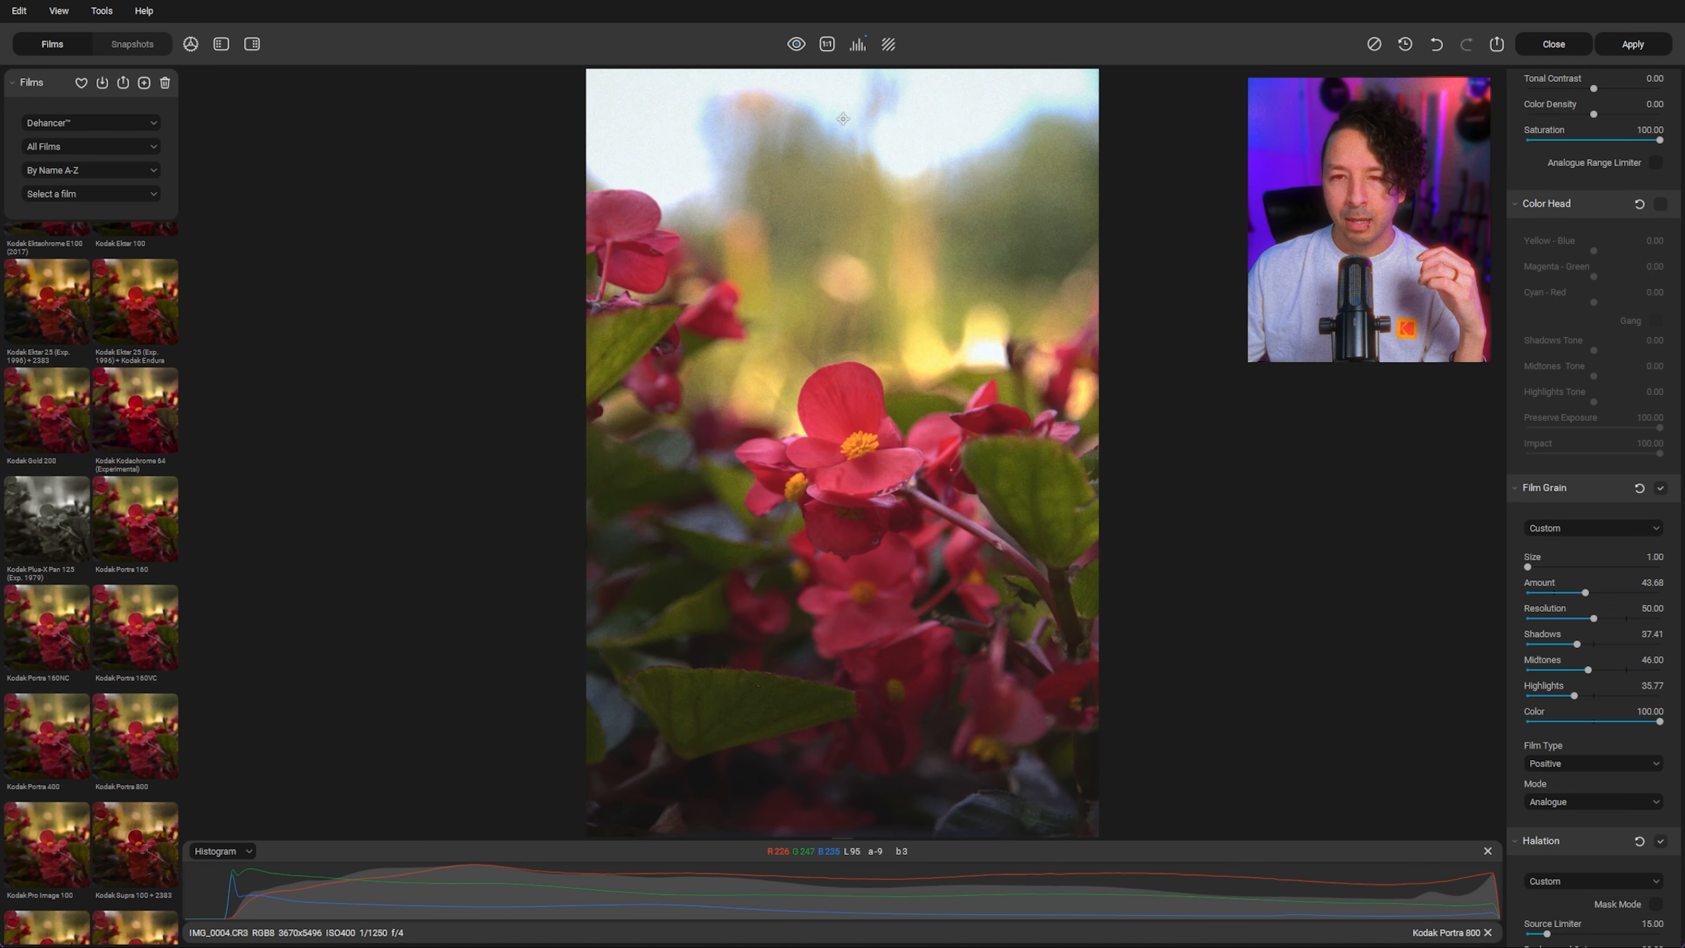
pyautogui.click(1583, 592)
pyautogui.moveTo(1583, 591); pyautogui.dragTo(1575, 592)
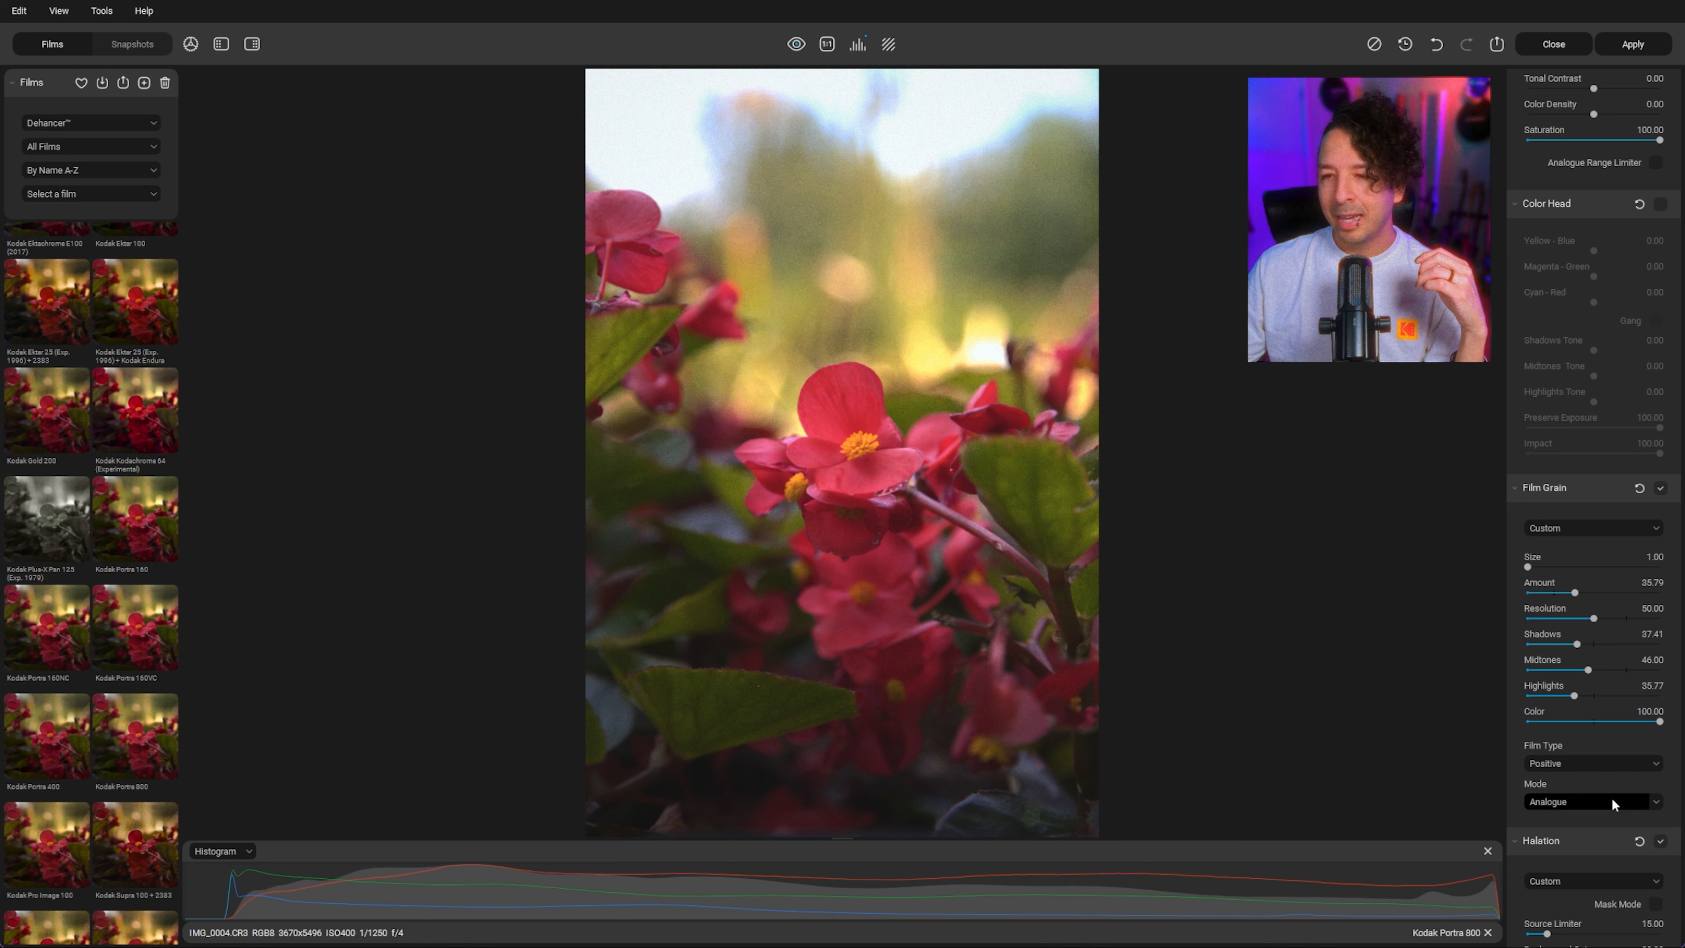
pyautogui.click(1595, 695)
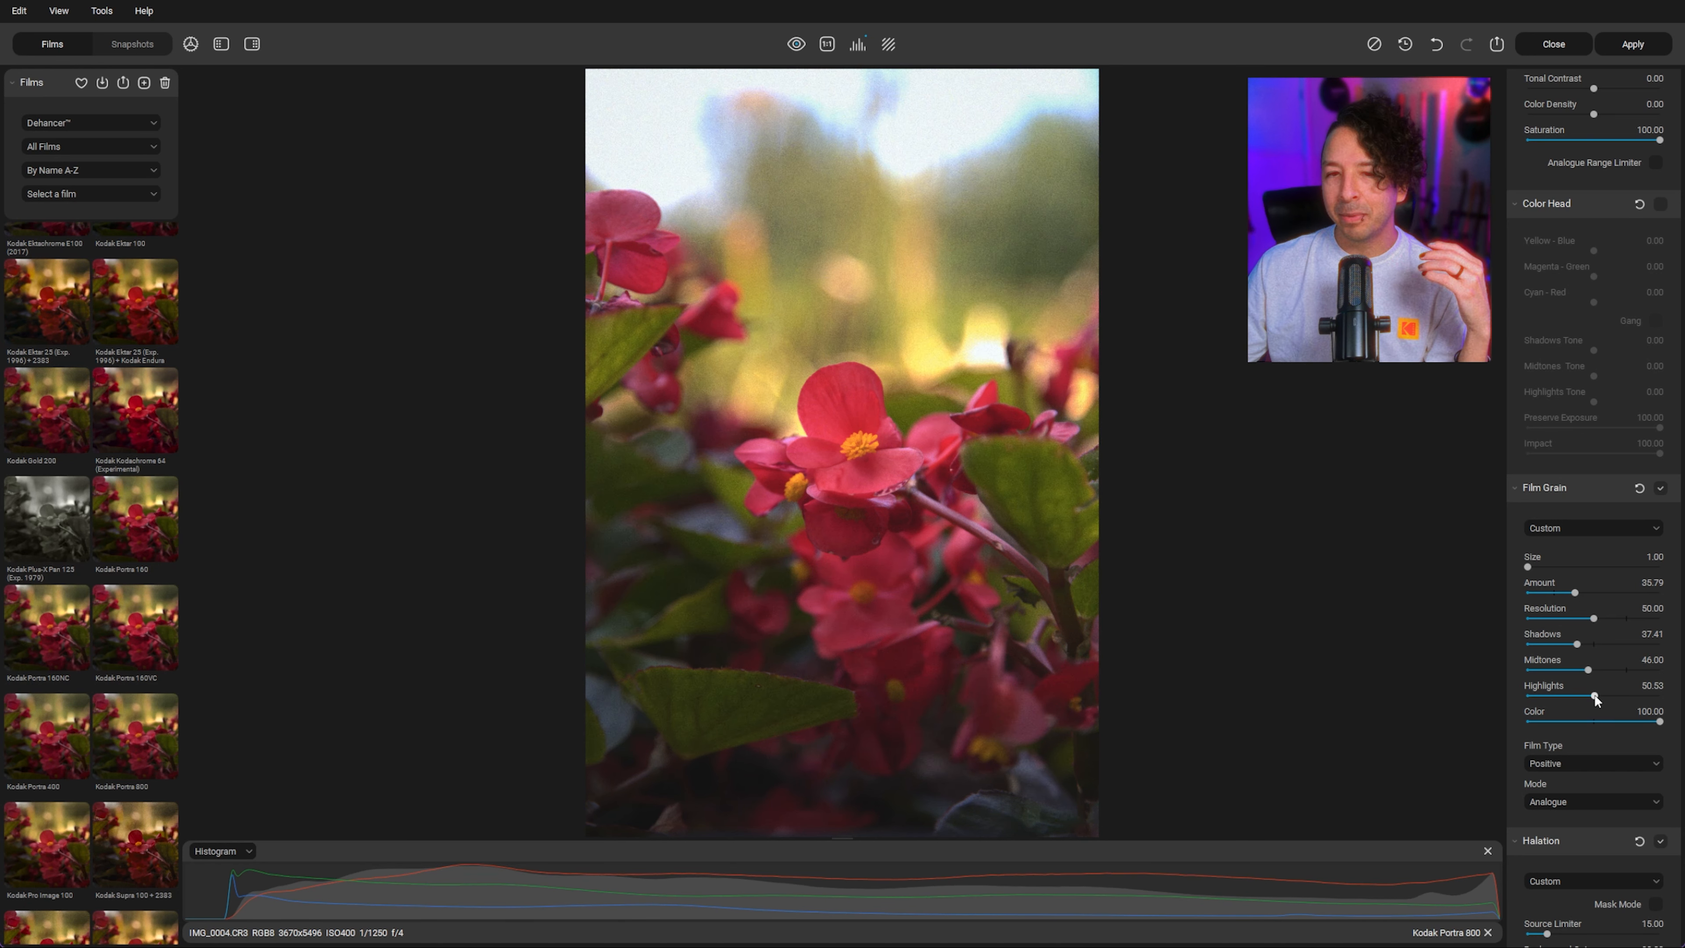
# Step: Save a snapshot of the current edit
pyautogui.scroll(-5, 1586, 652)
pyautogui.scroll(-3, 1587, 657)
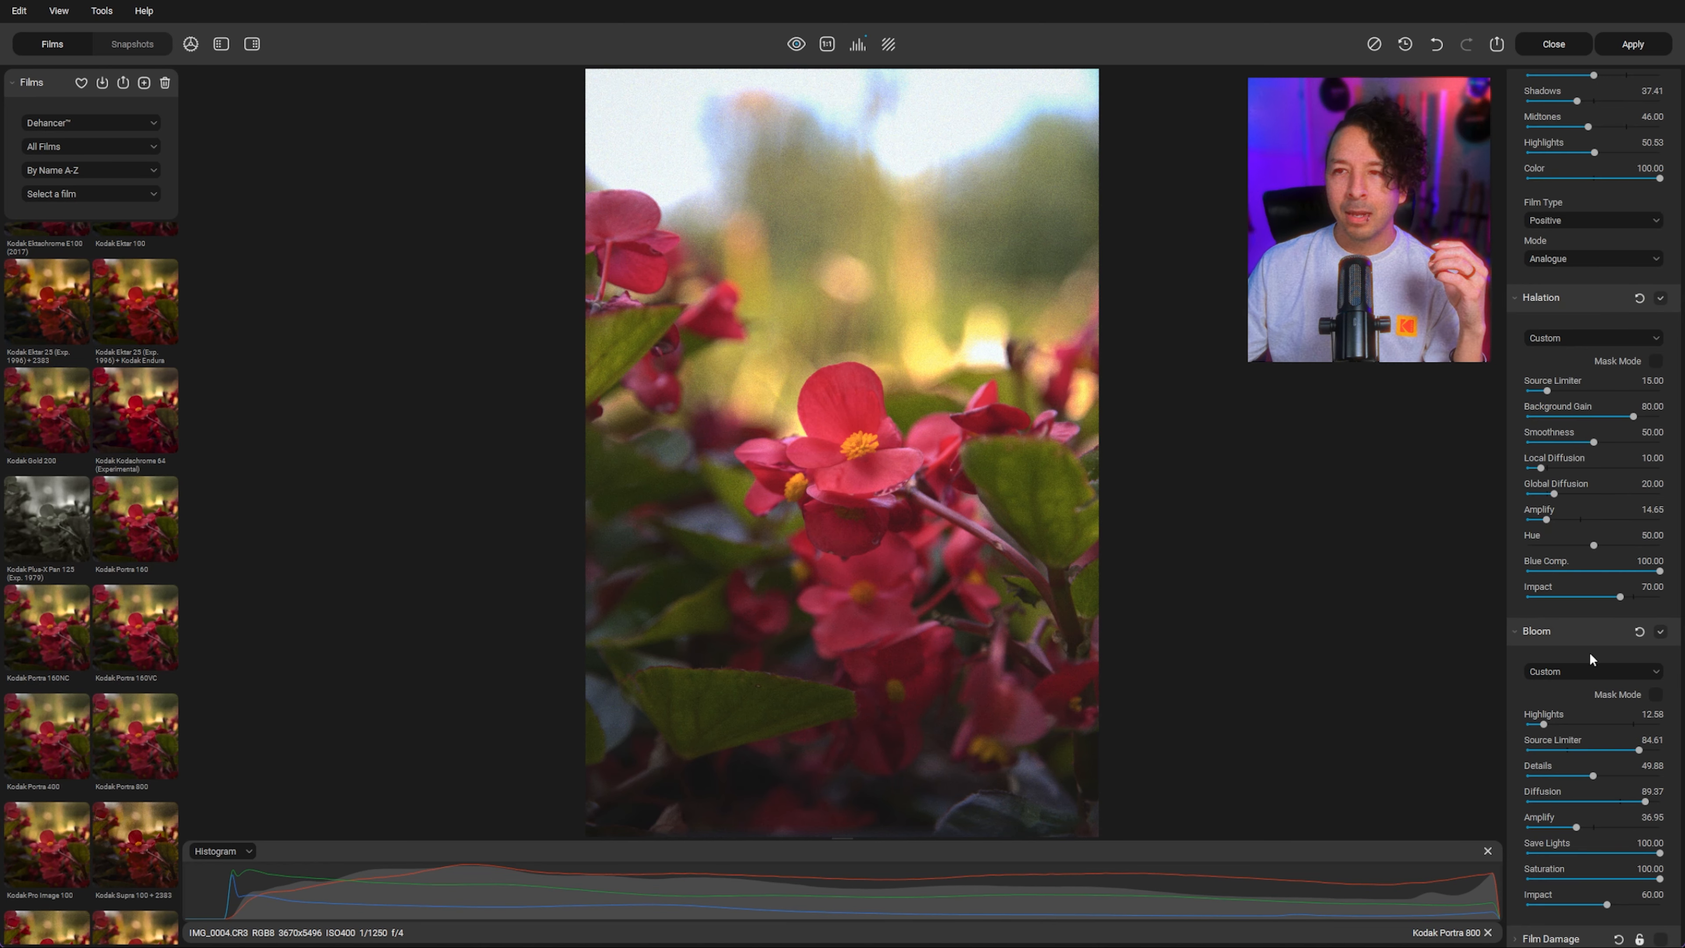
pyautogui.scroll(3, 1589, 651)
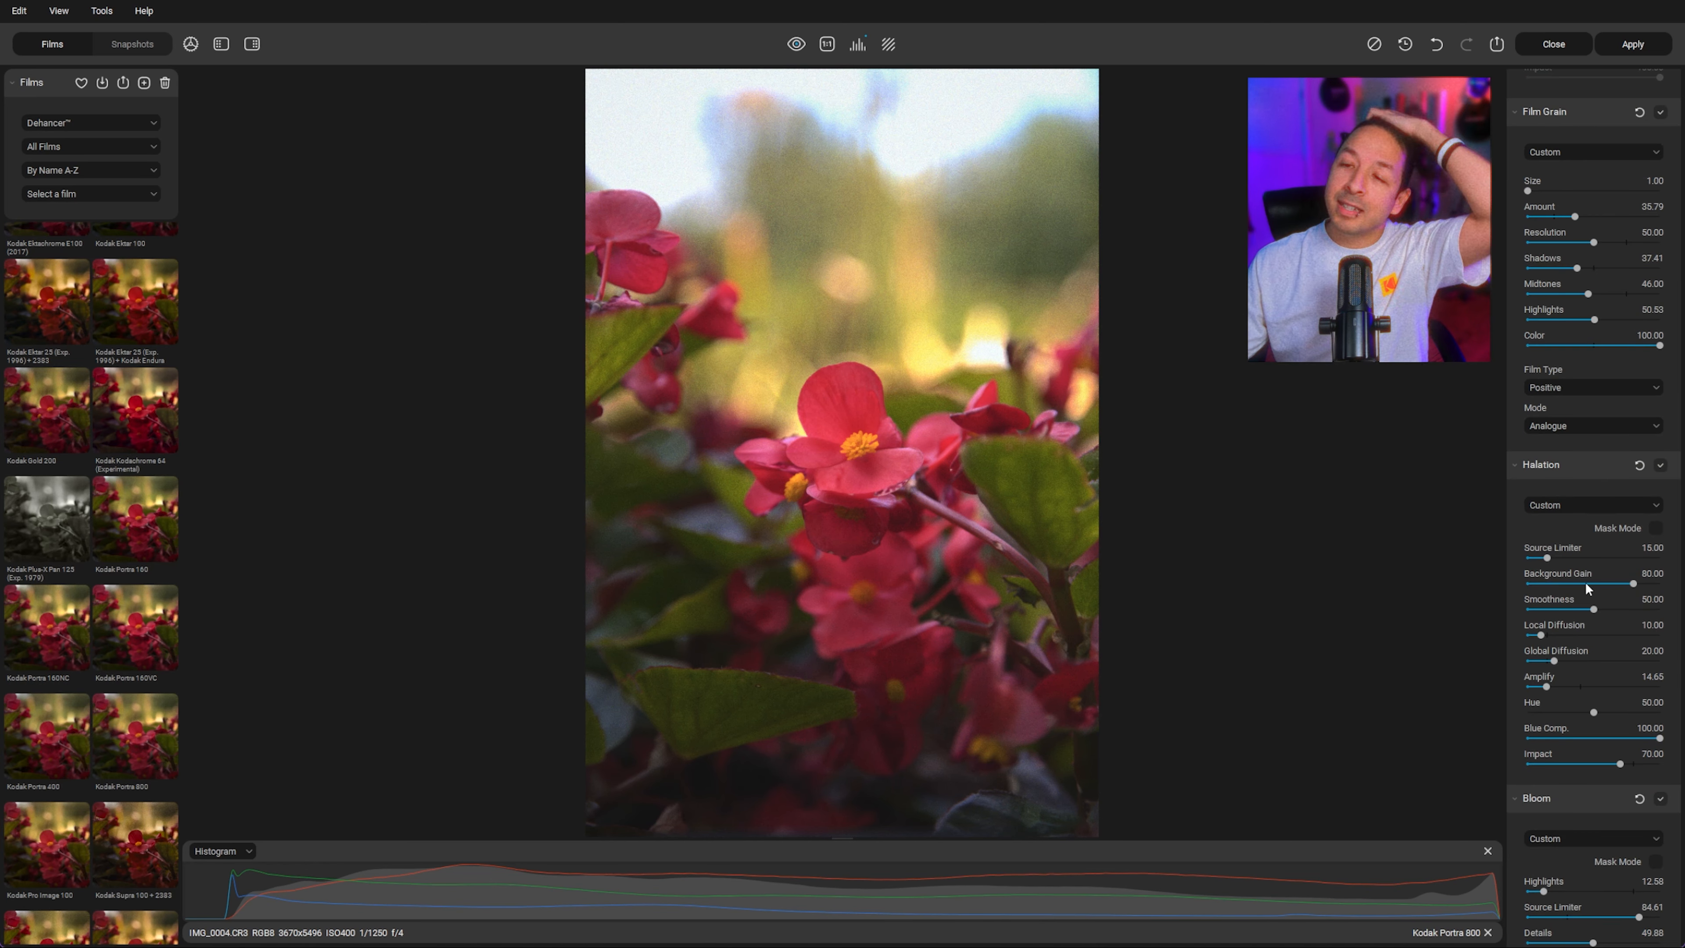
pyautogui.scroll(12, 1581, 612)
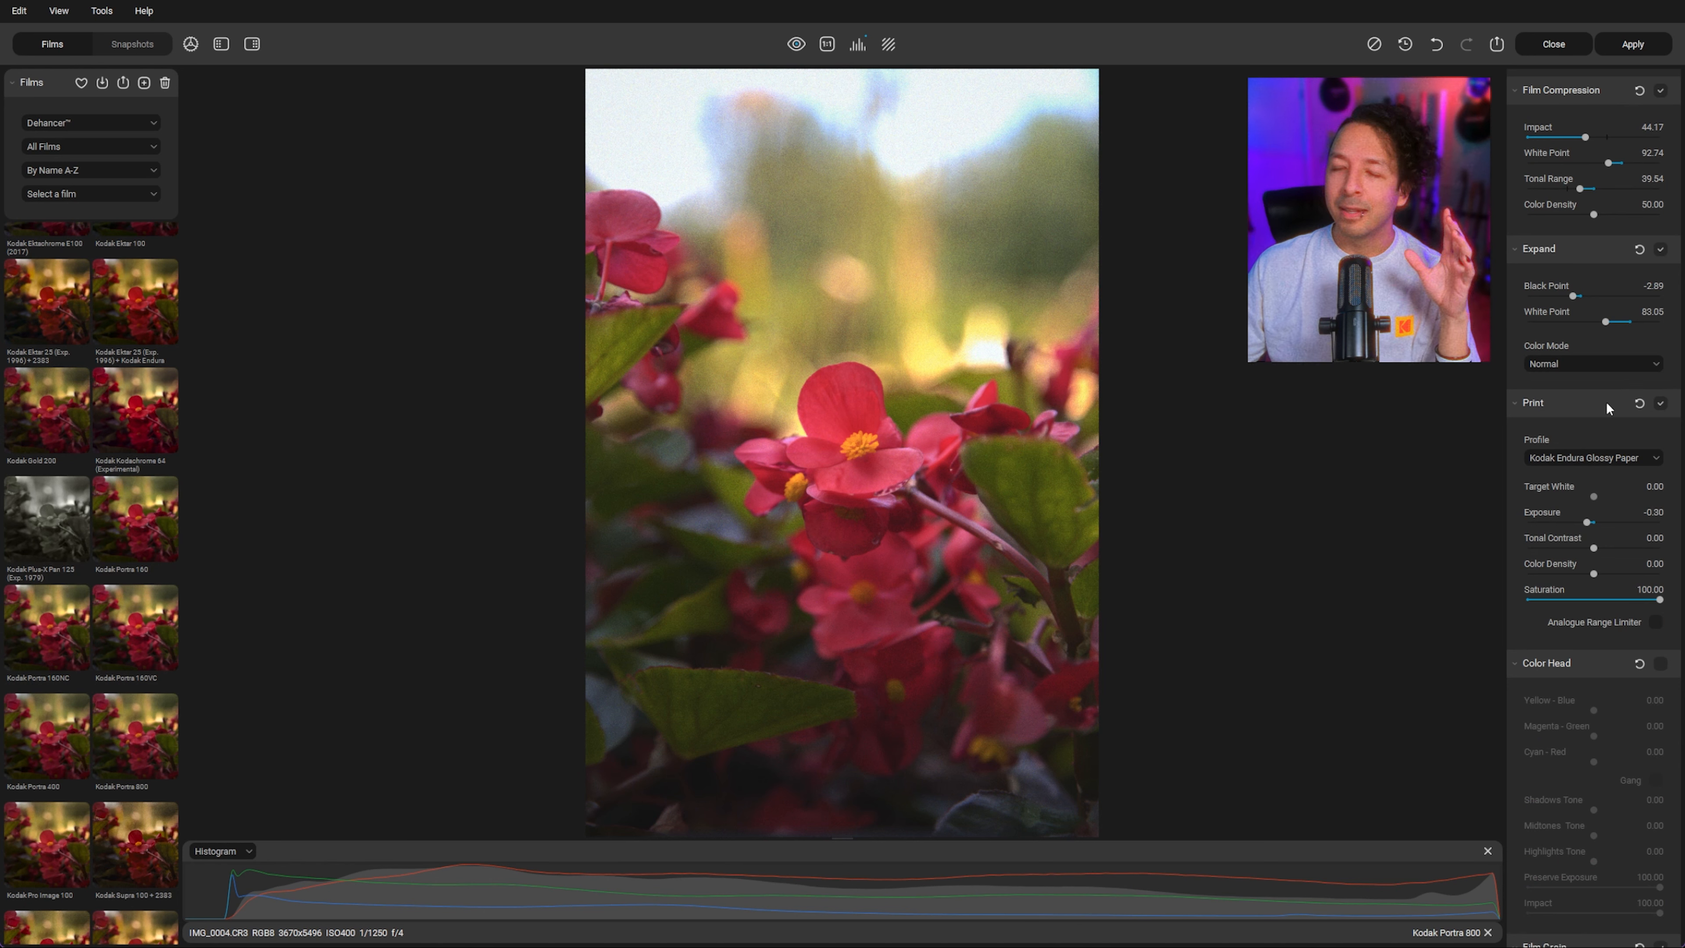
pyautogui.click(132, 44)
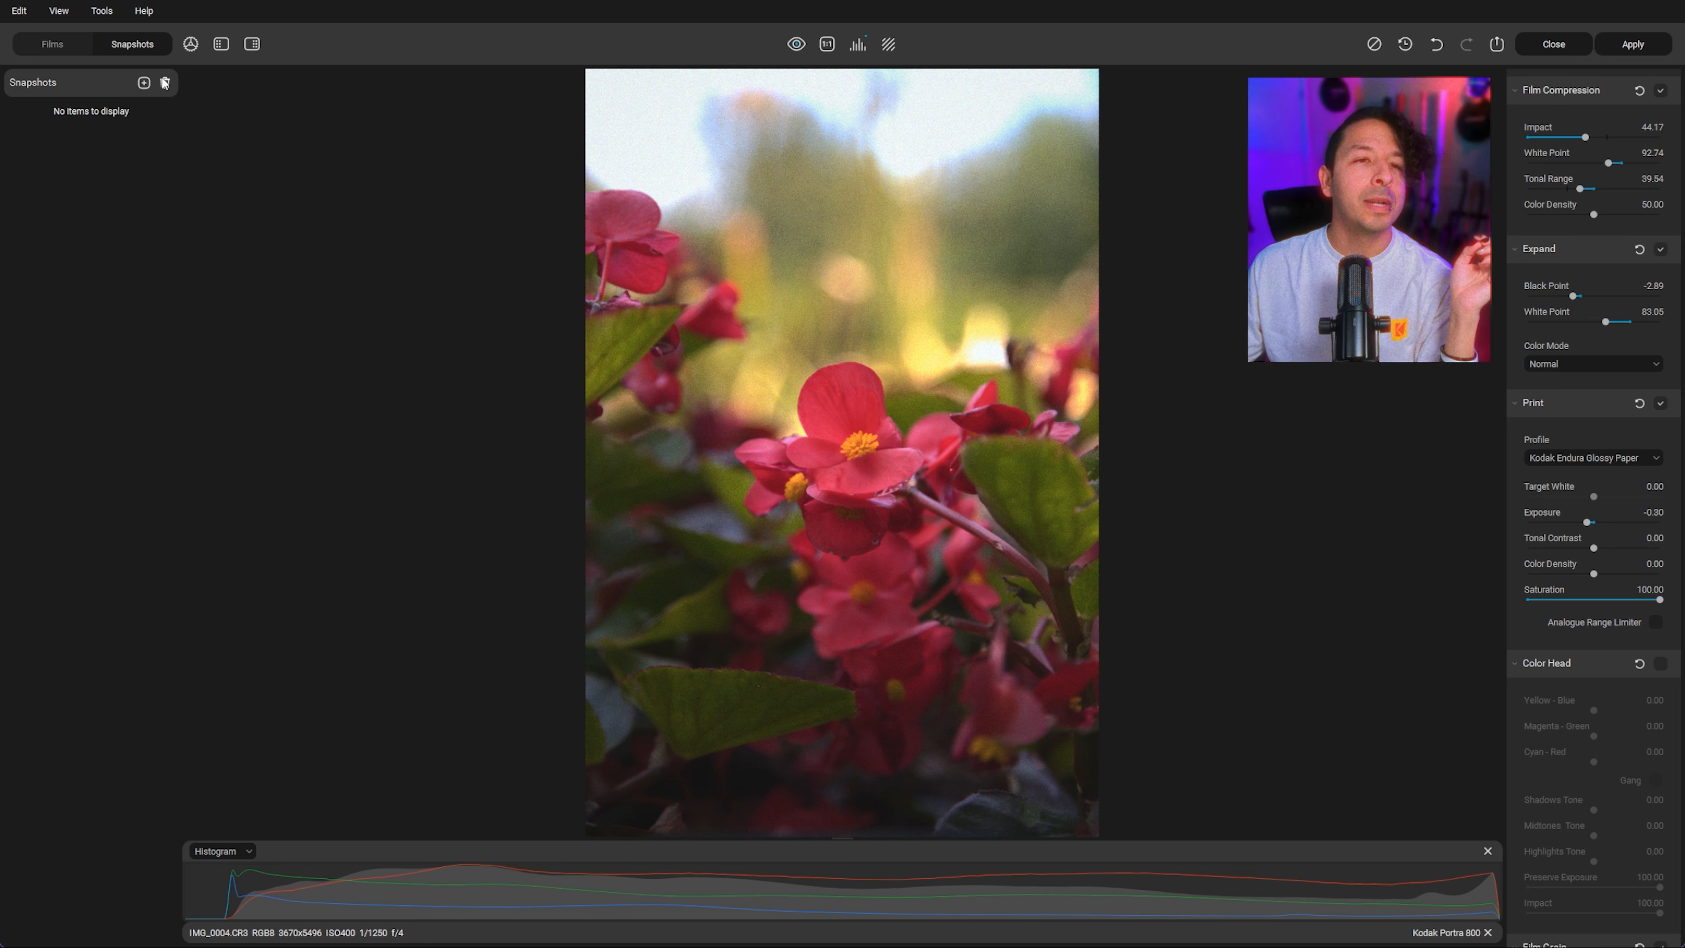
pyautogui.click(139, 83)
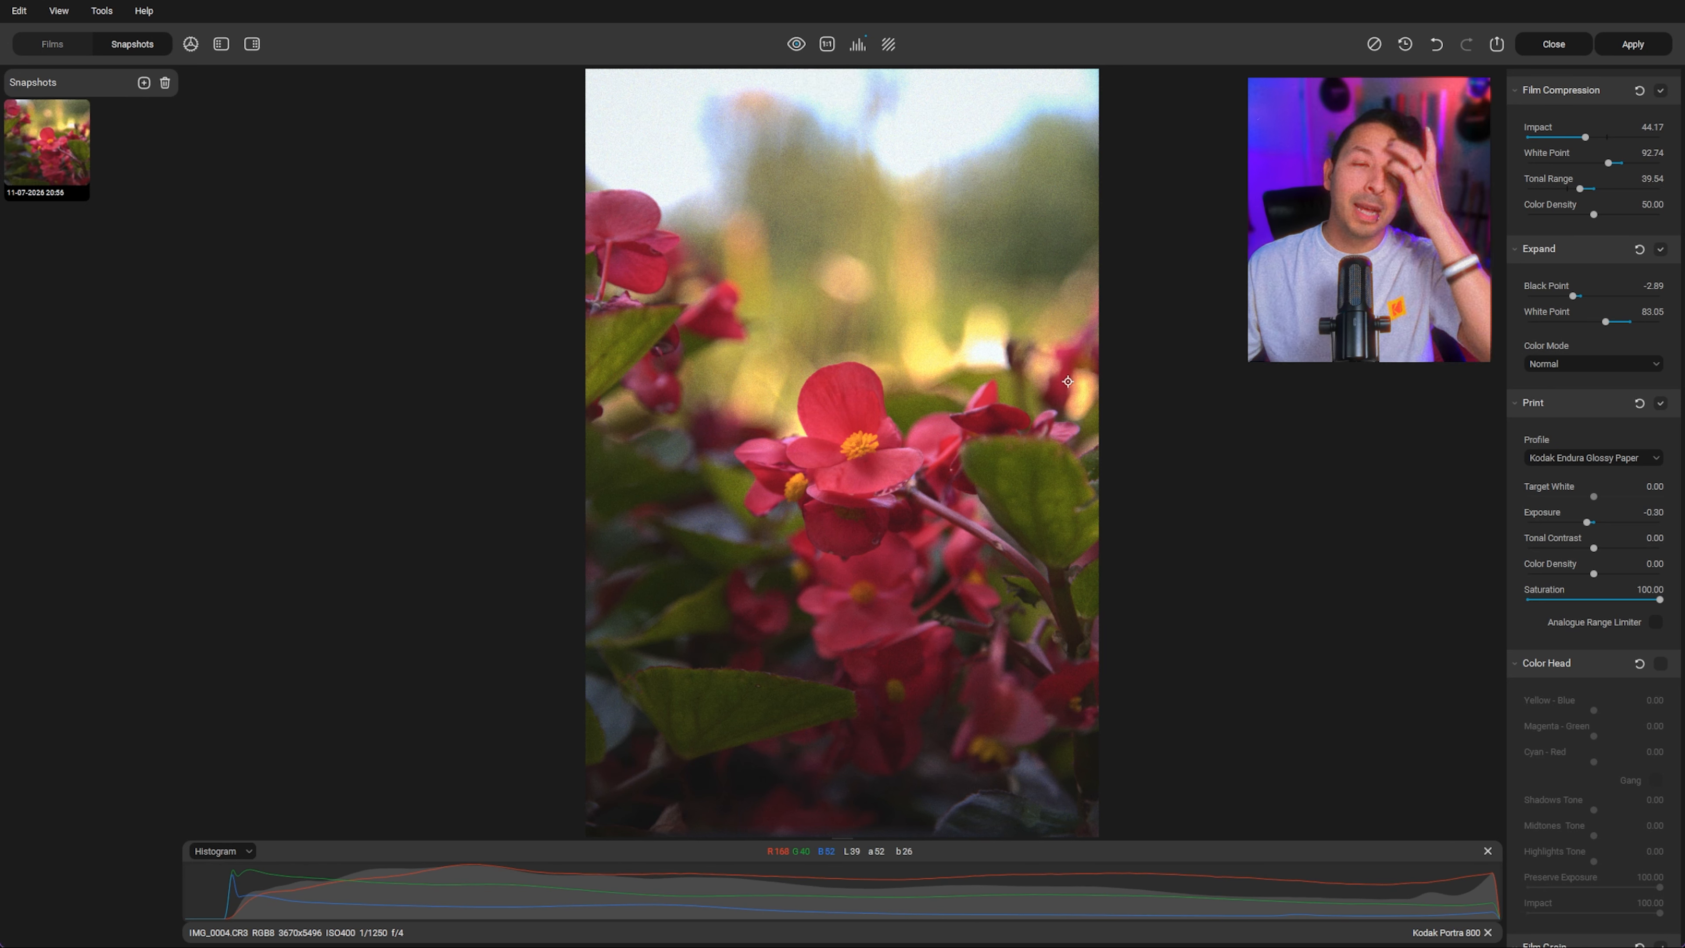
# Step: Preview the Kodak Plus-X Pan 125 film, then restore the saved snapshot
pyautogui.click(79, 44)
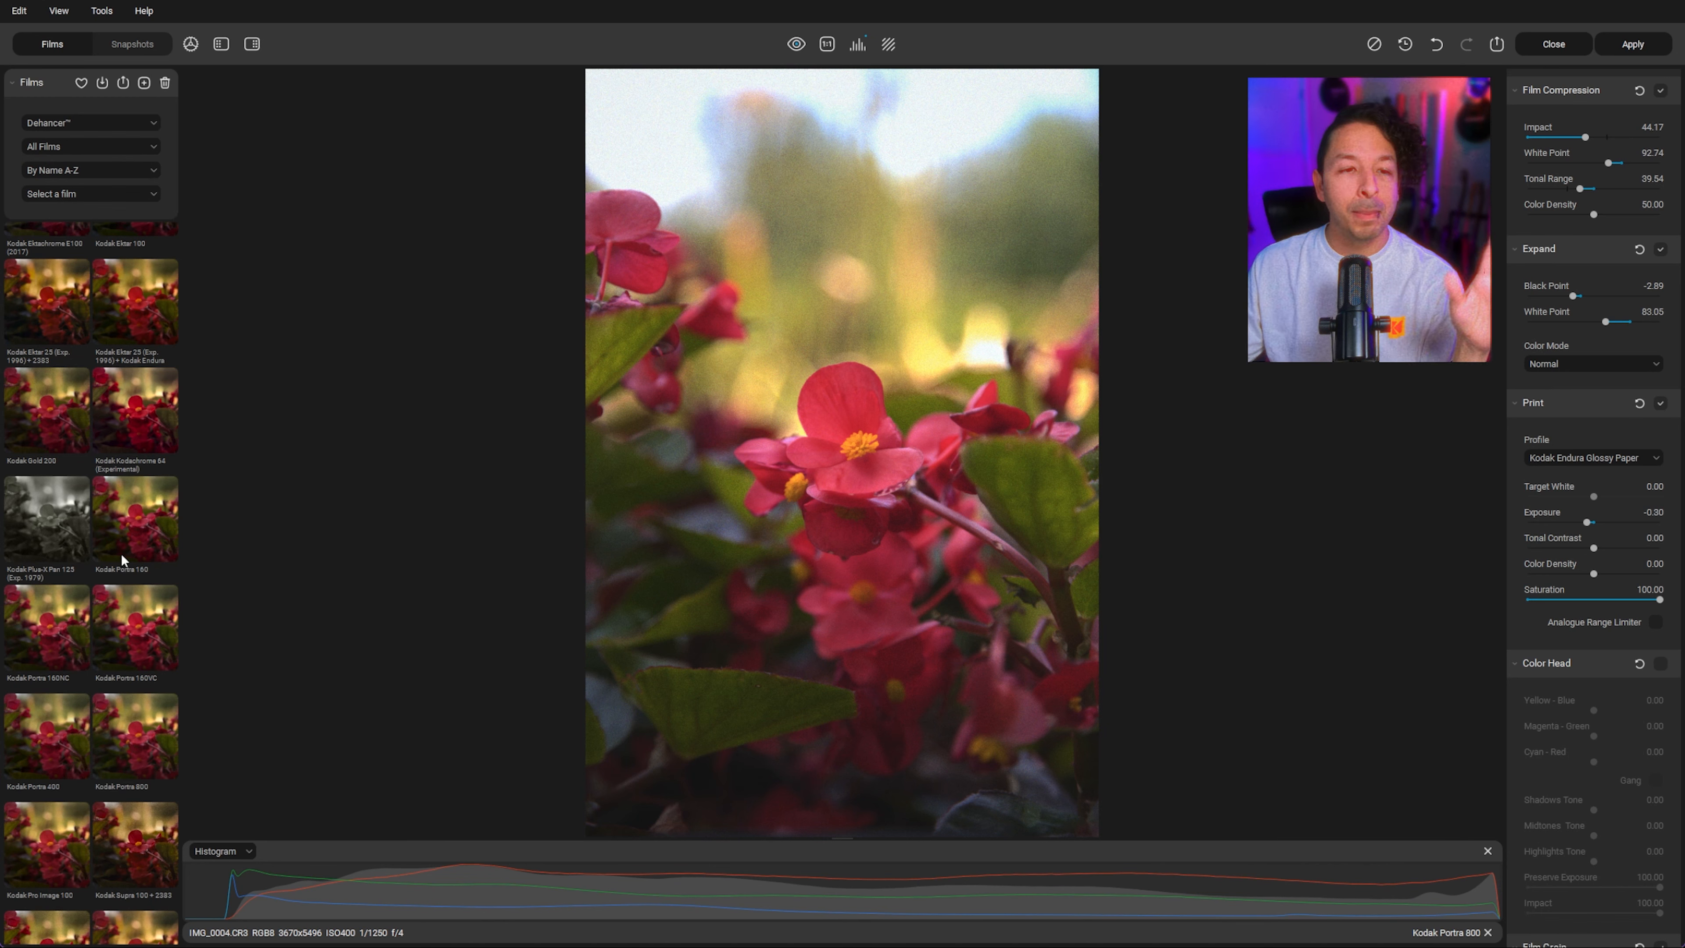
pyautogui.click(63, 533)
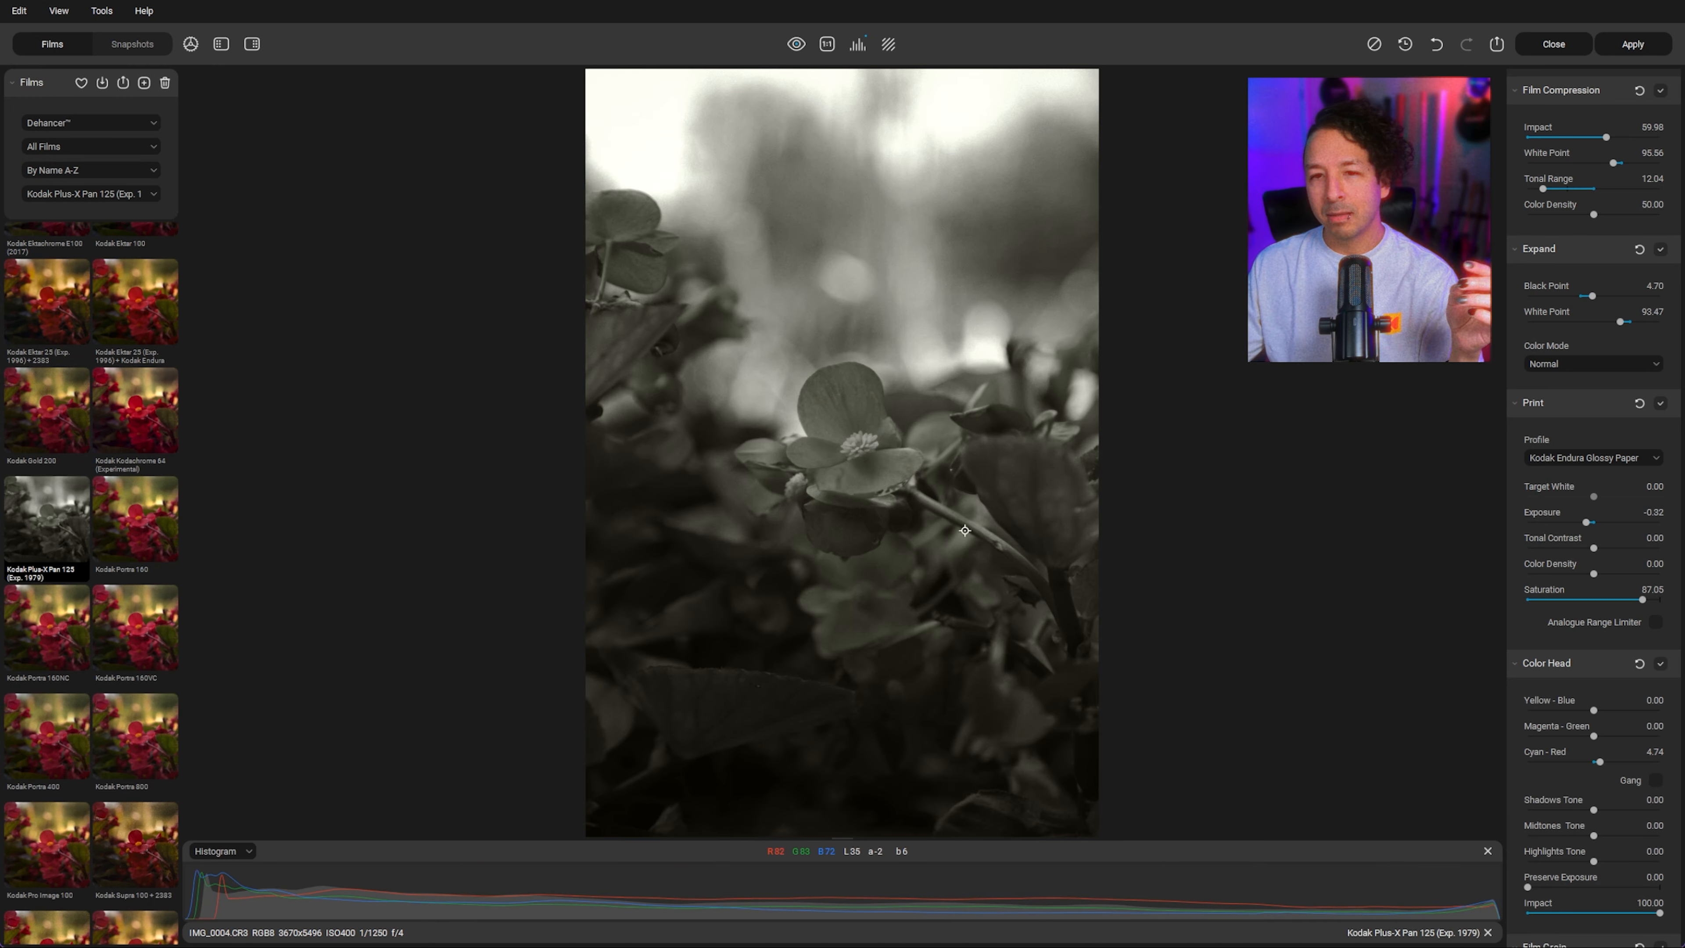
pyautogui.click(115, 48)
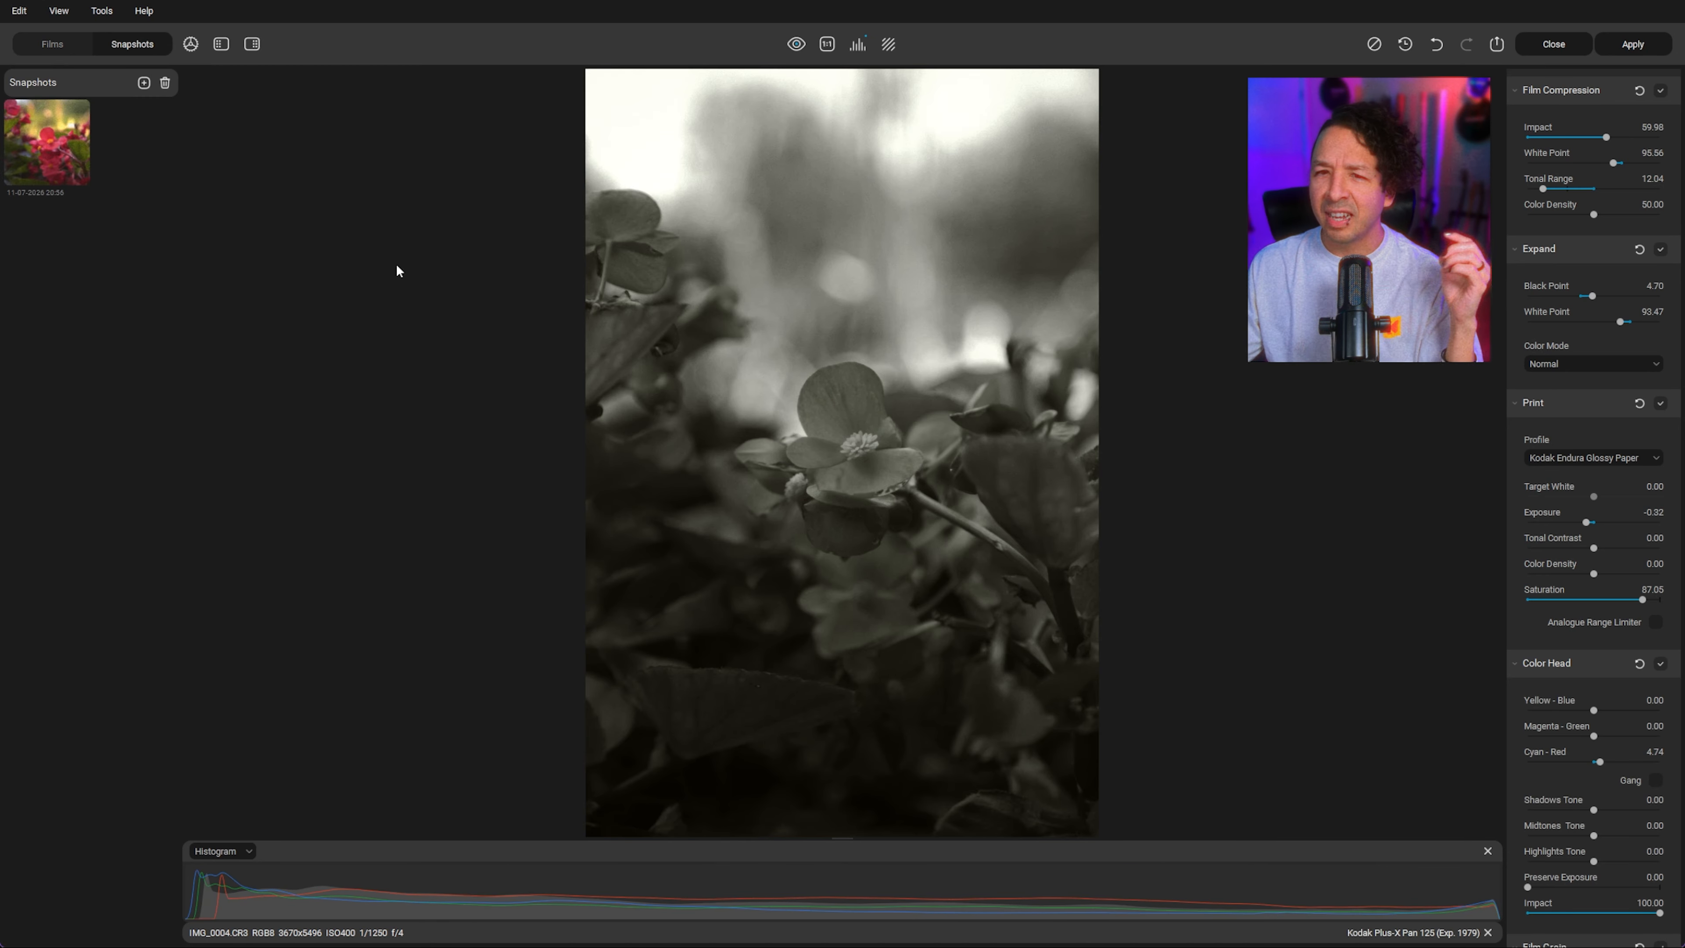
pyautogui.click(41, 155)
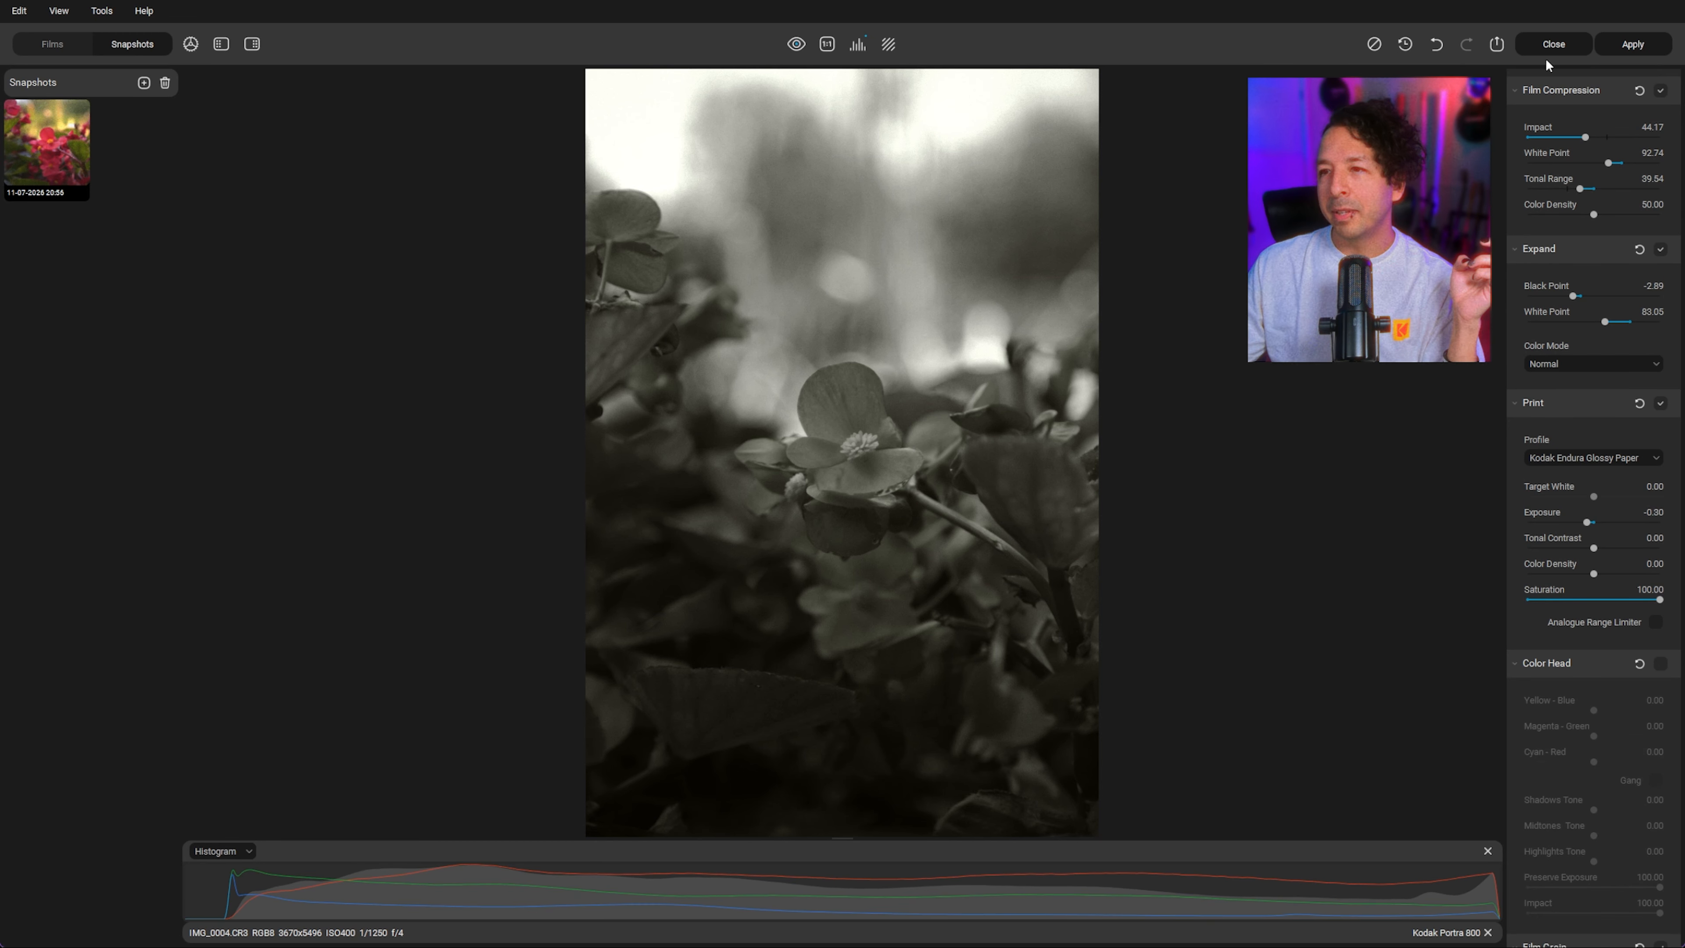
# Step: Apply the edit and reopen the flower photo in the editor
pyautogui.click(1637, 50)
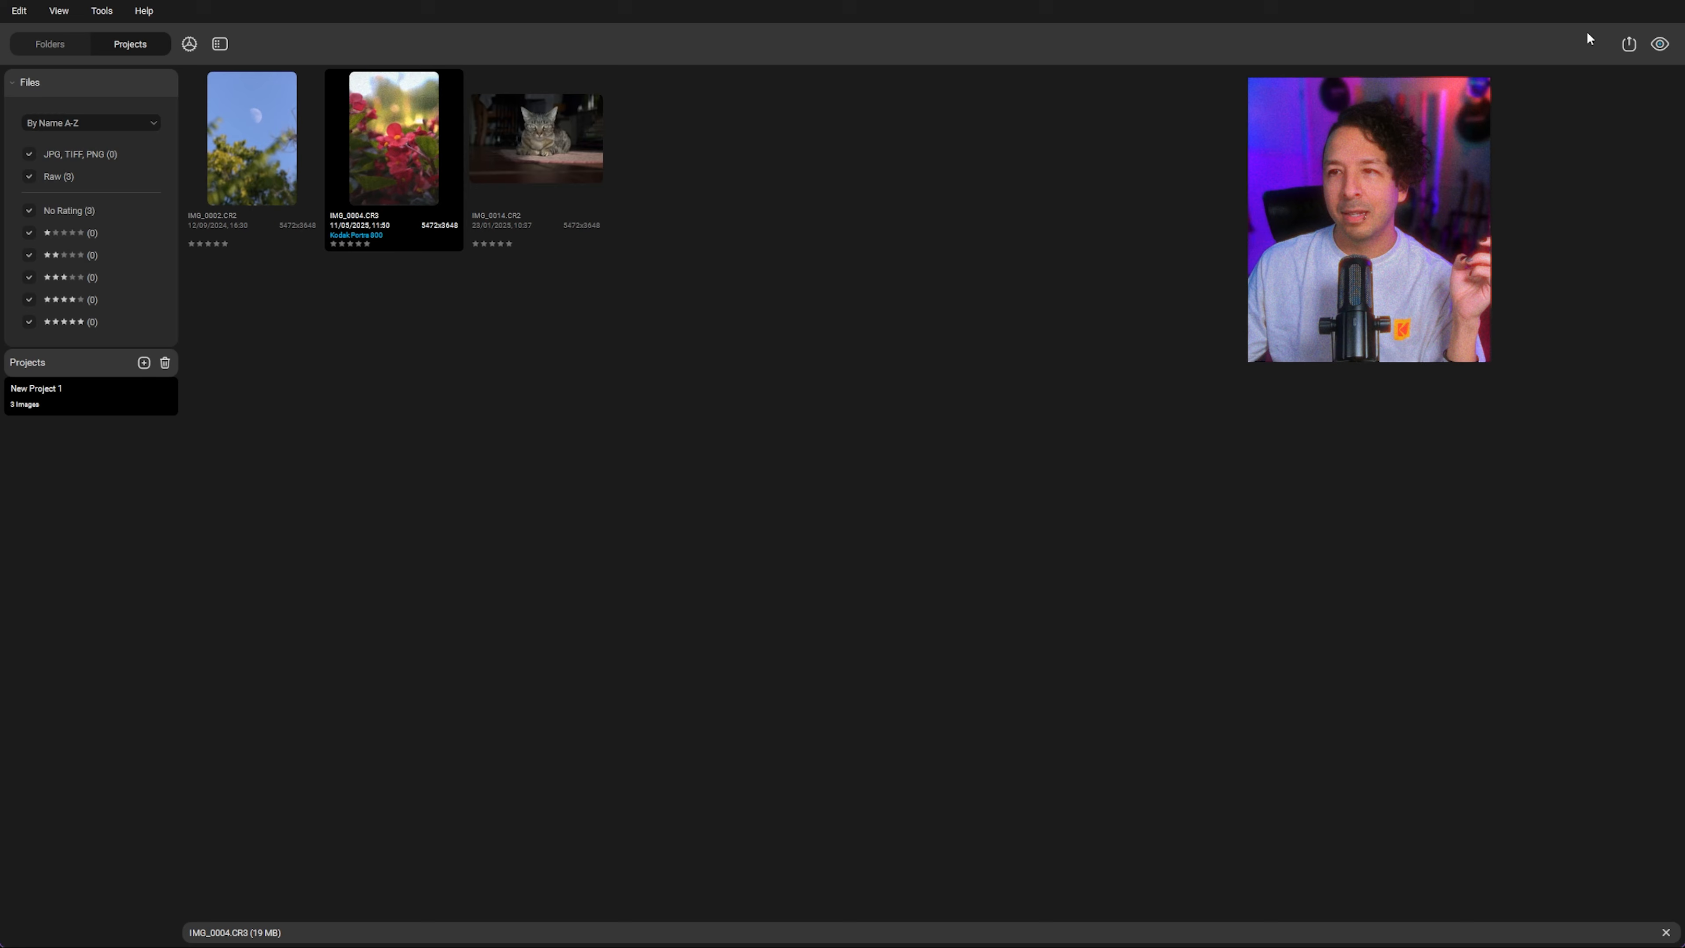
pyautogui.doubleClick(399, 167)
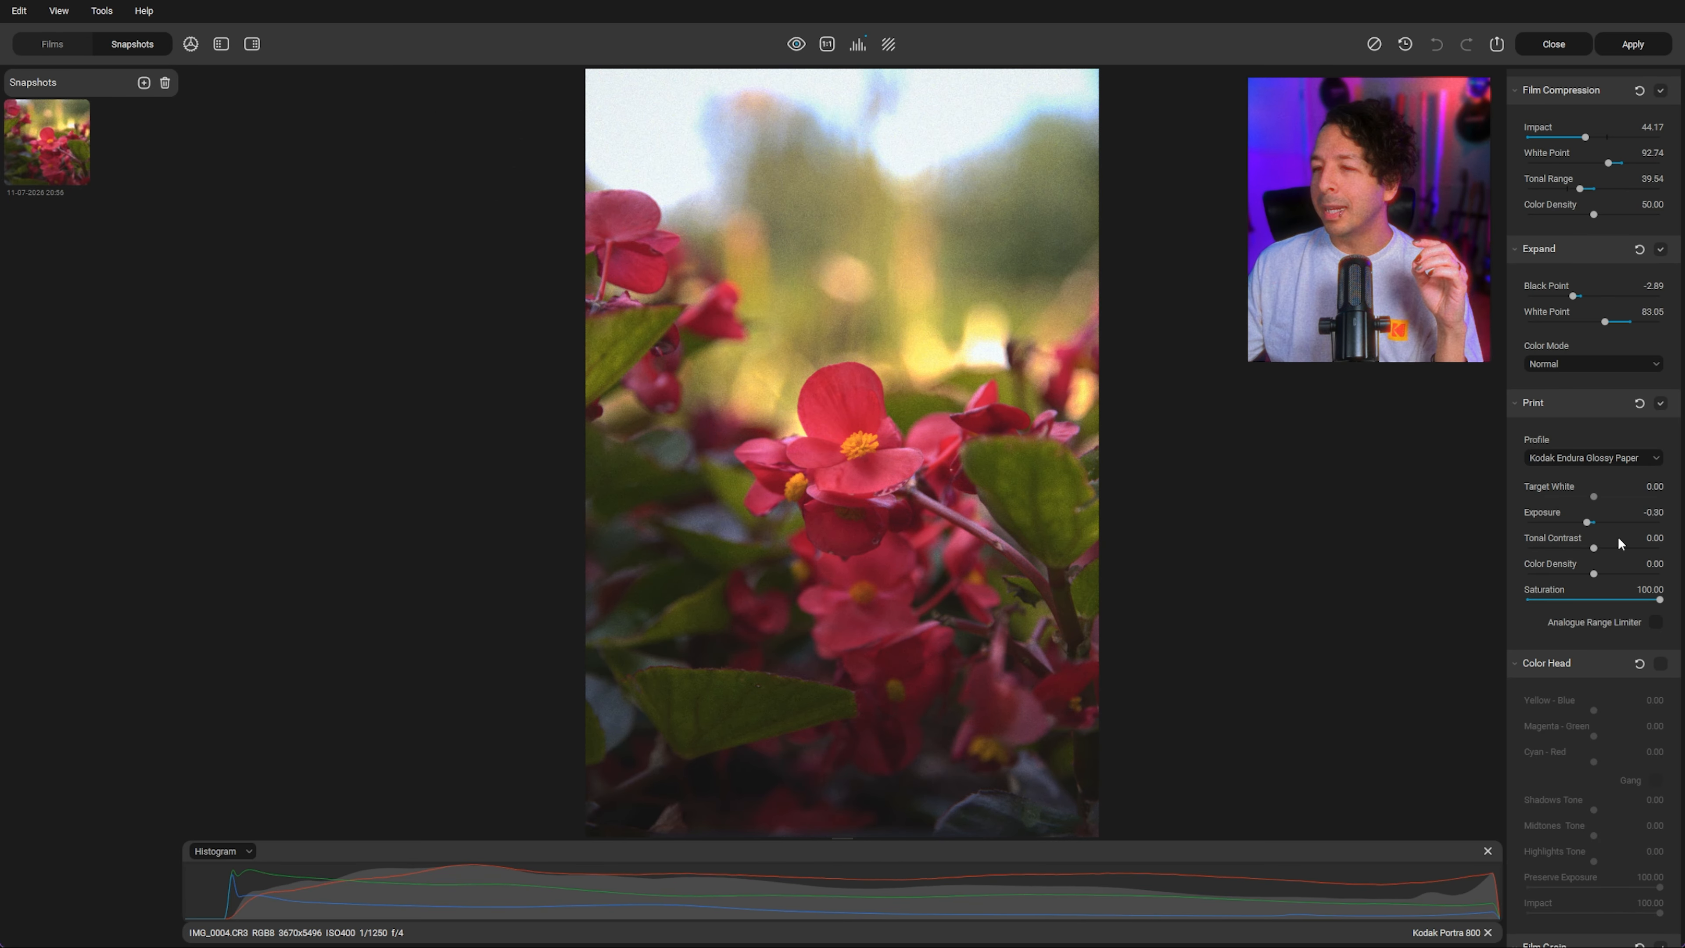
# Step: Set the Film Developer Contrast Boost to 18.95, comparing before and after
pyautogui.scroll(3, 1612, 388)
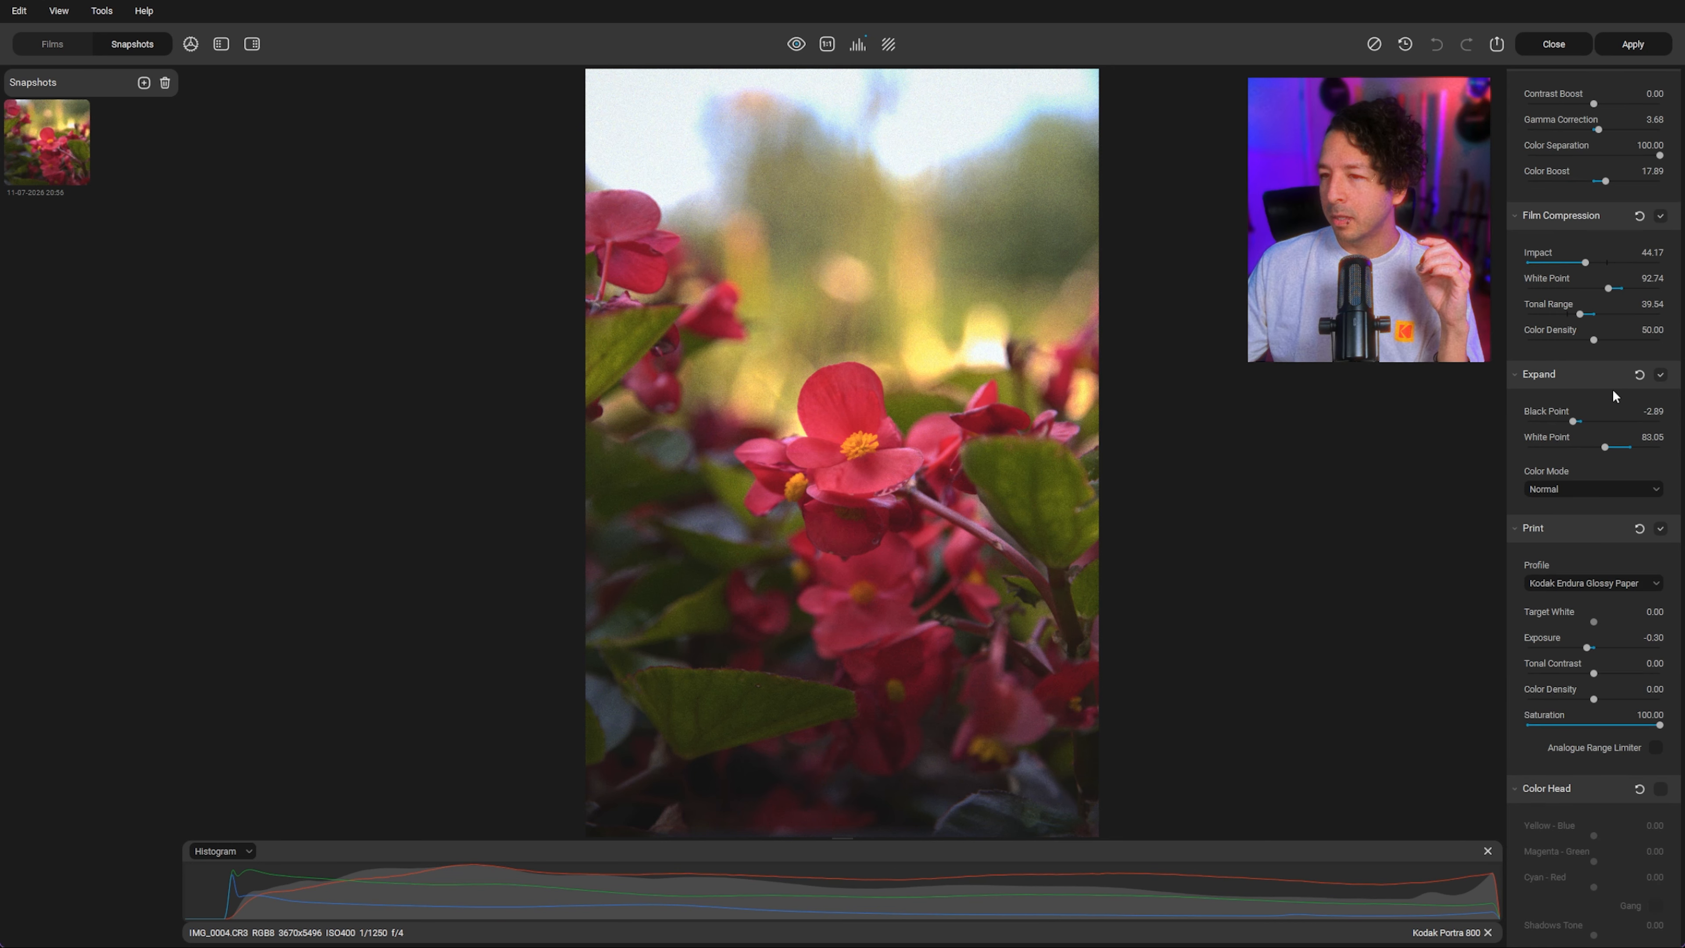
pyautogui.scroll(3, 1601, 433)
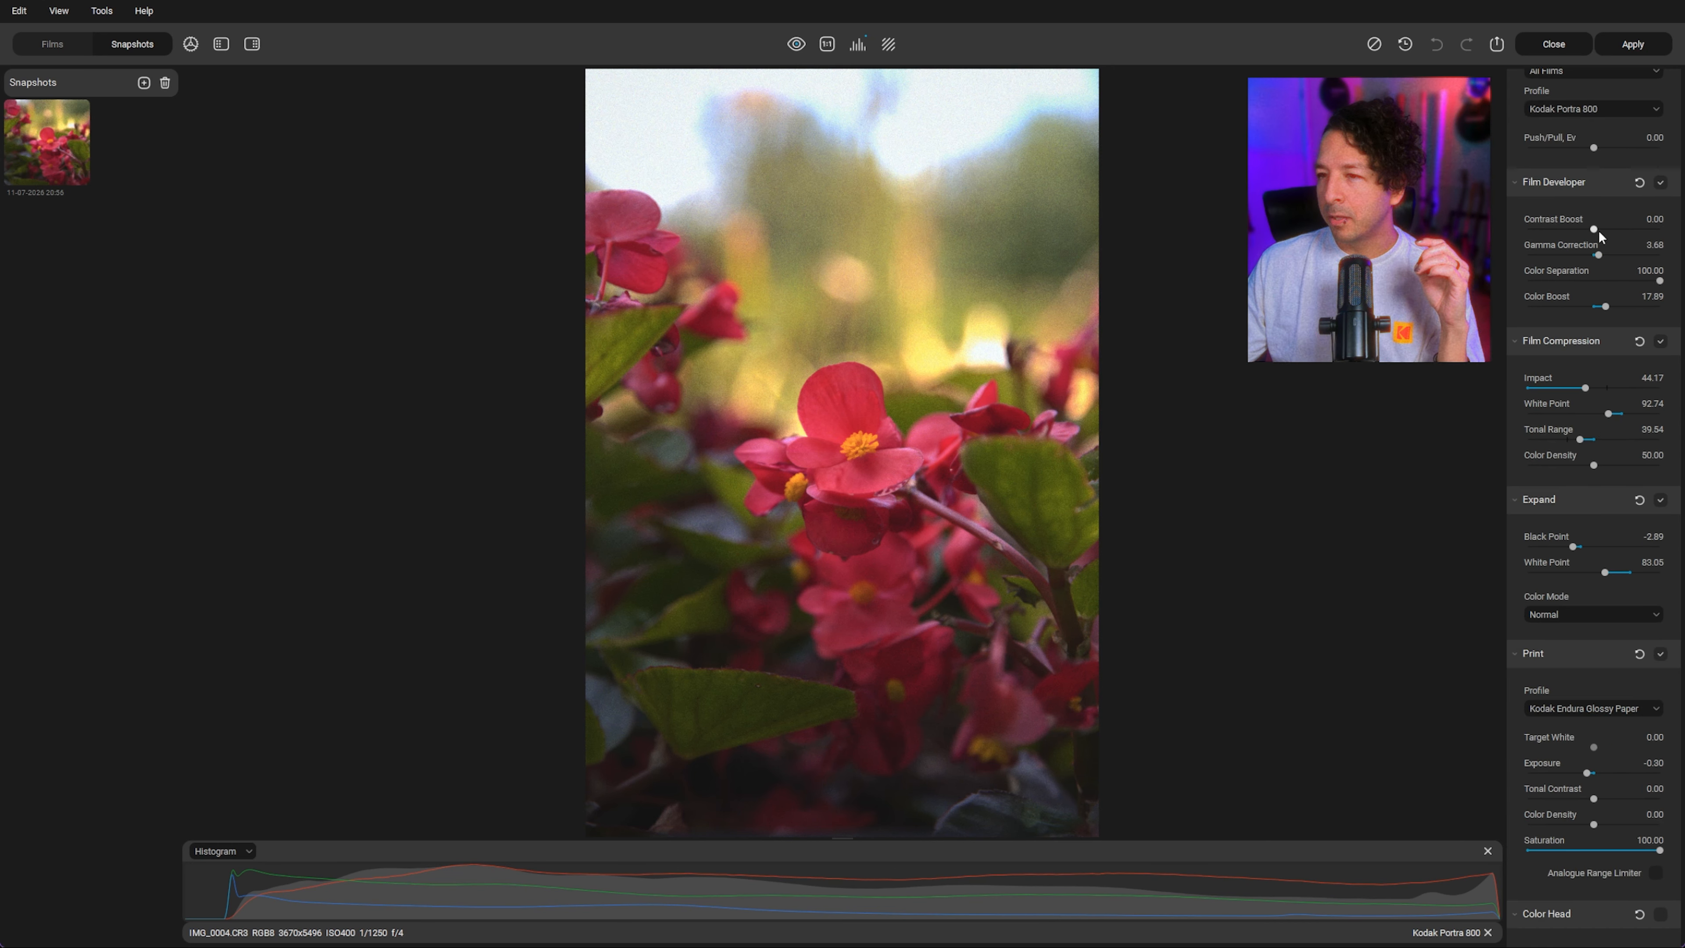
pyautogui.moveTo(1595, 228); pyautogui.dragTo(1618, 233)
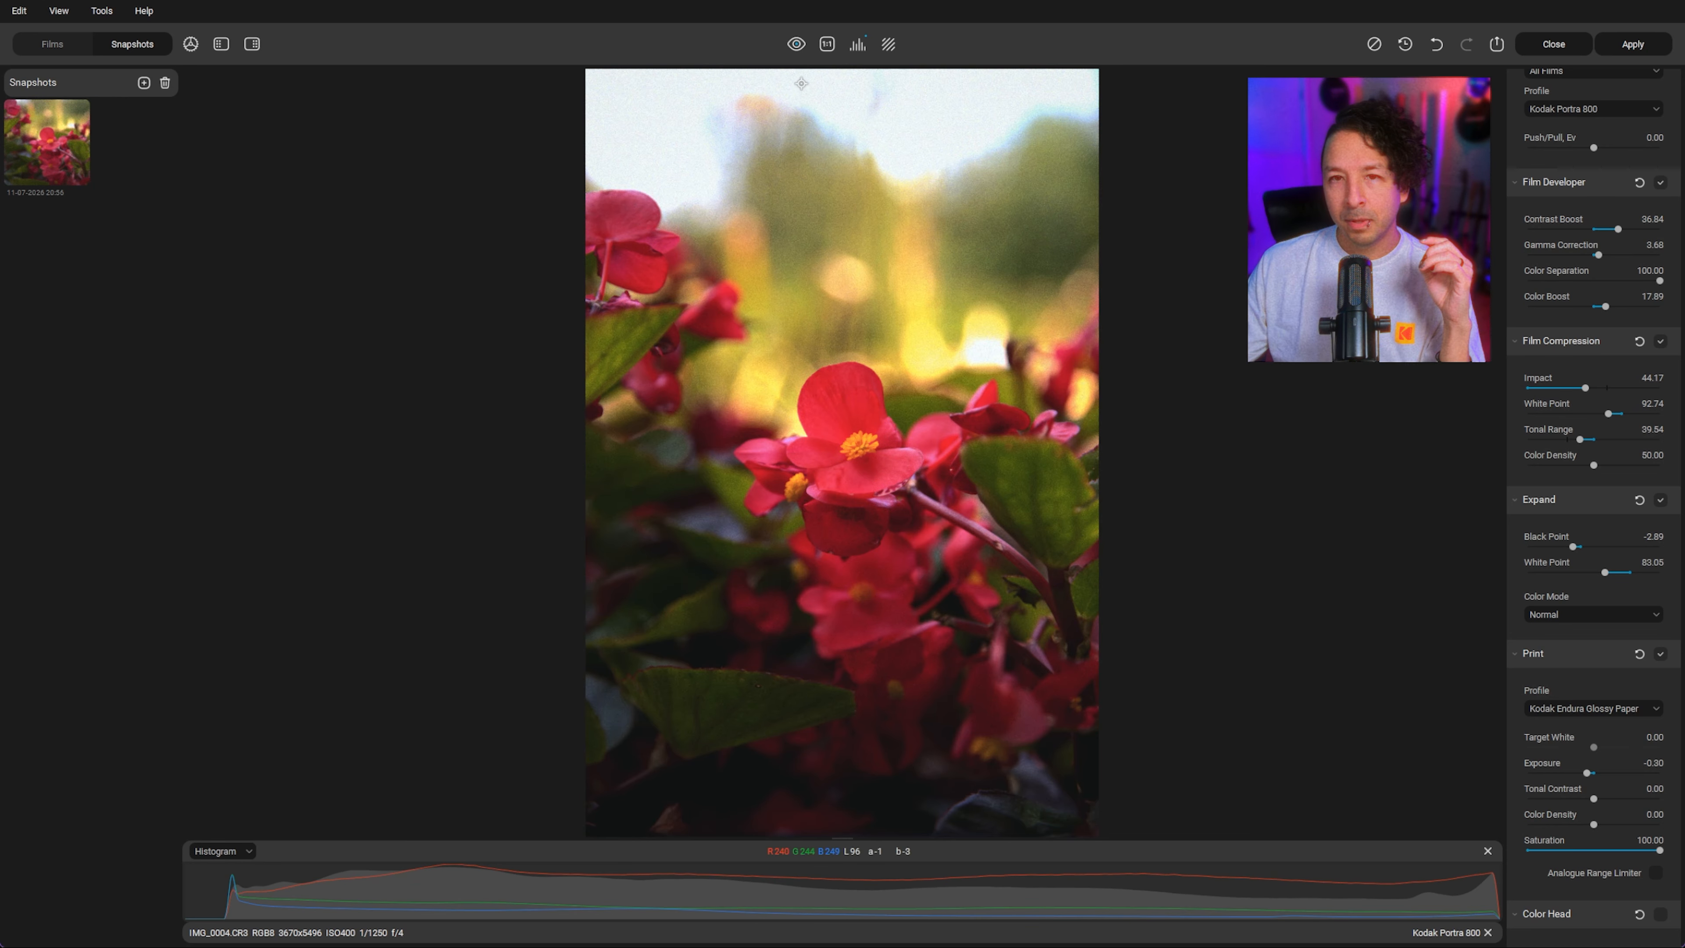
pyautogui.click(797, 46)
pyautogui.click(802, 52)
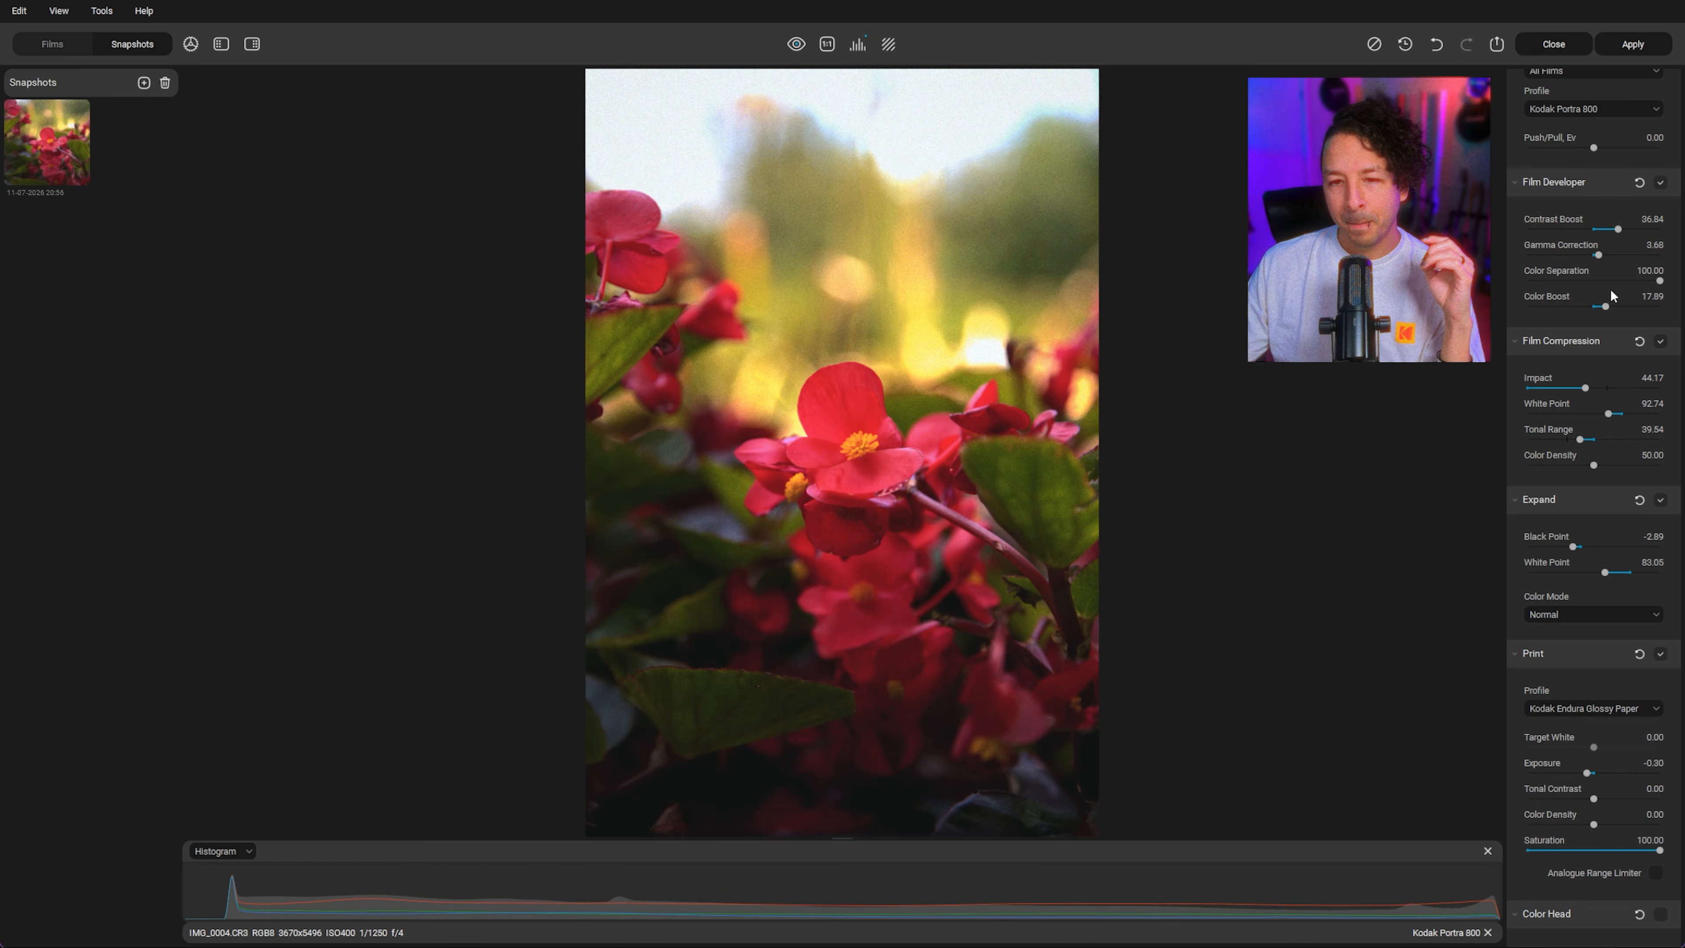
pyautogui.moveTo(1617, 229); pyautogui.dragTo(1606, 229)
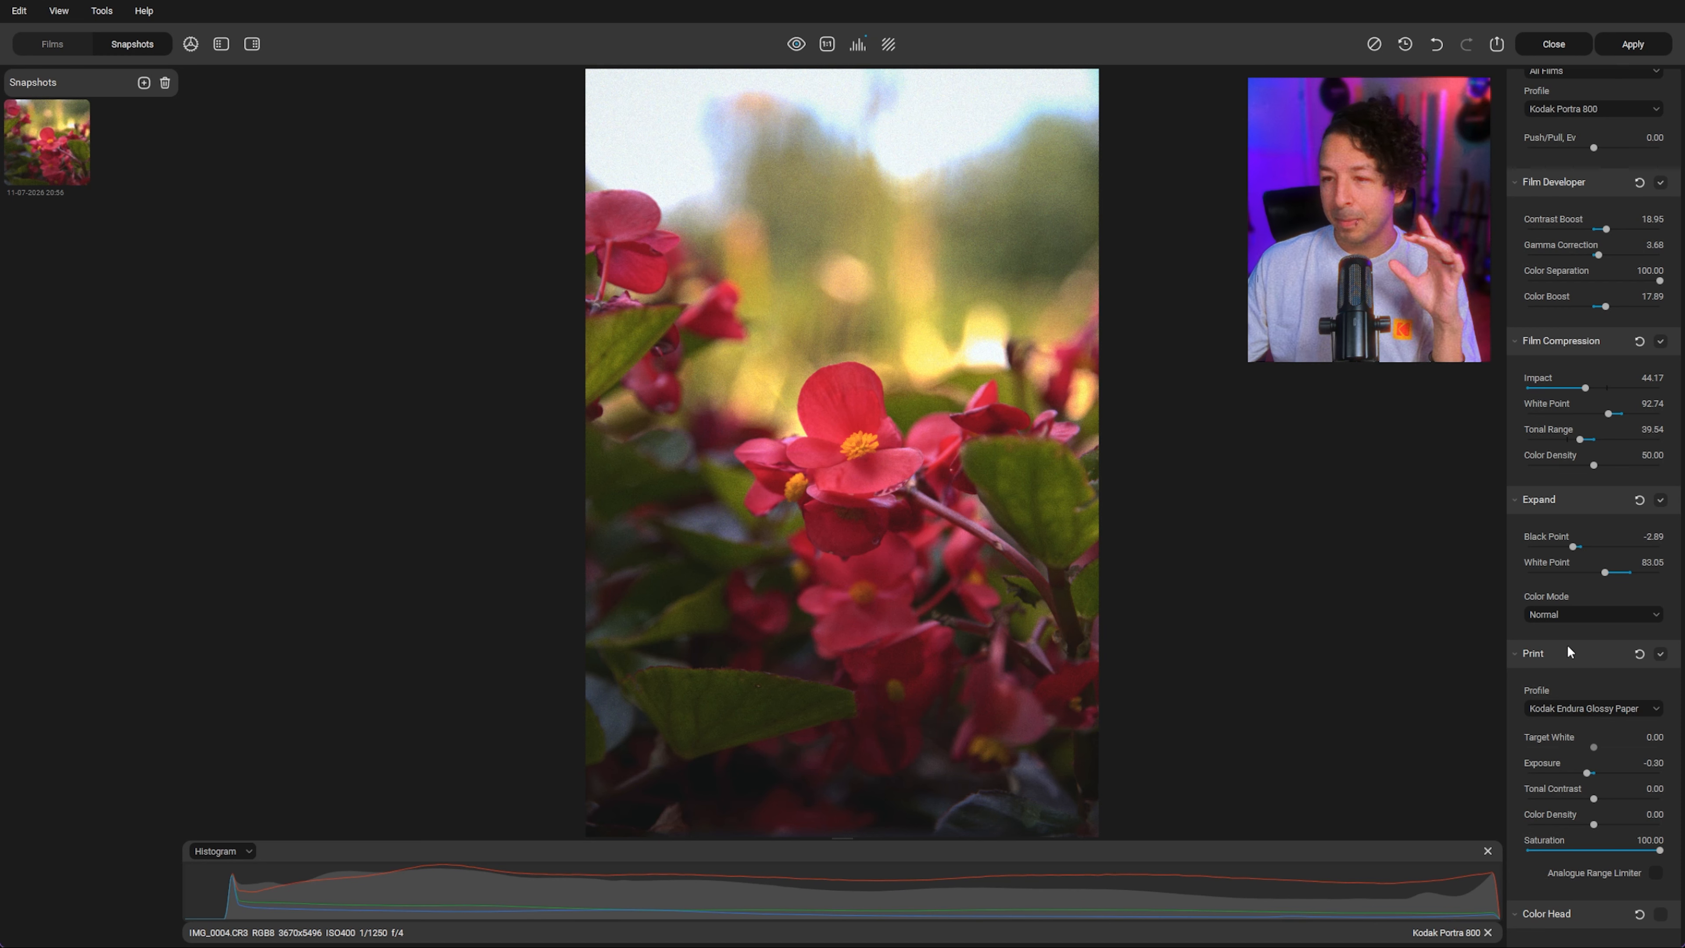
# Step: Disable the Halation effect
pyautogui.scroll(-8, 1566, 644)
pyautogui.scroll(-8, 1567, 645)
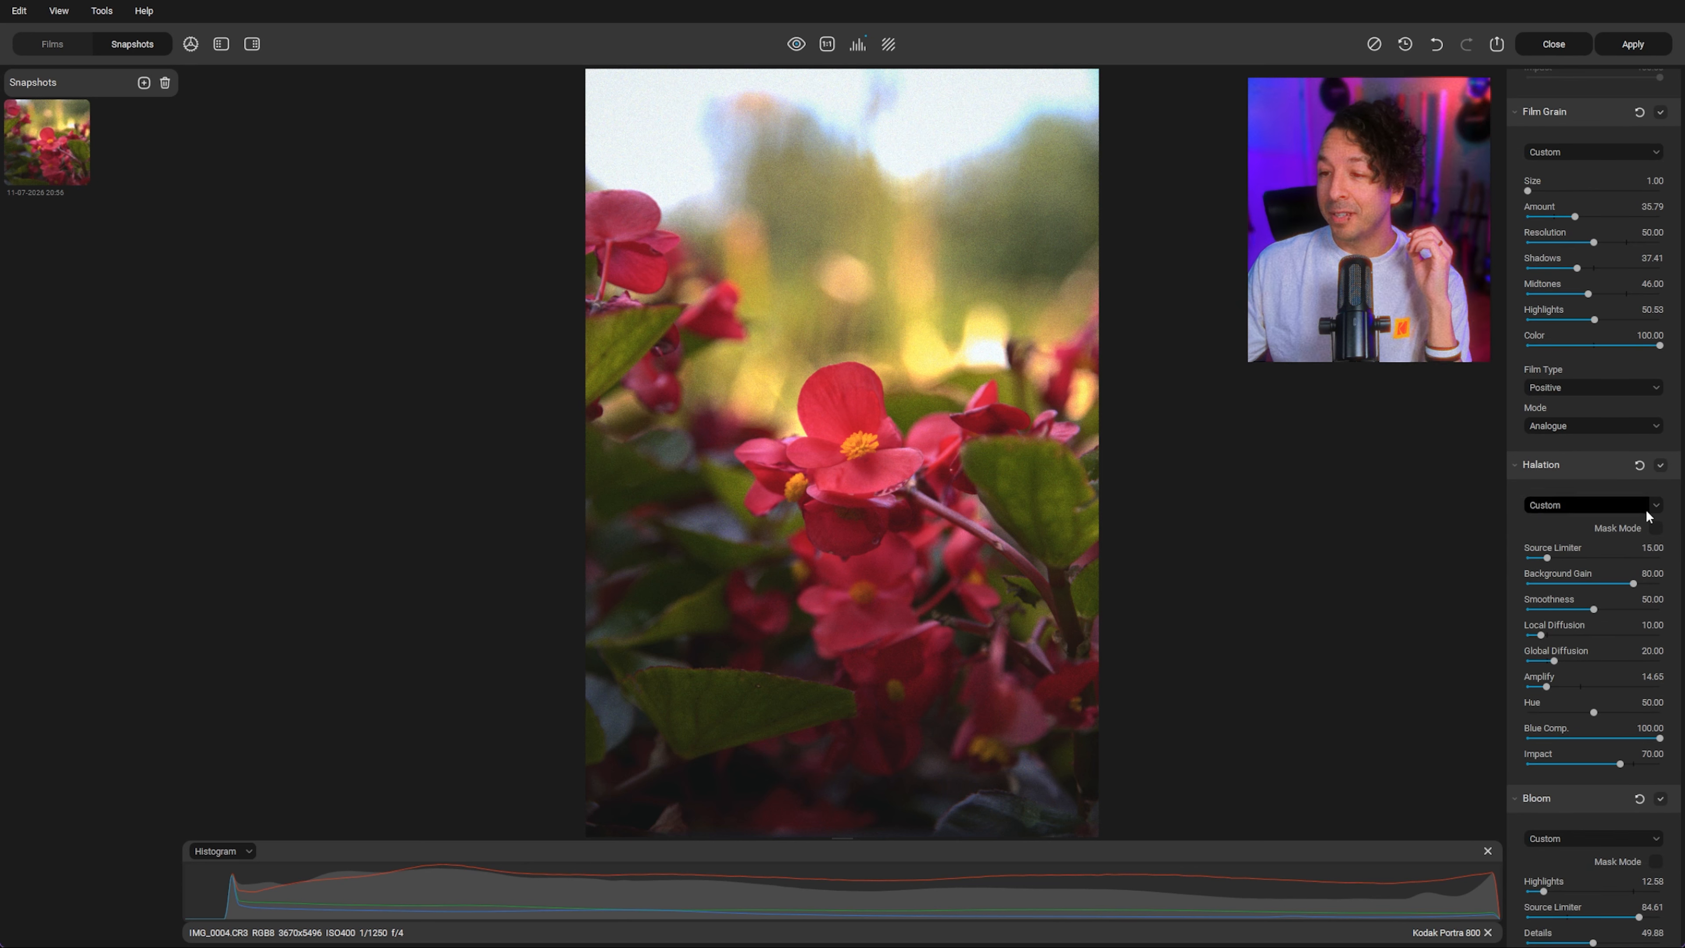
pyautogui.scroll(3, 1619, 525)
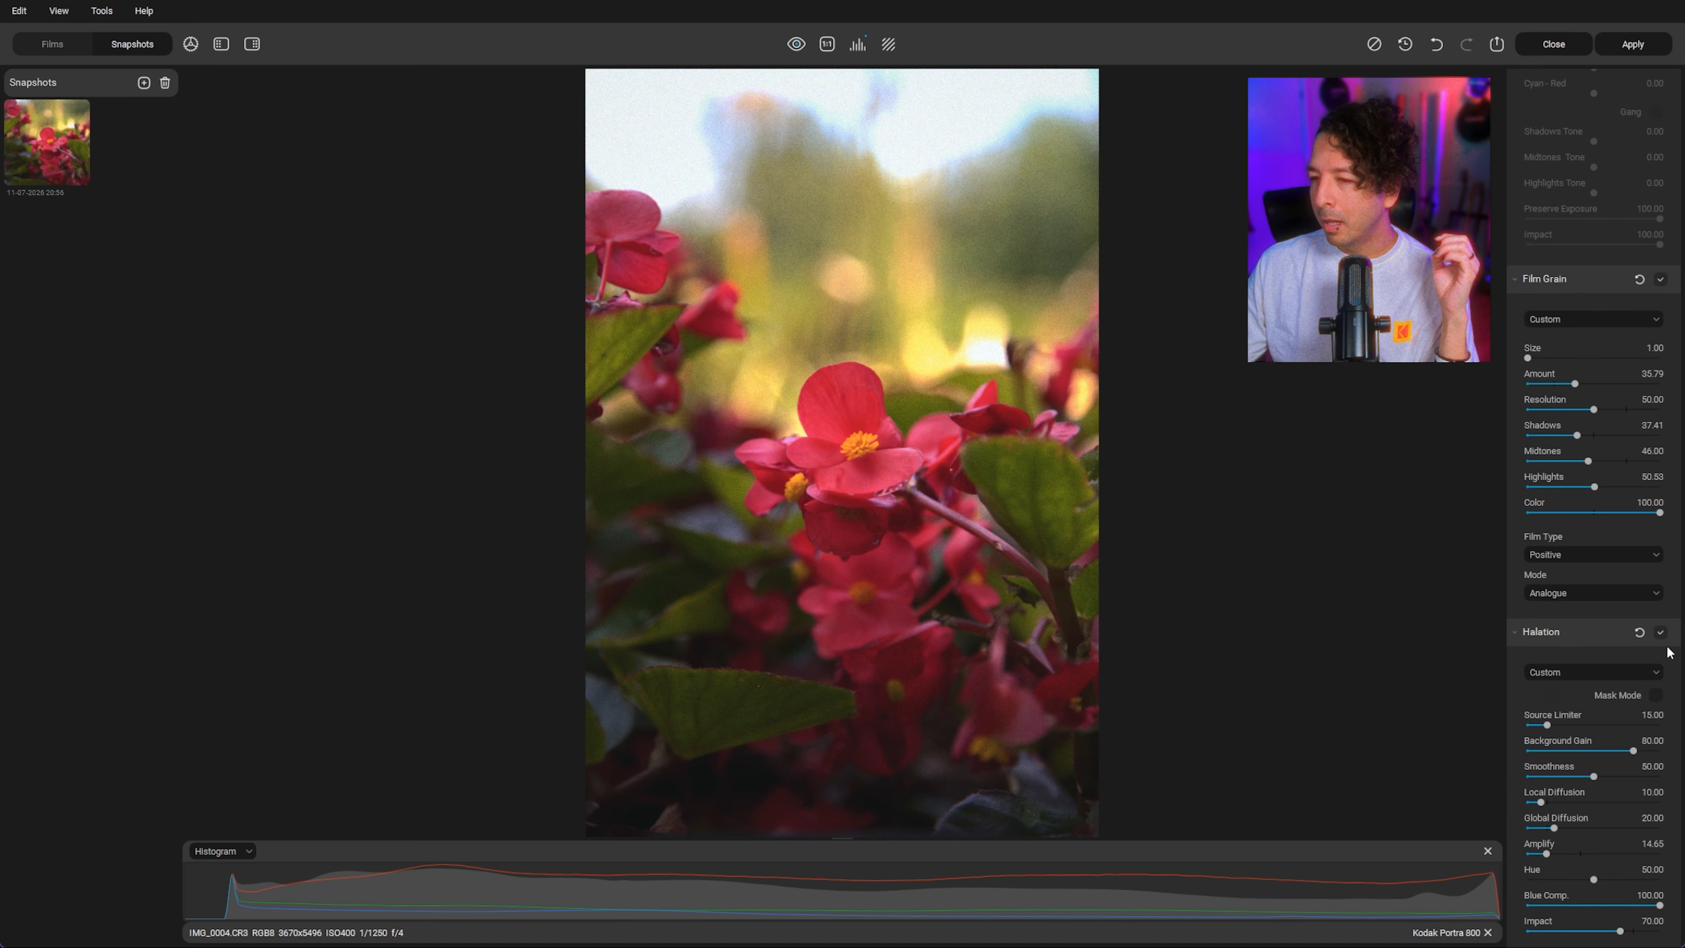
pyautogui.click(1660, 632)
pyautogui.scroll(-5, 1647, 656)
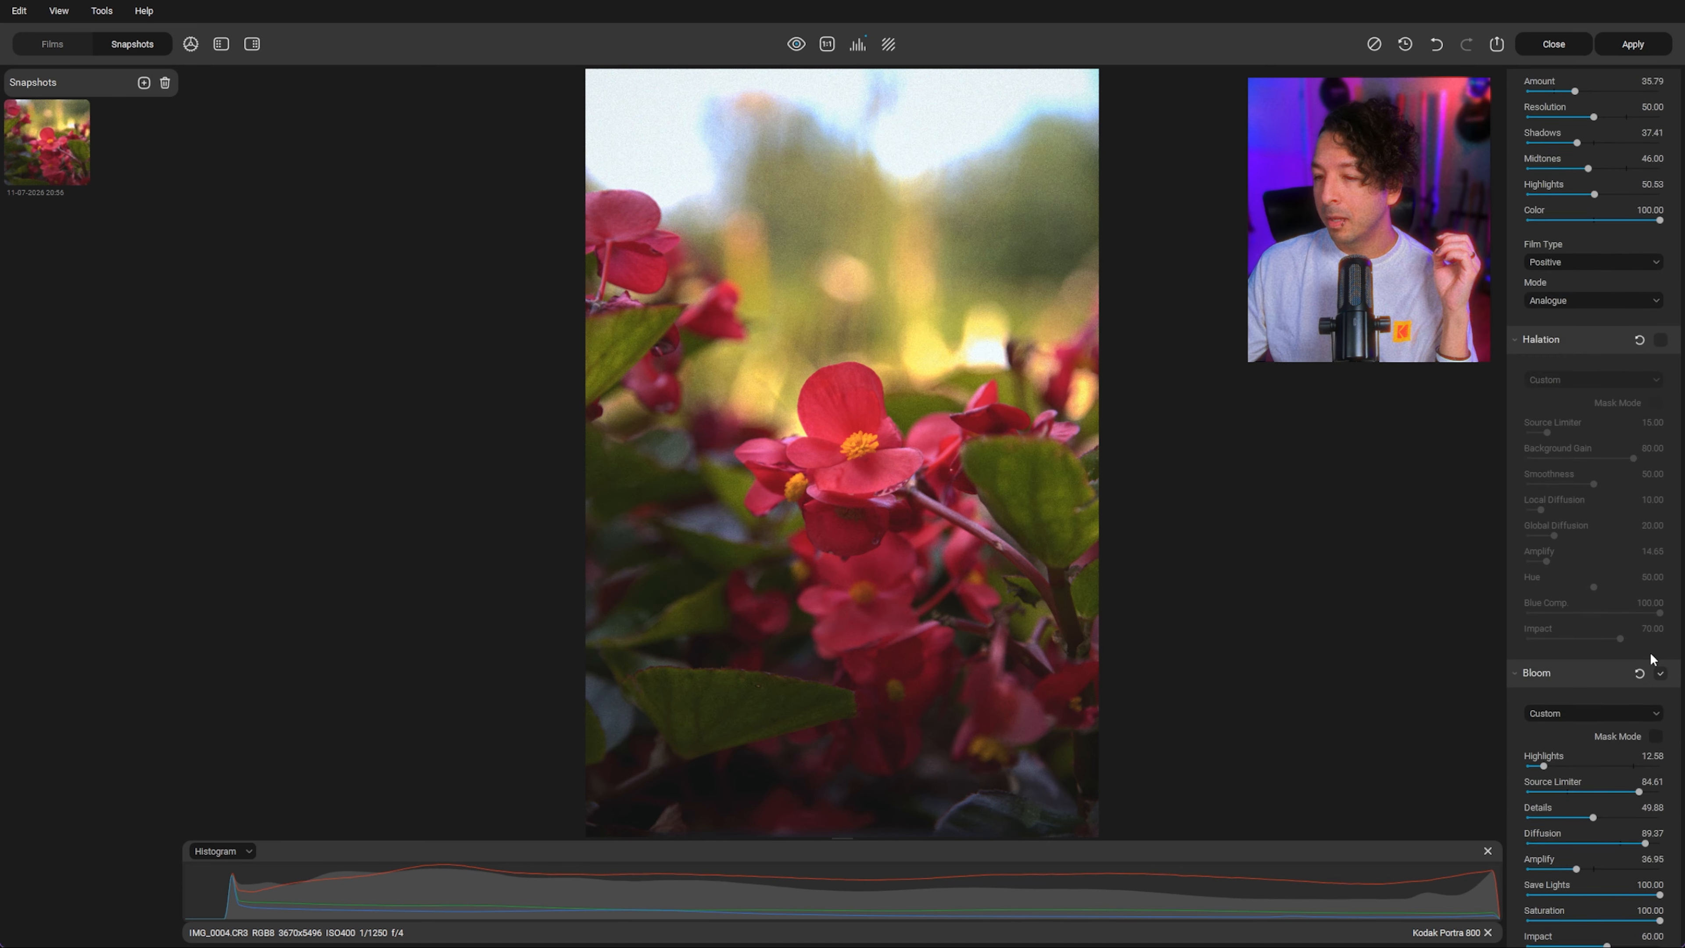
# Step: Re-enable Halation with mask mode on, setting Local Diffusion to 26.84, Amplify 98.95, Hue 54.21 and Impact 82.63
pyautogui.click(1660, 298)
pyautogui.click(1654, 362)
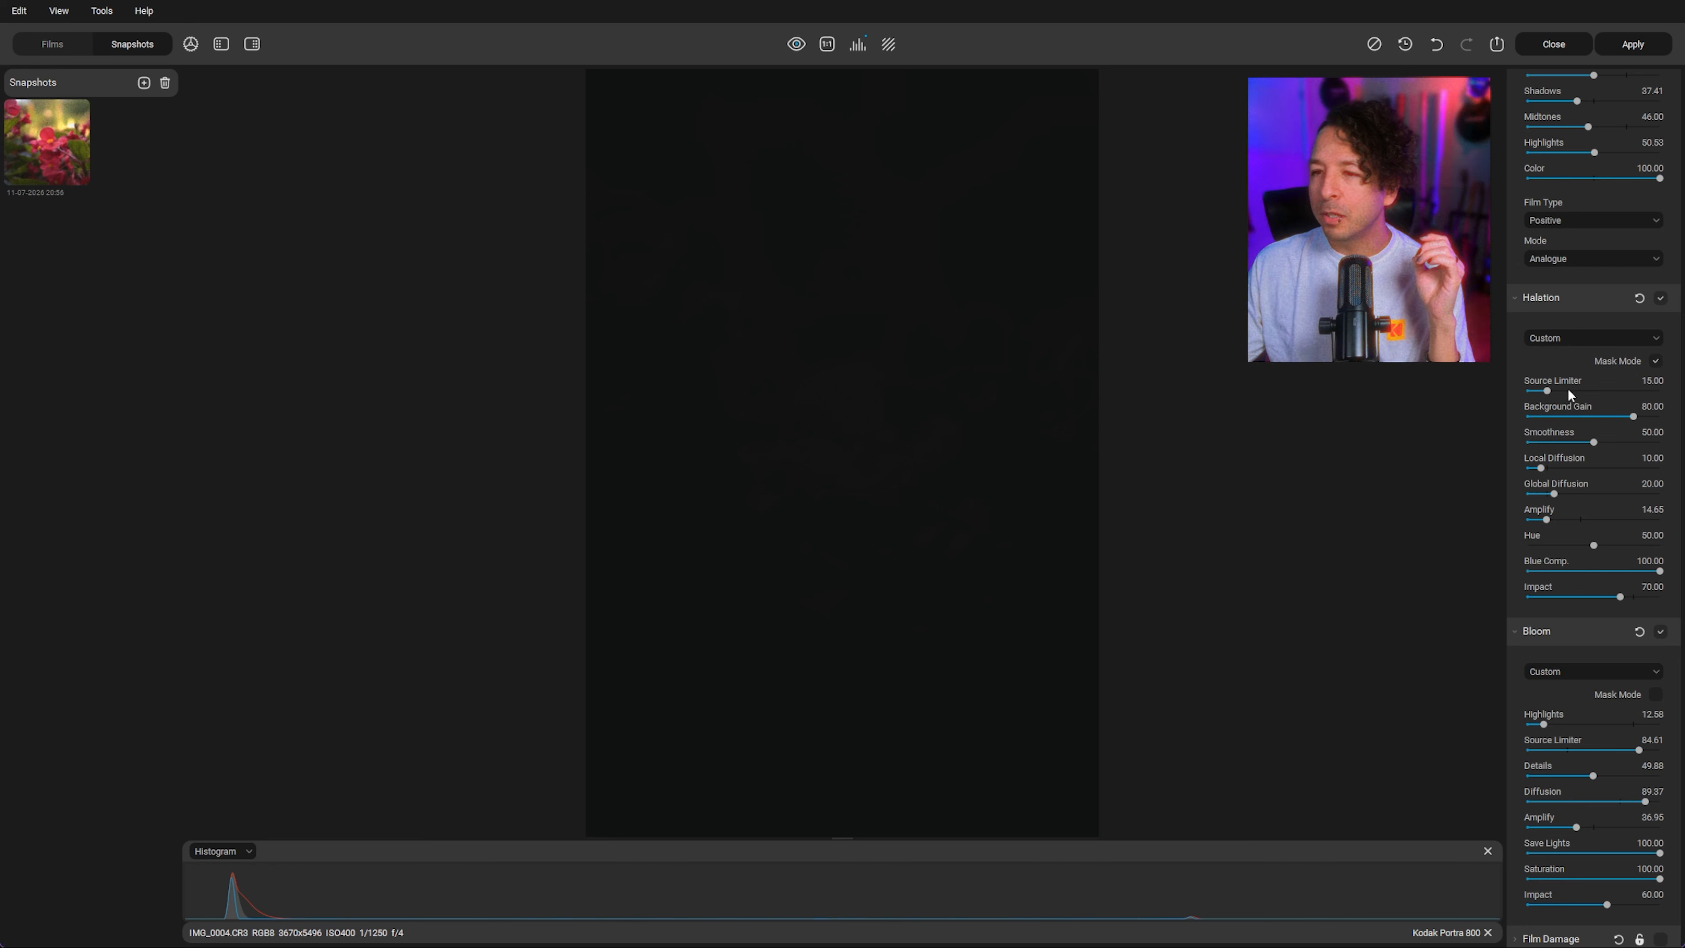
pyautogui.moveTo(1540, 467); pyautogui.dragTo(1535, 467)
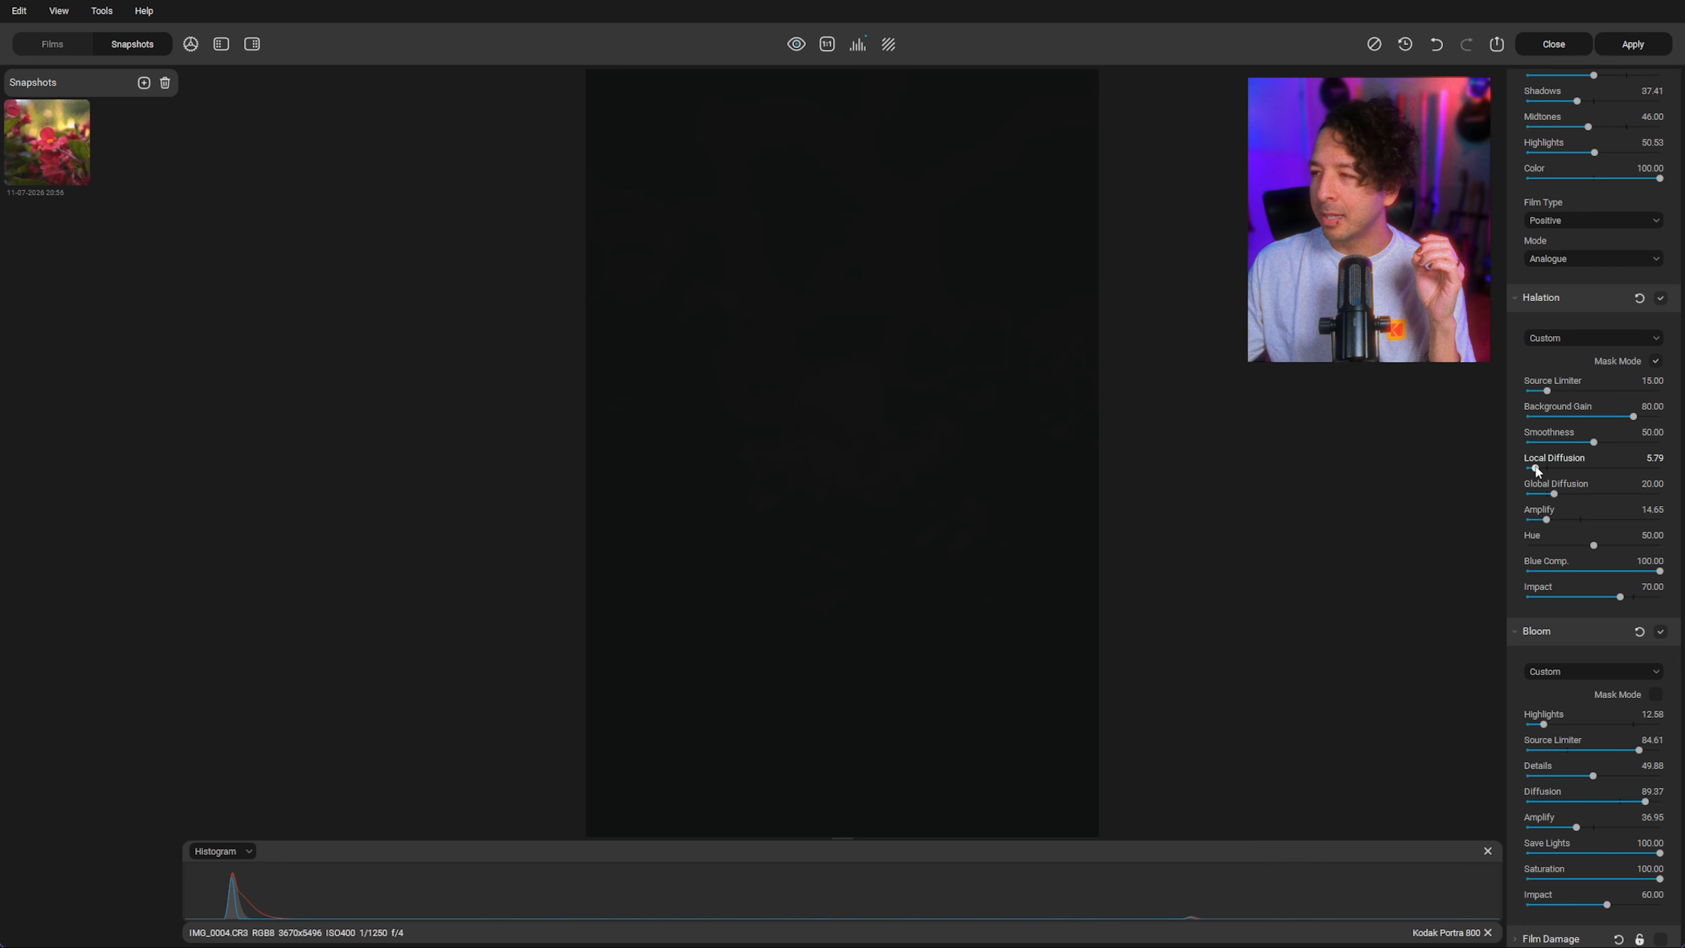
pyautogui.moveTo(1536, 467); pyautogui.dragTo(1546, 463)
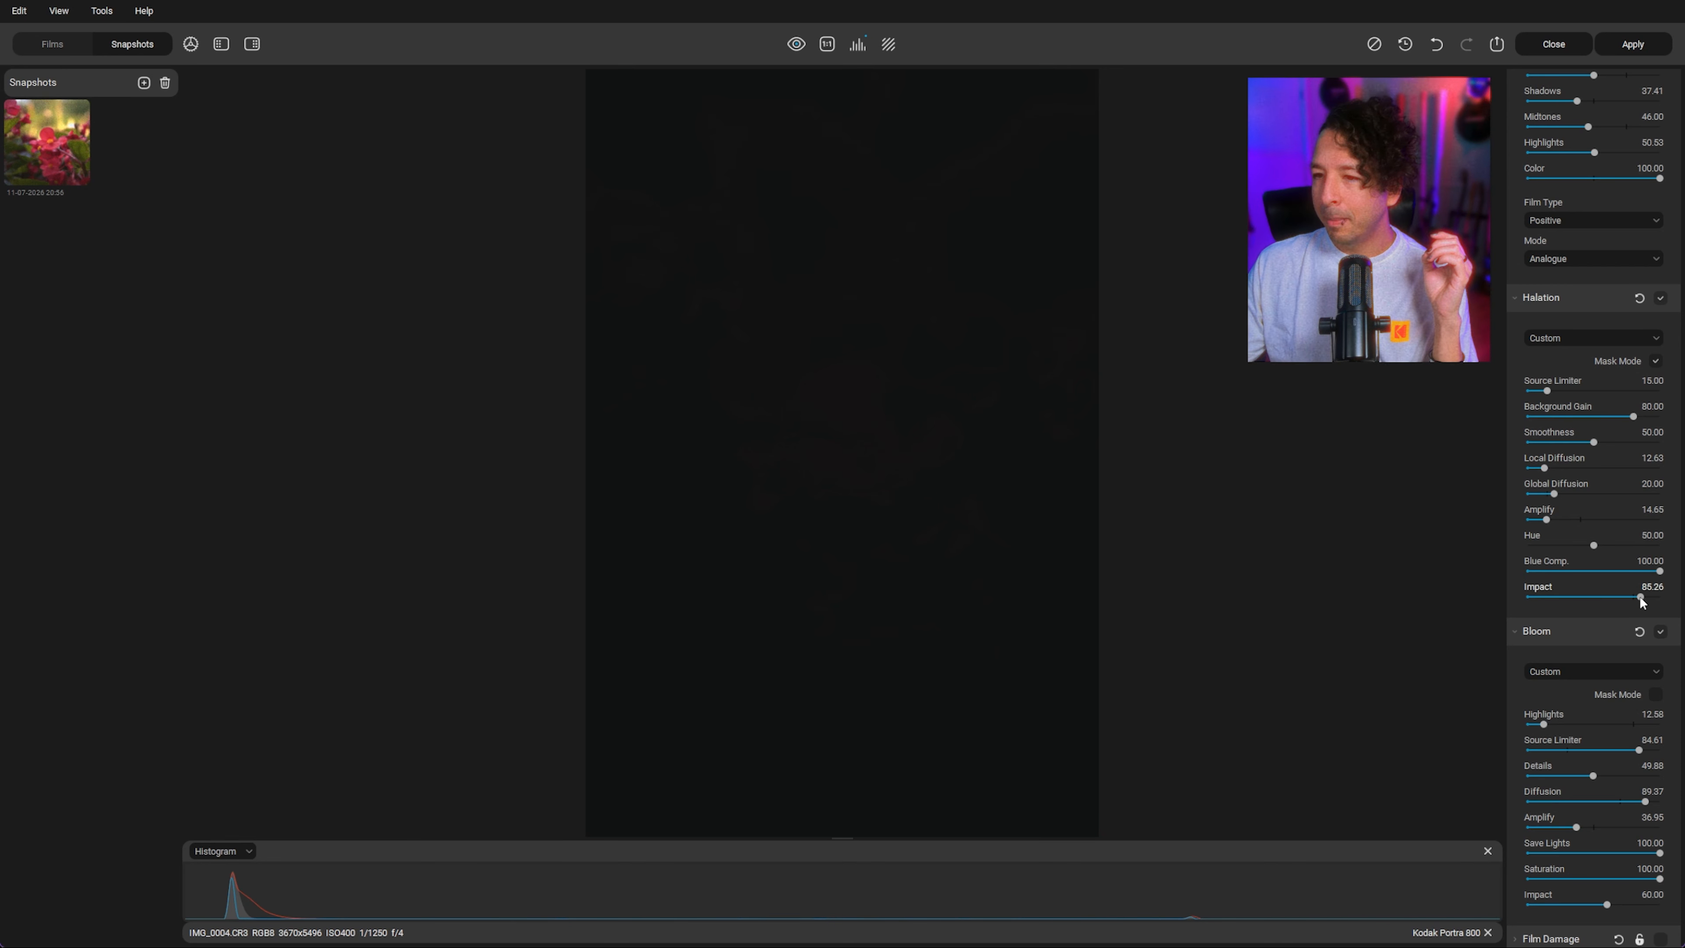
pyautogui.moveTo(1601, 546); pyautogui.dragTo(1658, 521)
pyautogui.moveTo(1544, 468); pyautogui.dragTo(1582, 469)
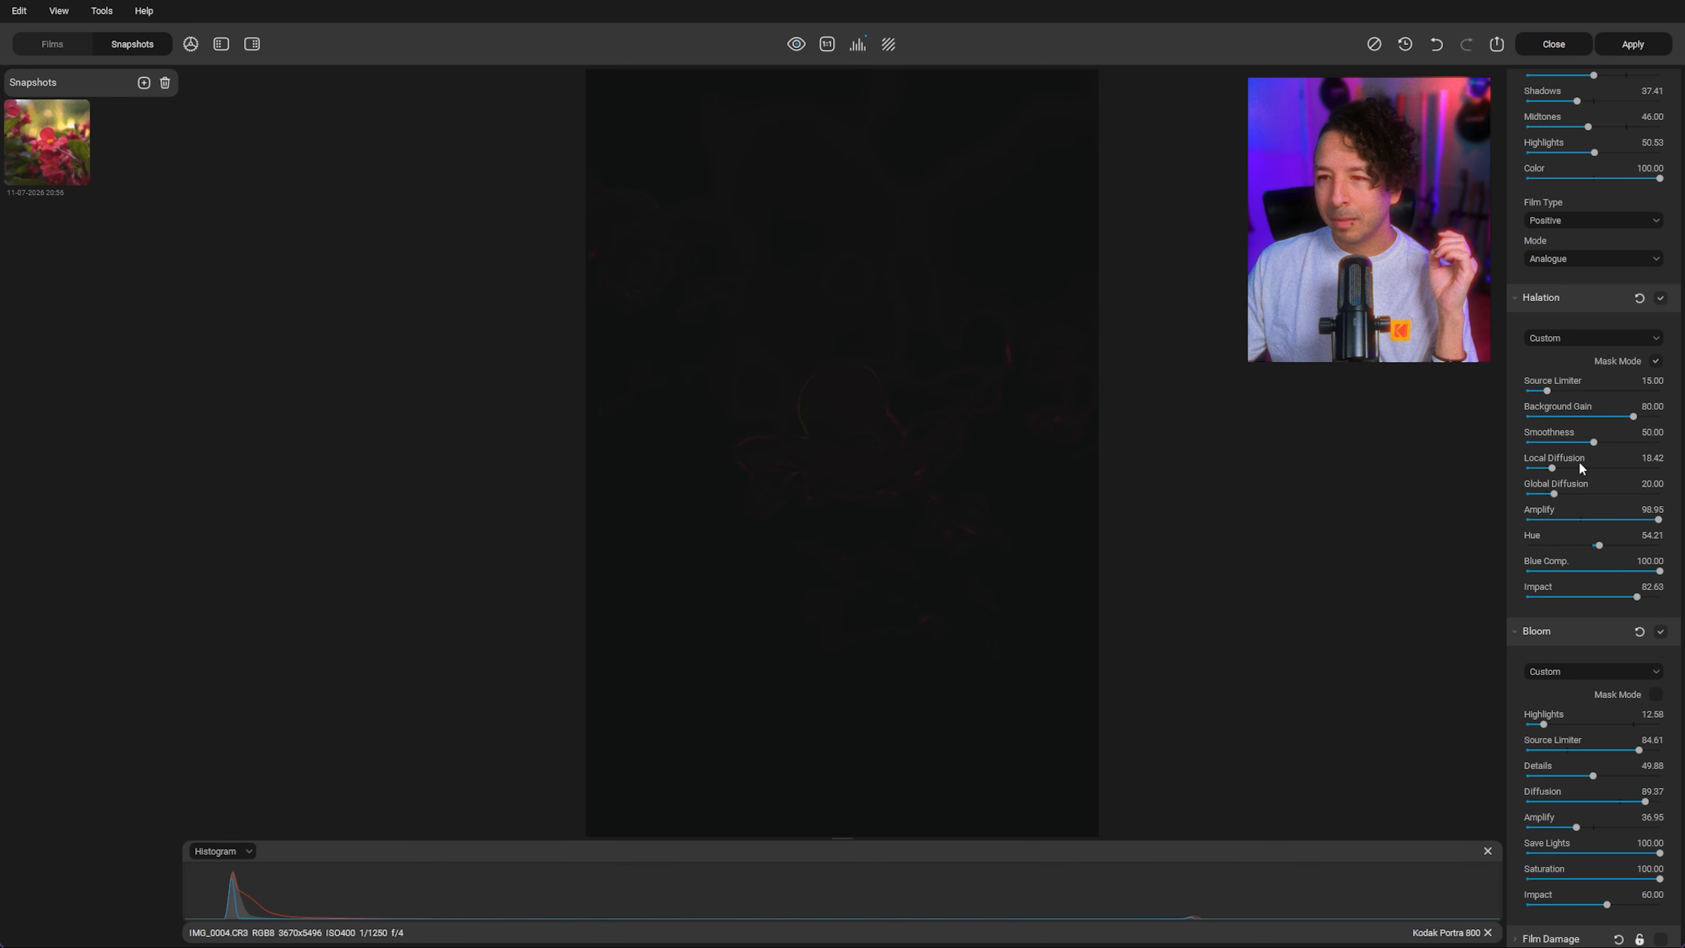
pyautogui.moveTo(1581, 468); pyautogui.dragTo(1564, 469)
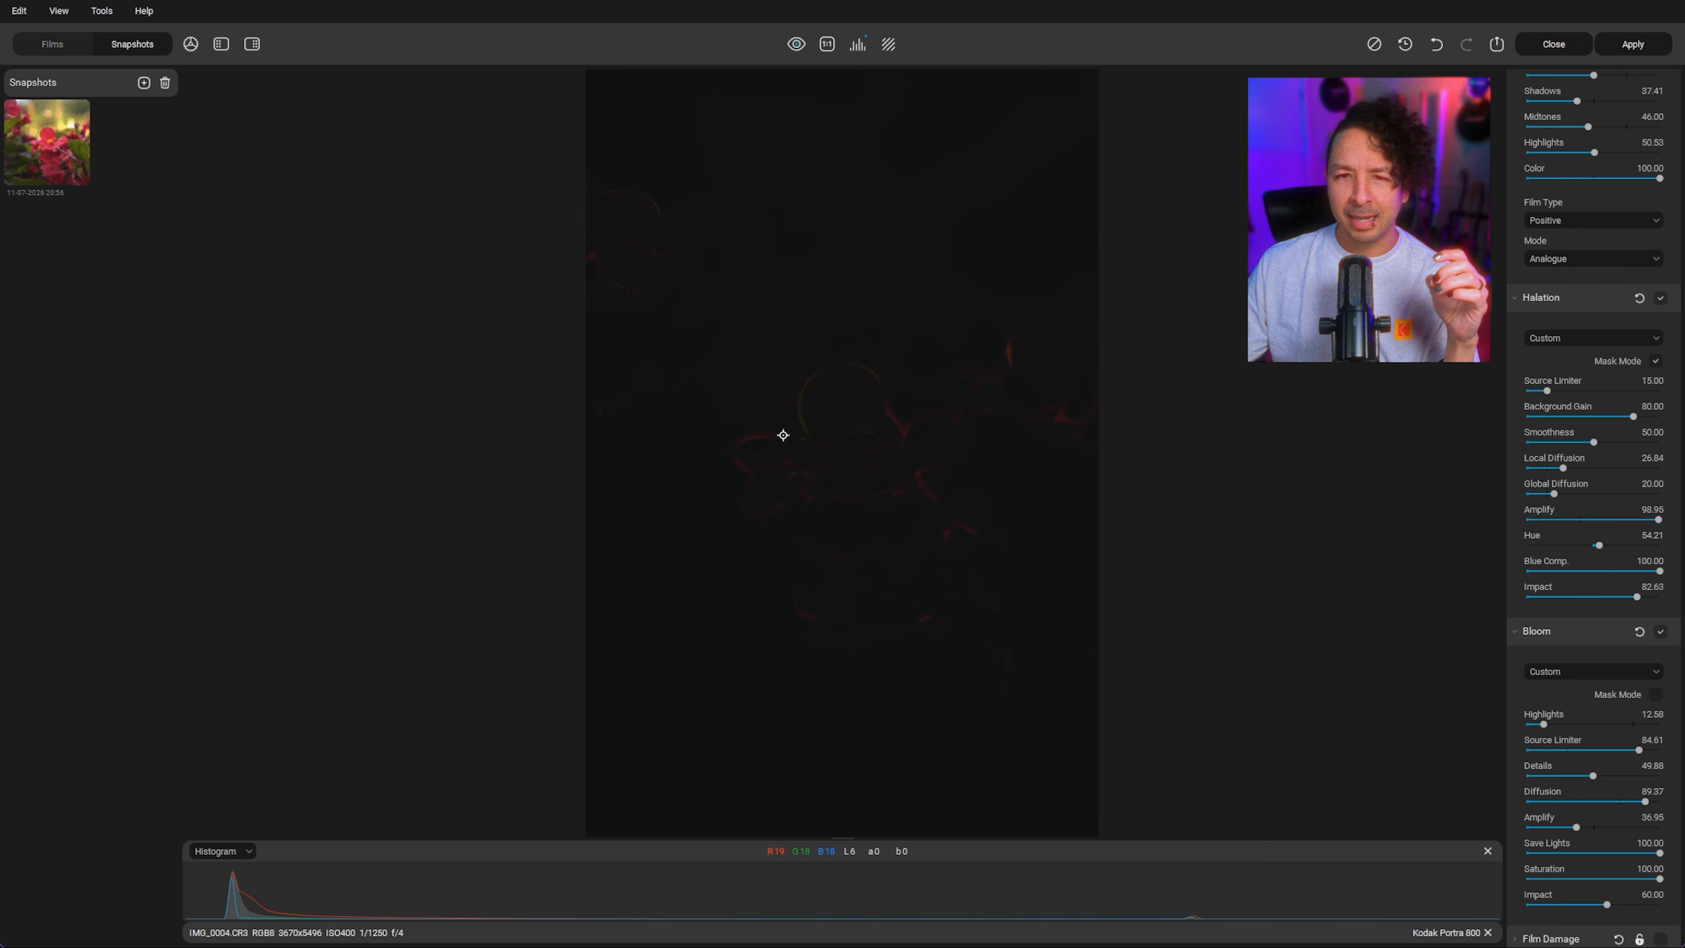
# Step: Turn off Halation mask mode and toggle the Halation effect off and on to compare
pyautogui.click(1655, 361)
pyautogui.click(1655, 361)
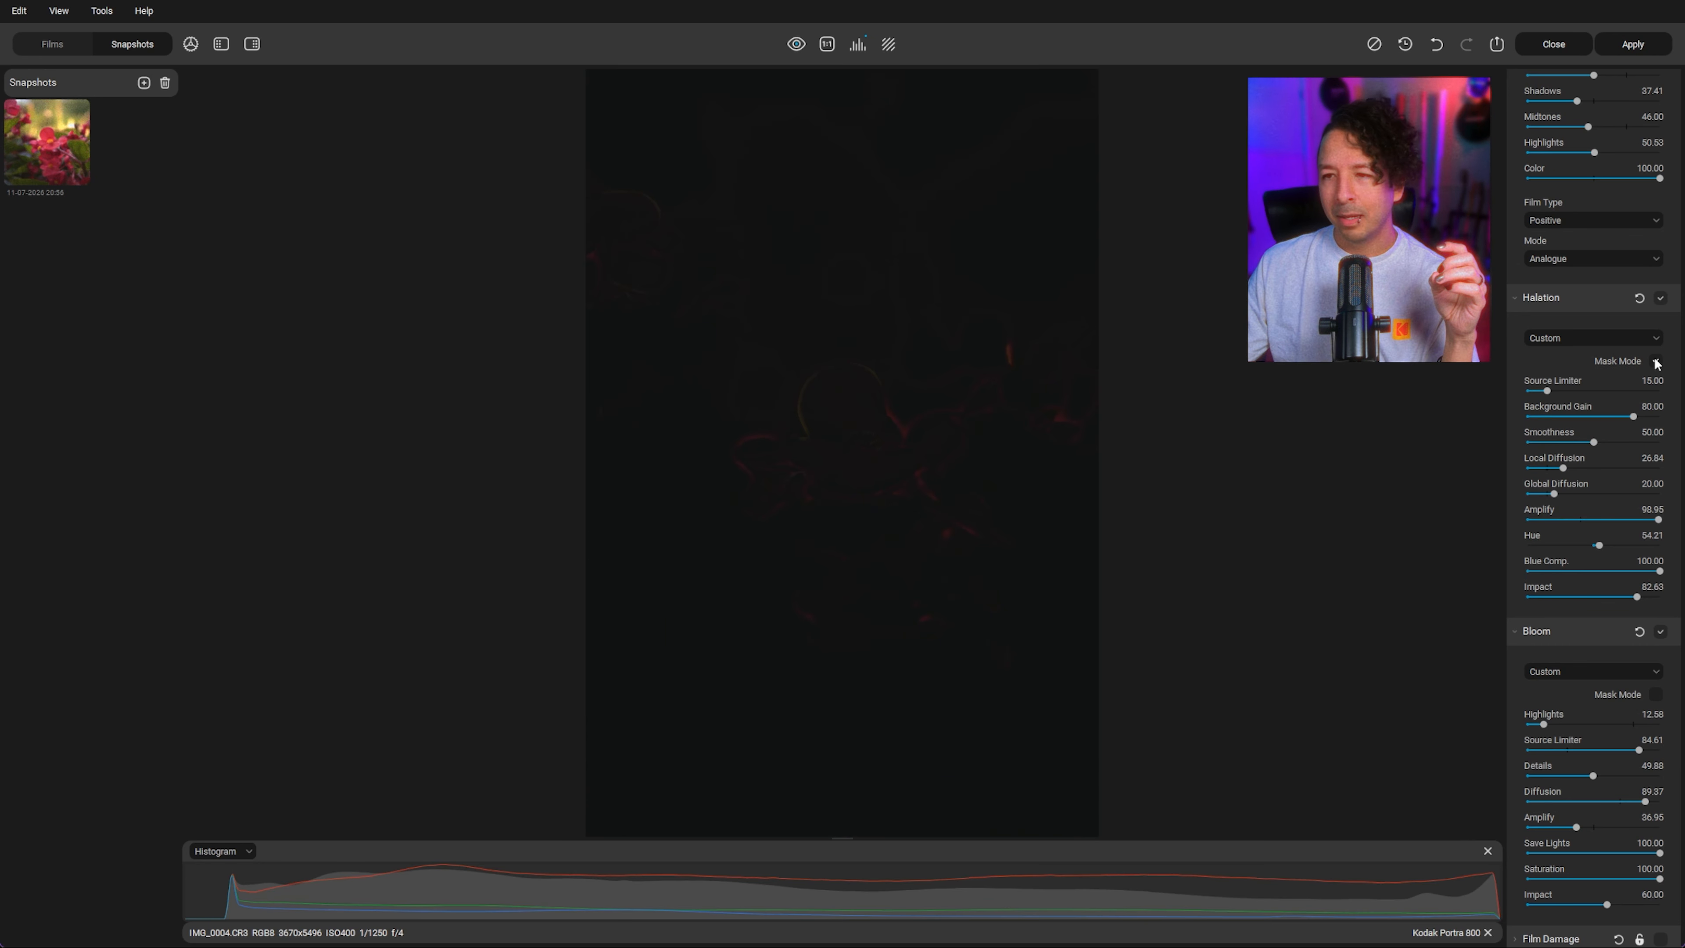
pyautogui.click(1656, 361)
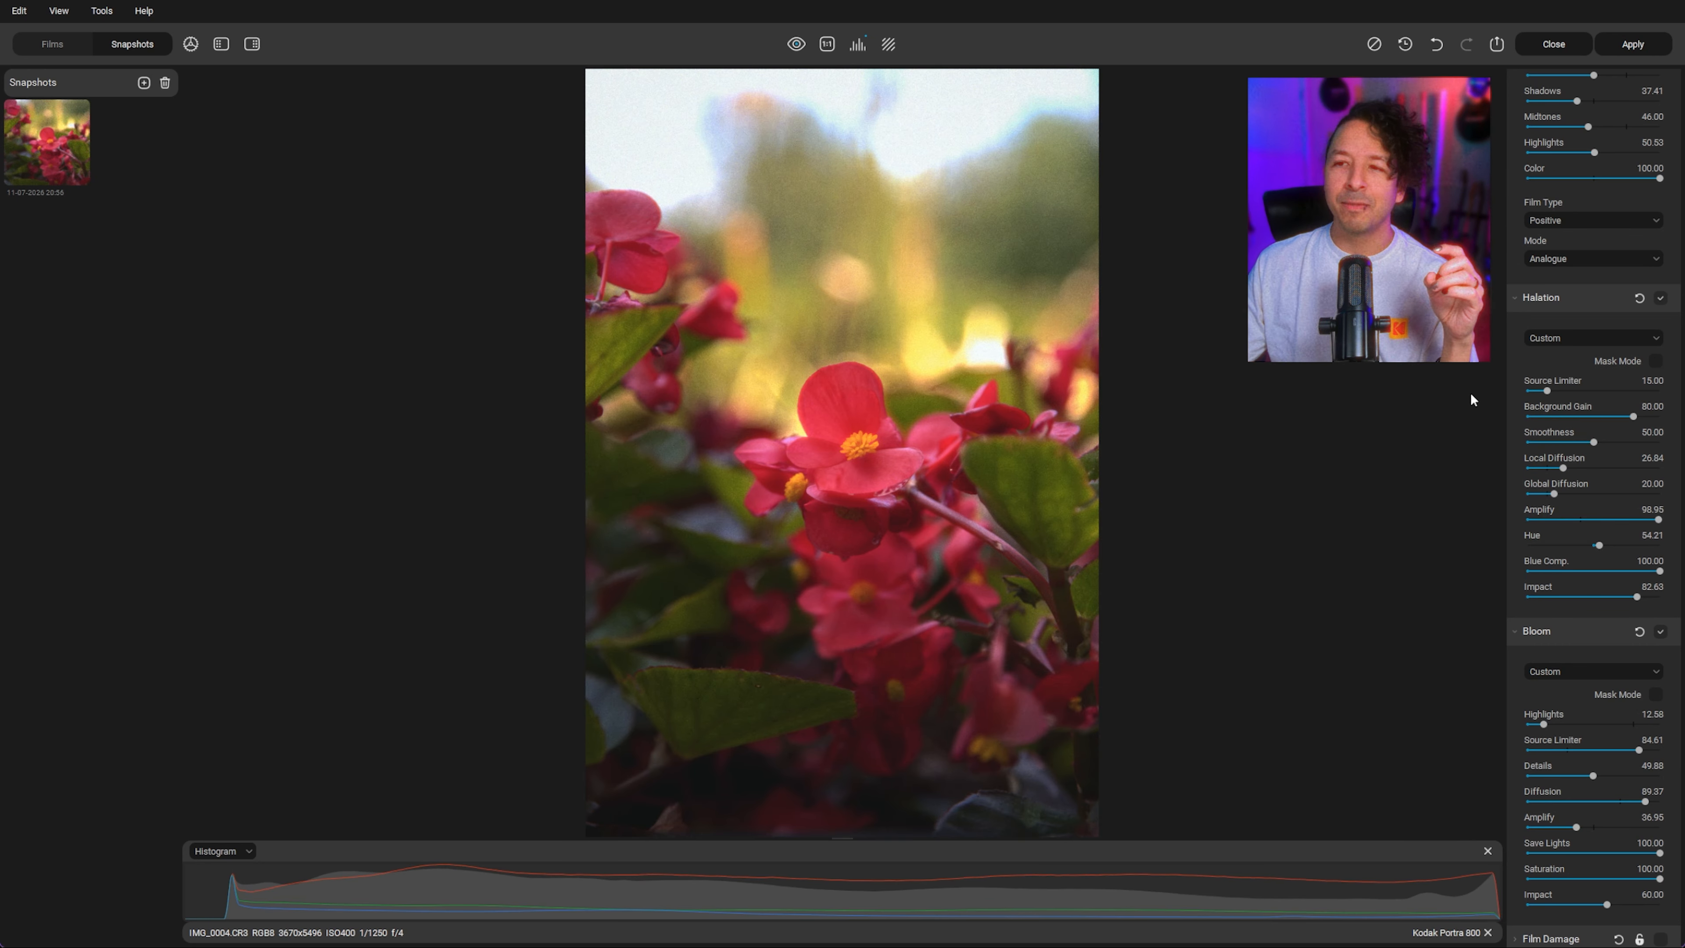
pyautogui.click(1662, 299)
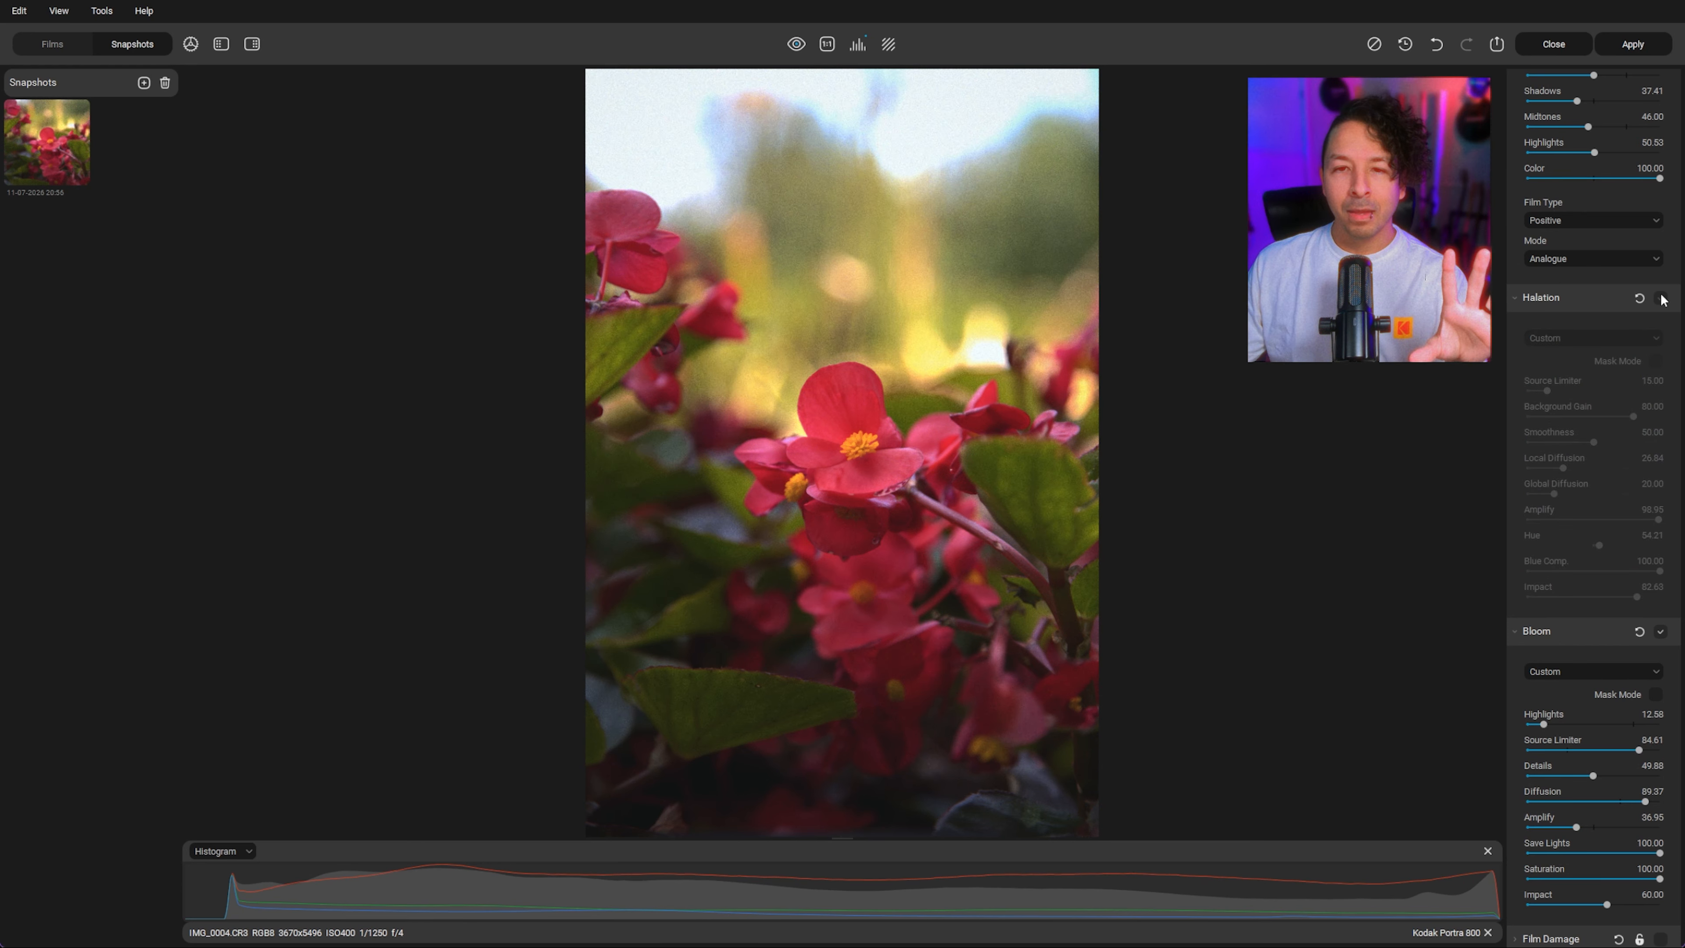
pyautogui.click(1661, 299)
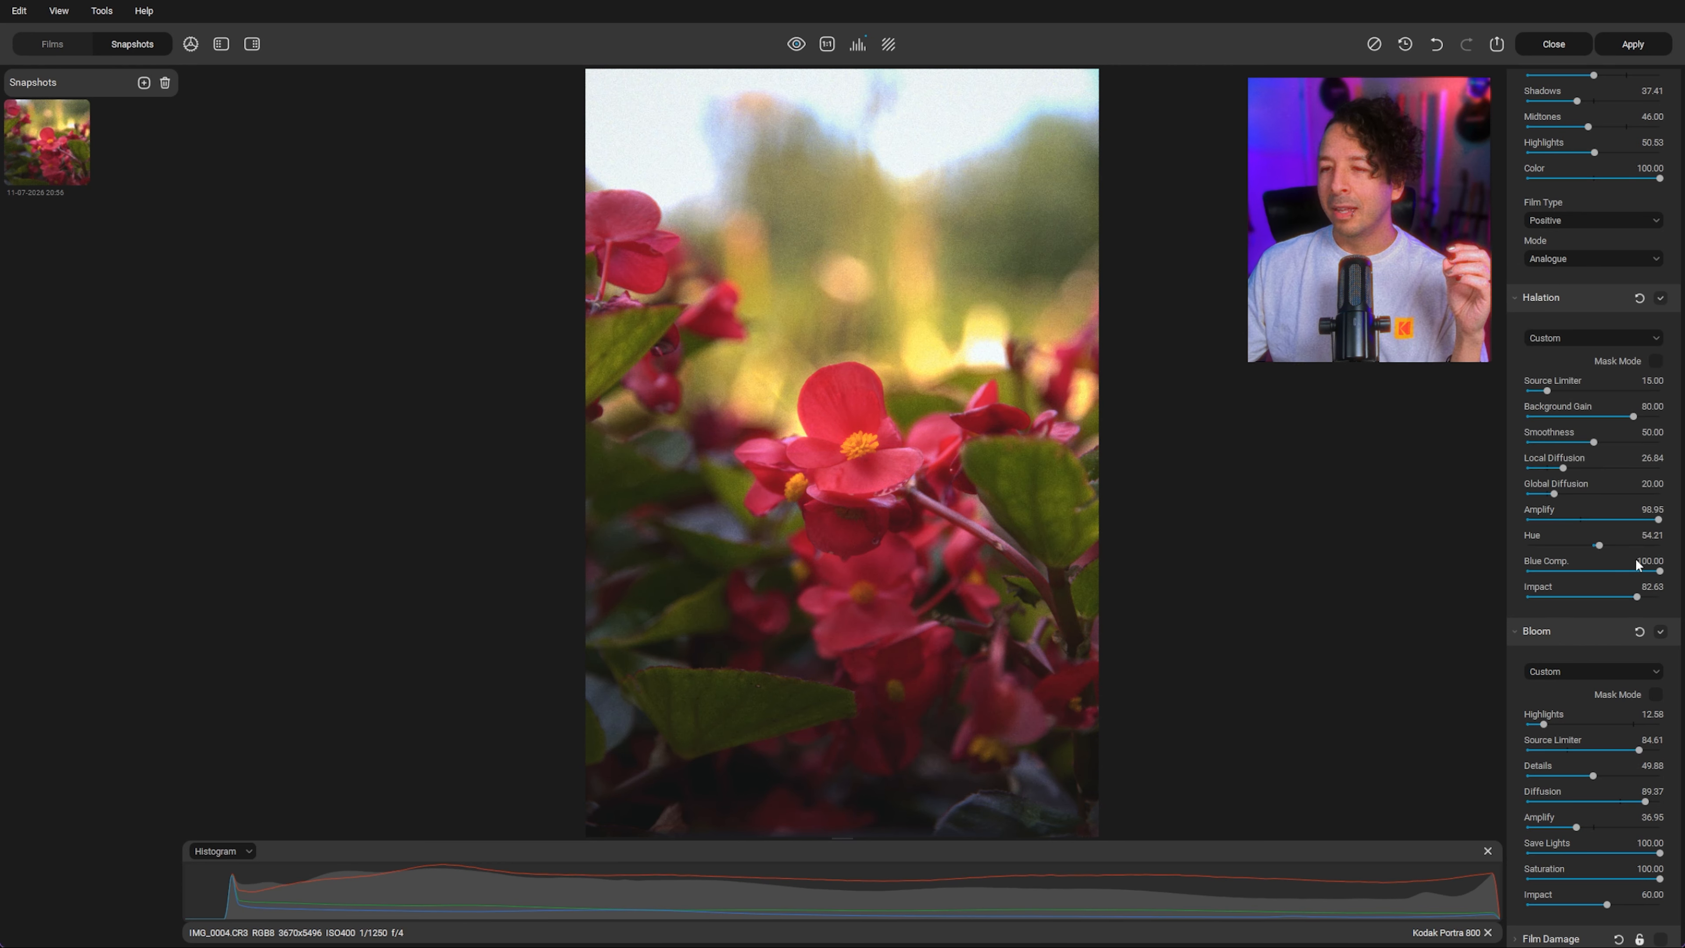
# Step: Turn on Bloom mask mode and raise Bloom Highlights to 83.68
pyautogui.scroll(-2, 1651, 647)
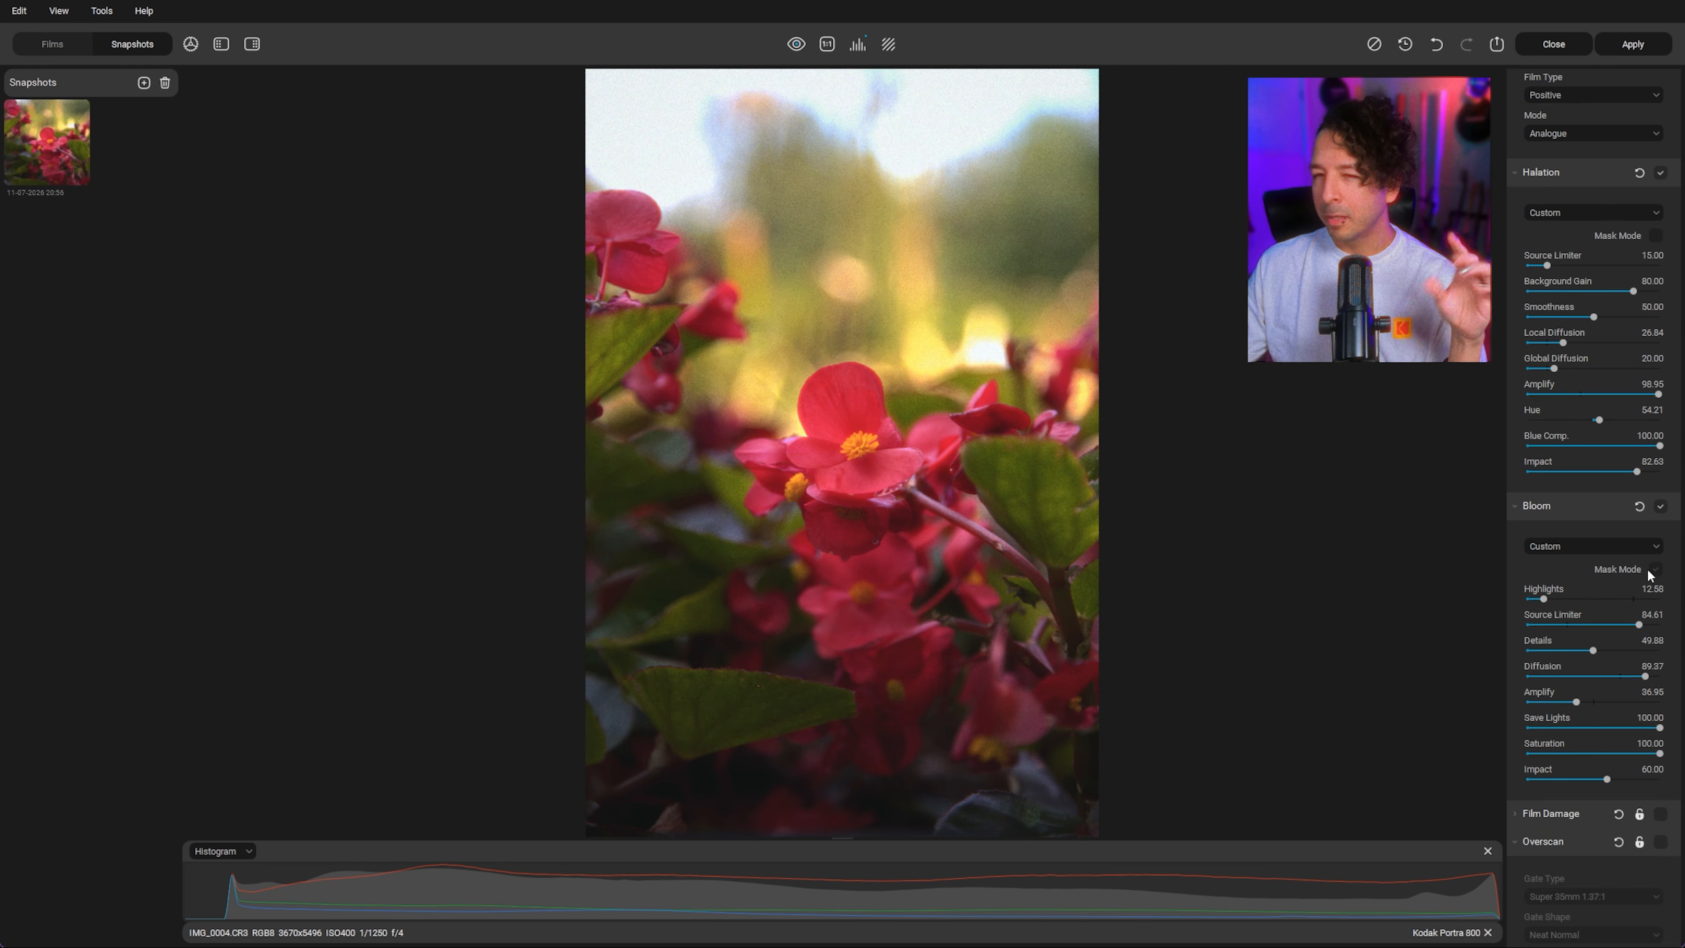
pyautogui.scroll(-4, 920, 552)
pyautogui.scroll(4, 923, 549)
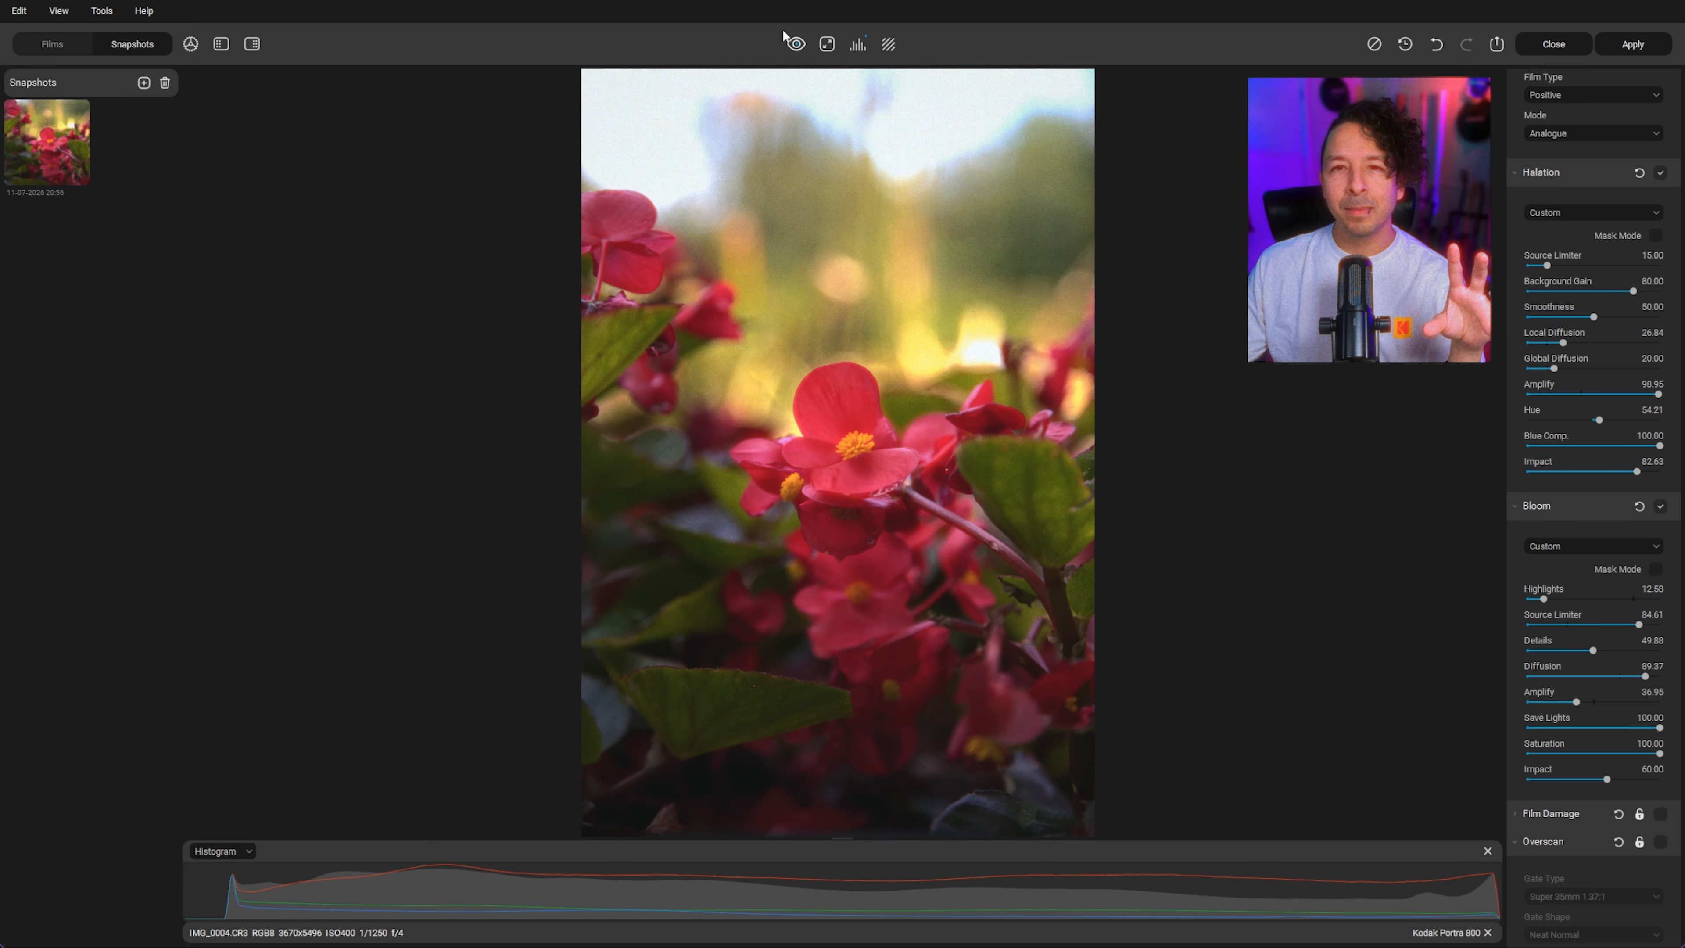
pyautogui.click(826, 44)
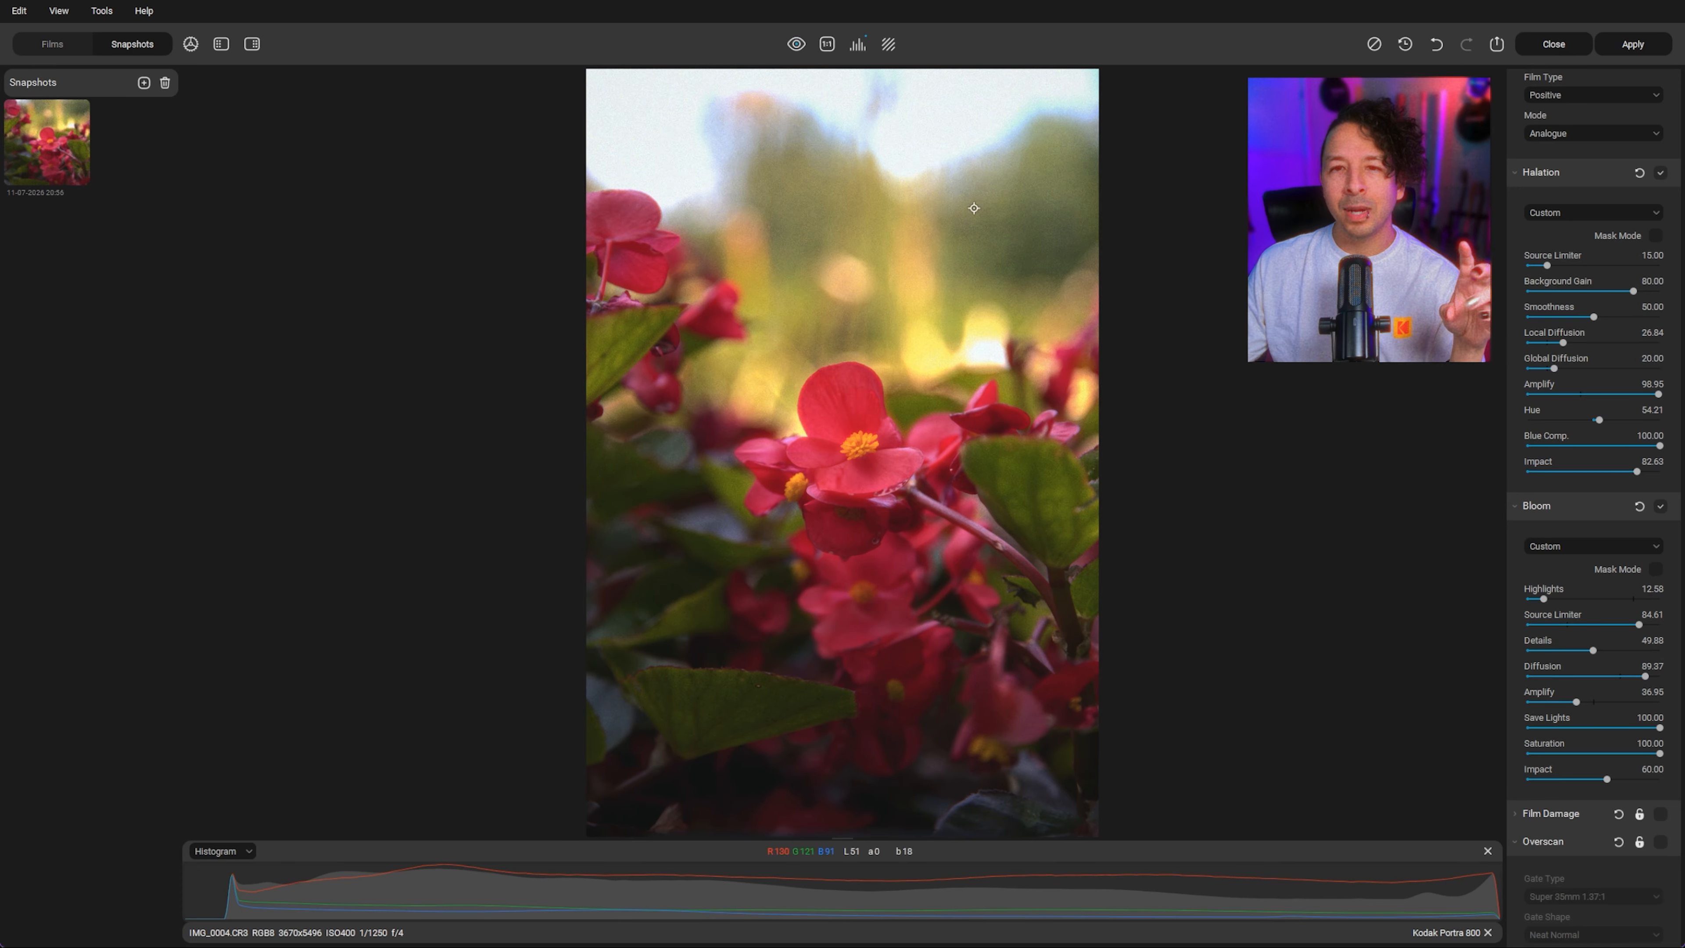
pyautogui.click(1654, 570)
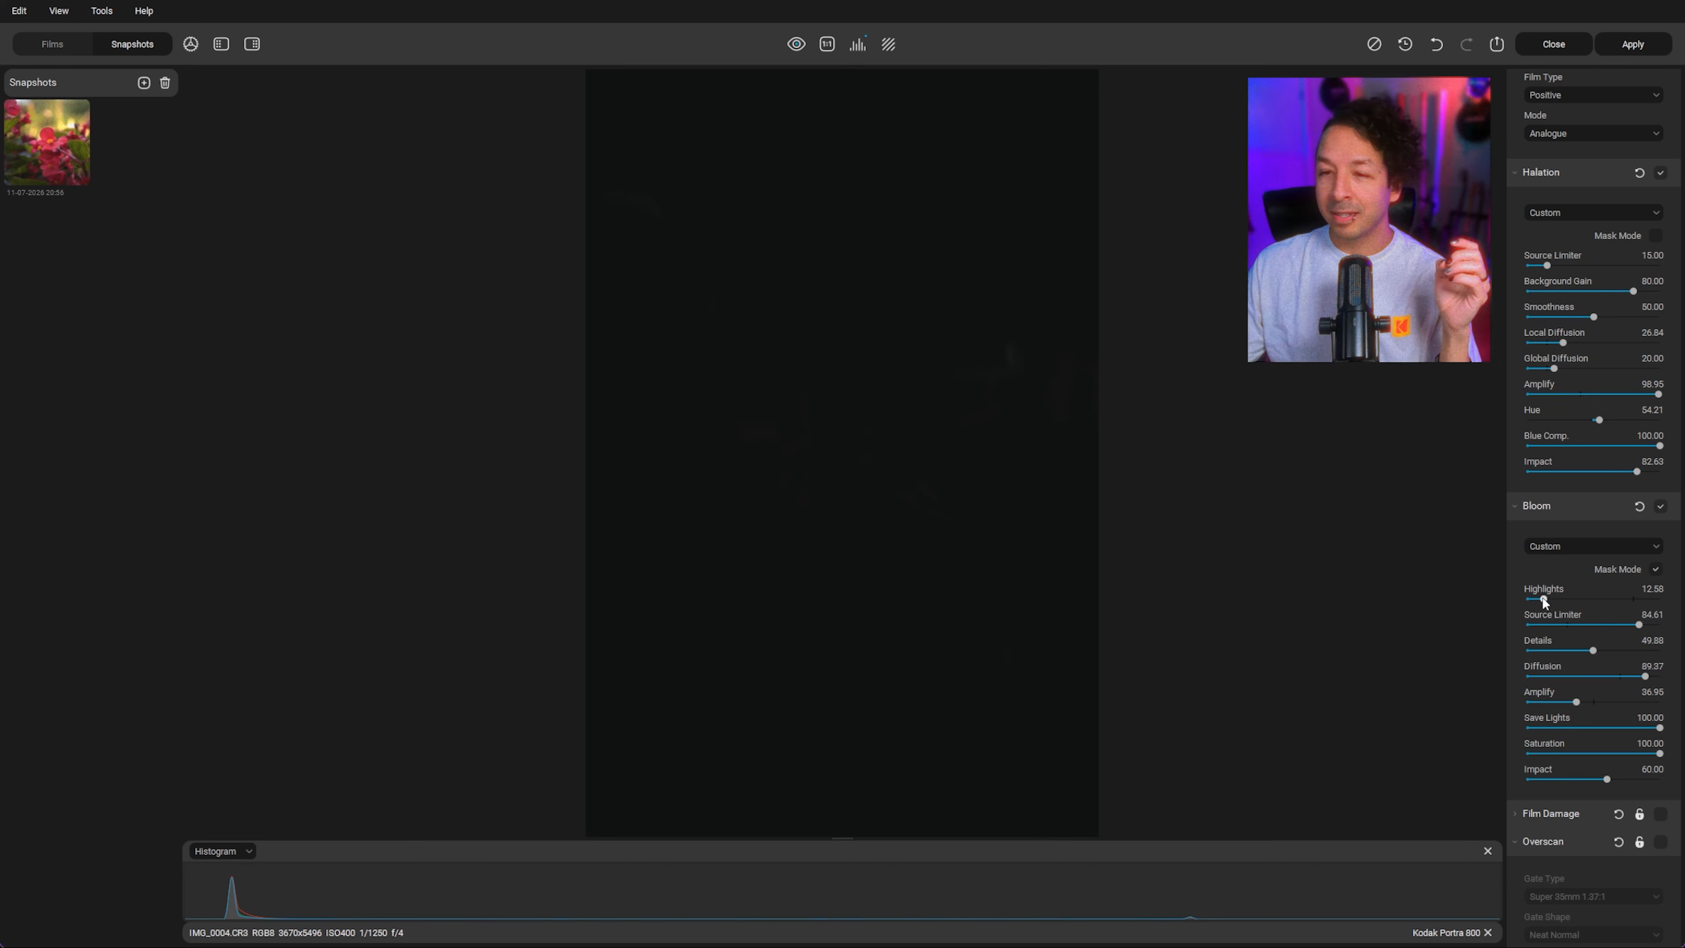
pyautogui.click(1635, 601)
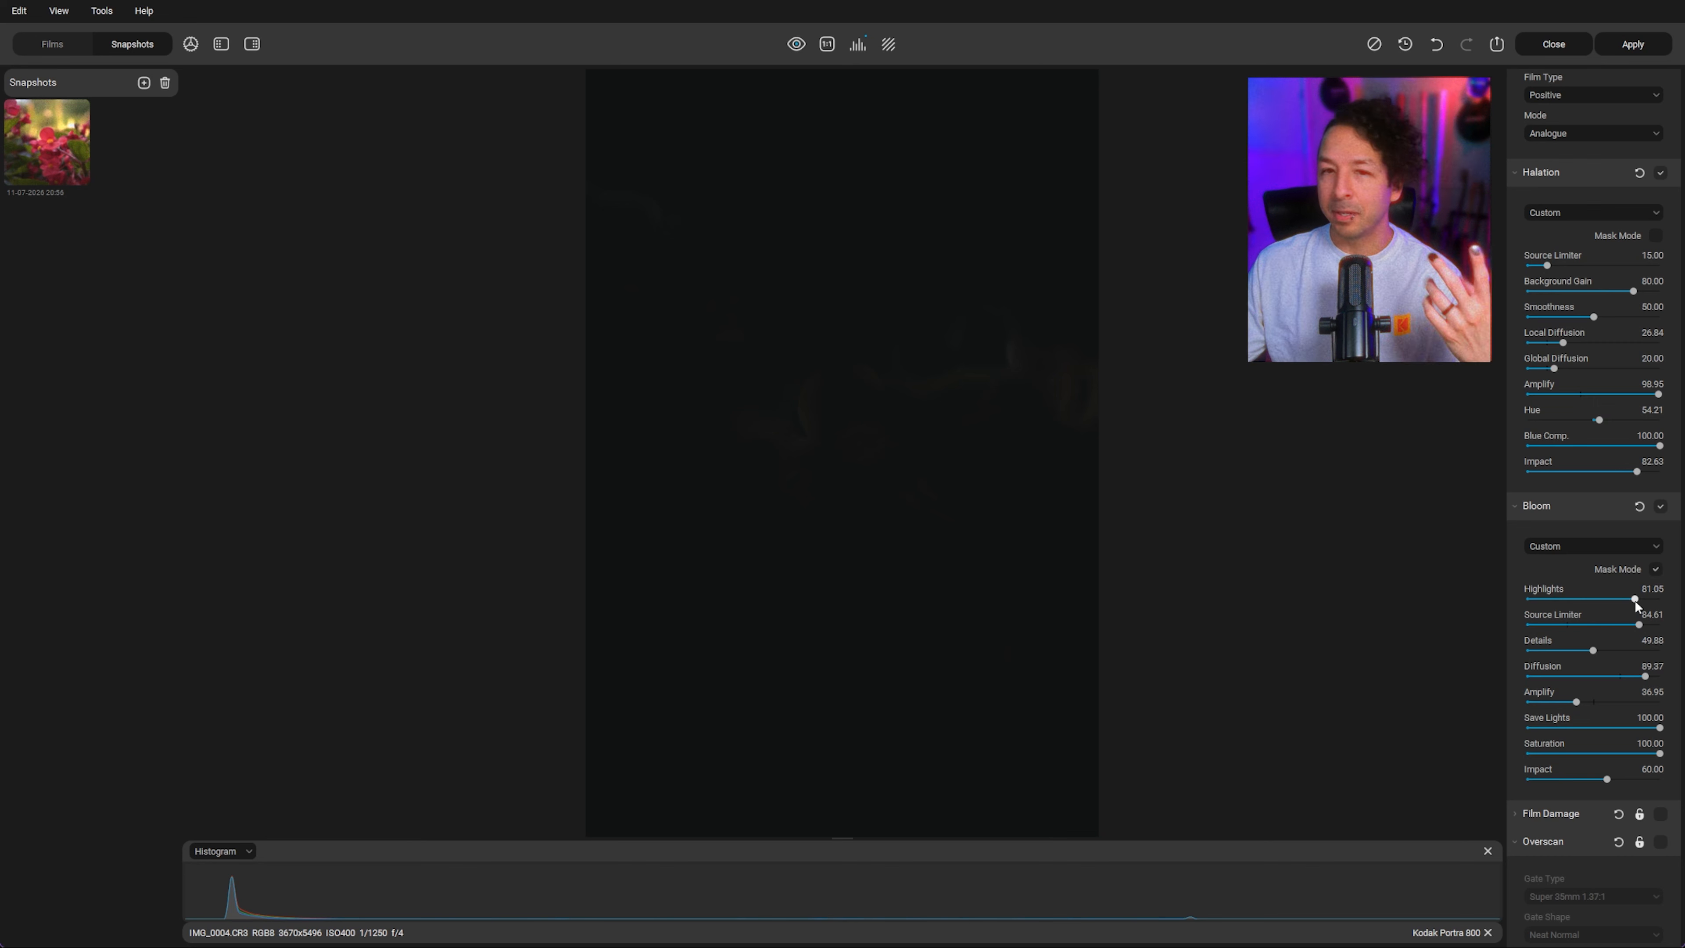
pyautogui.moveTo(1635, 601); pyautogui.dragTo(1638, 601)
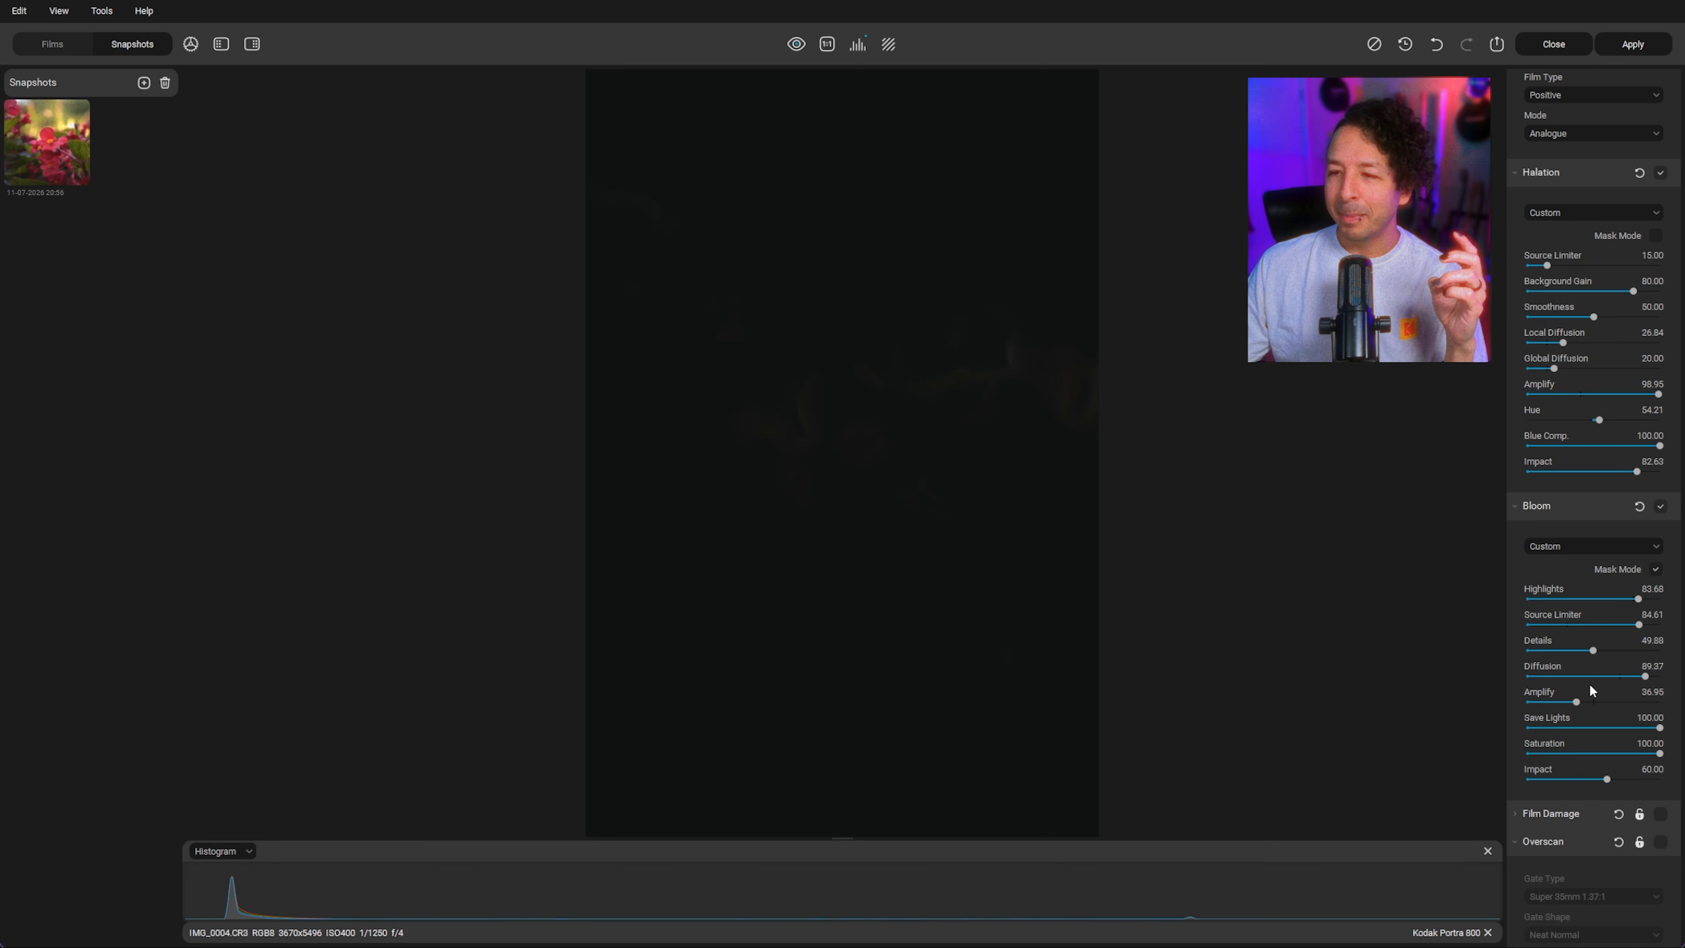
# Step: Set Bloom Amplify to 70.83, Details to 74.21 and Source Limiter to 32.63, leaving mask mode
pyautogui.moveTo(1593, 702); pyautogui.dragTo(1626, 702)
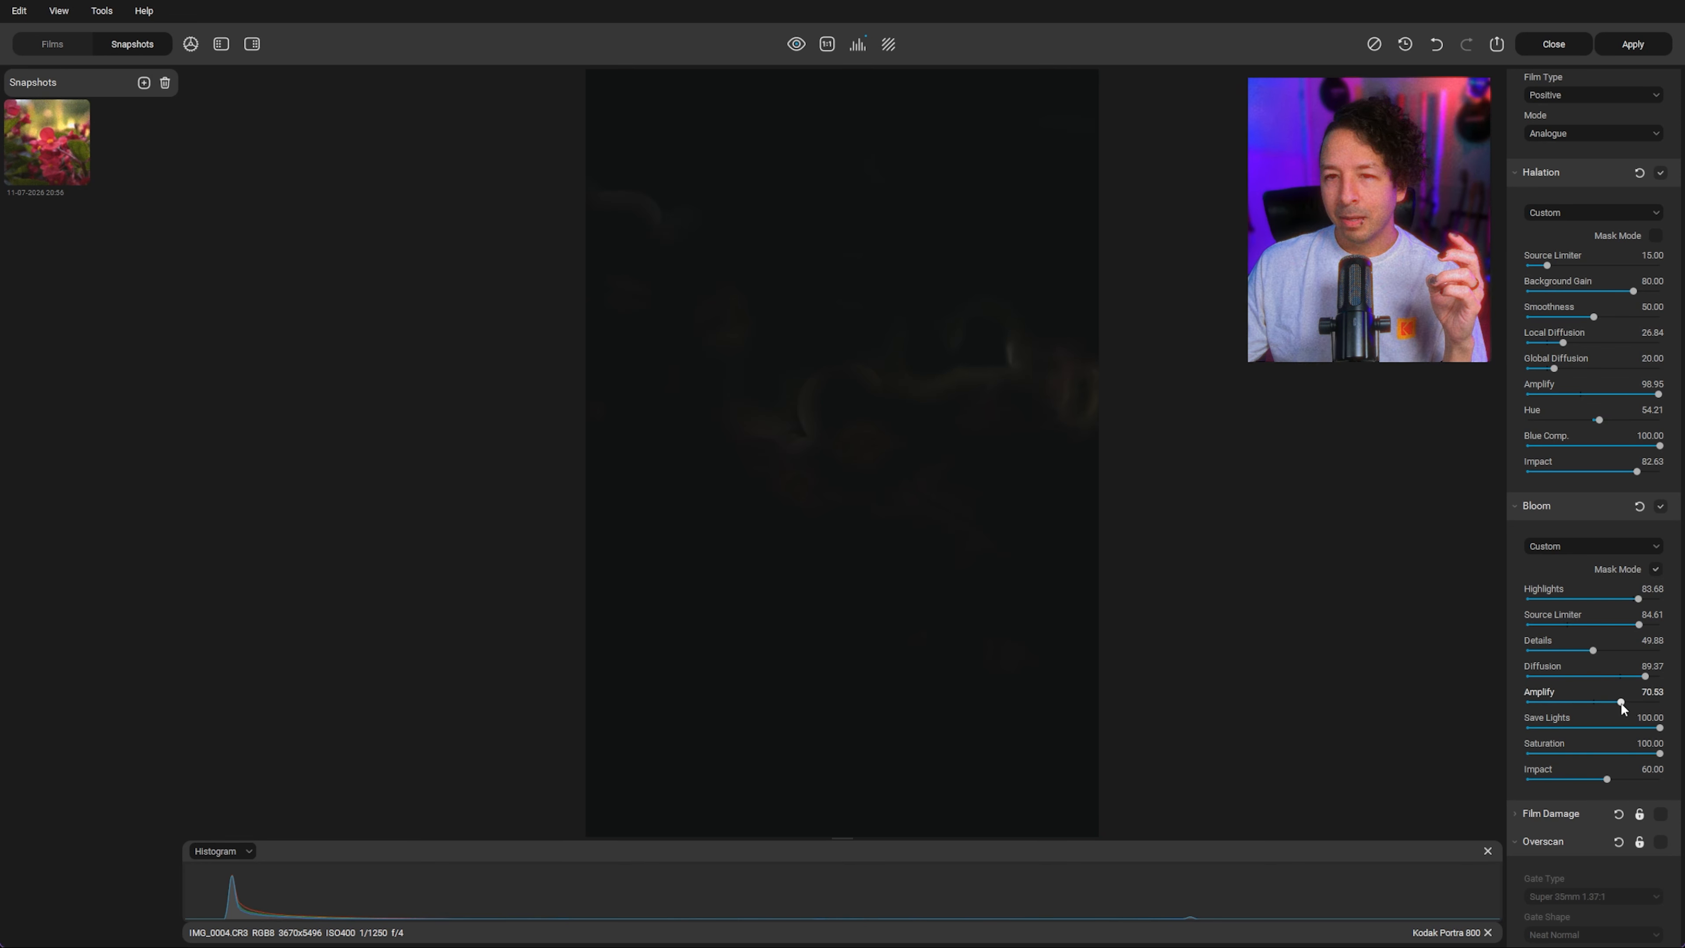
pyautogui.moveTo(1592, 650); pyautogui.dragTo(1553, 650)
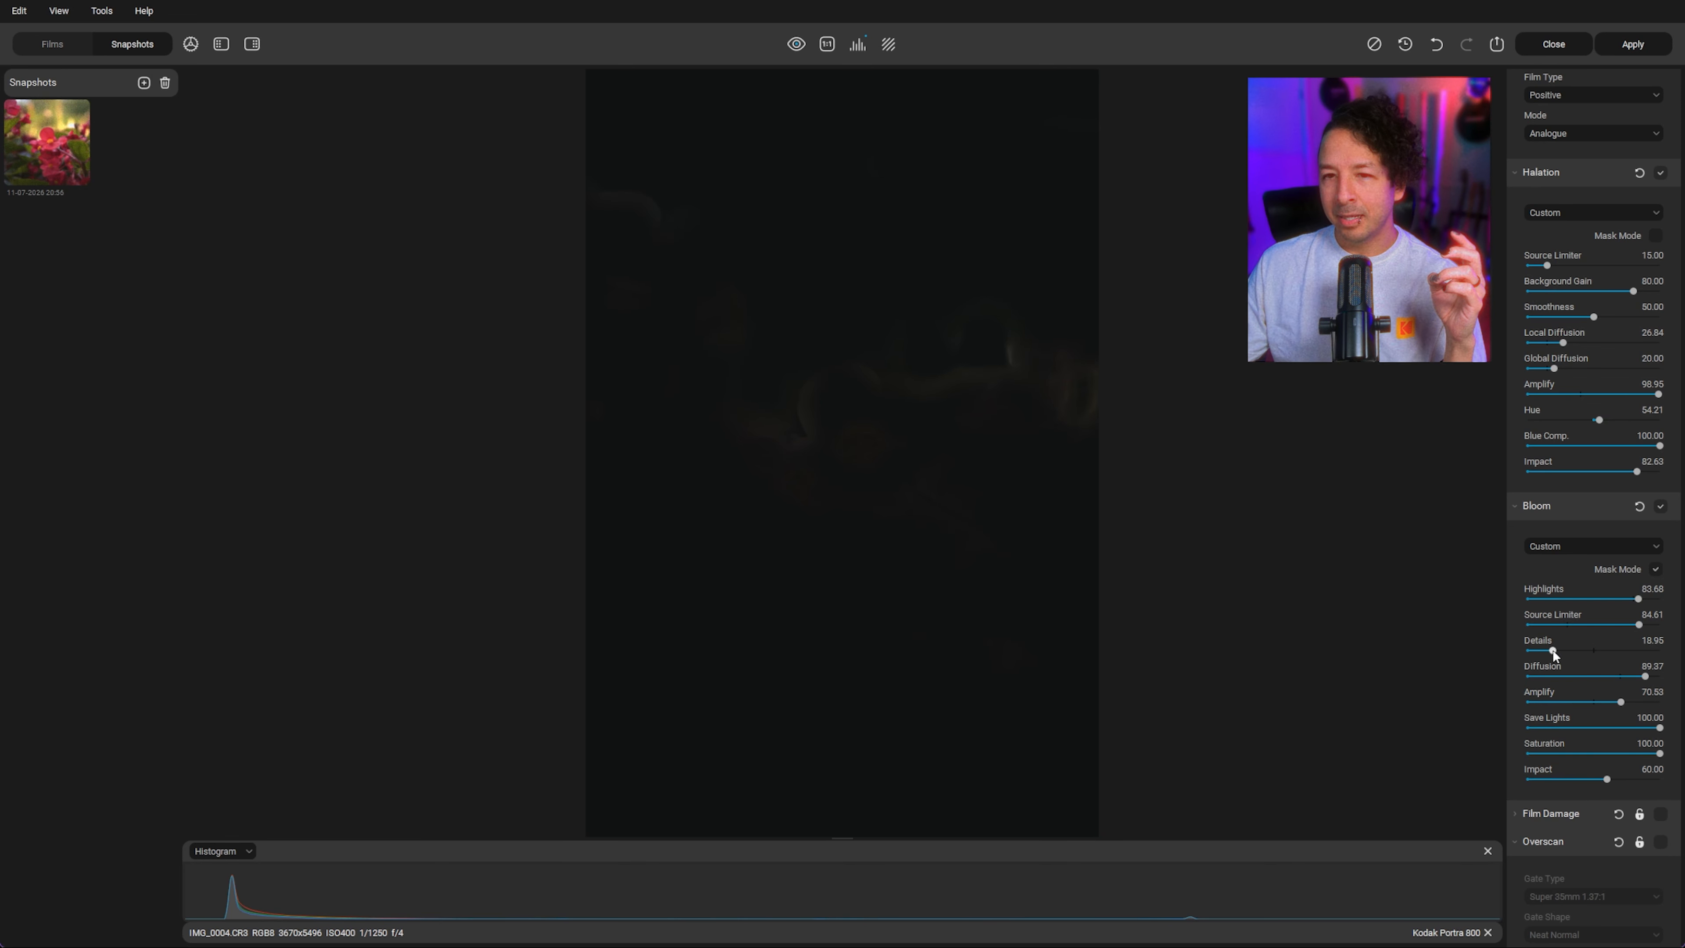
pyautogui.click(1646, 651)
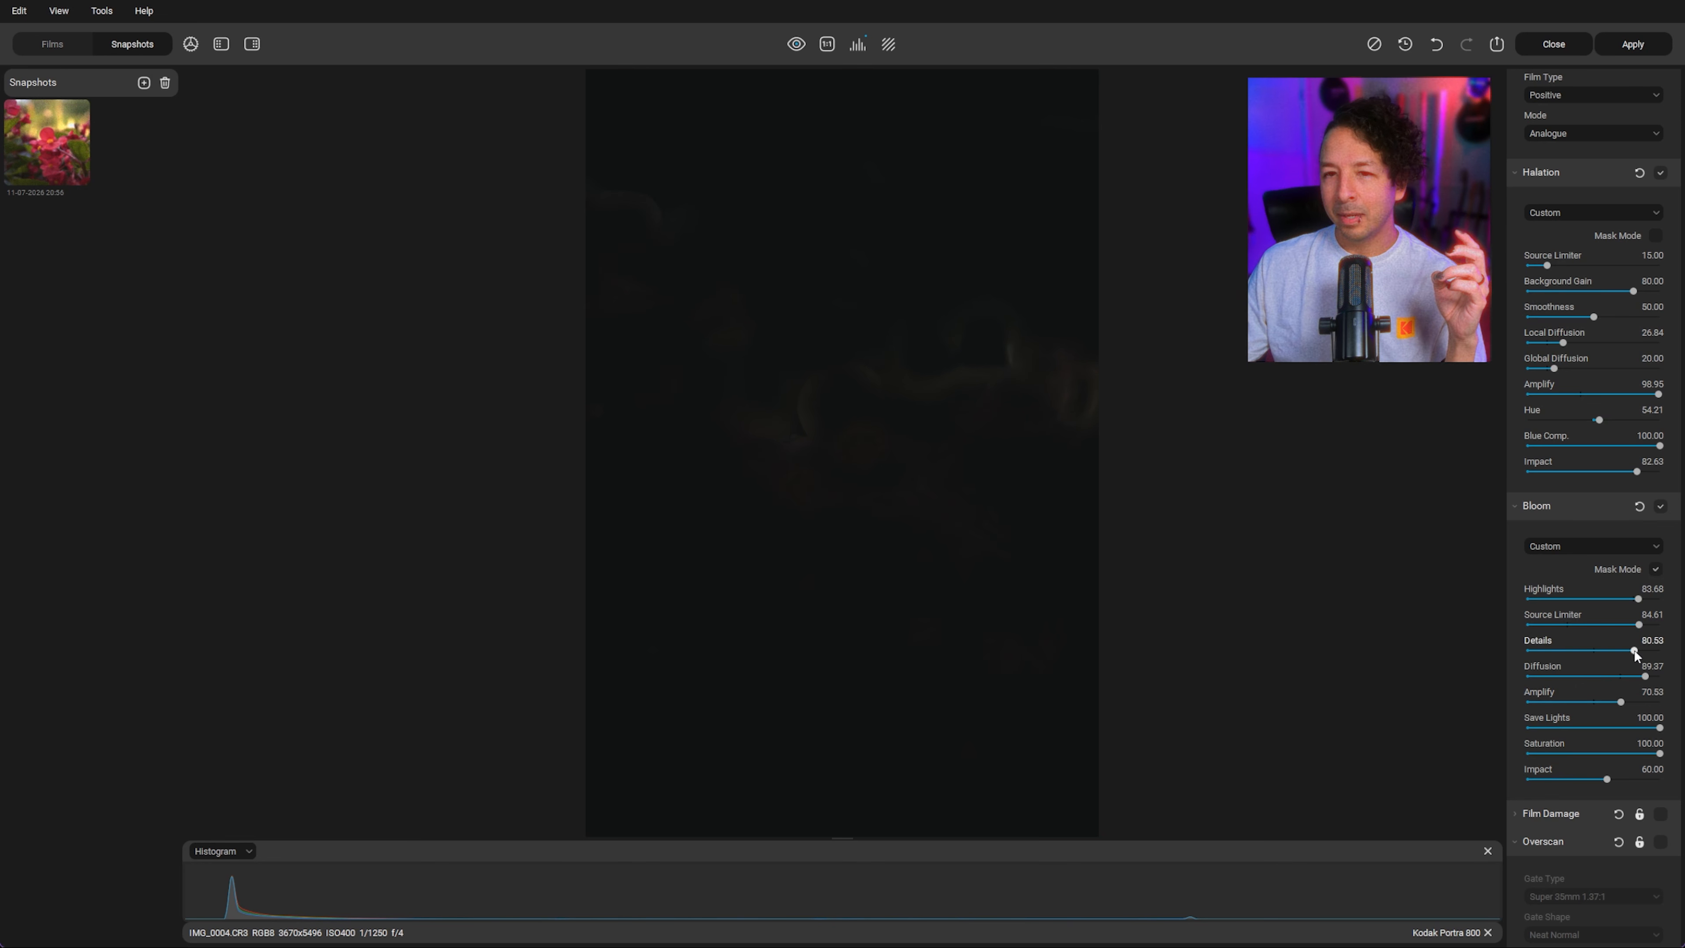
pyautogui.moveTo(1595, 624); pyautogui.dragTo(1576, 624)
pyautogui.click(1656, 569)
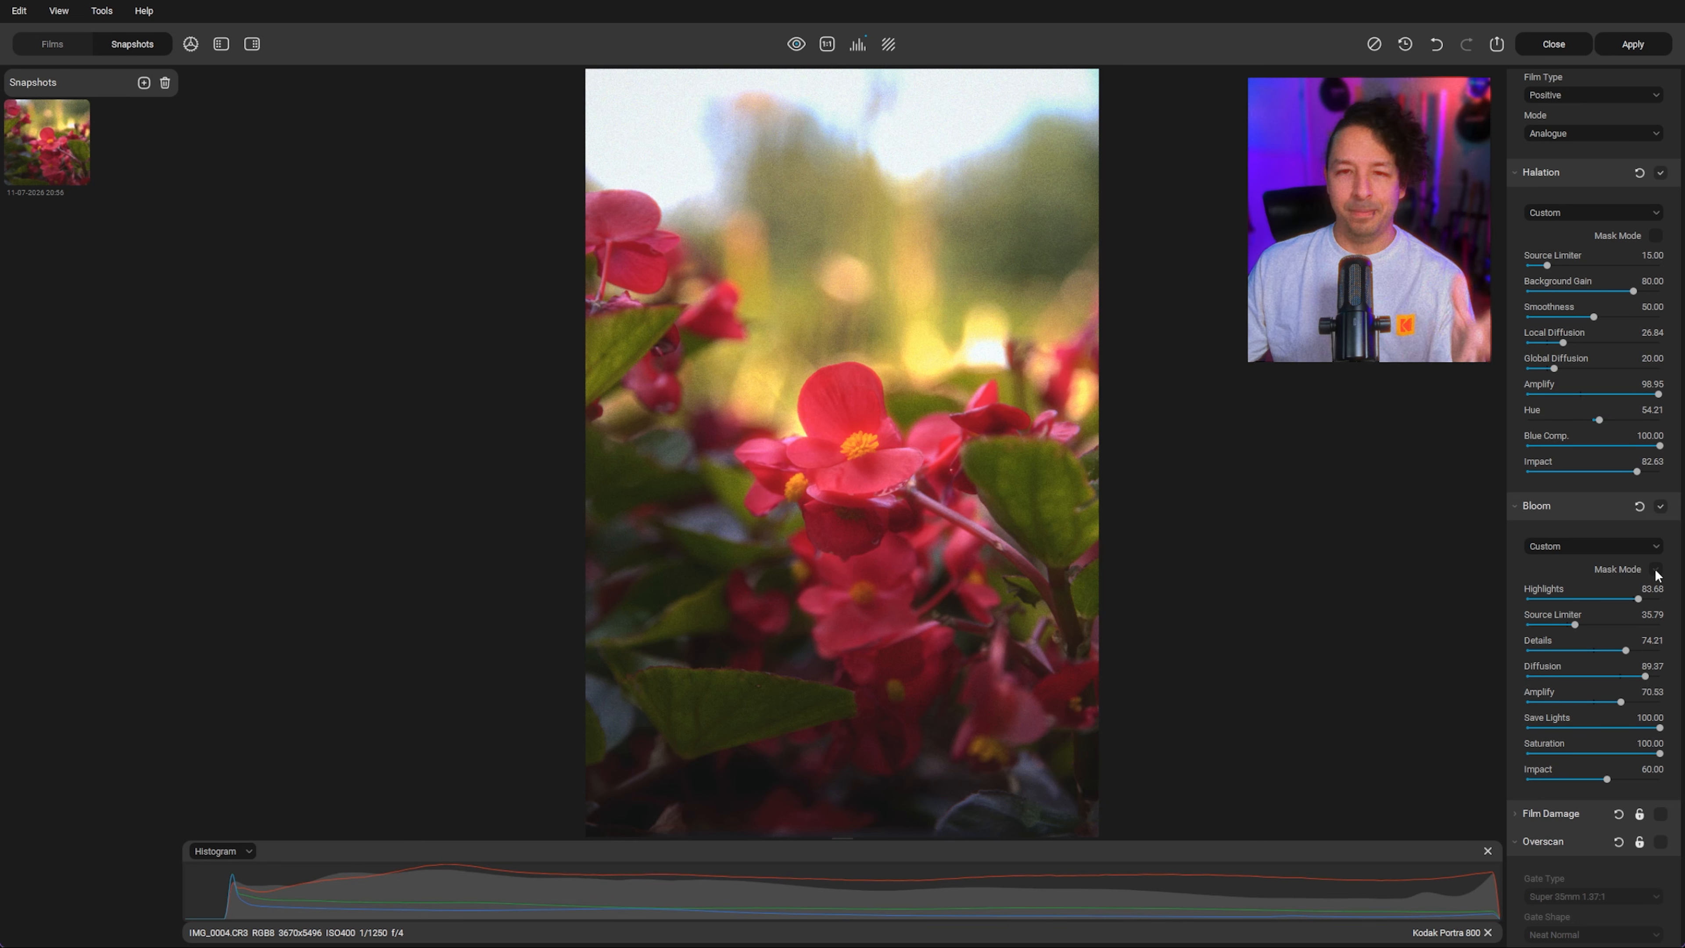
pyautogui.click(1561, 624)
pyautogui.moveTo(1560, 622); pyautogui.dragTo(1570, 621)
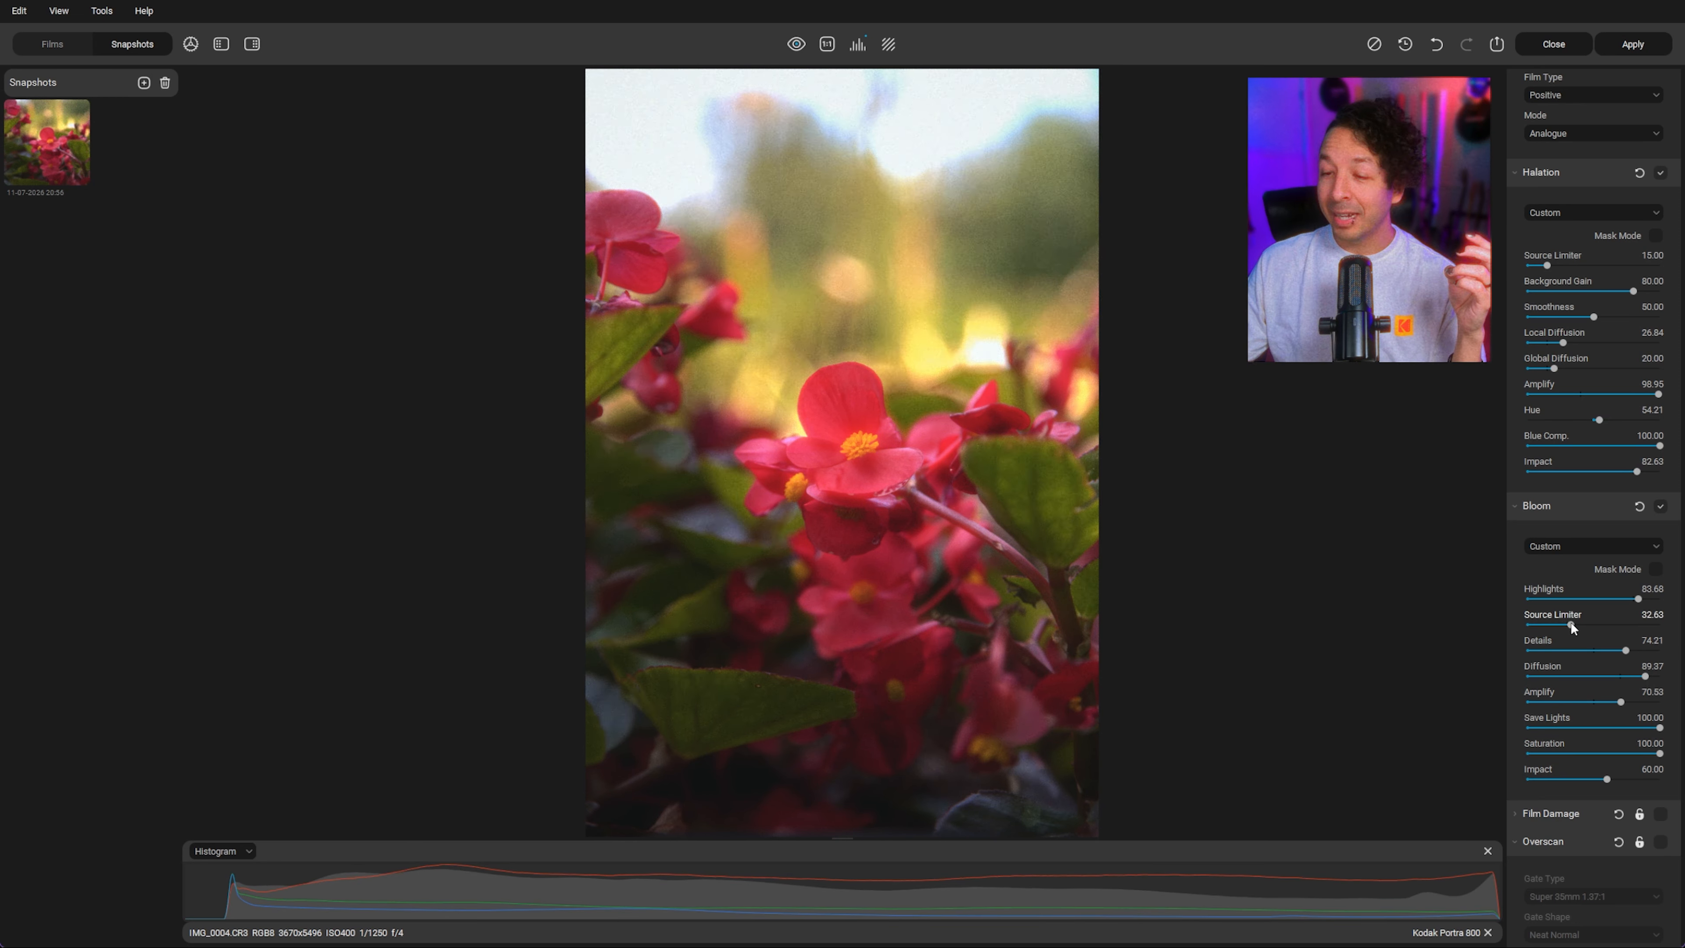
# Step: Collapse the Bloom section and save a new snapshot of the edit
pyautogui.click(1525, 505)
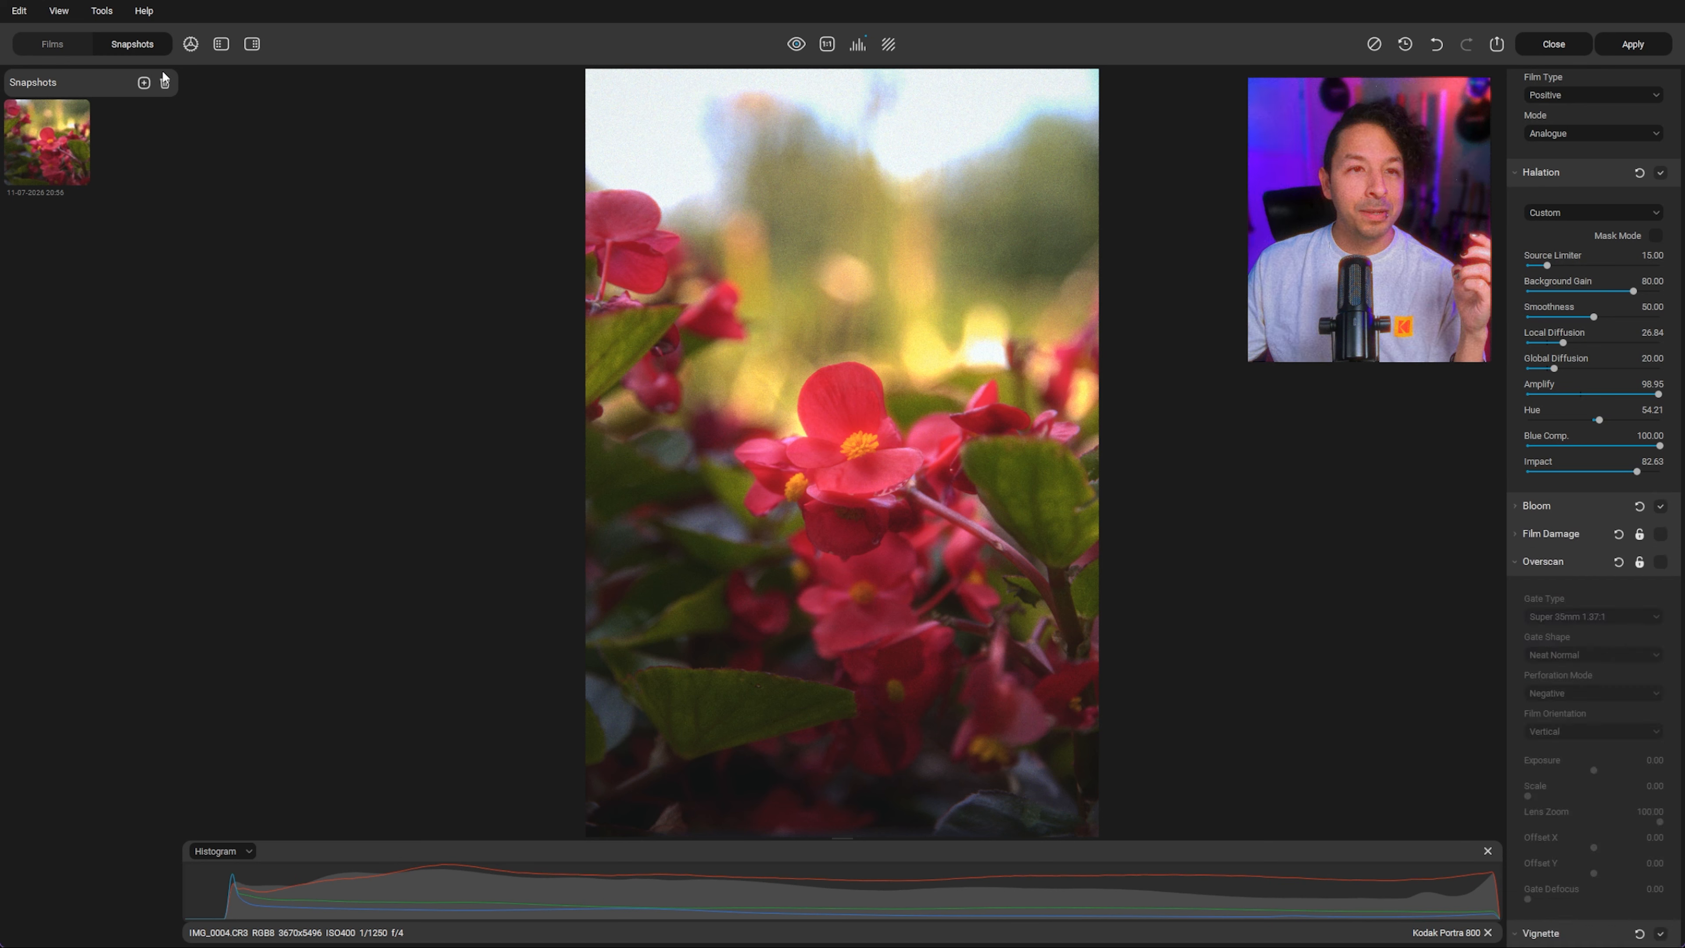
pyautogui.click(144, 83)
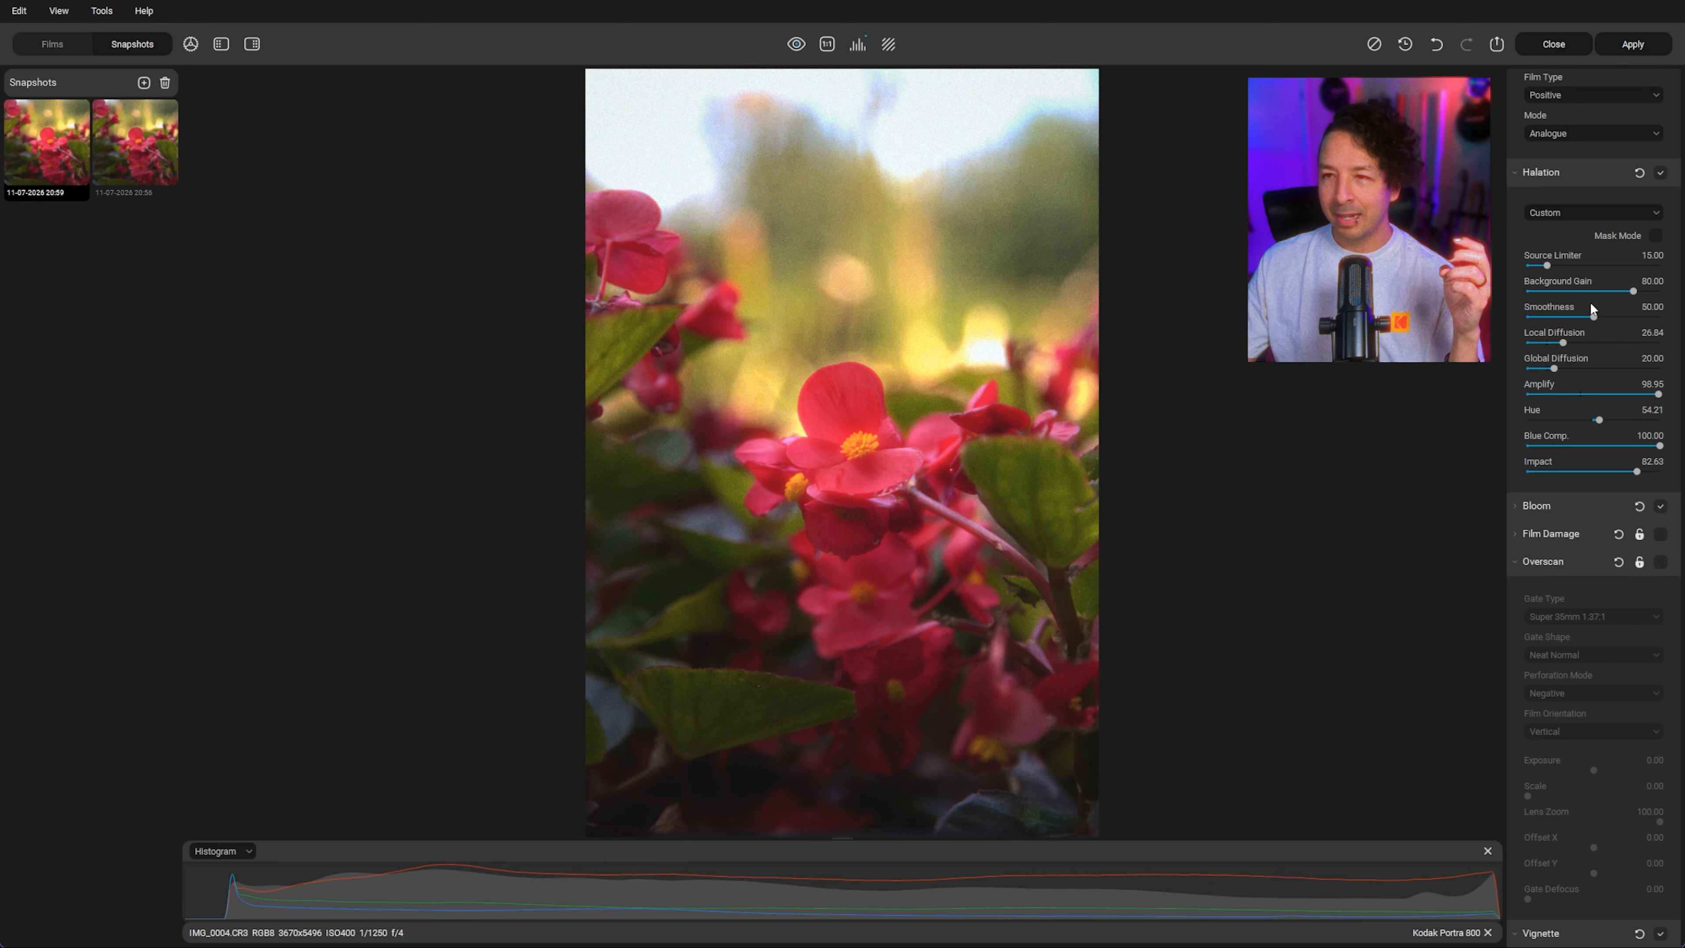
# Step: Crop the photo to a 4:5 portrait ratio, positioning the frame over the flowers, and confirm
pyautogui.scroll(-15, 1602, 273)
pyautogui.scroll(15, 1603, 279)
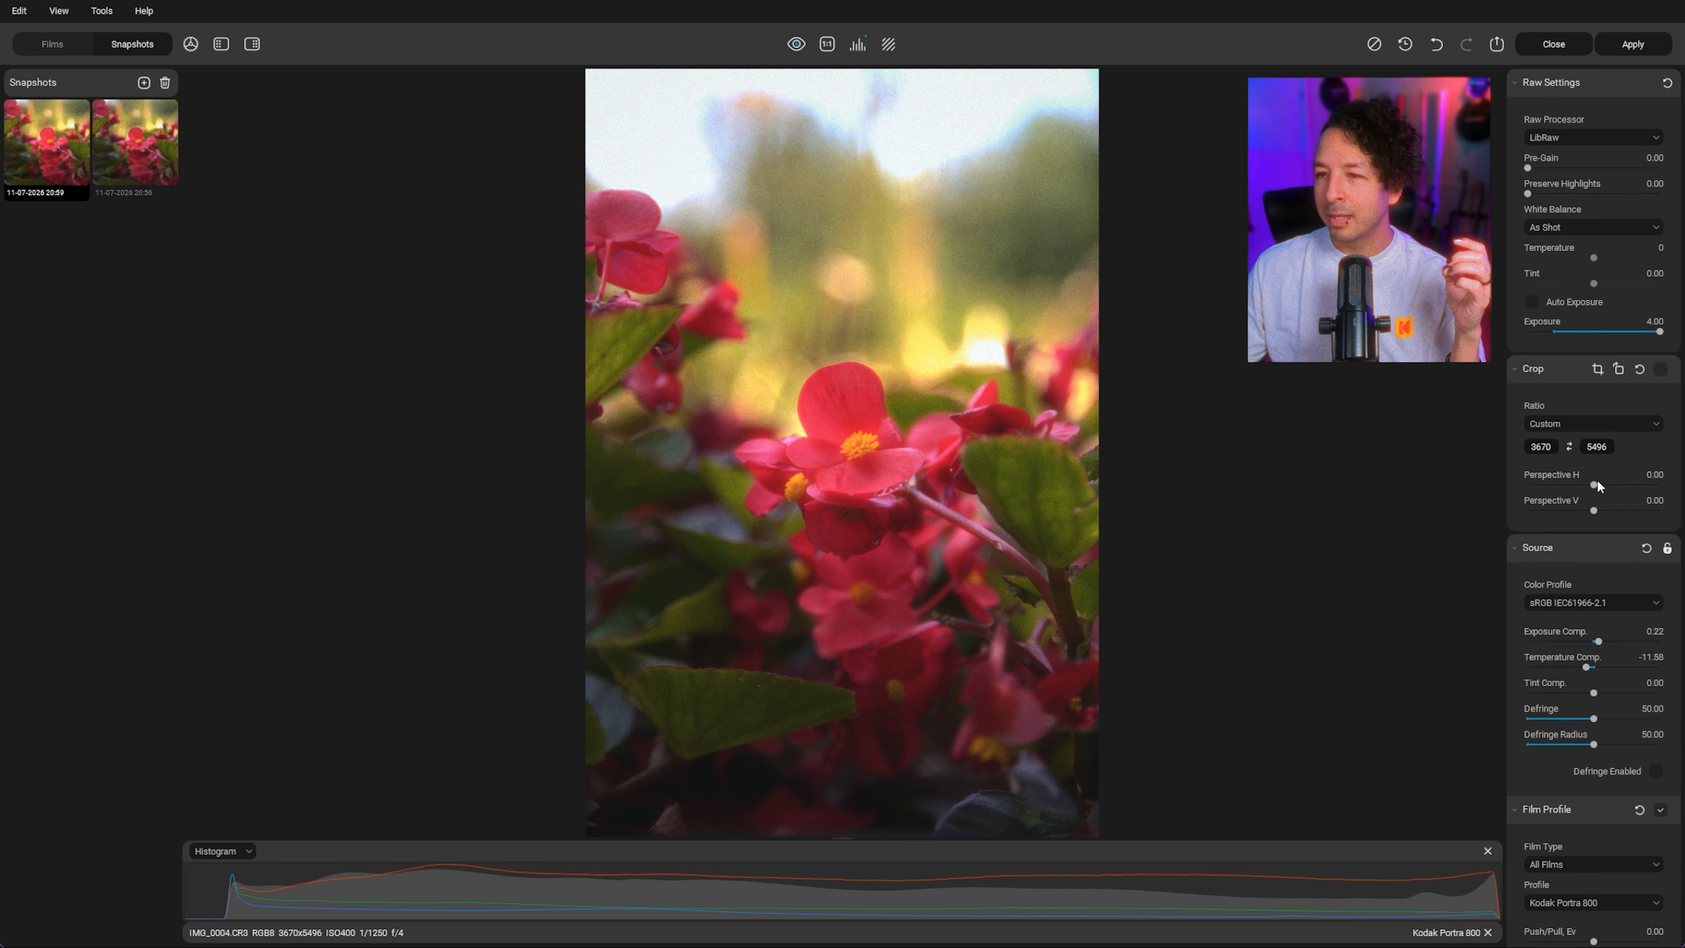
pyautogui.click(1569, 446)
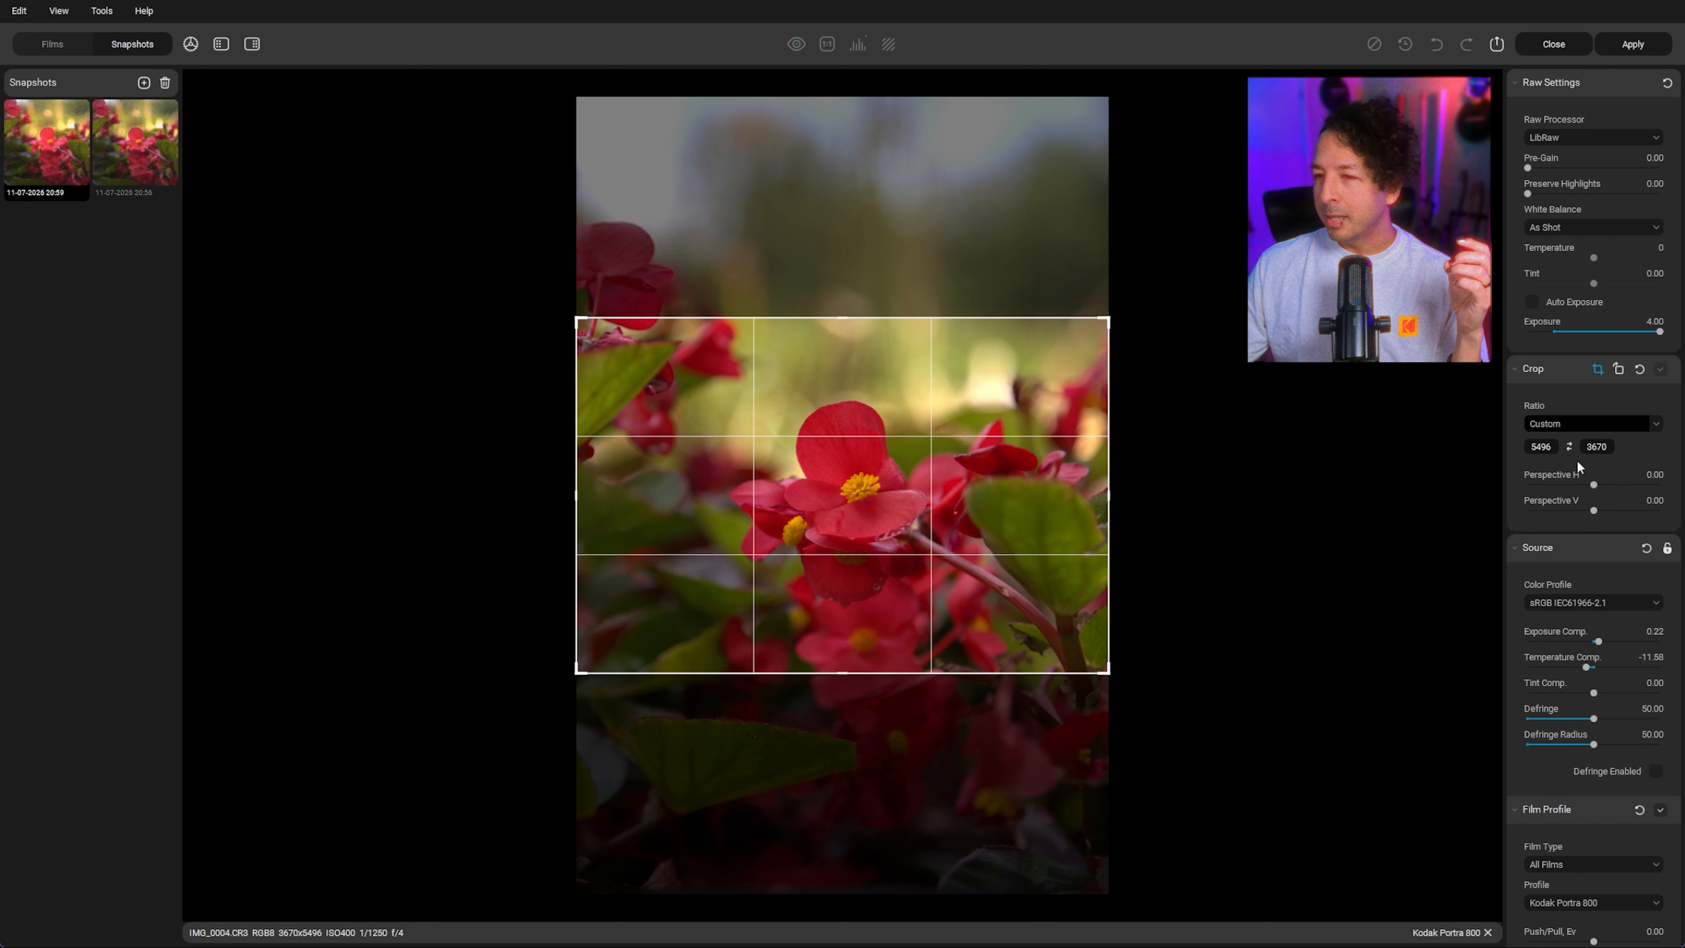
pyautogui.click(1579, 424)
pyautogui.click(1571, 590)
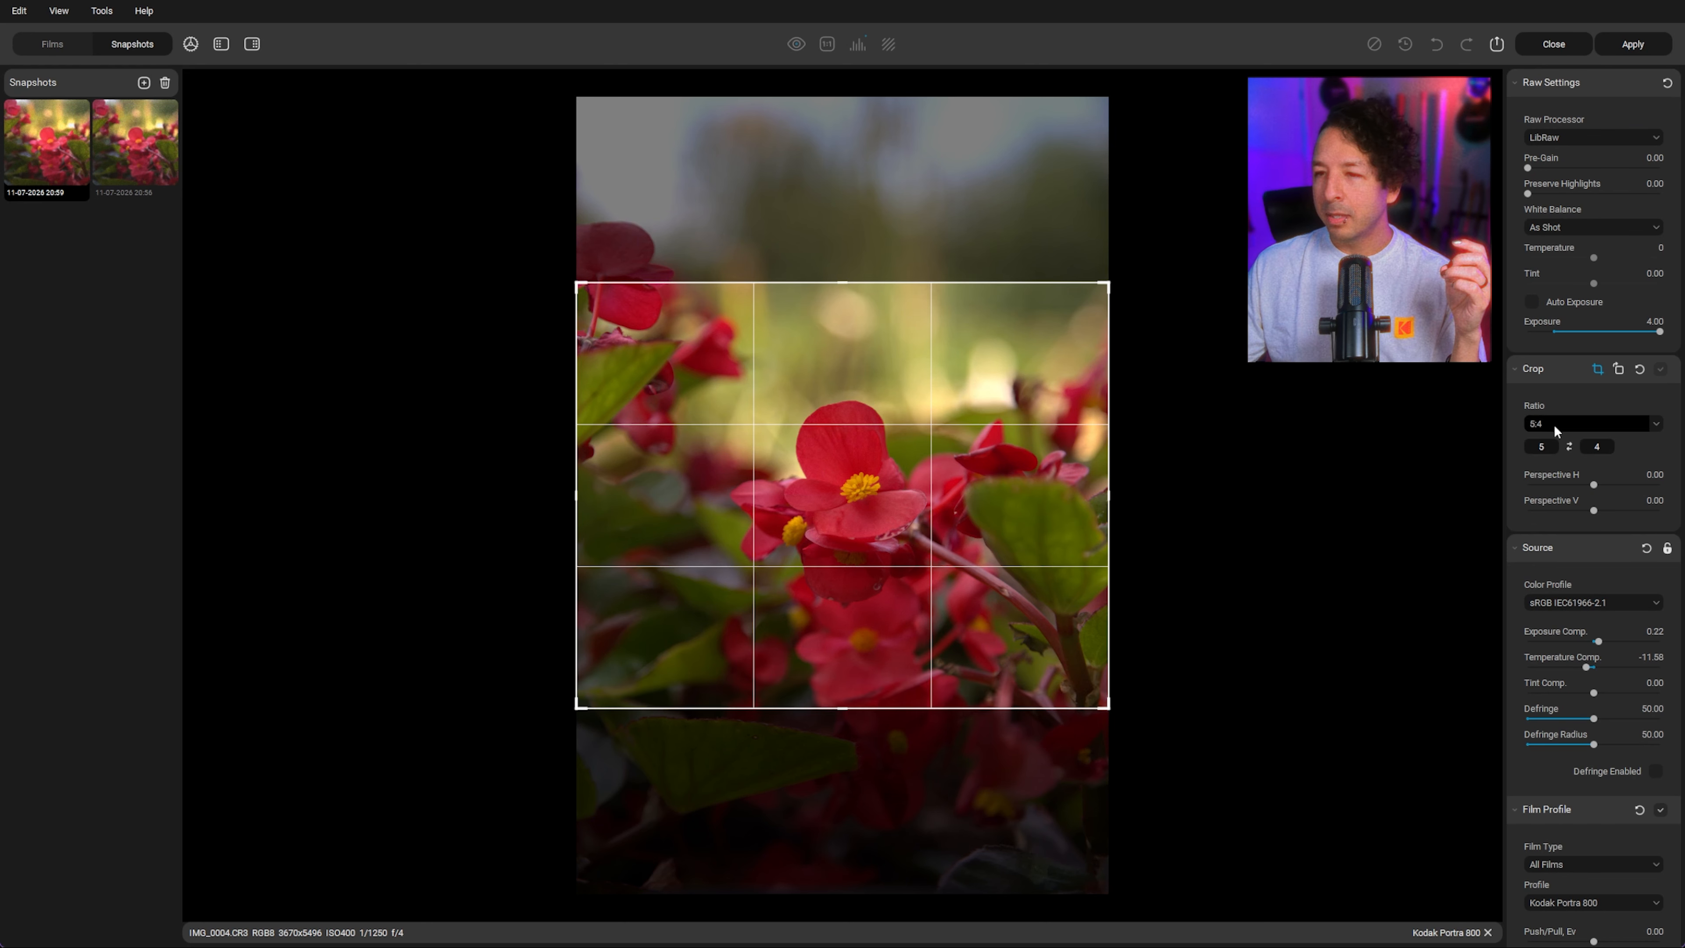
pyautogui.click(1567, 449)
pyautogui.moveTo(866, 535)
pyautogui.mouseDown()
pyautogui.moveTo(866, 509)
pyautogui.moveTo(864, 529)
pyautogui.mouseUp()
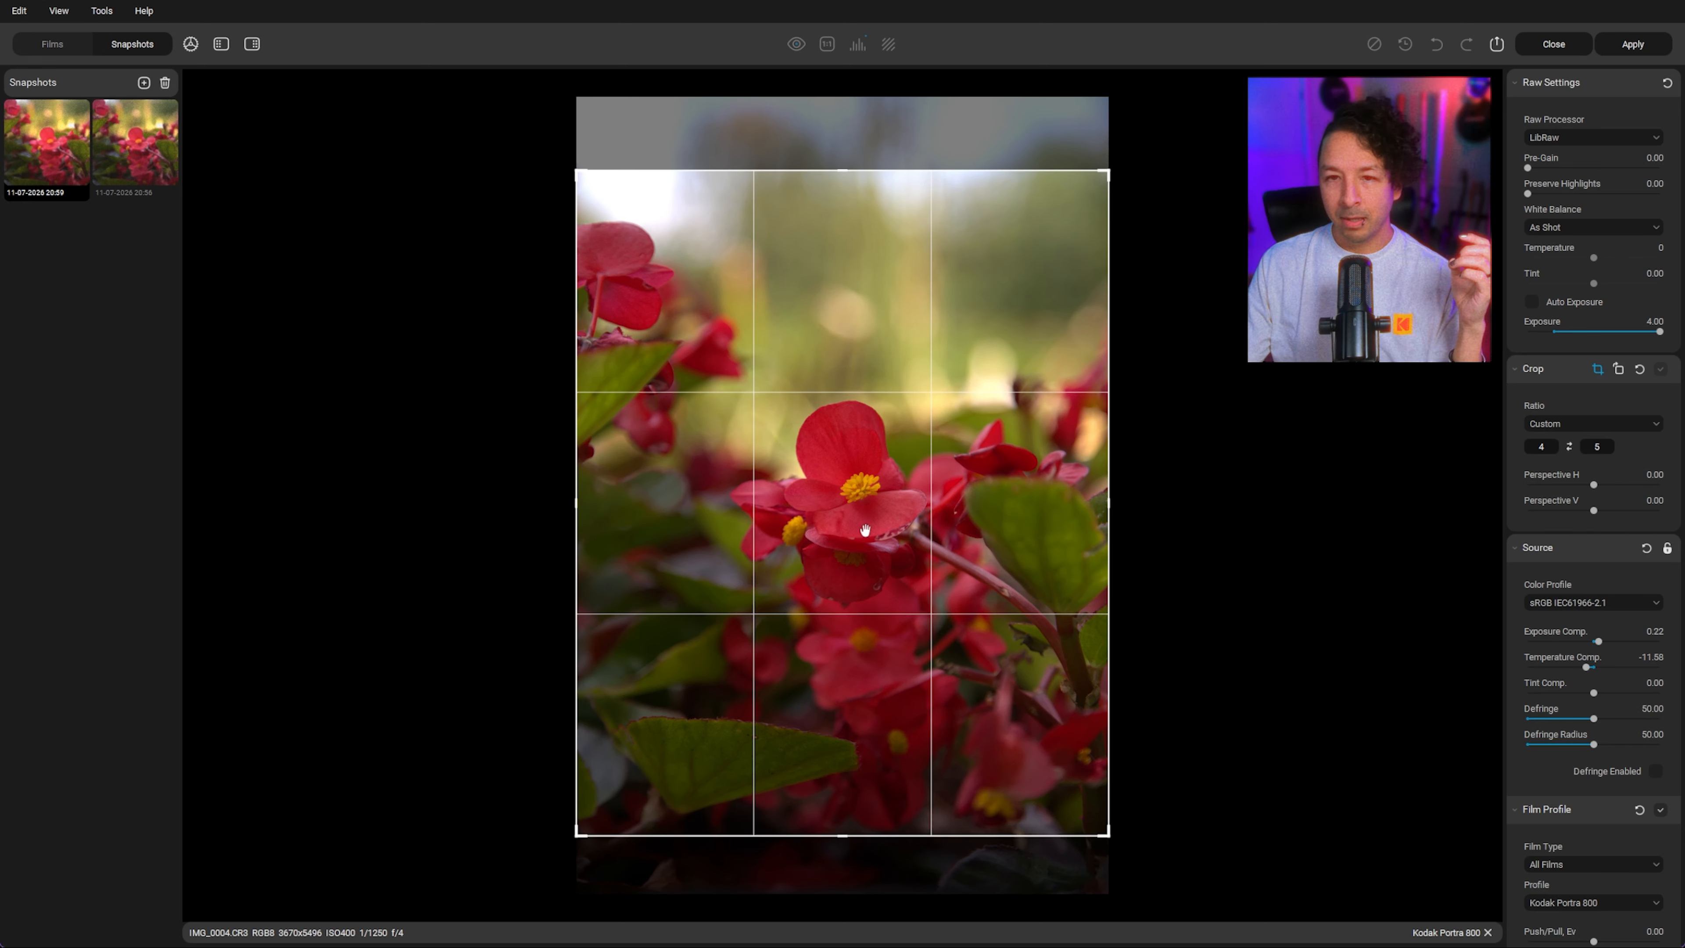
pyautogui.press('Return')
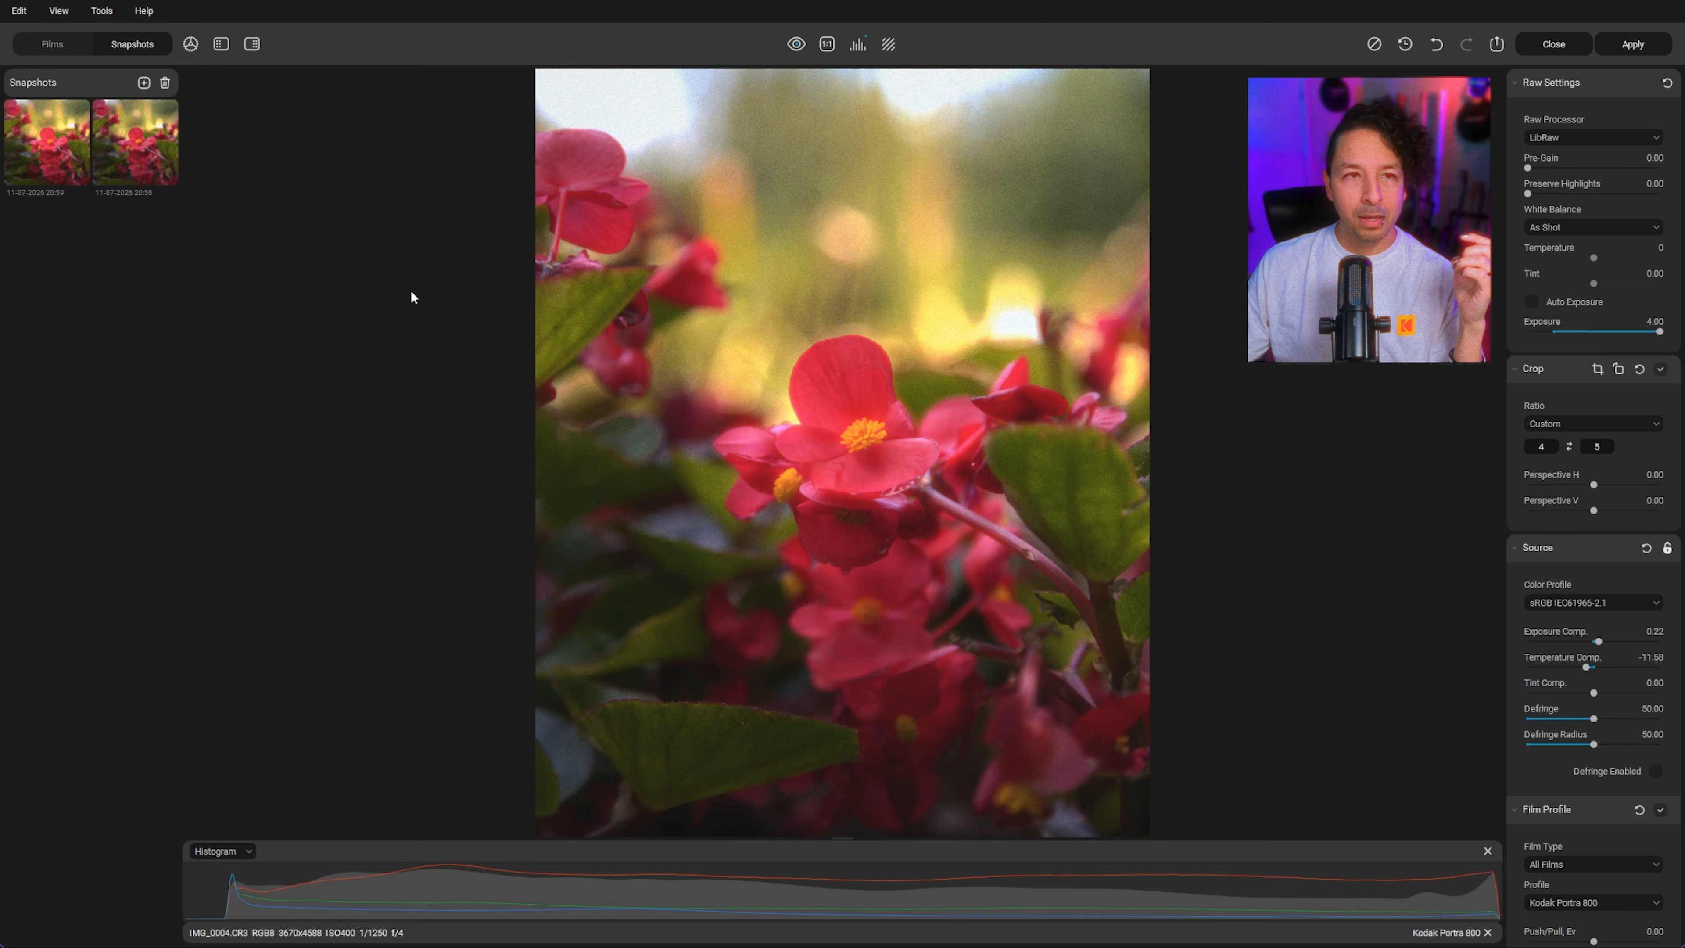
# Step: Save a snapshot of the cropped edit and apply the changes
pyautogui.click(143, 82)
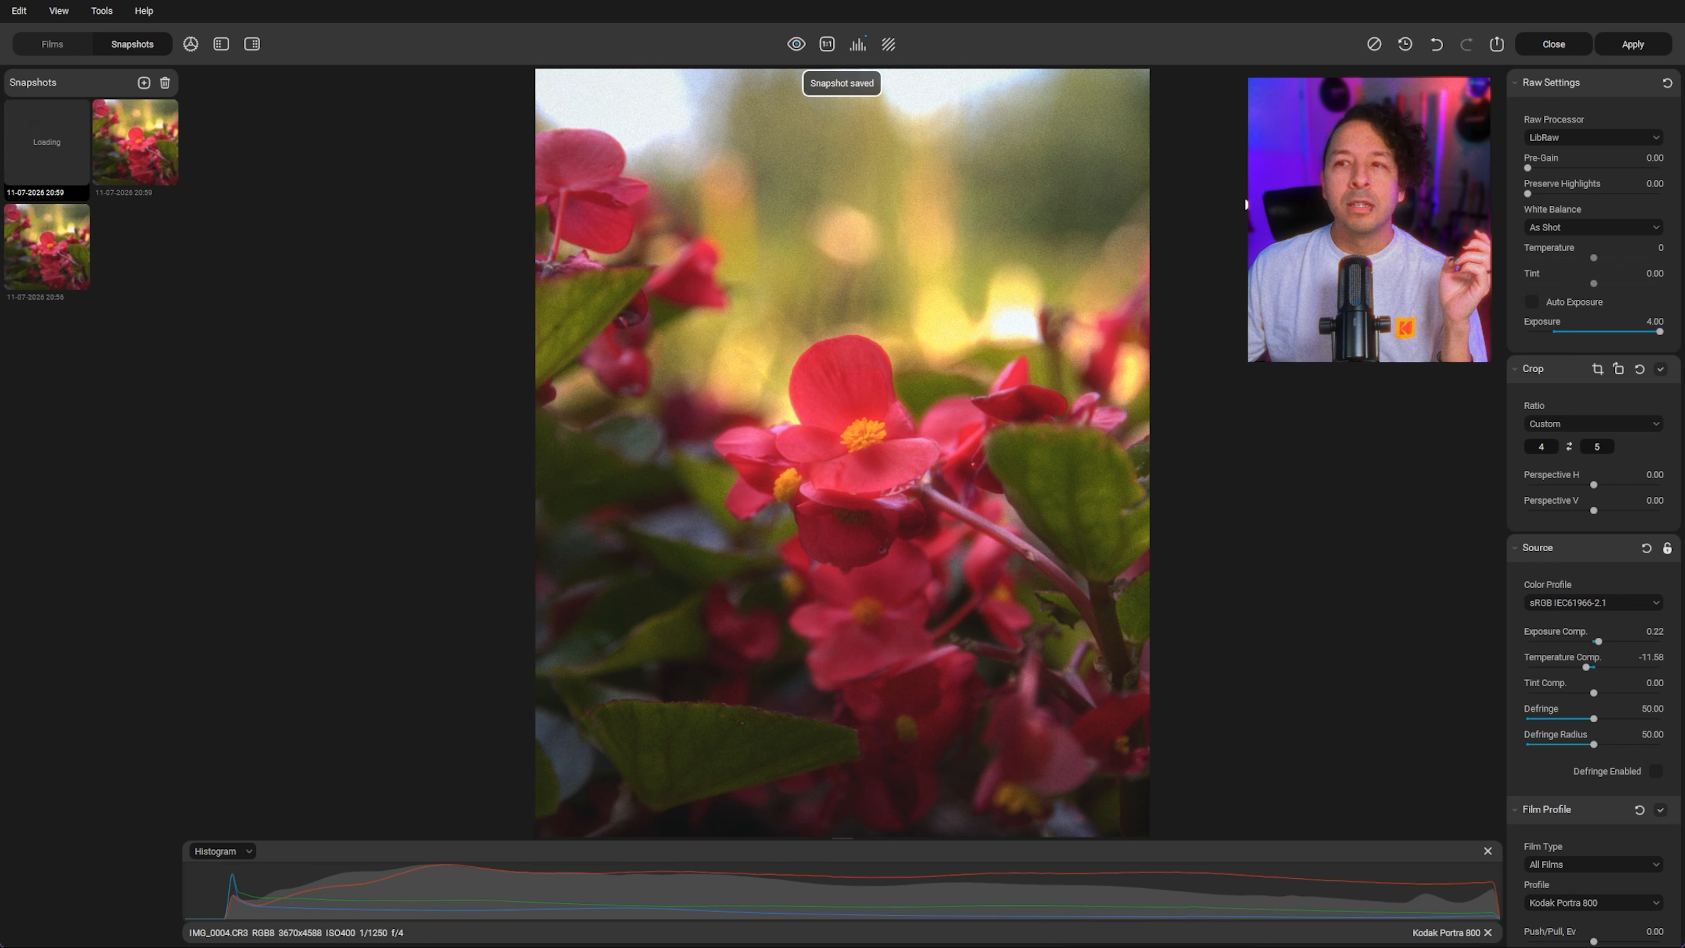
pyautogui.click(1633, 45)
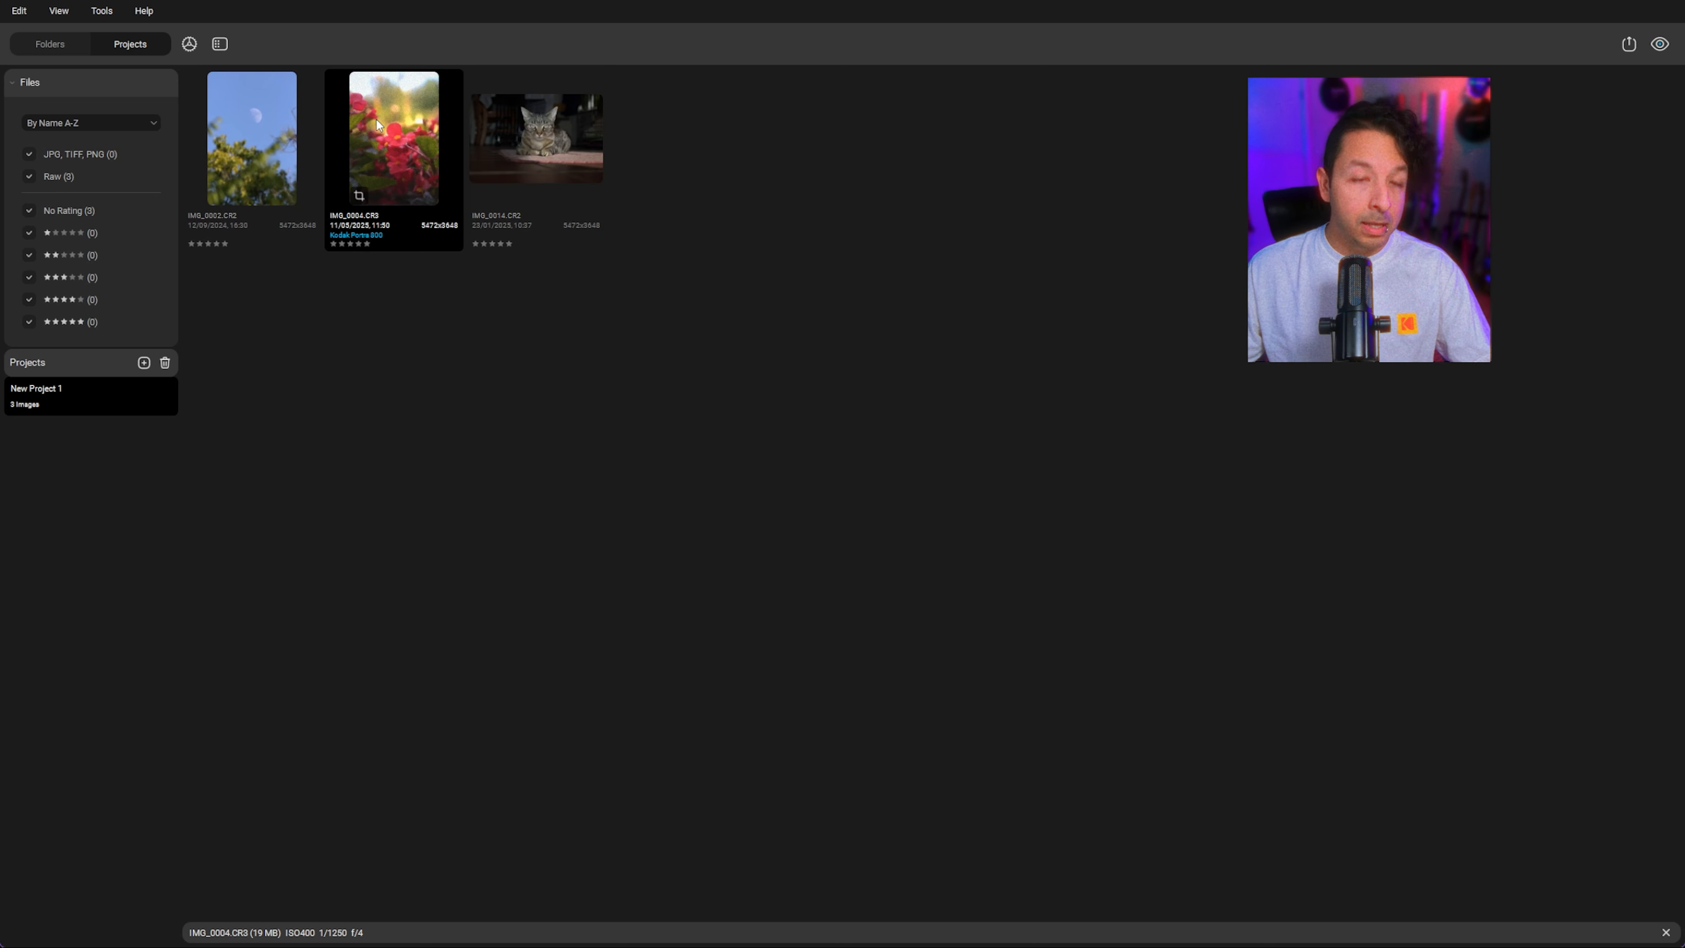
# Step: Copy the edits from the flower photo IMG_0004.CR3
pyautogui.hotkey('ctrl', 'a')
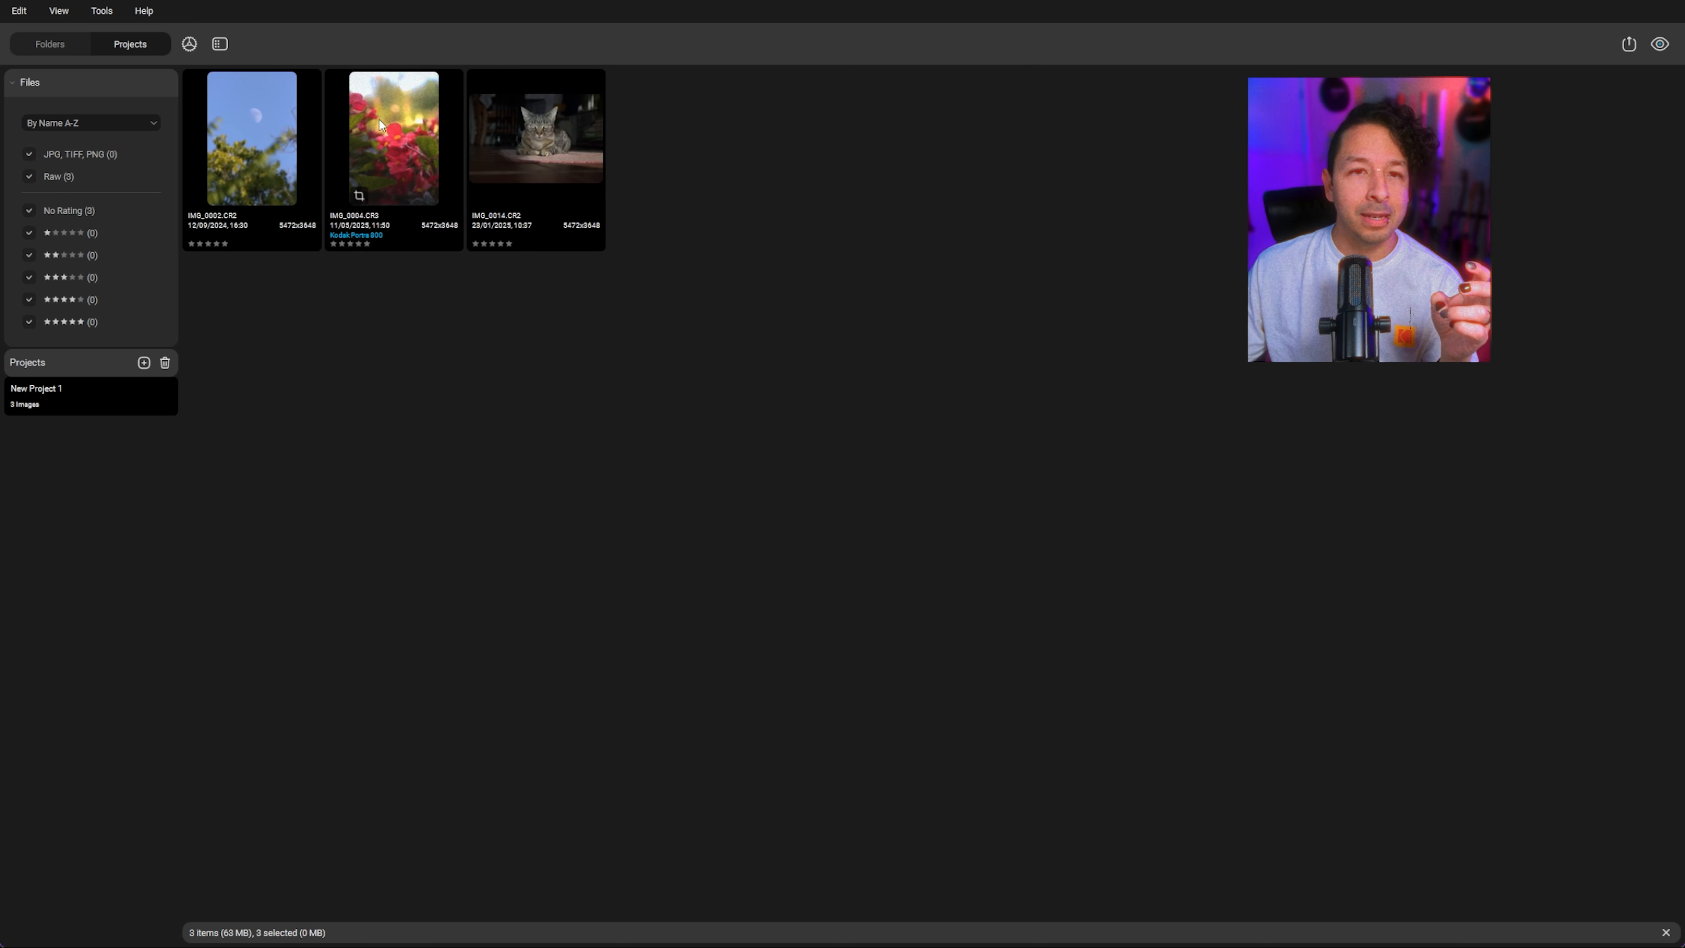
pyautogui.click(381, 121)
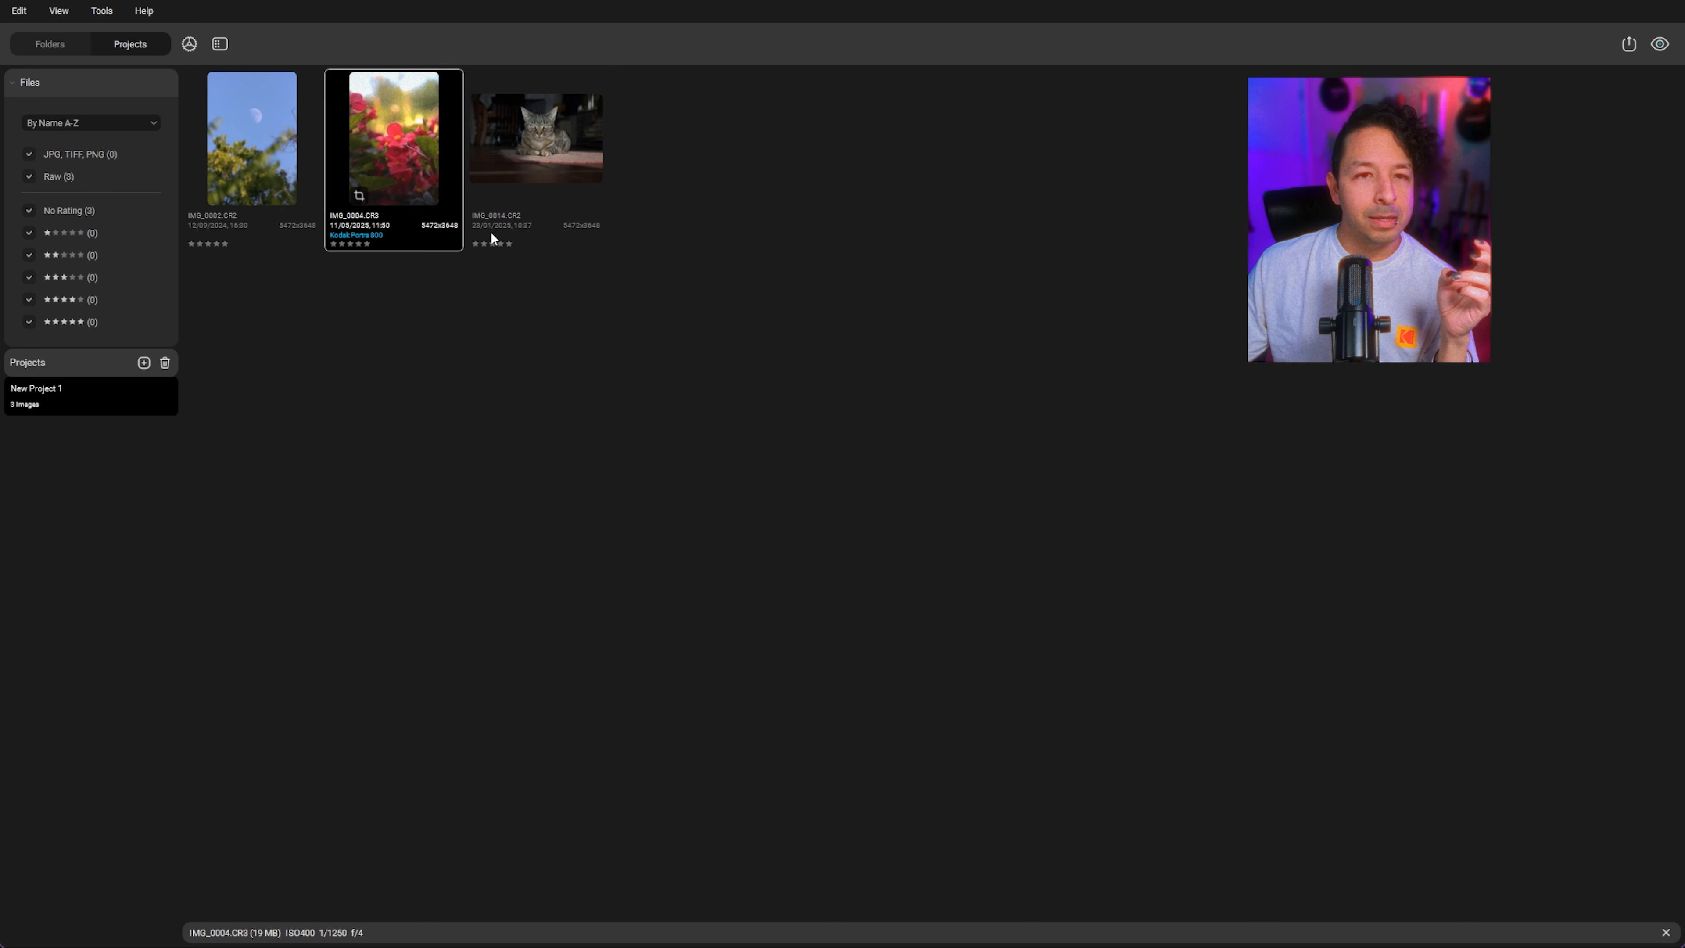
pyautogui.hotkey('ctrl', 'c')
# Step: Paste the copied edits onto the cat photo IMG_0014.CR2
pyautogui.click(514, 157)
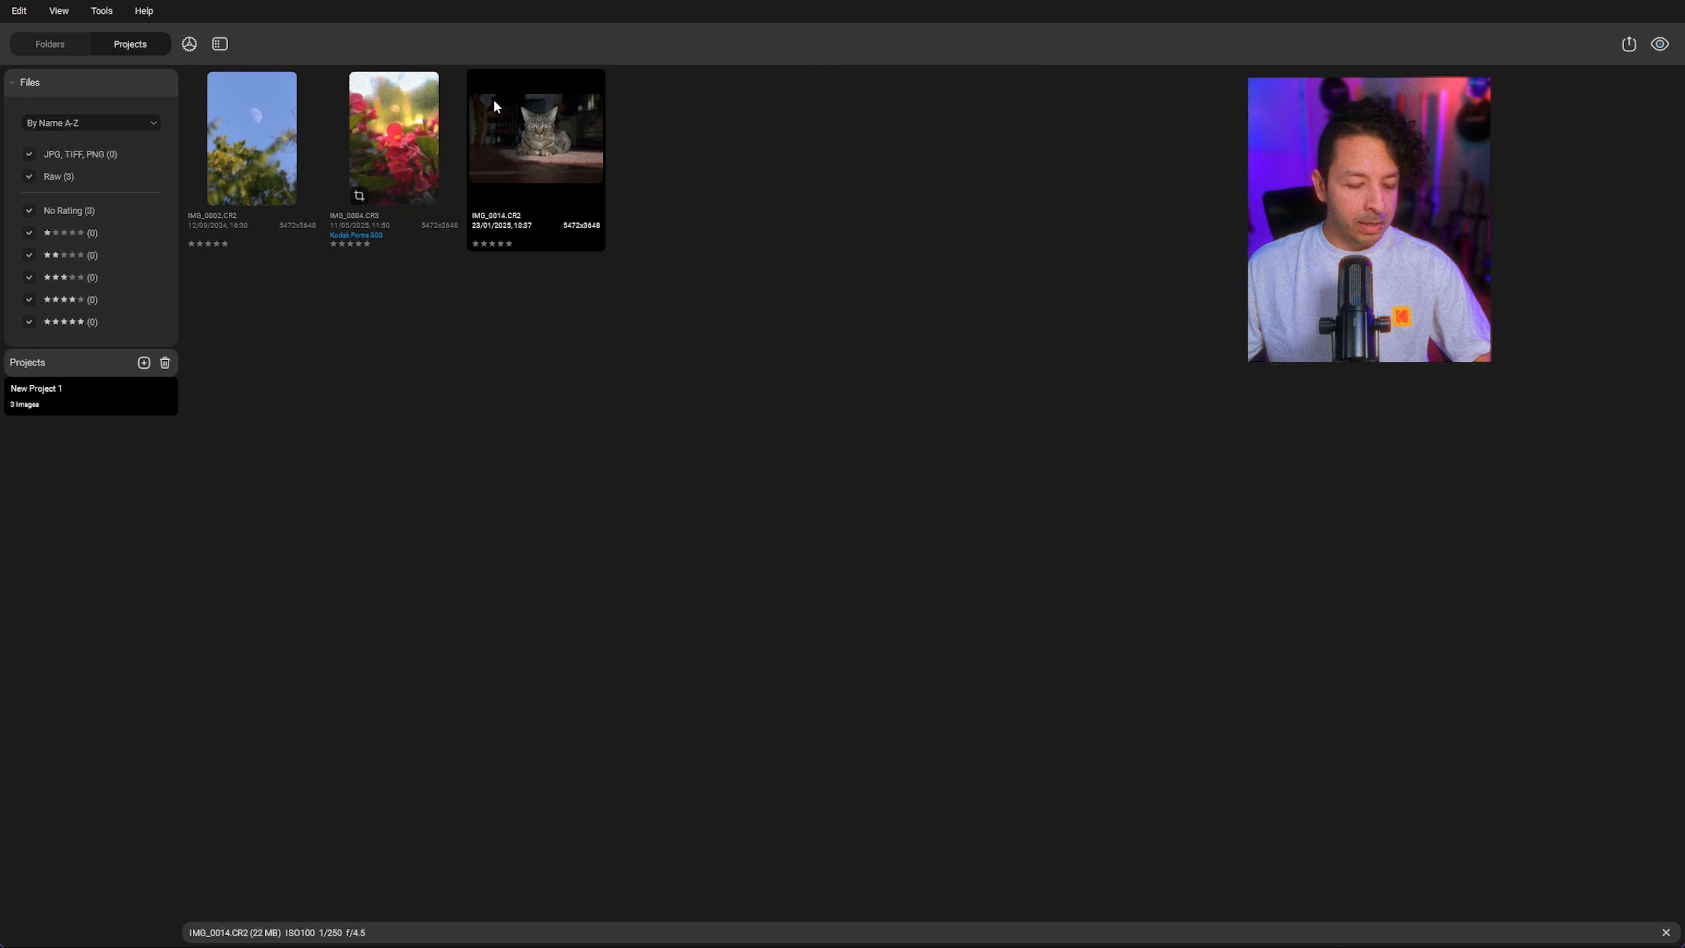
pyautogui.hotkey('ctrl', 'a')
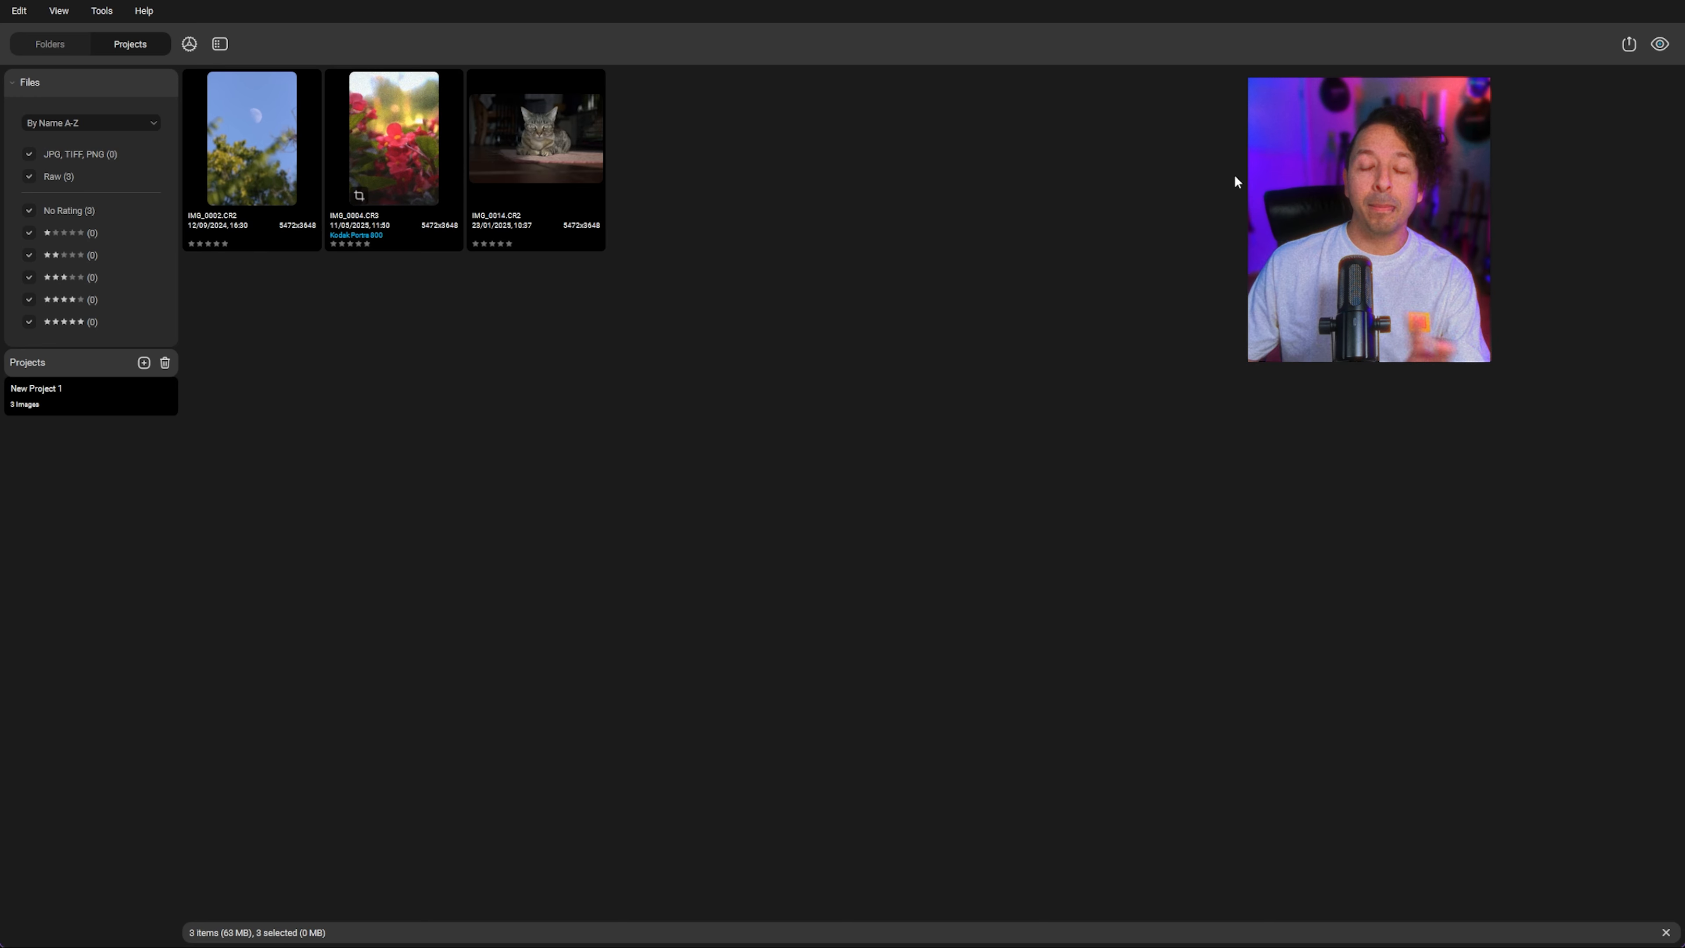
pyautogui.click(516, 212)
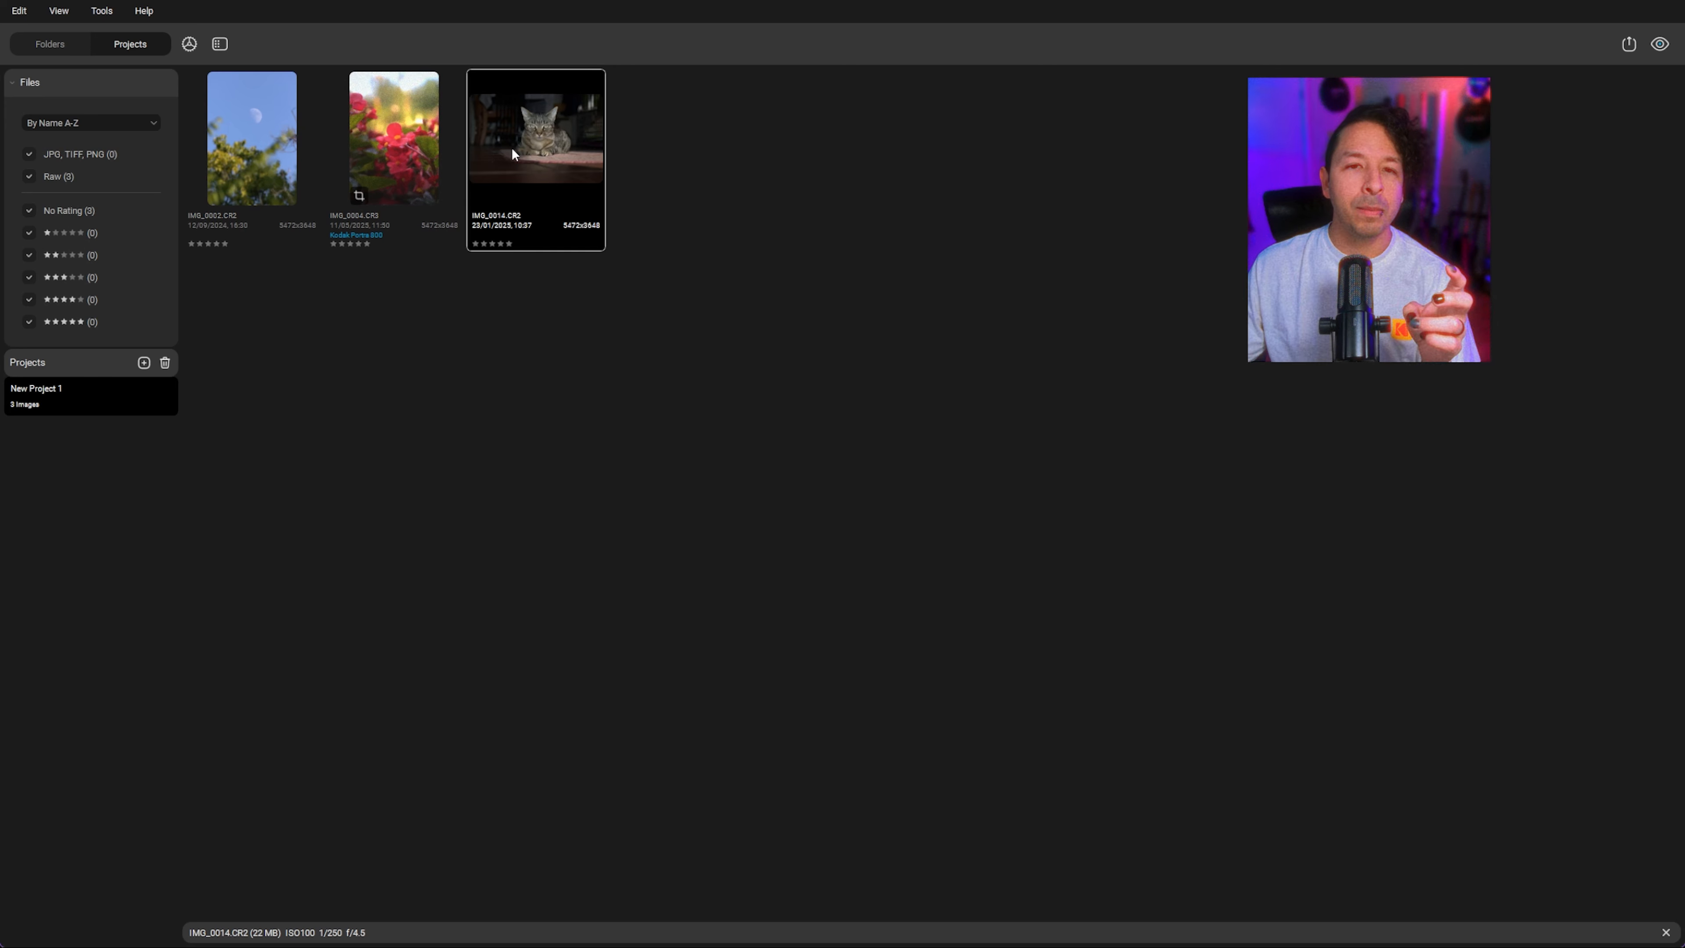
pyautogui.hotkey('ctrl', 'v')
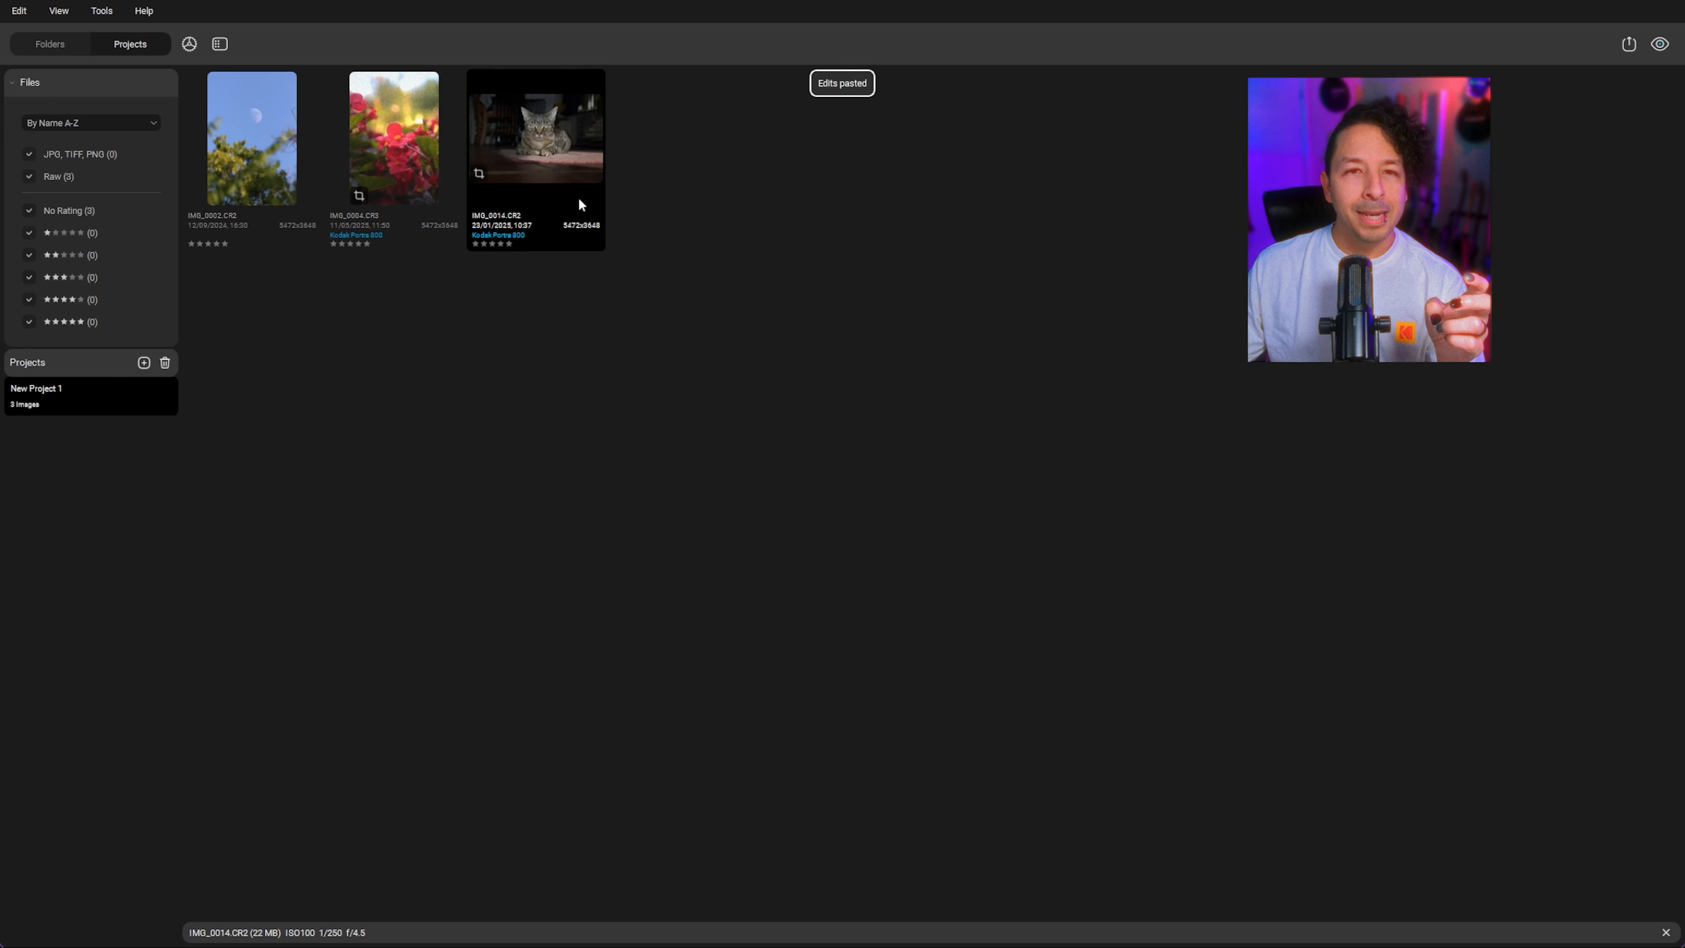
# Step: Paste the copied edits onto the moon photo IMG_0002.CR2
pyautogui.click(286, 135)
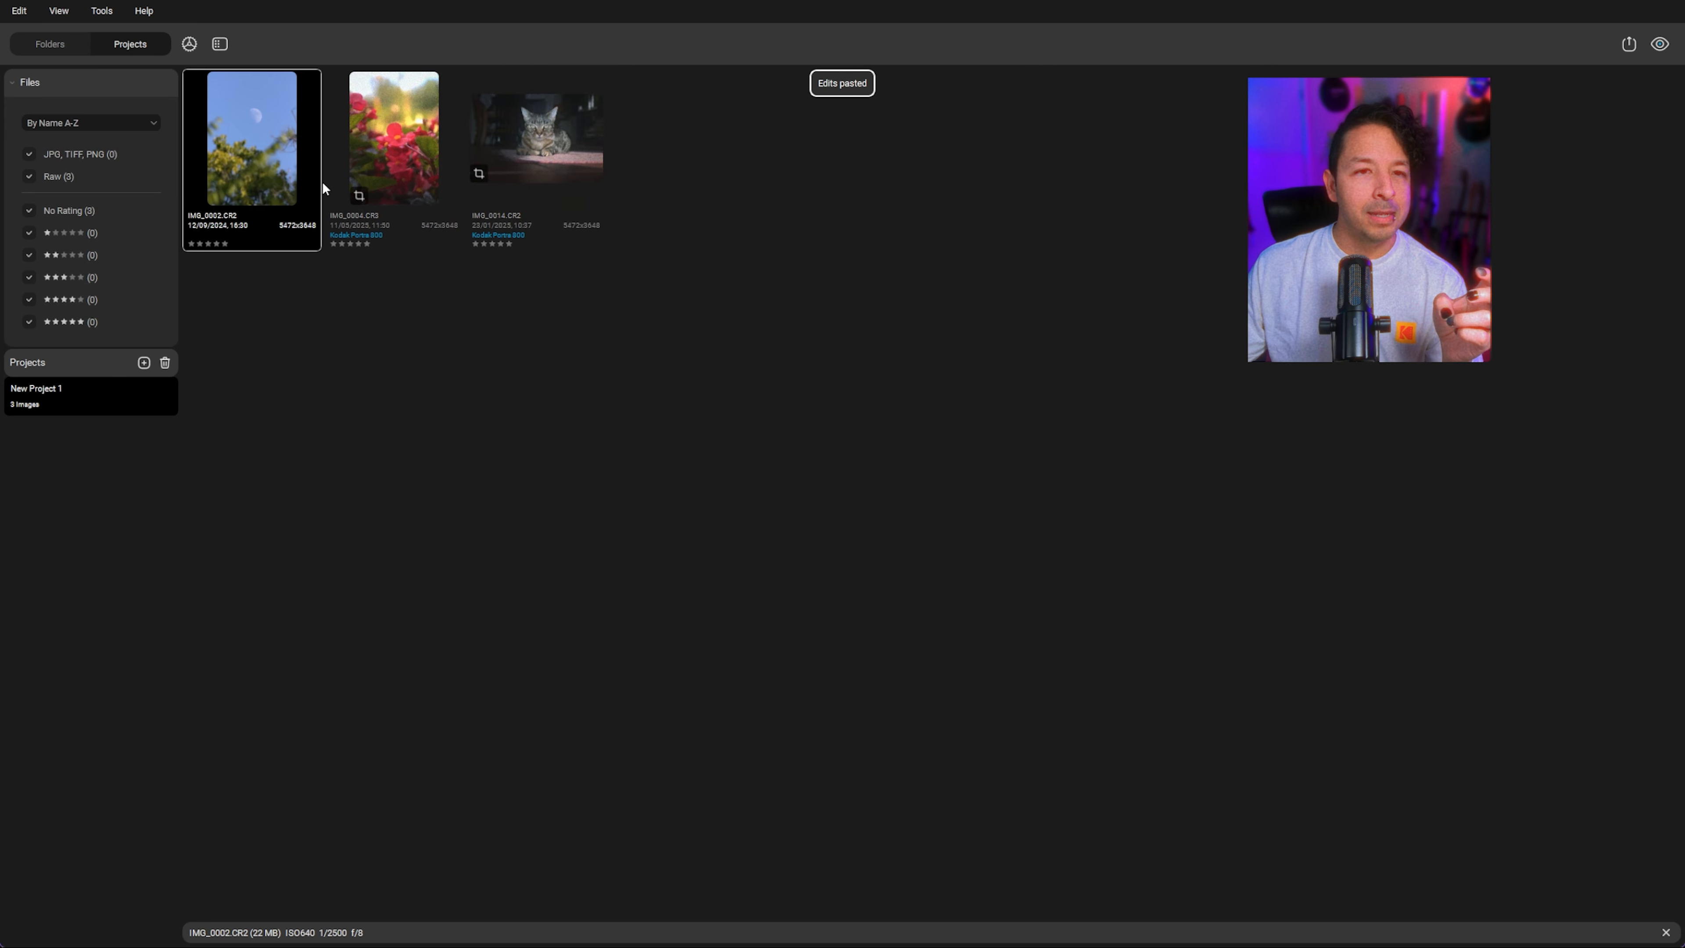
pyautogui.hotkey('ctrl', 'v')
pyautogui.click(695, 445)
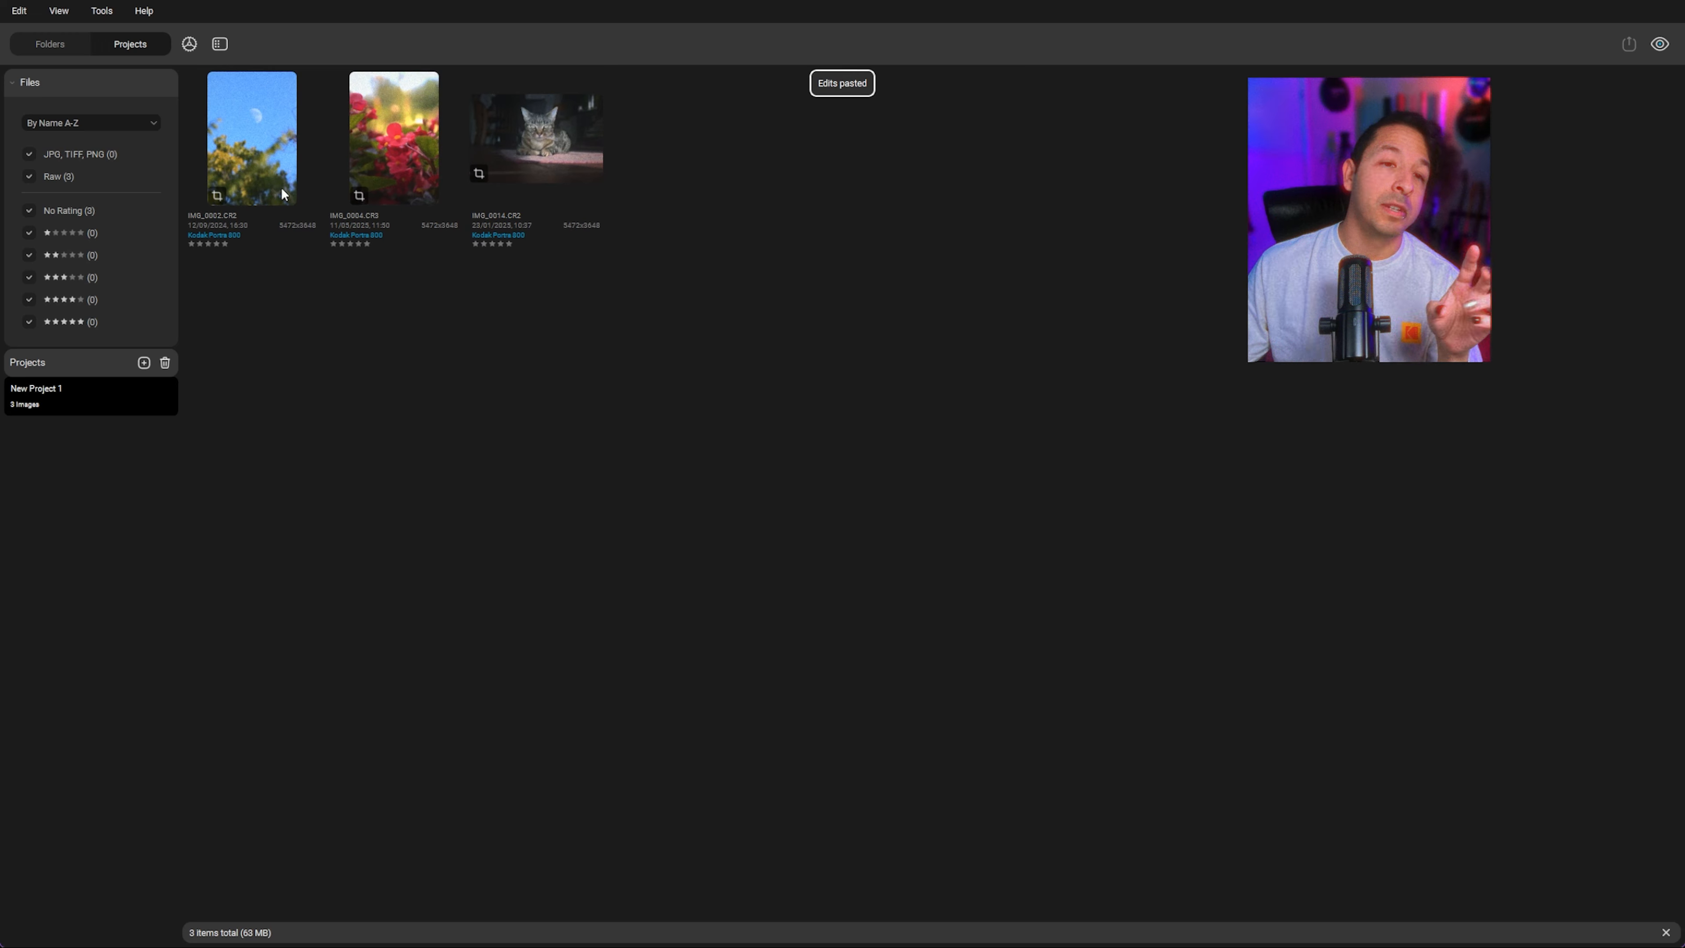
# Step: Open the moon photo and reposition its 4:5 portrait crop frame over the moon, then confirm the crop
pyautogui.doubleClick(280, 155)
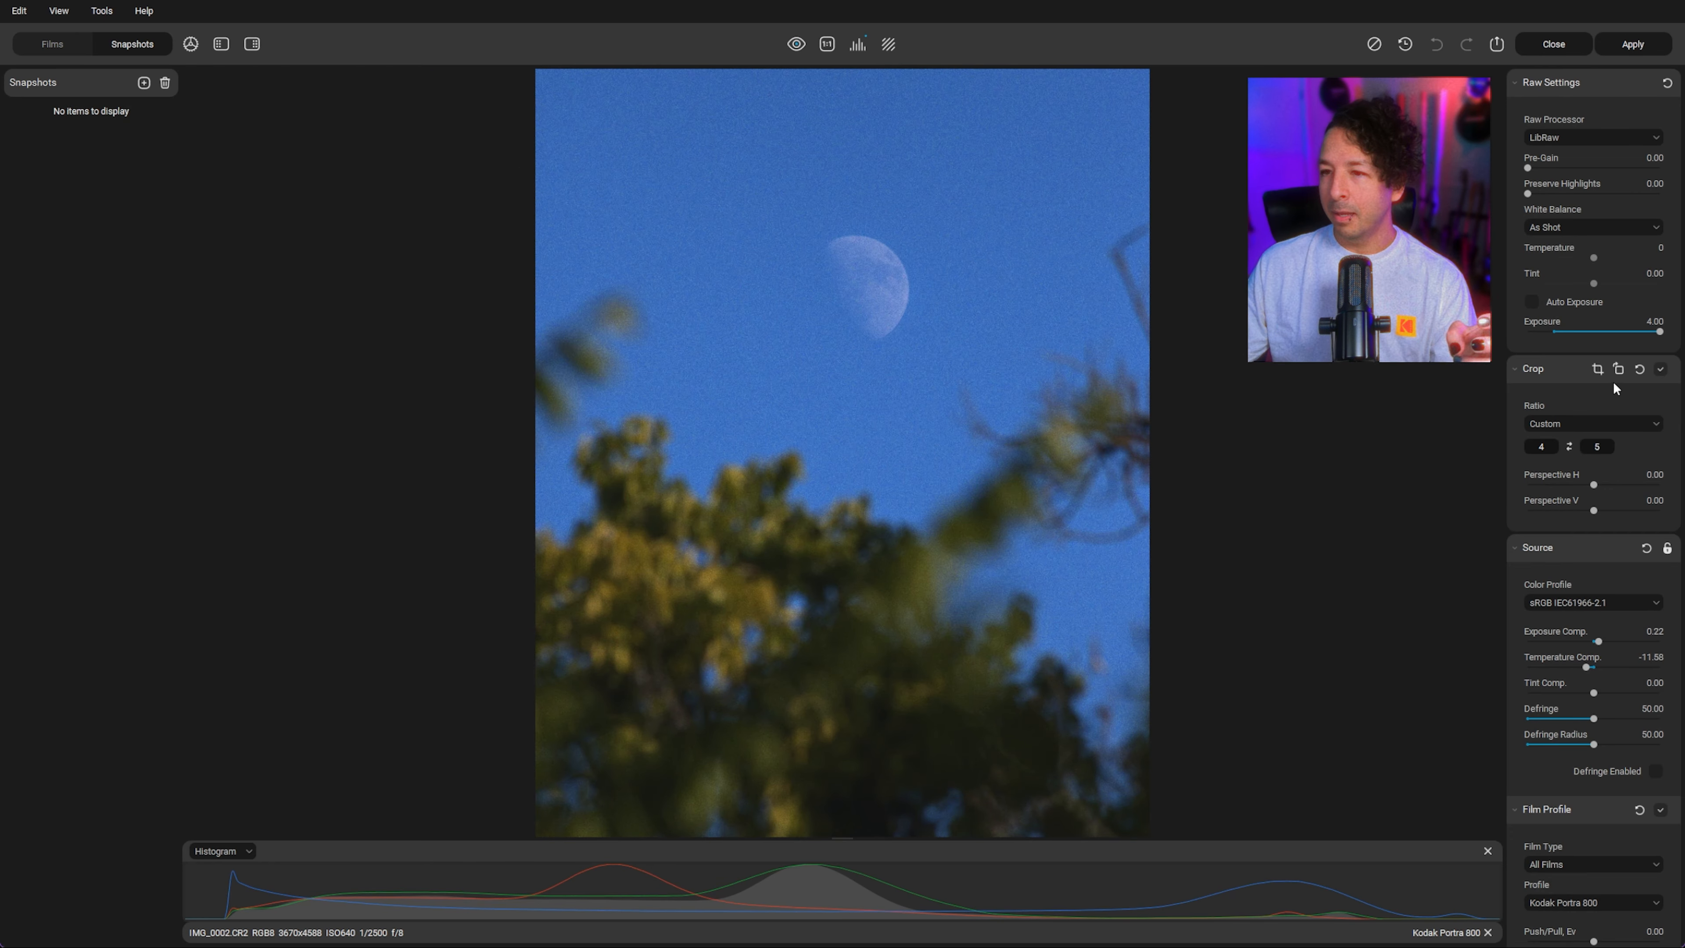
pyautogui.click(1568, 447)
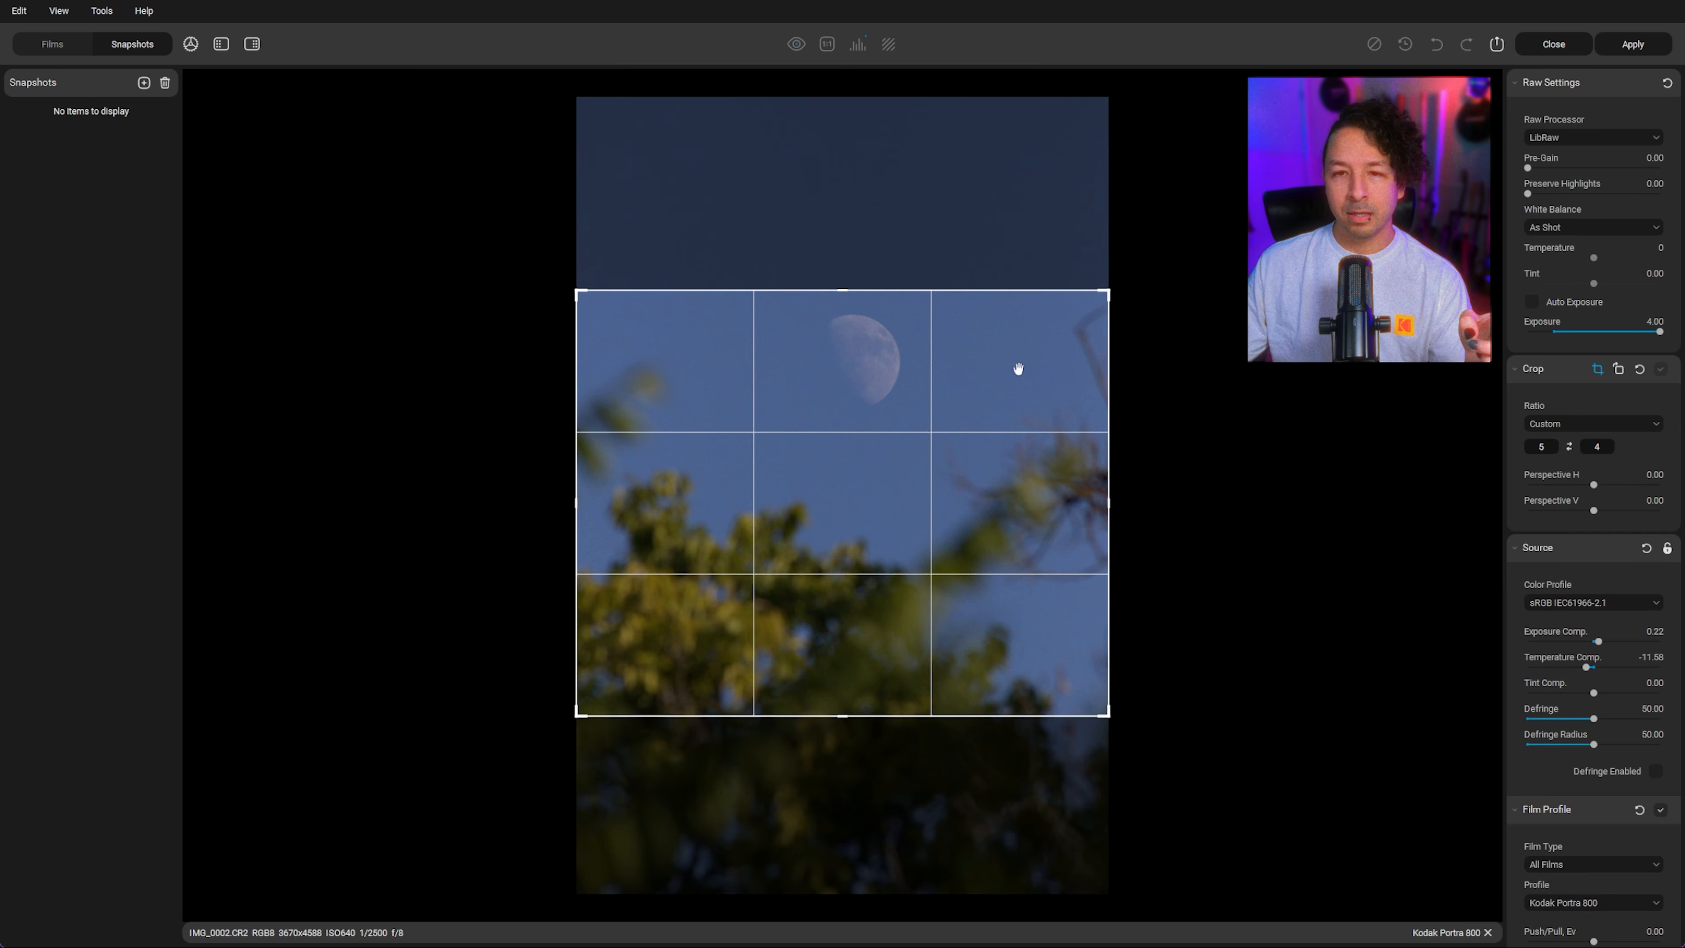
pyautogui.click(1568, 447)
pyautogui.moveTo(880, 406); pyautogui.dragTo(853, 501)
pyautogui.press('Return')
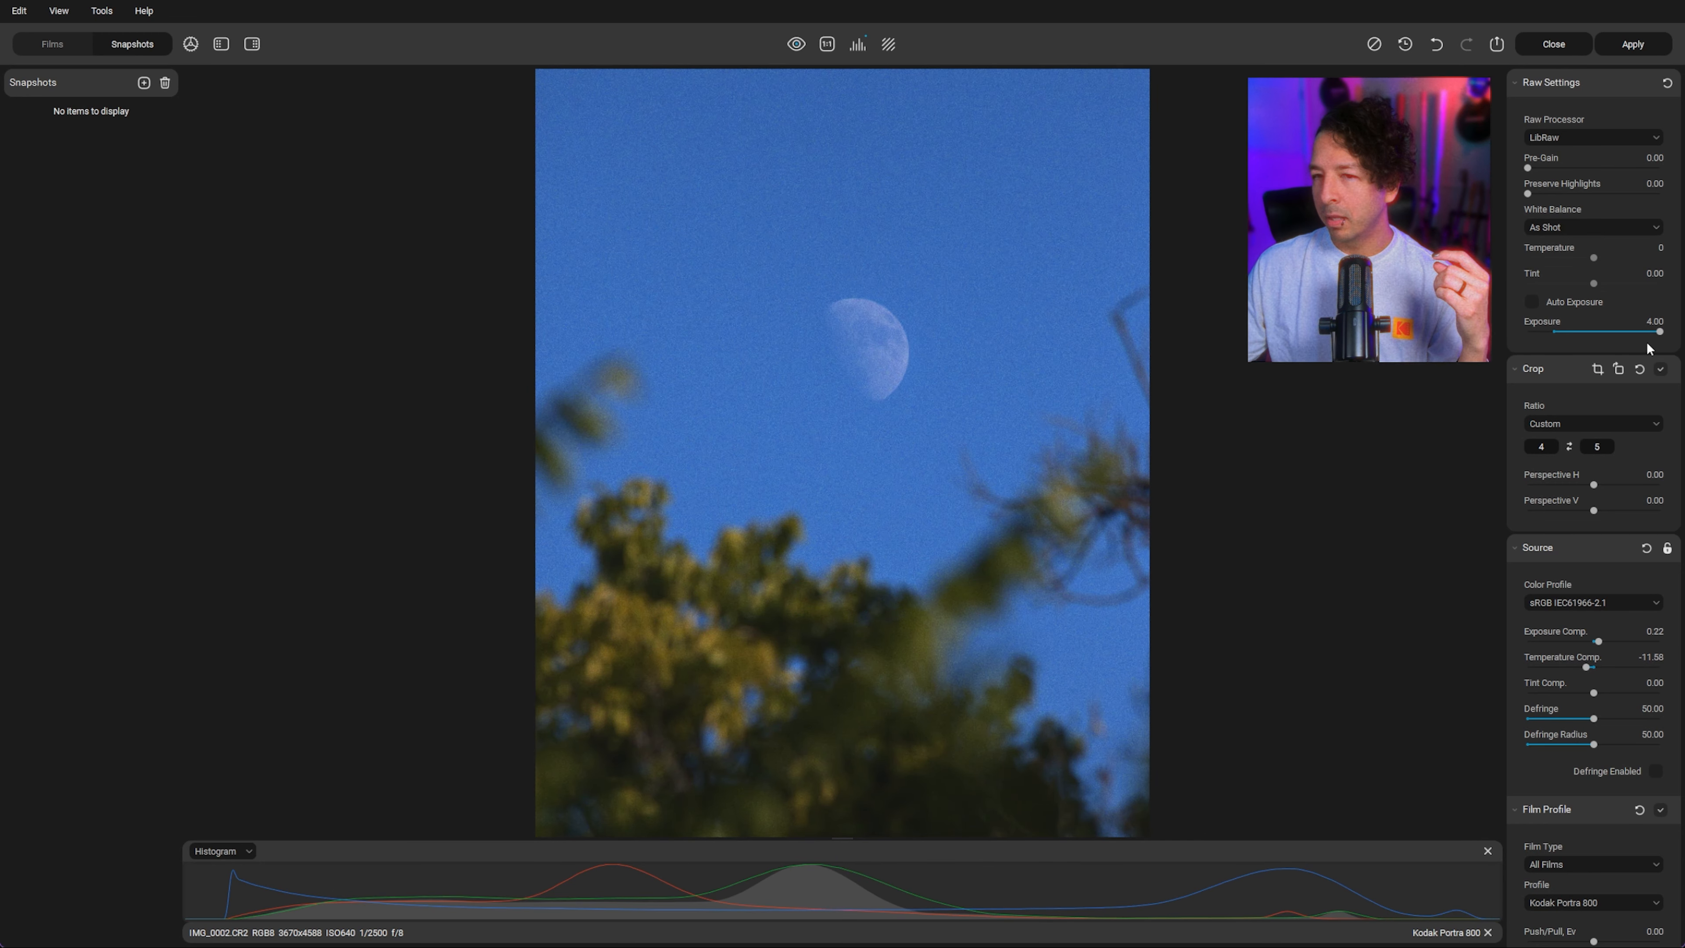
# Step: Enable Auto Exposure and lower the Film Developer Contrast Boost to 9.47
pyautogui.click(1533, 301)
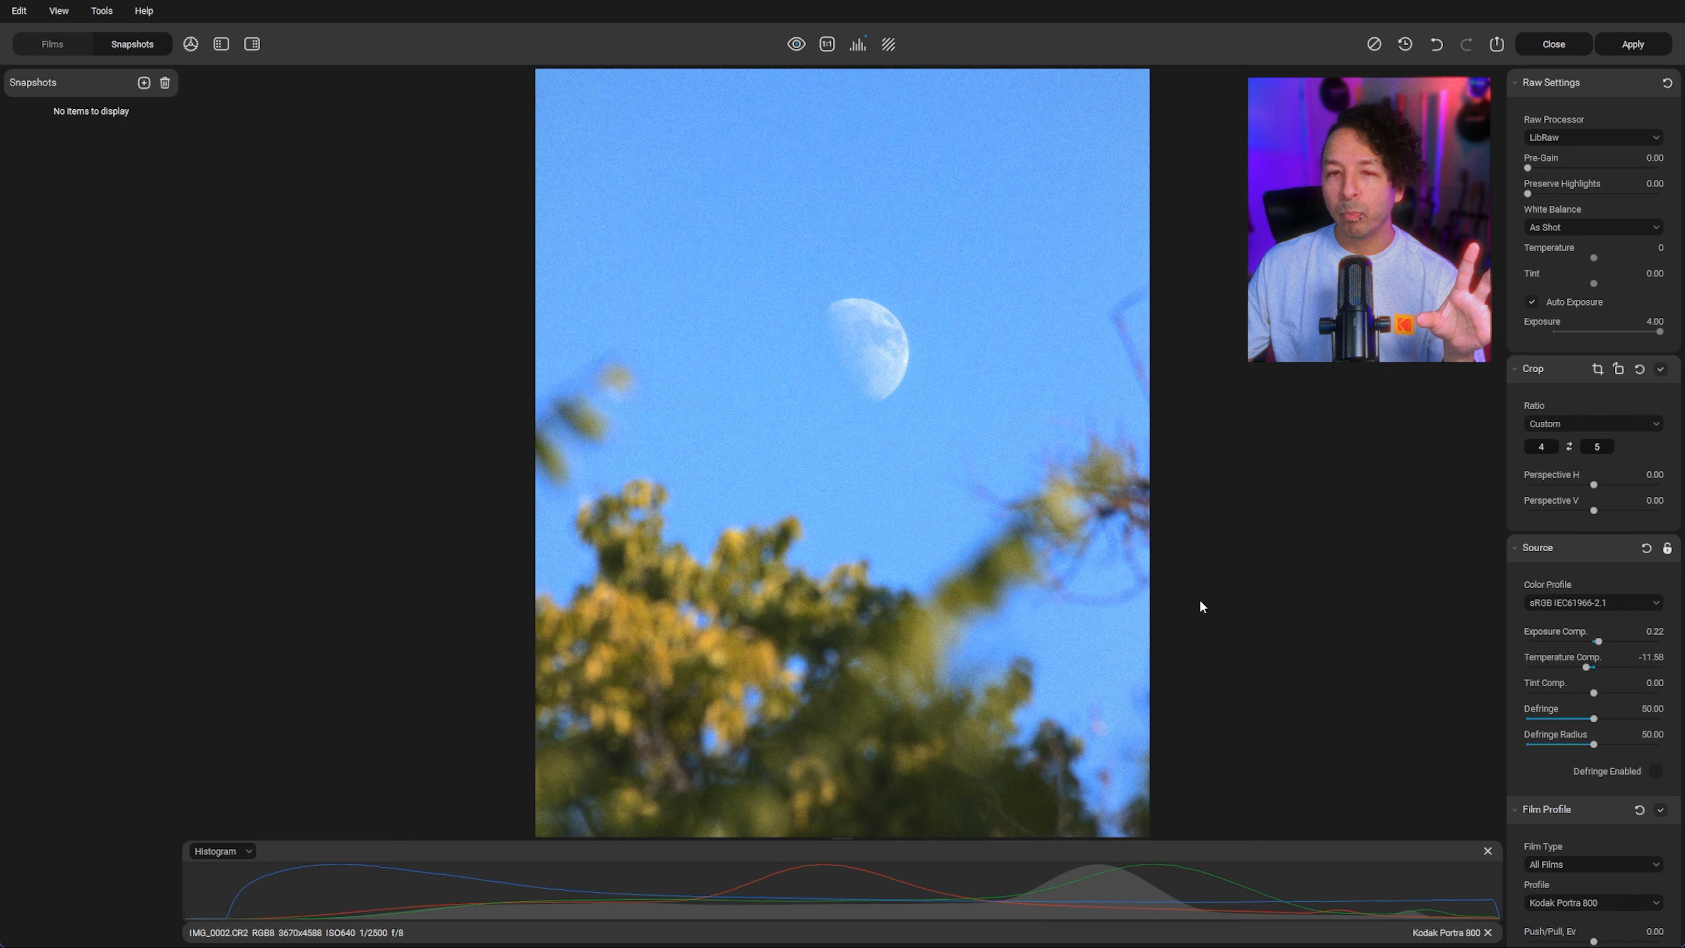
pyautogui.scroll(-5, 1578, 653)
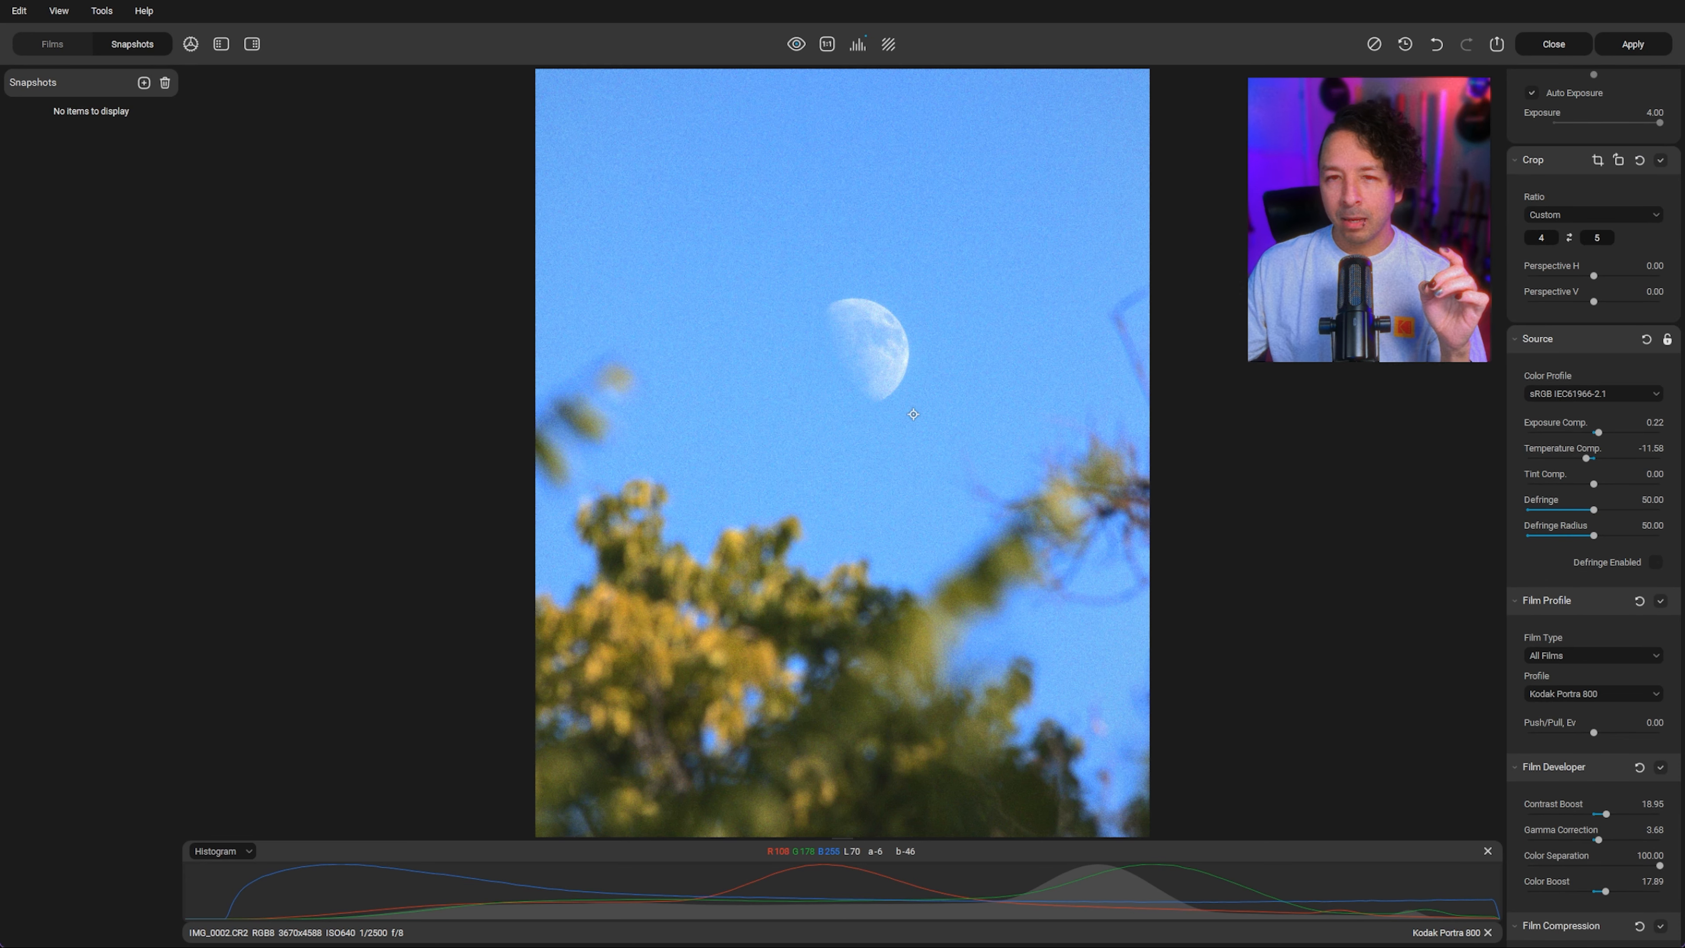
pyautogui.click(797, 44)
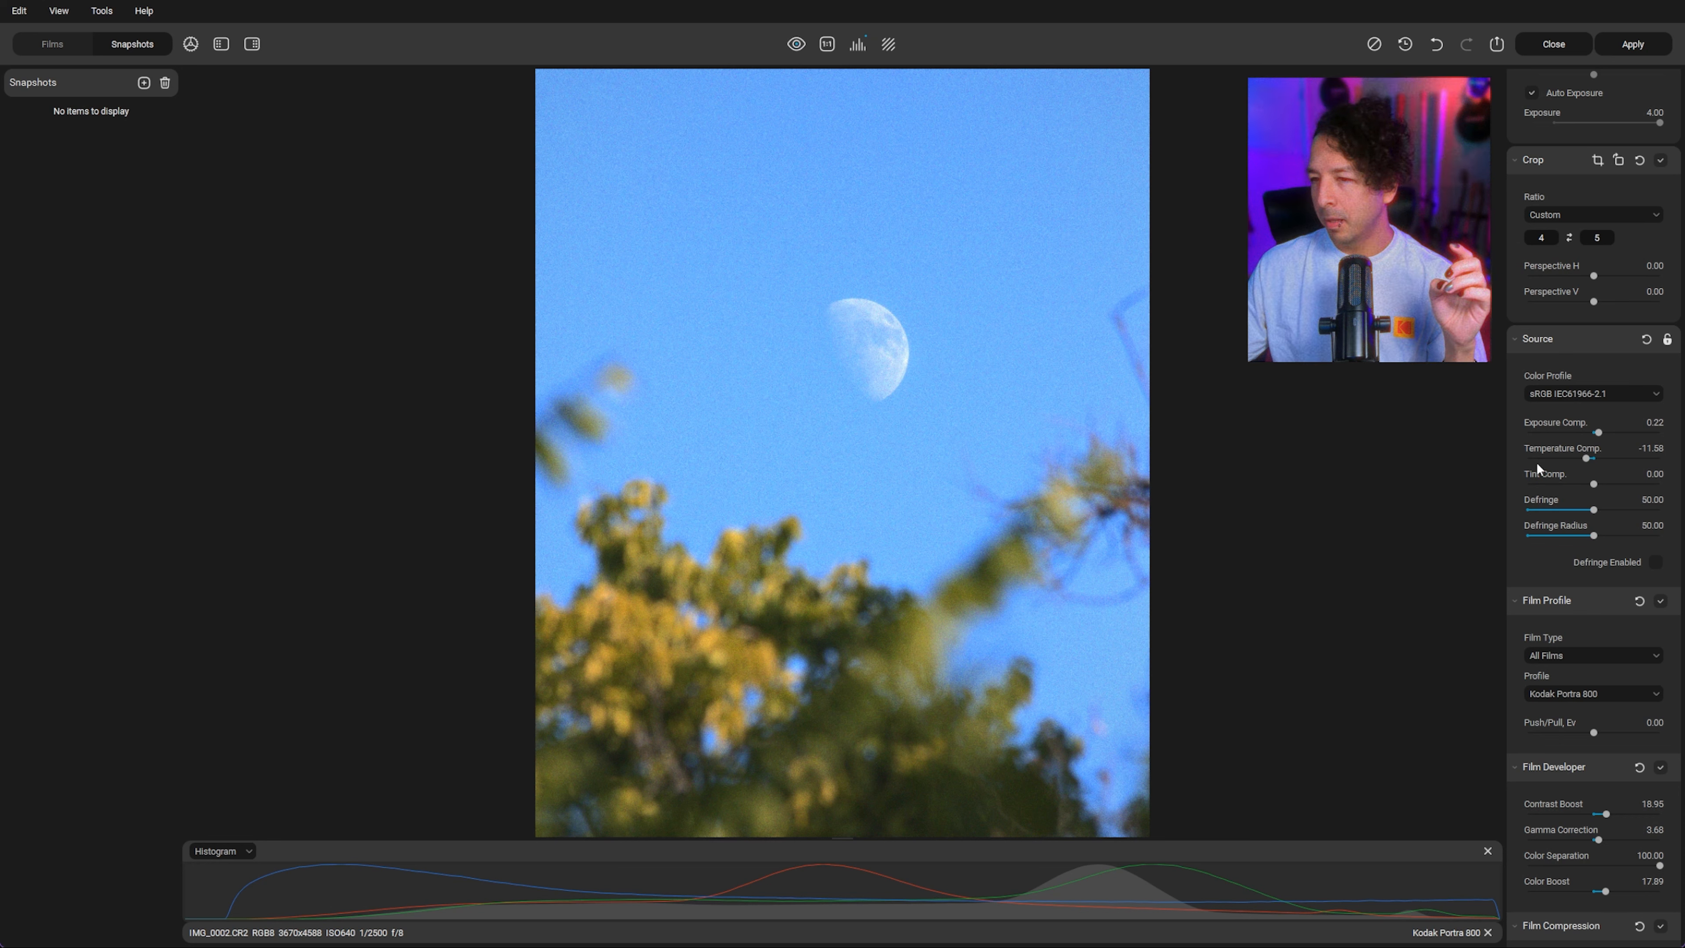
pyautogui.scroll(-2, 1588, 558)
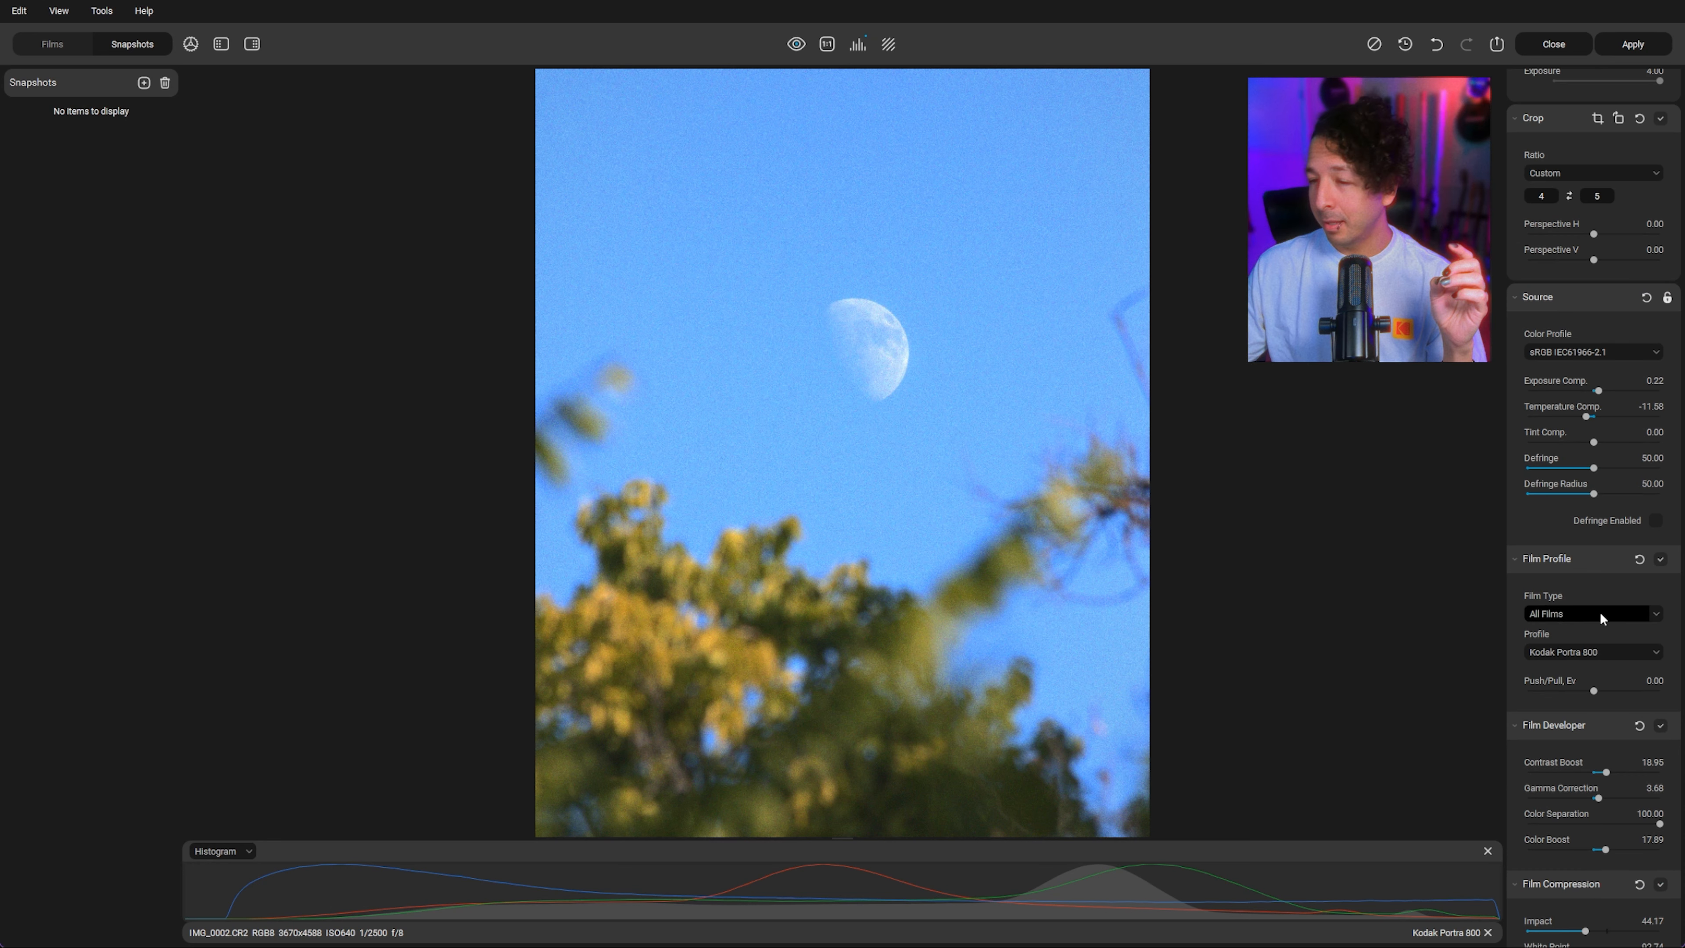
pyautogui.scroll(-1, 1600, 615)
pyautogui.moveTo(1607, 690); pyautogui.dragTo(1599, 689)
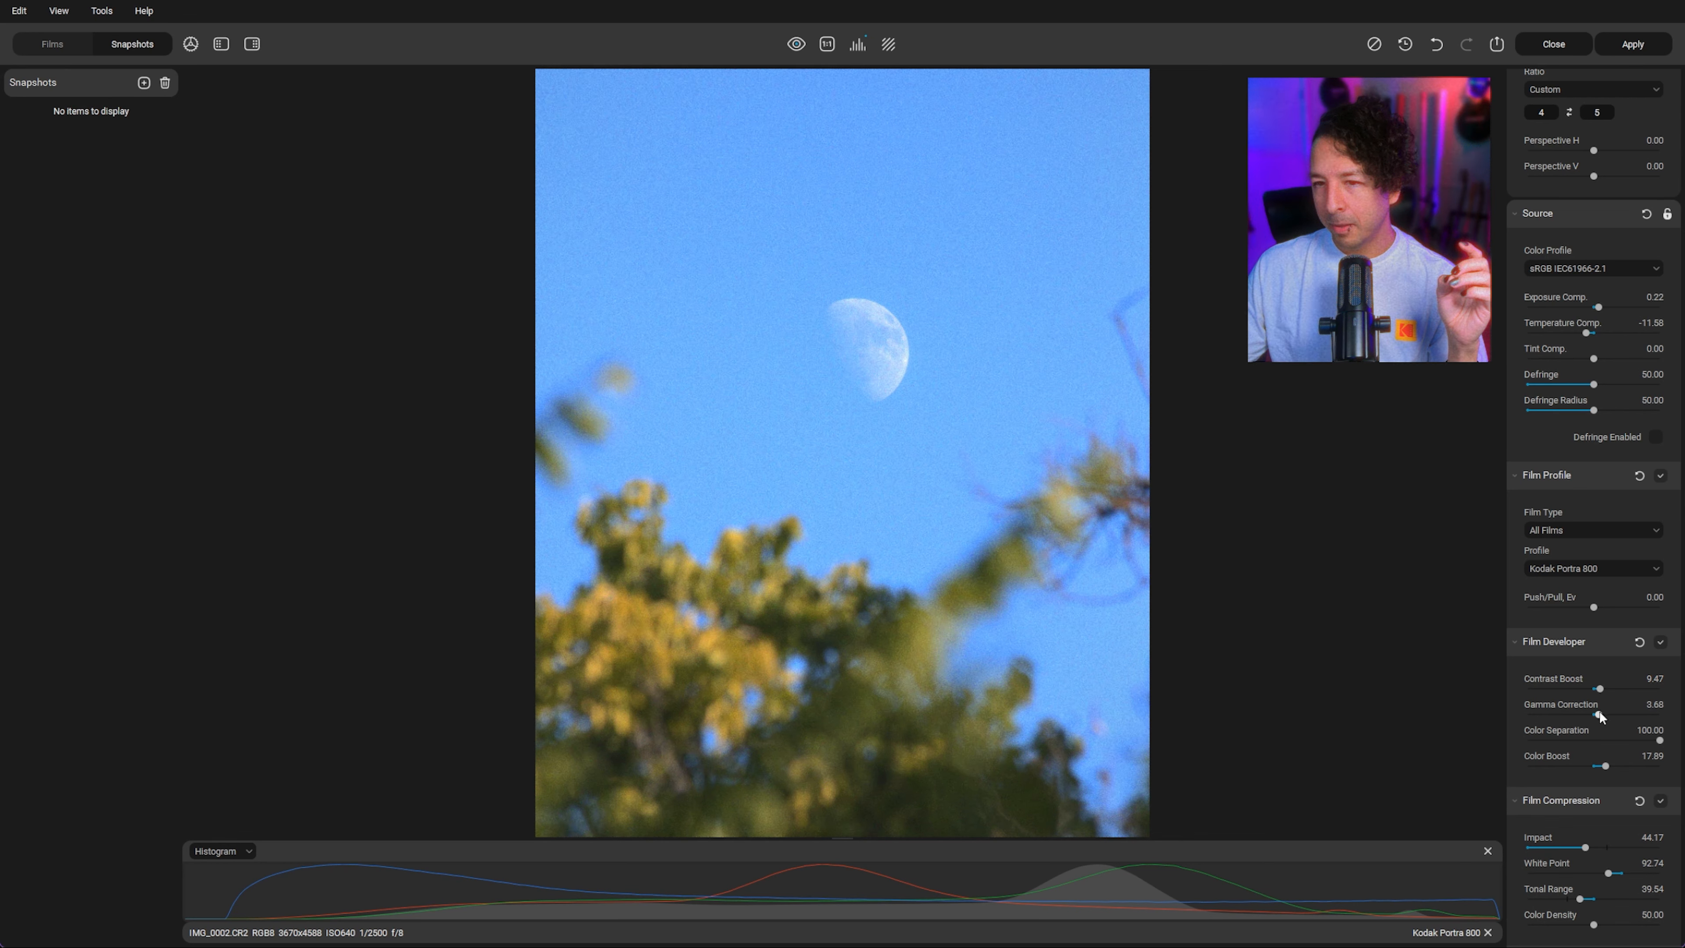
# Step: Reduce the Film Grain Amount to 11.05 and the grain Highlights to 13.68
pyautogui.scroll(-1, 1599, 712)
pyautogui.scroll(-11, 1599, 712)
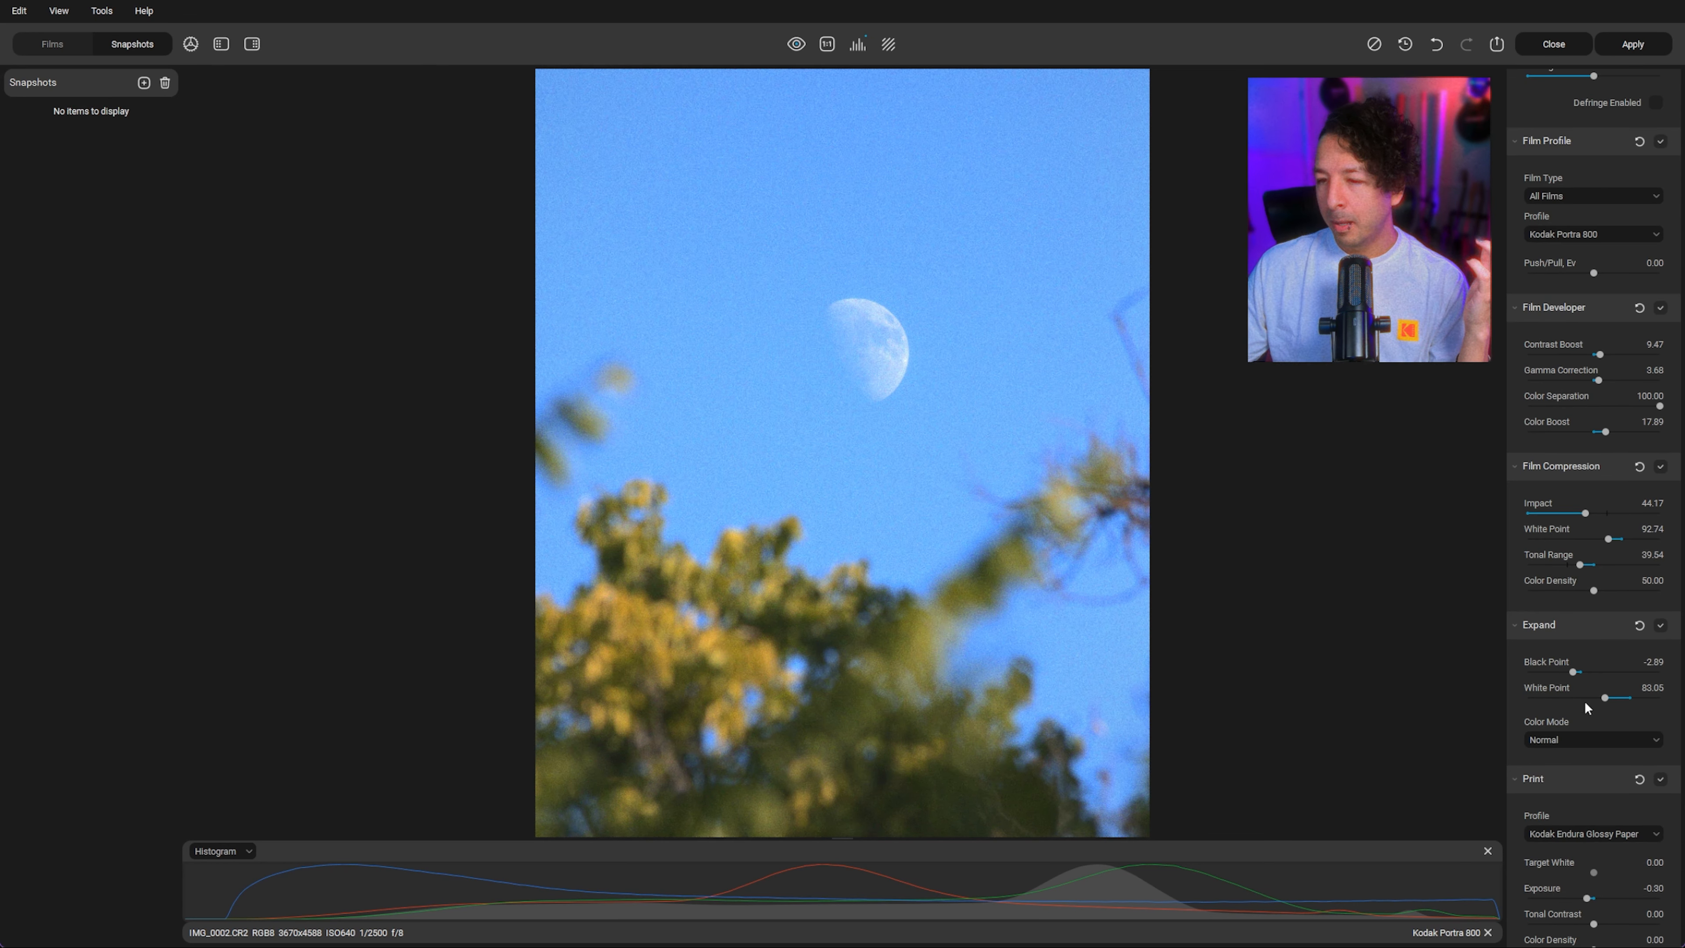
pyautogui.scroll(-17, 1620, 744)
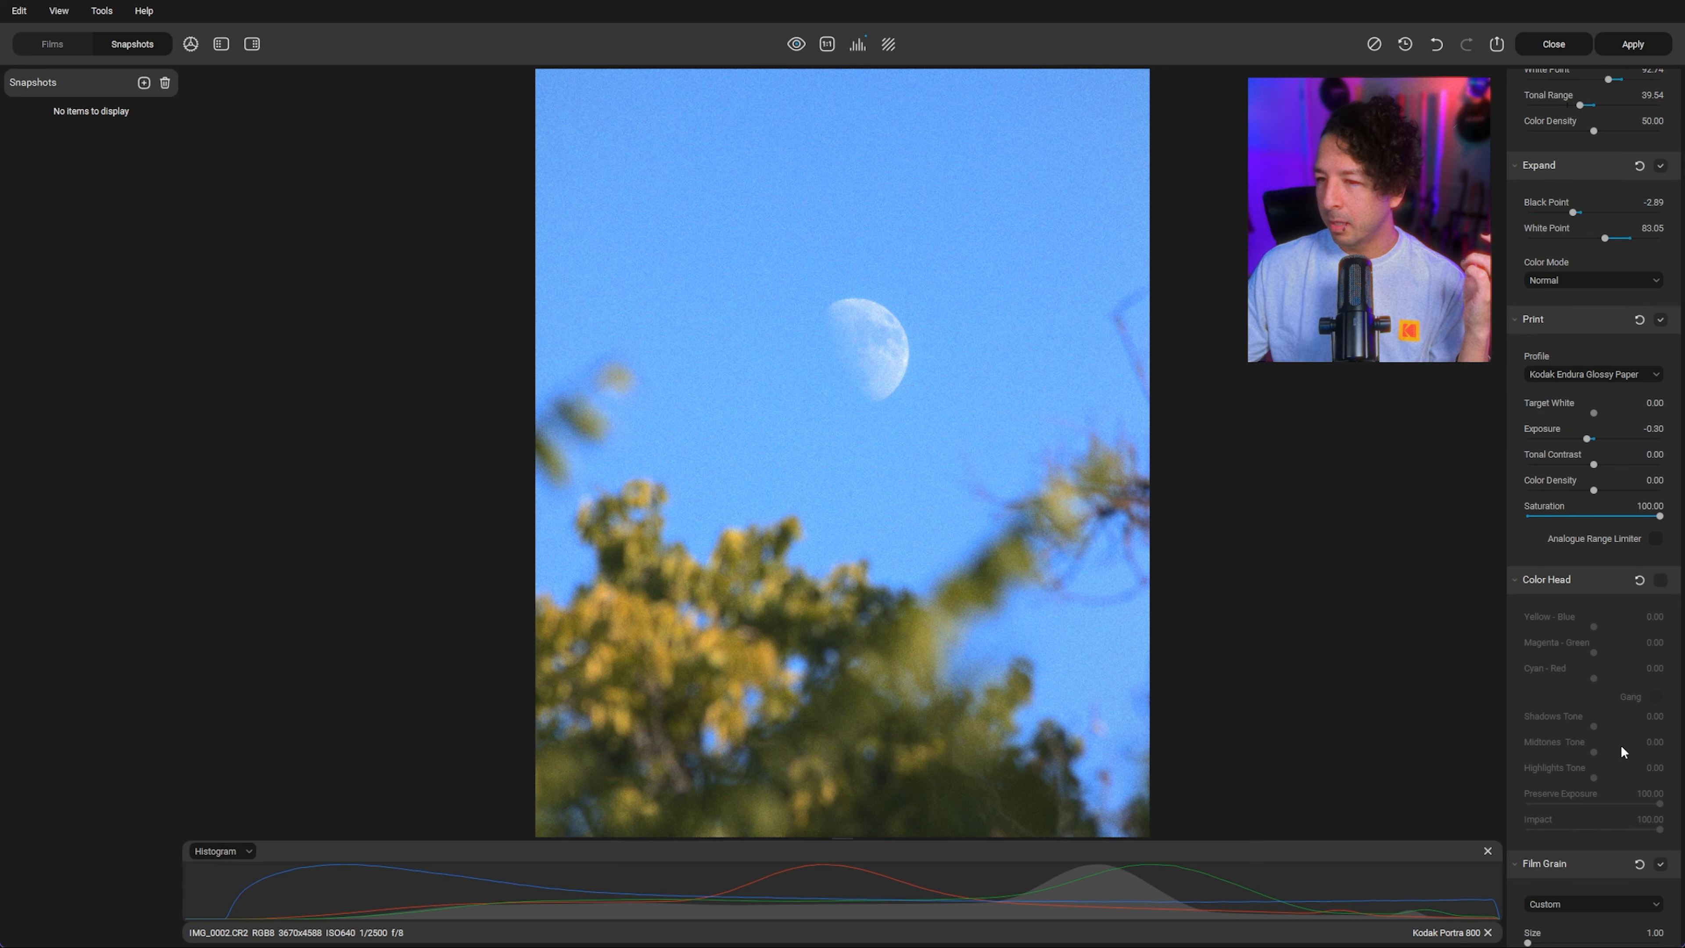
pyautogui.scroll(-14, 1620, 744)
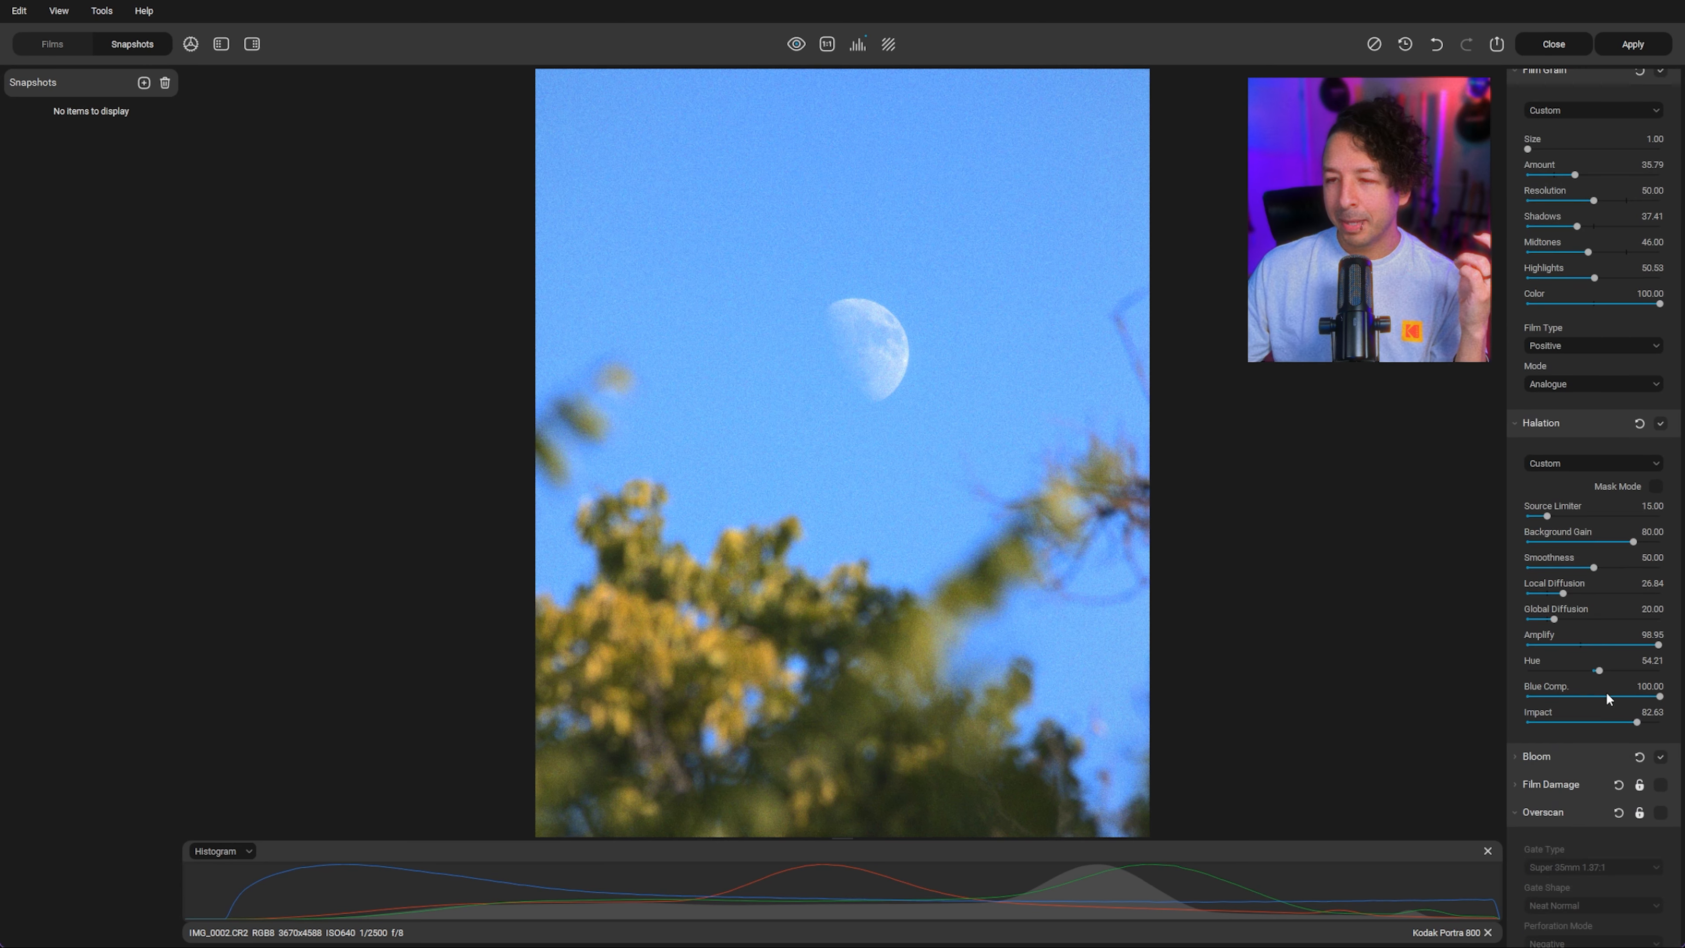
pyautogui.scroll(6, 1604, 548)
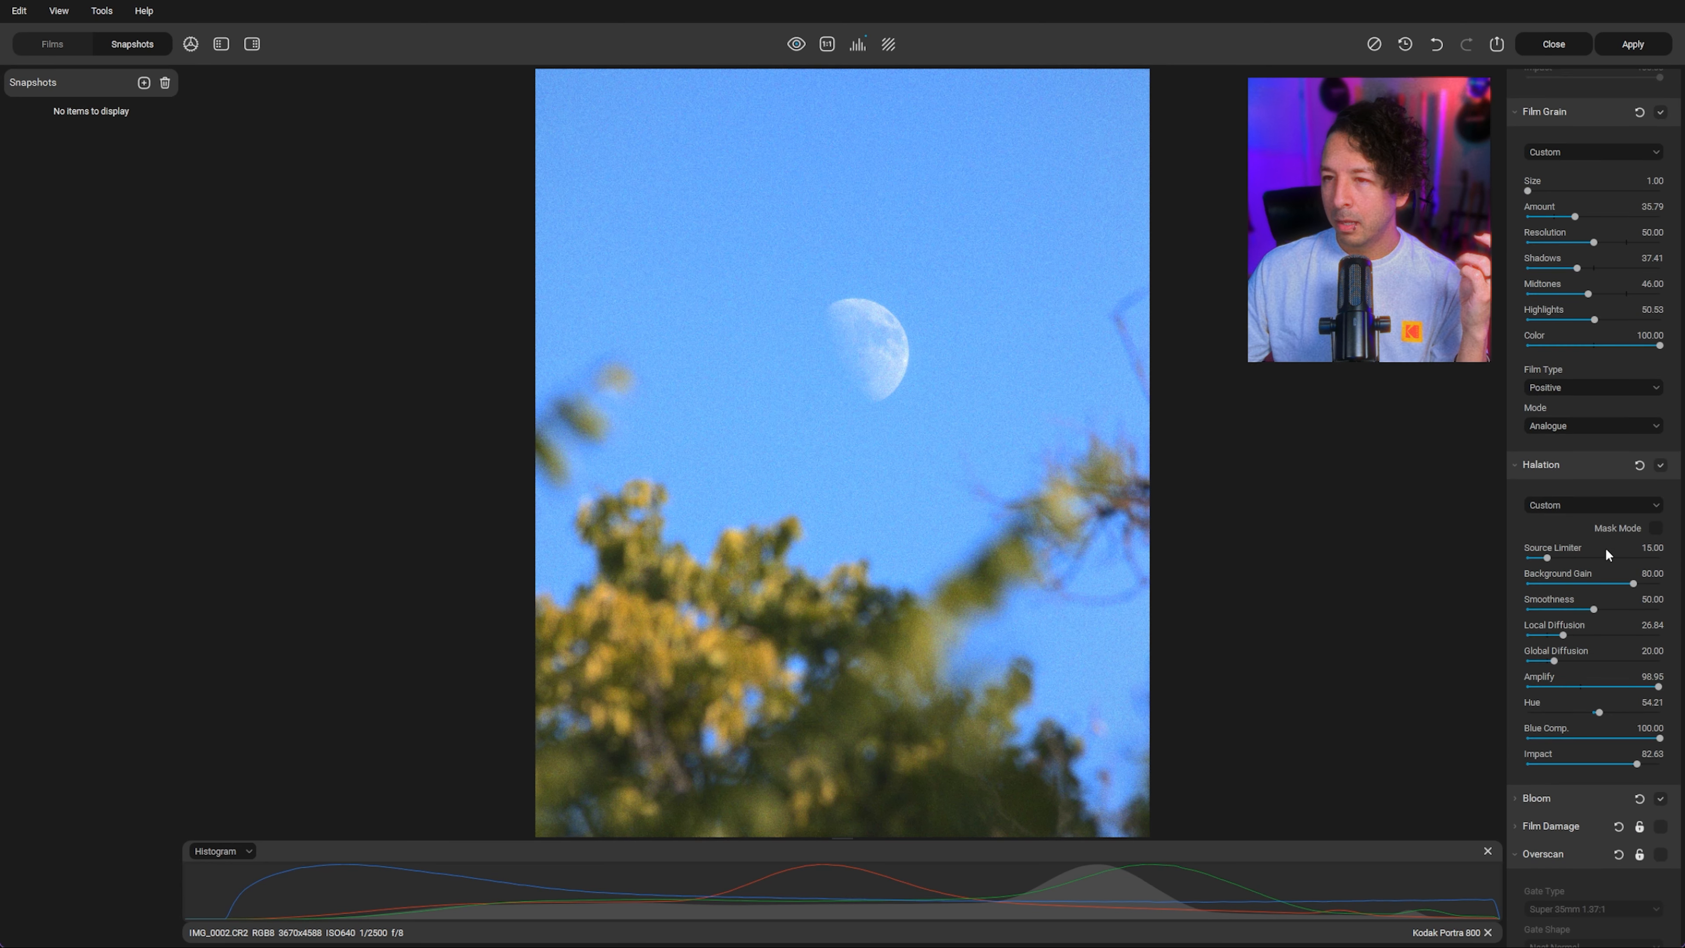
pyautogui.click(1553, 216)
pyautogui.moveTo(1554, 216); pyautogui.dragTo(1541, 216)
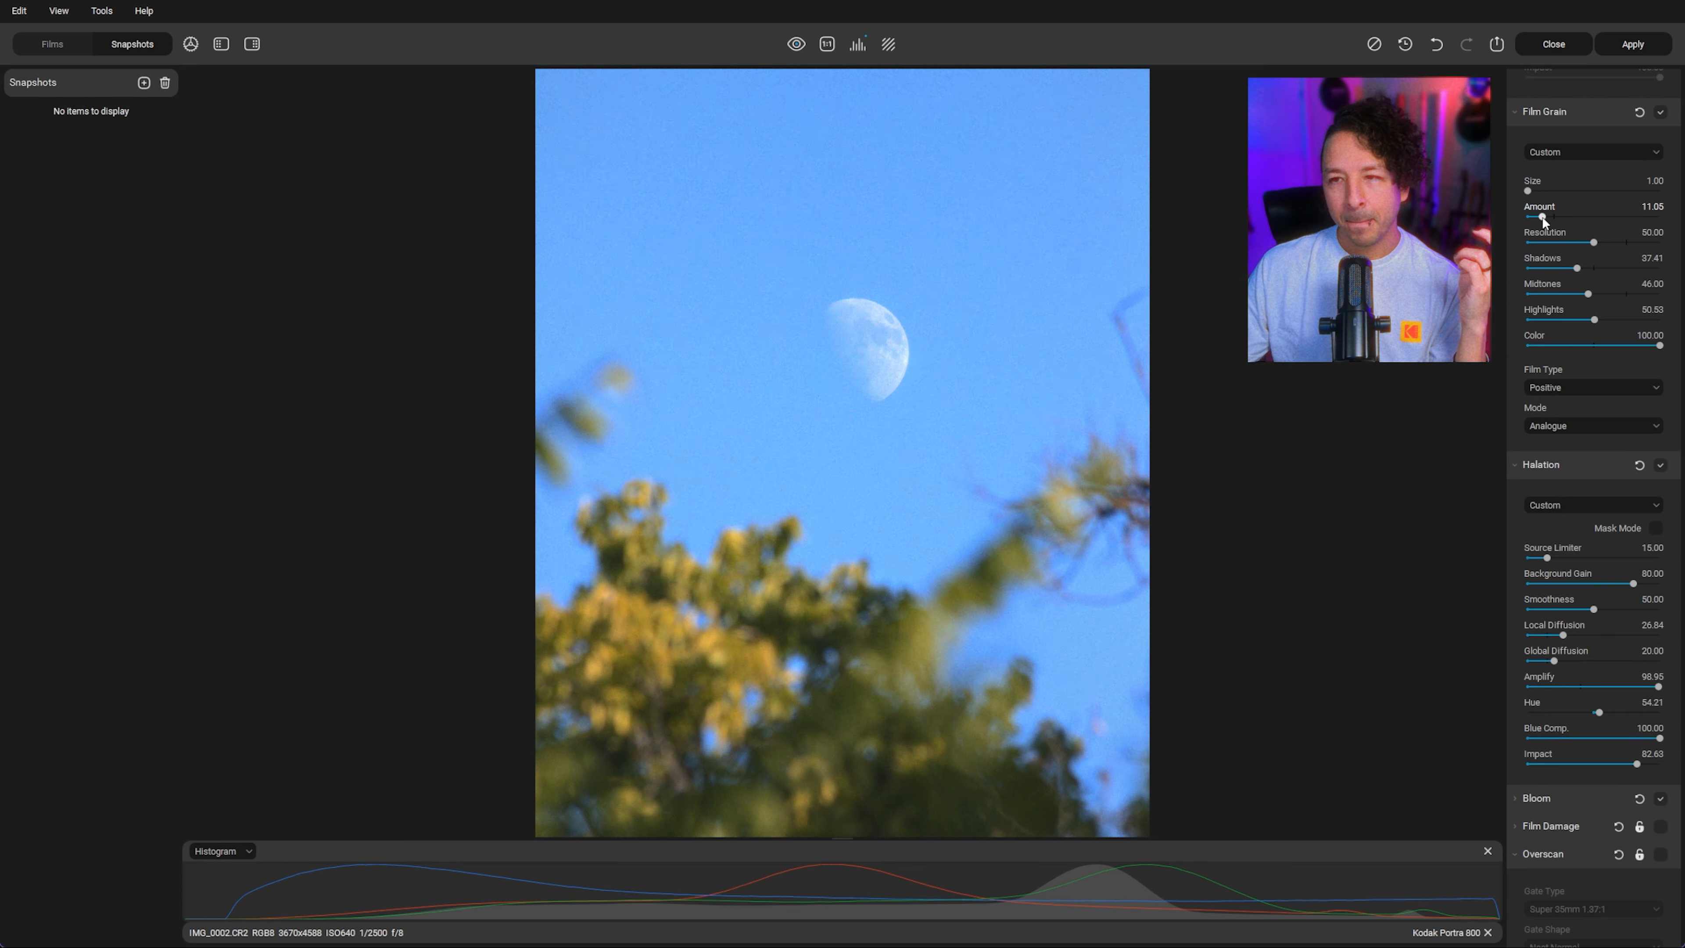
pyautogui.click(1561, 319)
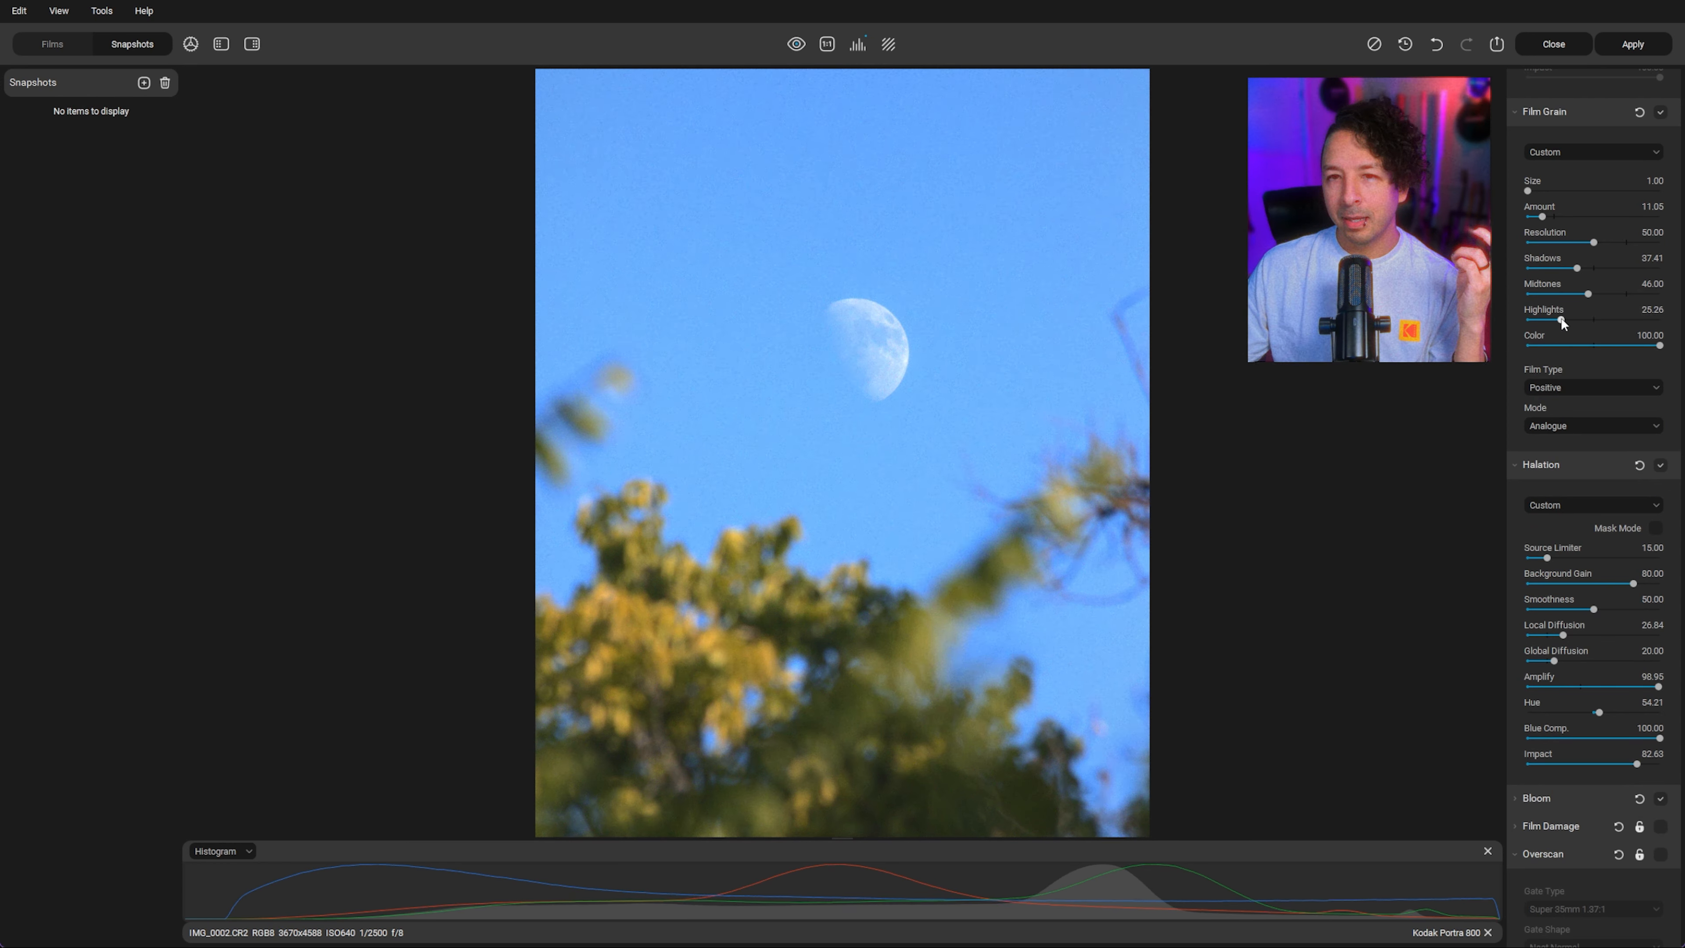
pyautogui.click(1546, 319)
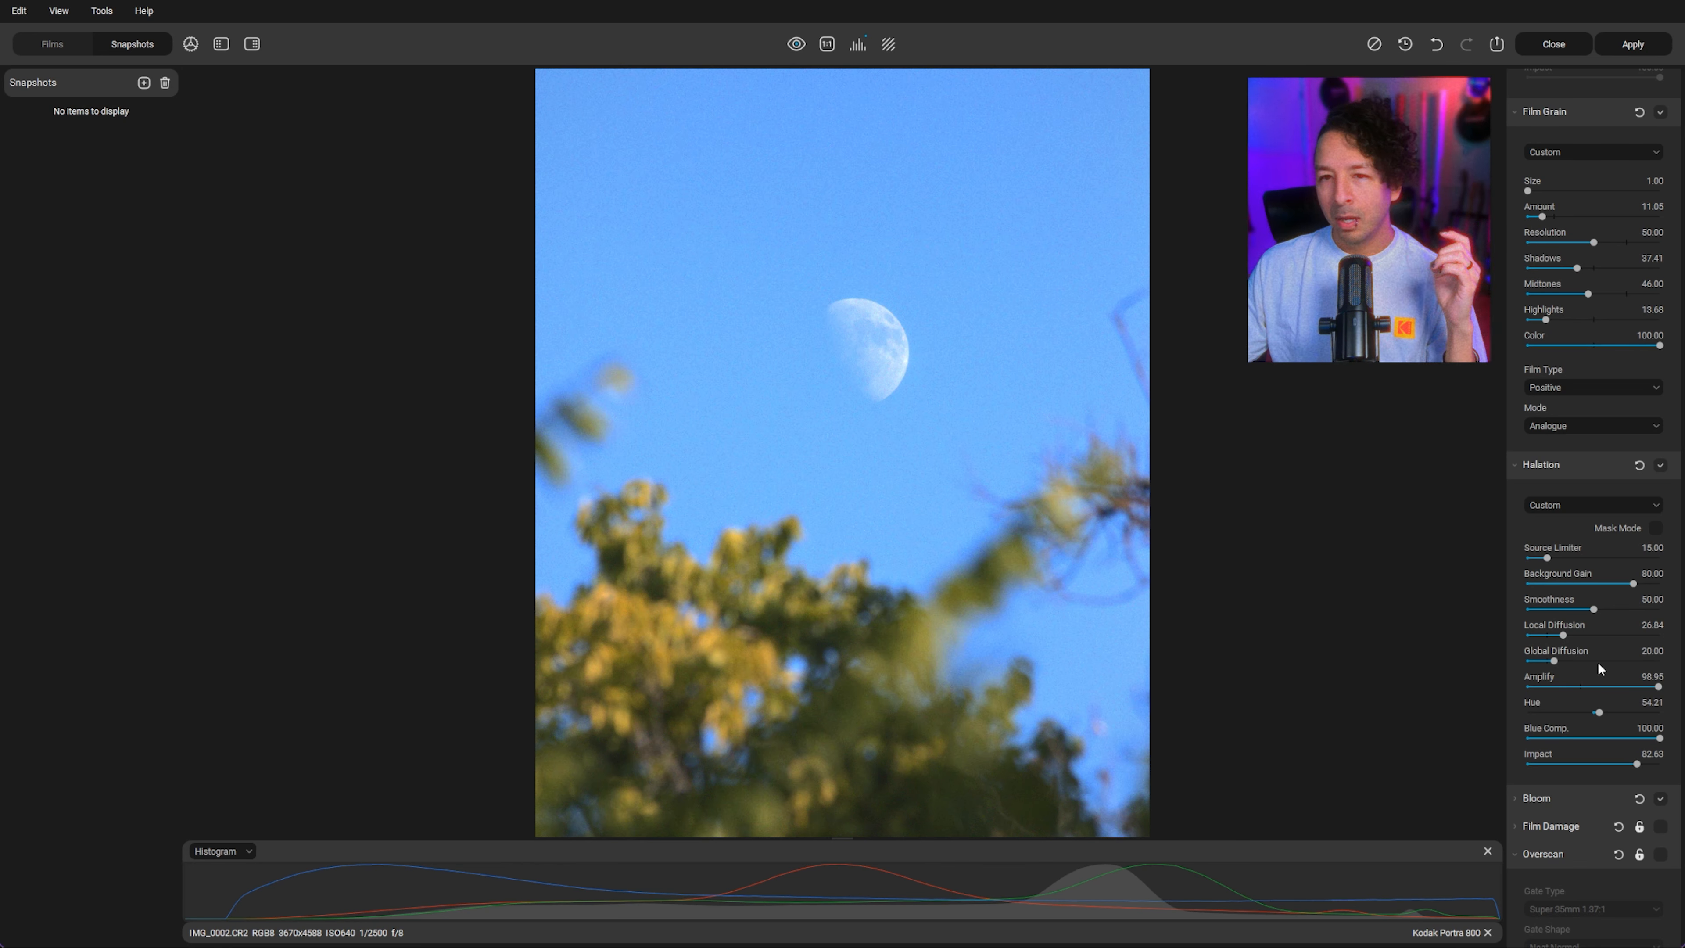
# Step: Compare the edit with the original, save a snapshot of the moon edit, and apply the changes
pyautogui.click(796, 45)
pyautogui.click(796, 45)
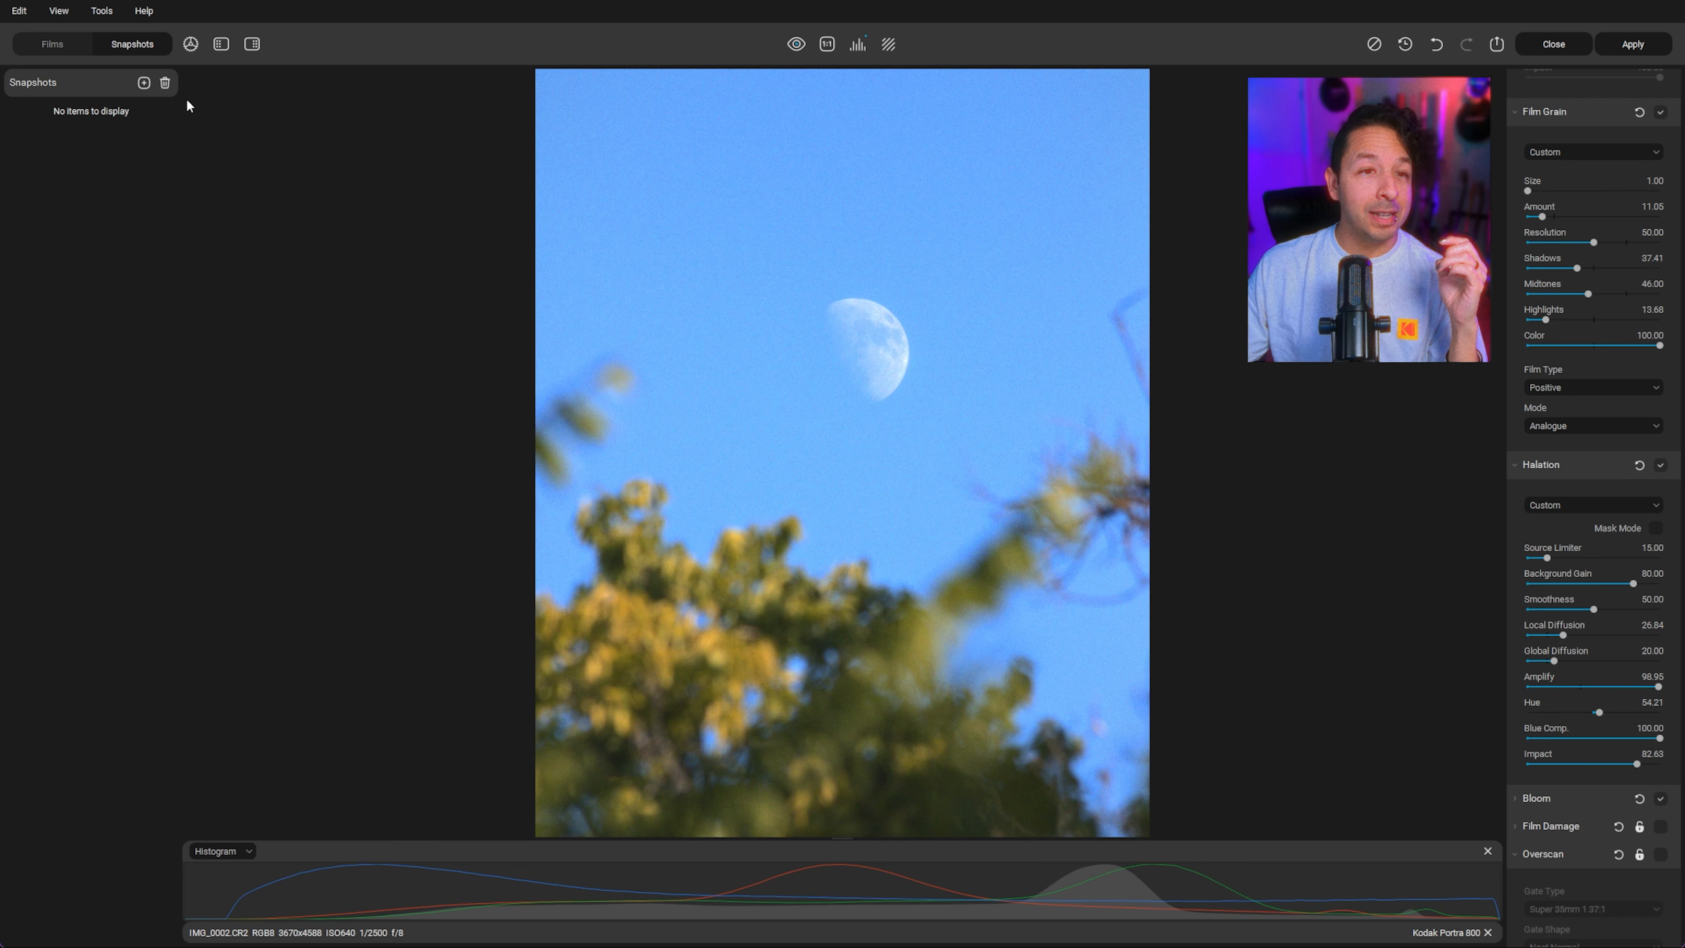
pyautogui.click(143, 83)
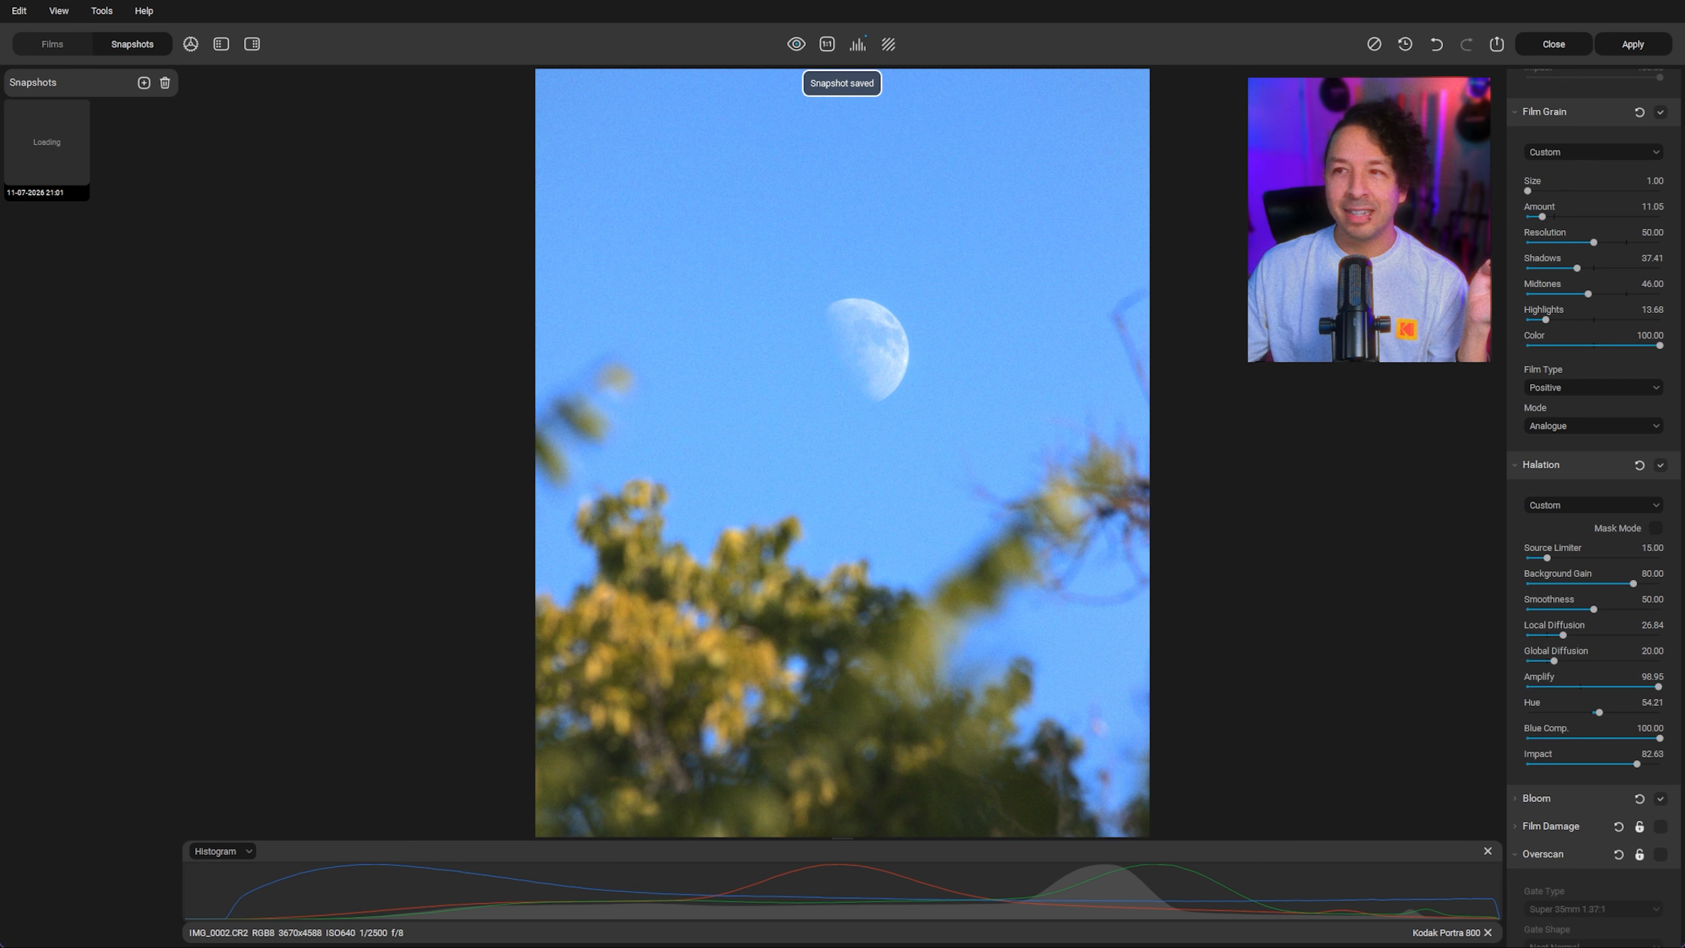
pyautogui.click(1632, 43)
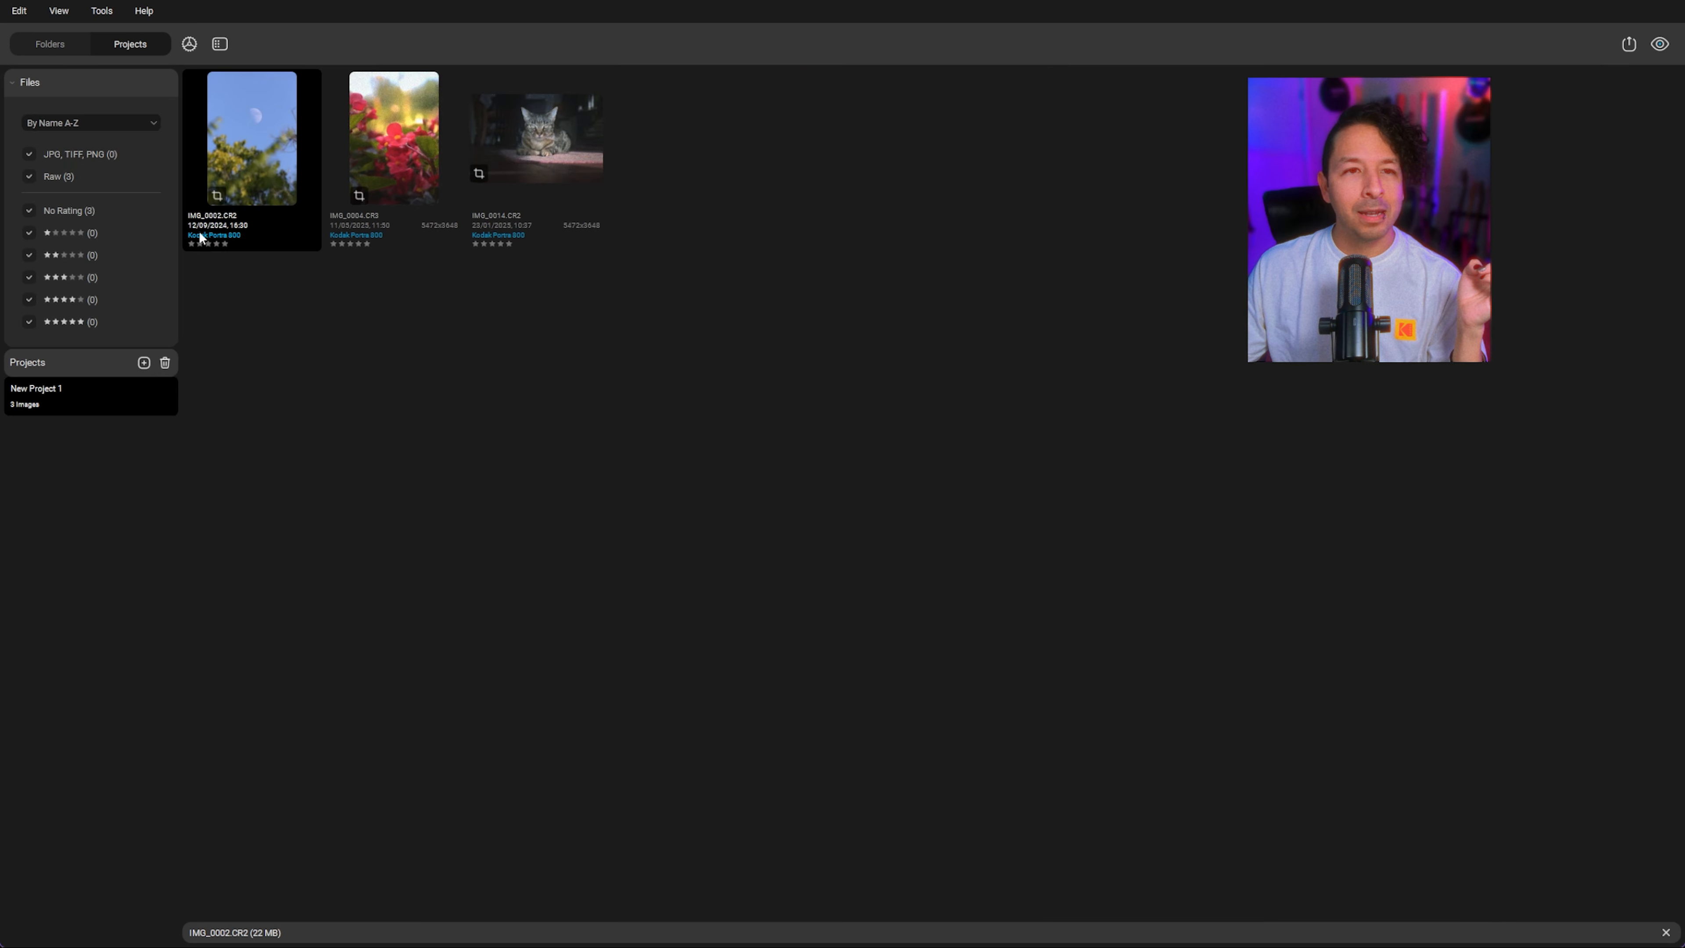
# Step: Open the cat photo IMG_0014.CR2 and resize the 4:5 portrait crop frame around the cat, then confirm
pyautogui.doubleClick(505, 144)
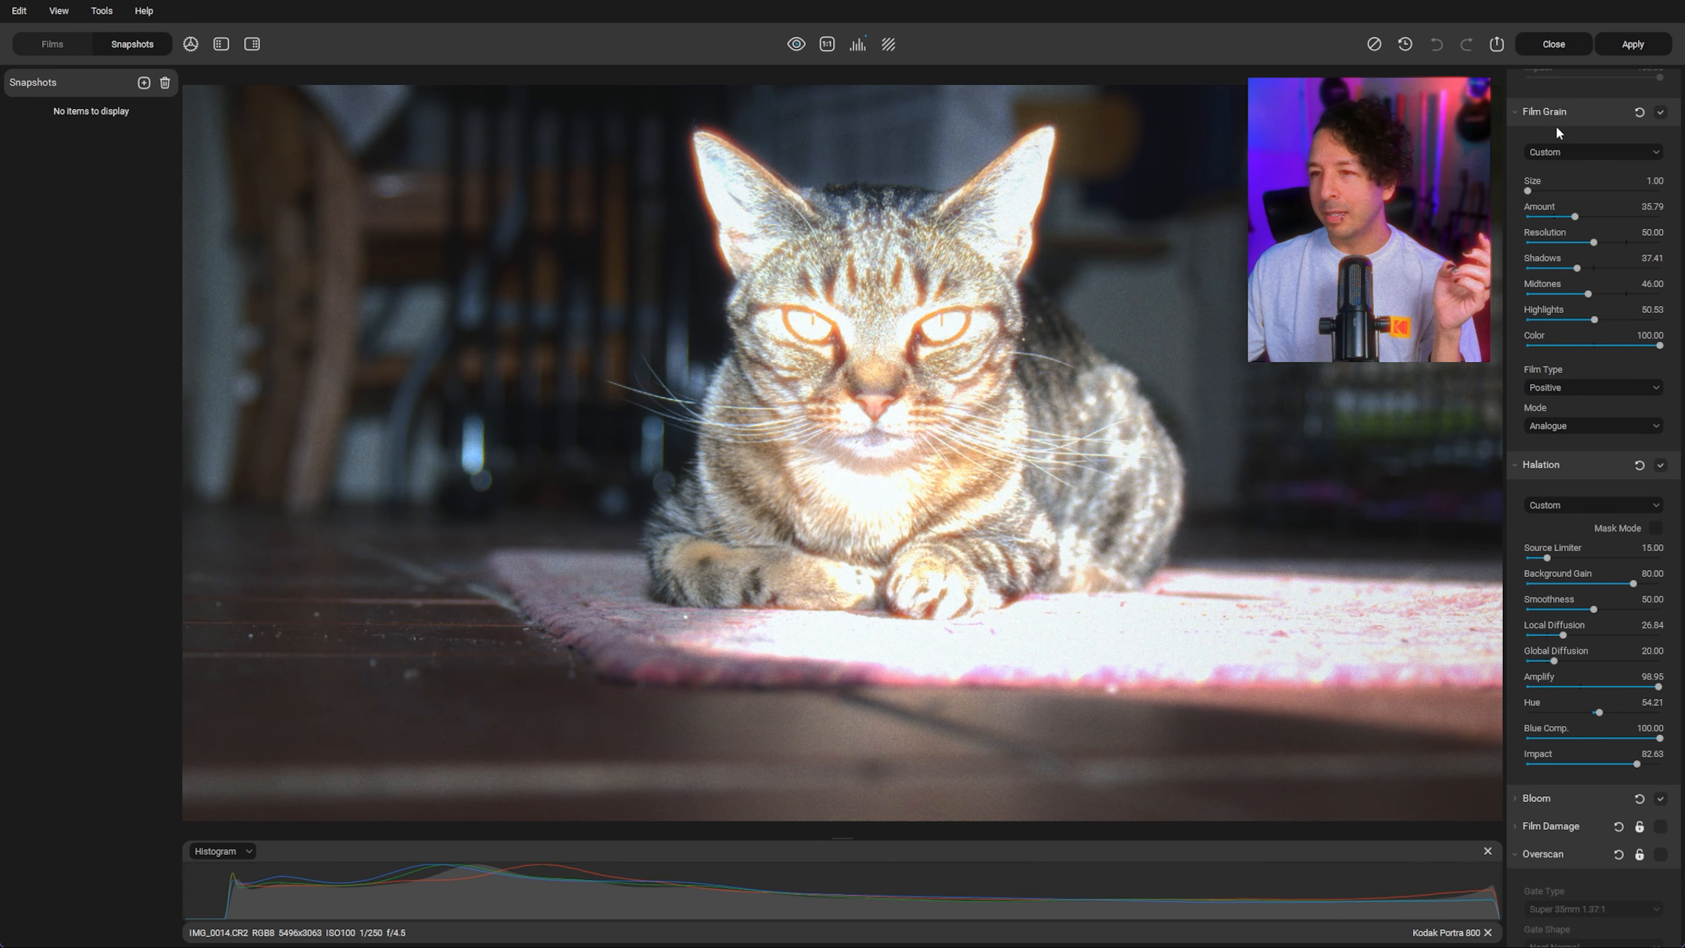
pyautogui.scroll(3, 1589, 363)
pyautogui.scroll(15, 1588, 364)
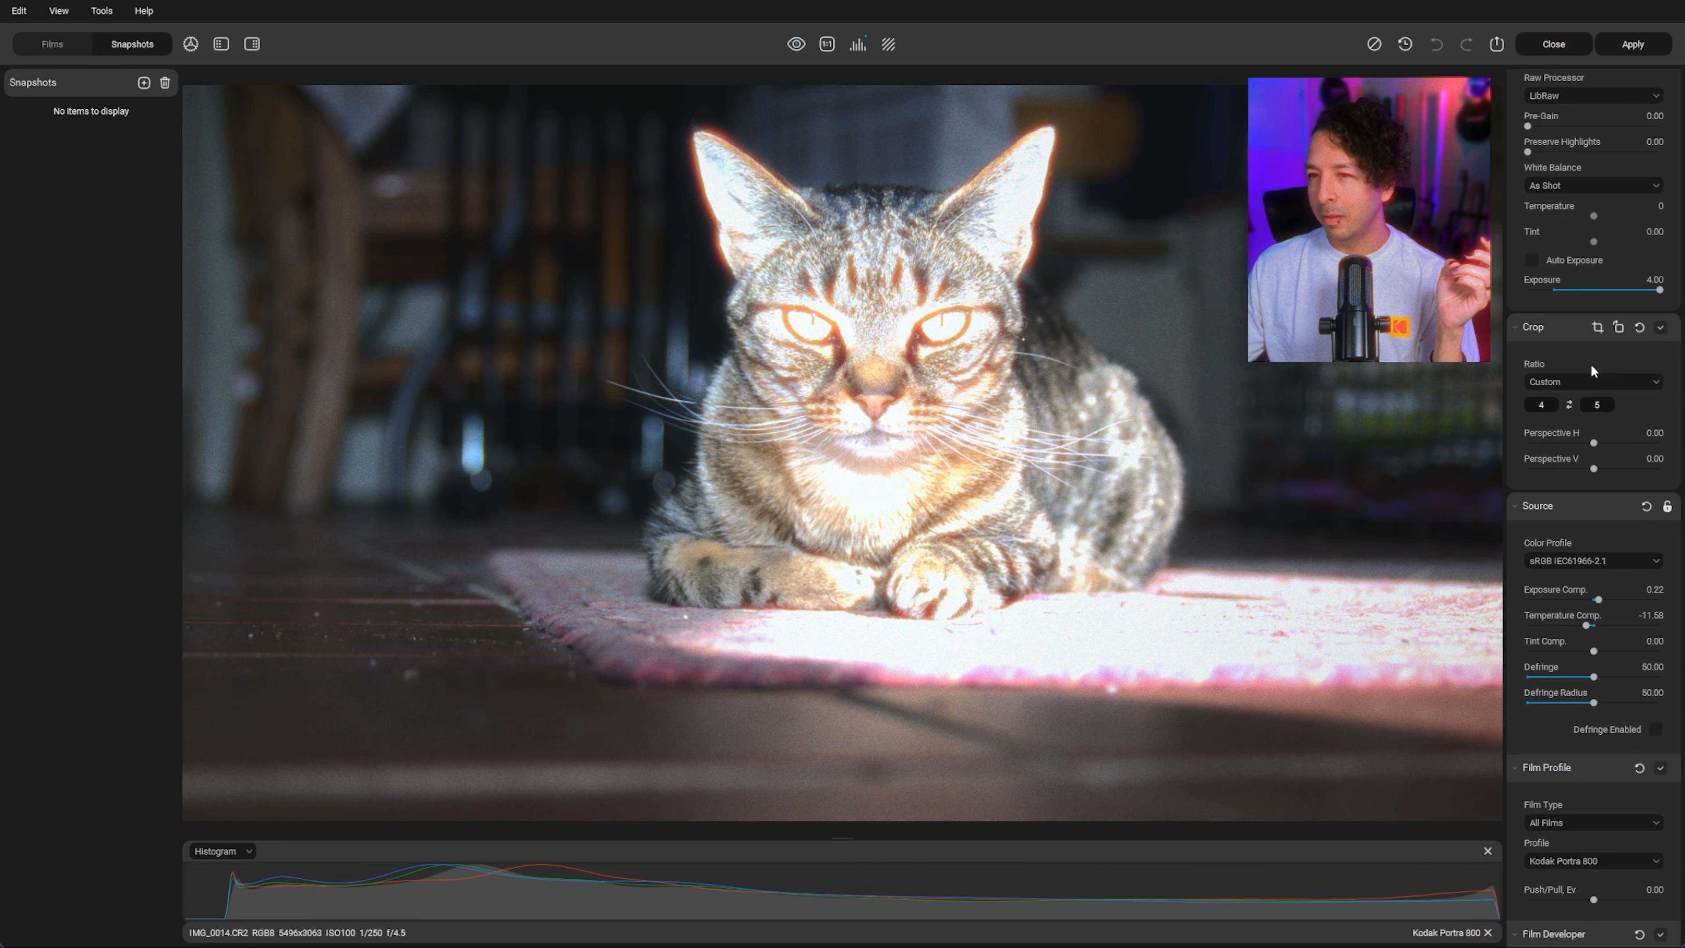
pyautogui.click(1568, 404)
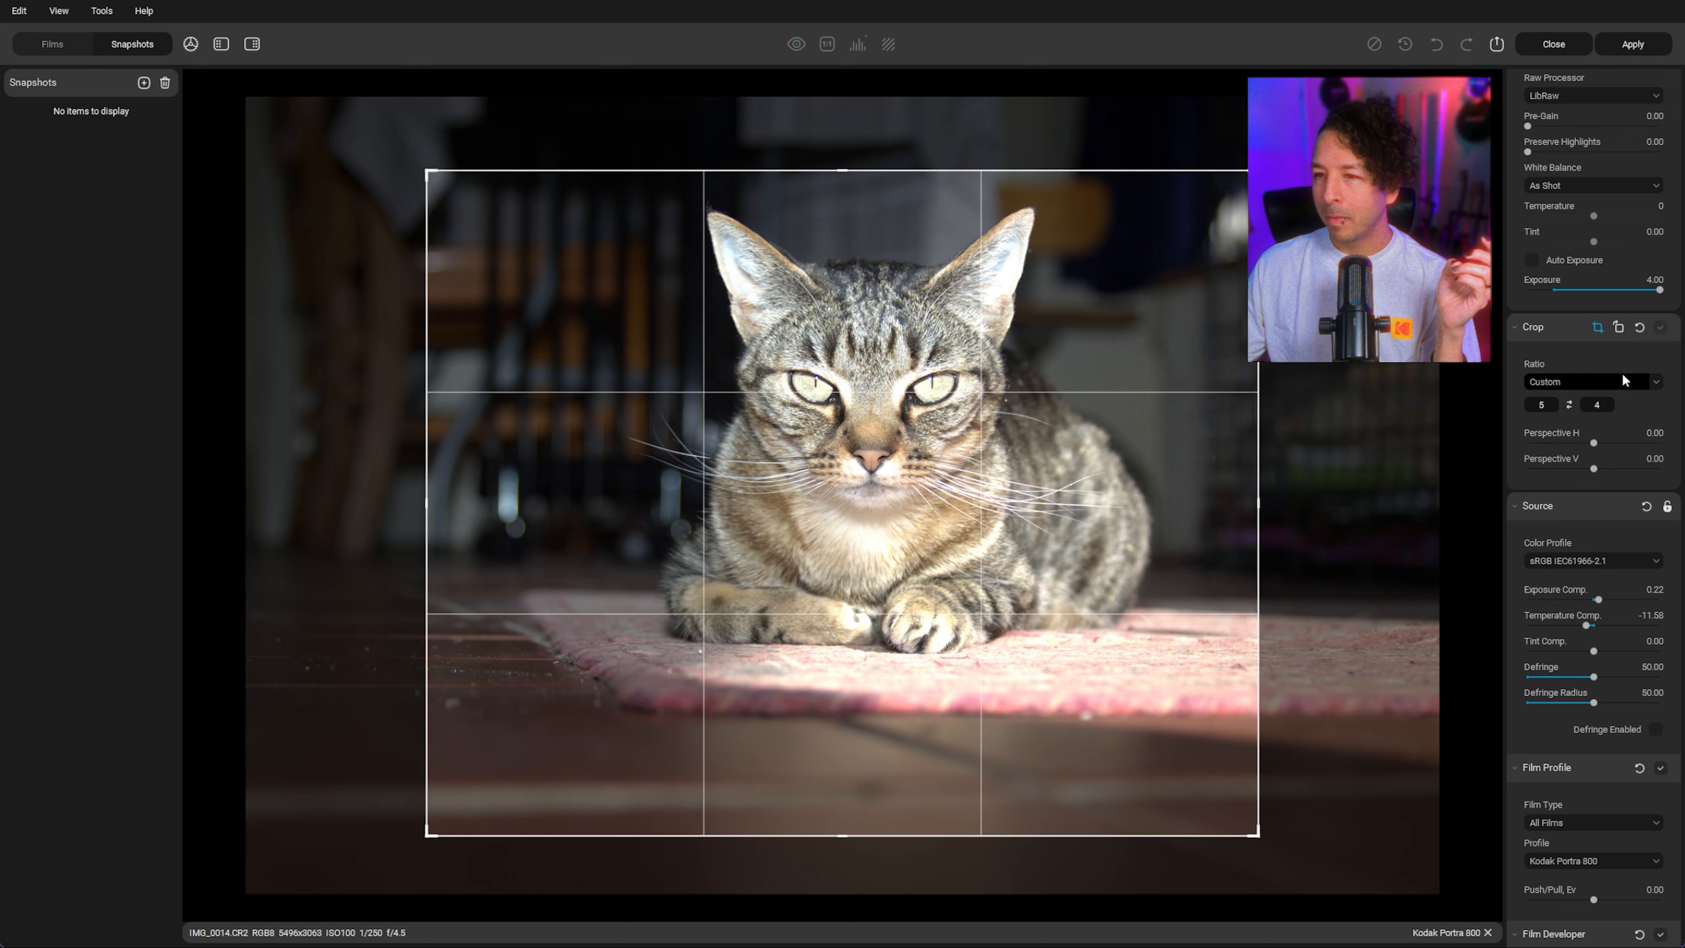
pyautogui.click(1568, 404)
pyautogui.moveTo(1110, 174); pyautogui.dragTo(1186, 98)
pyautogui.moveTo(1165, 828); pyautogui.dragTo(1225, 891)
pyautogui.moveTo(862, 516); pyautogui.dragTo(896, 546)
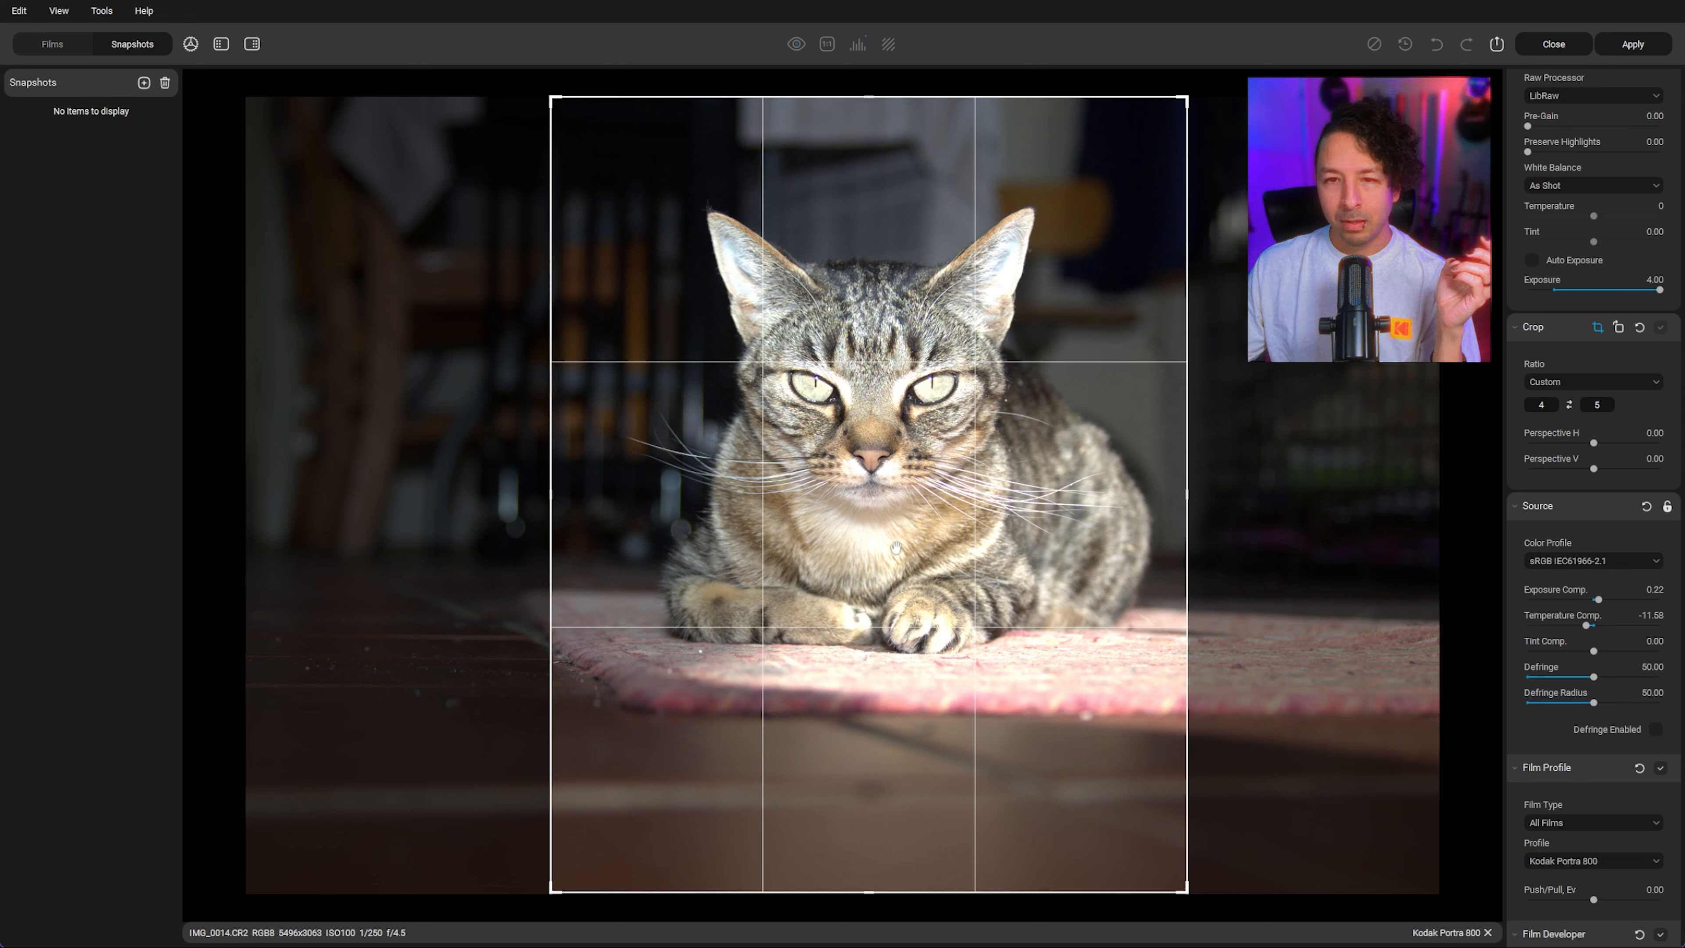
pyautogui.moveTo(1189, 893); pyautogui.dragTo(1175, 877)
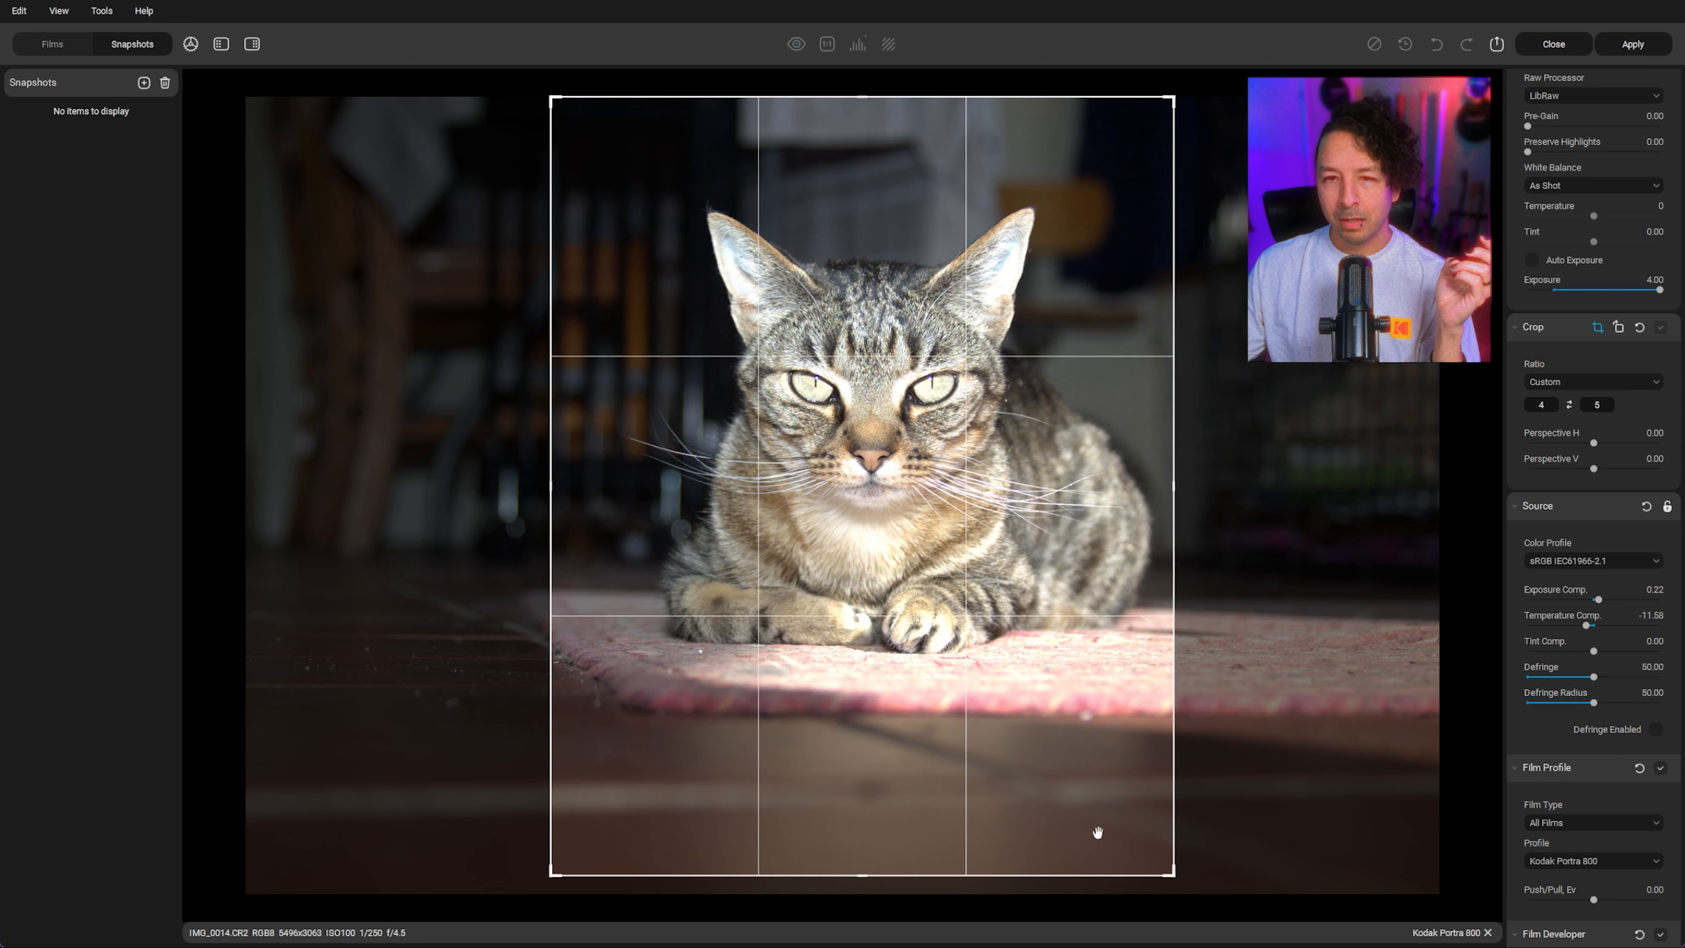
pyautogui.moveTo(886, 640); pyautogui.dragTo(874, 647)
pyautogui.moveTo(909, 522); pyautogui.dragTo(901, 522)
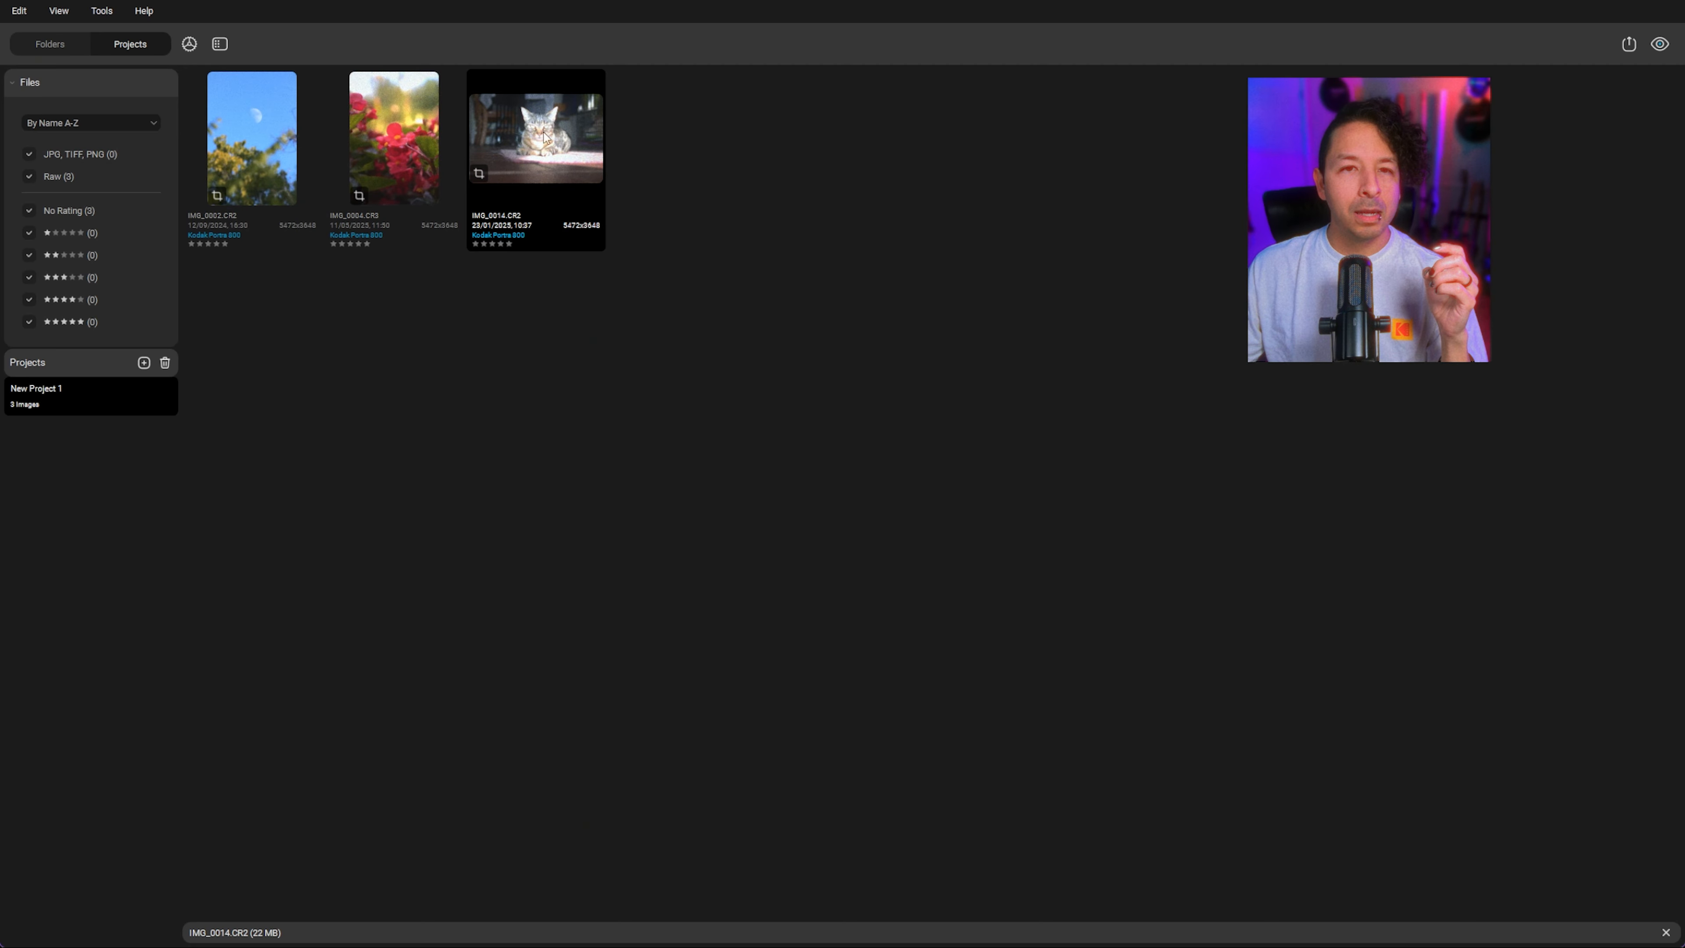
pyautogui.doubleClick(545, 138)
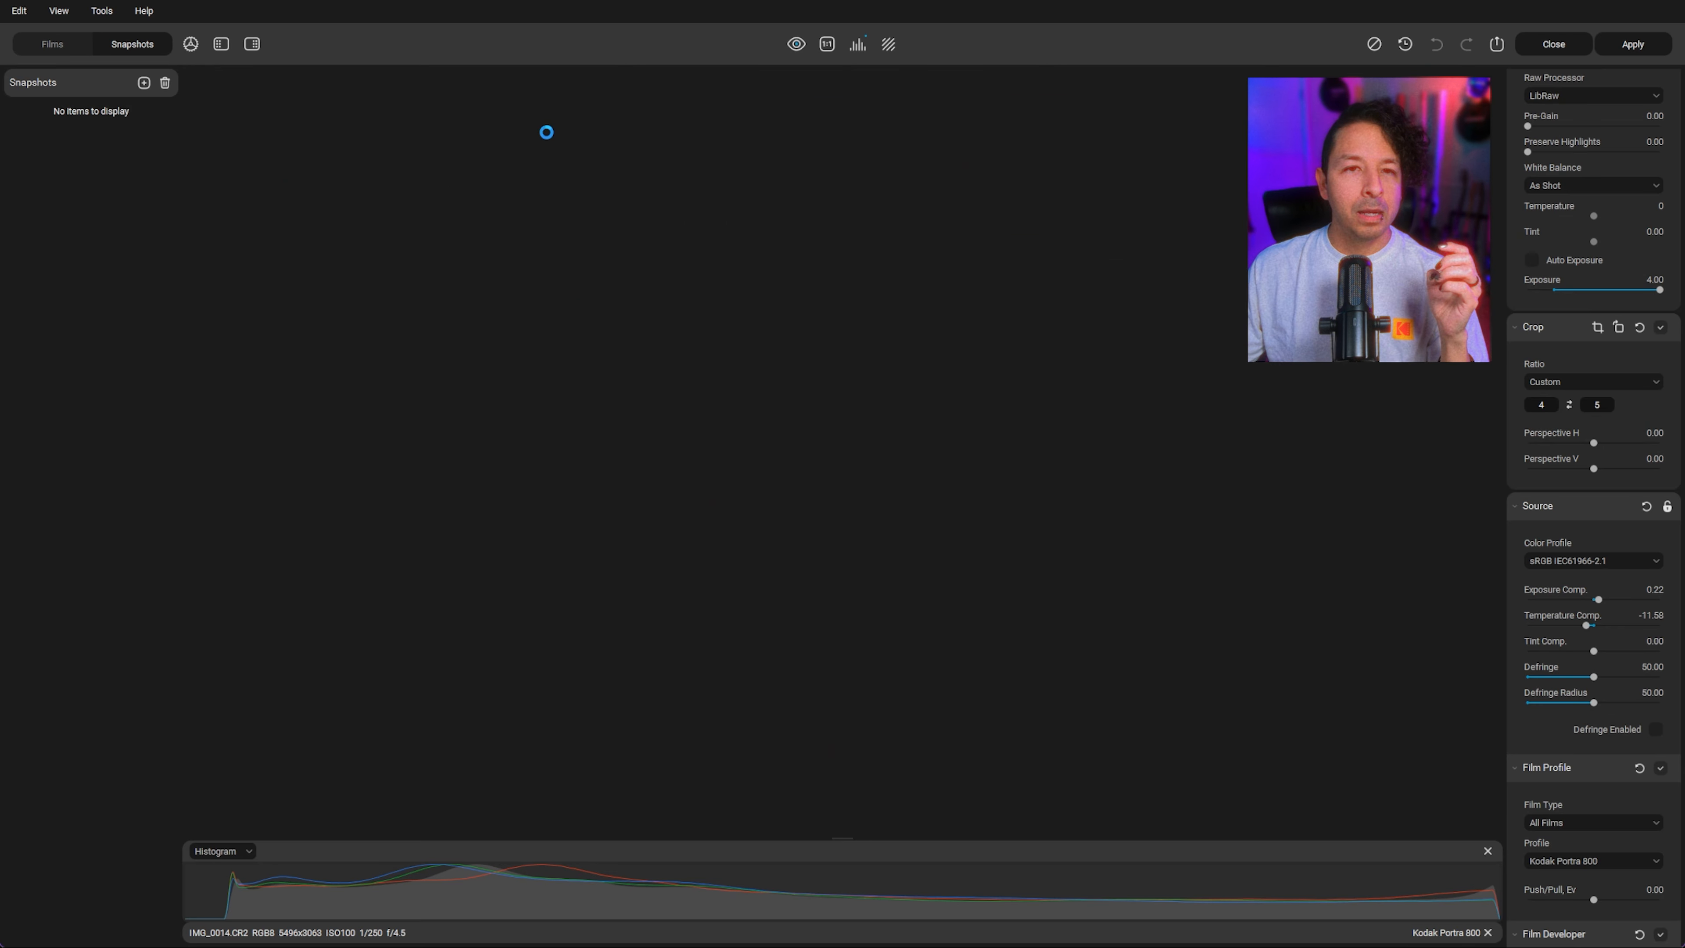
# Step: Save a snapshot of the cropped cat edit
pyautogui.click(143, 84)
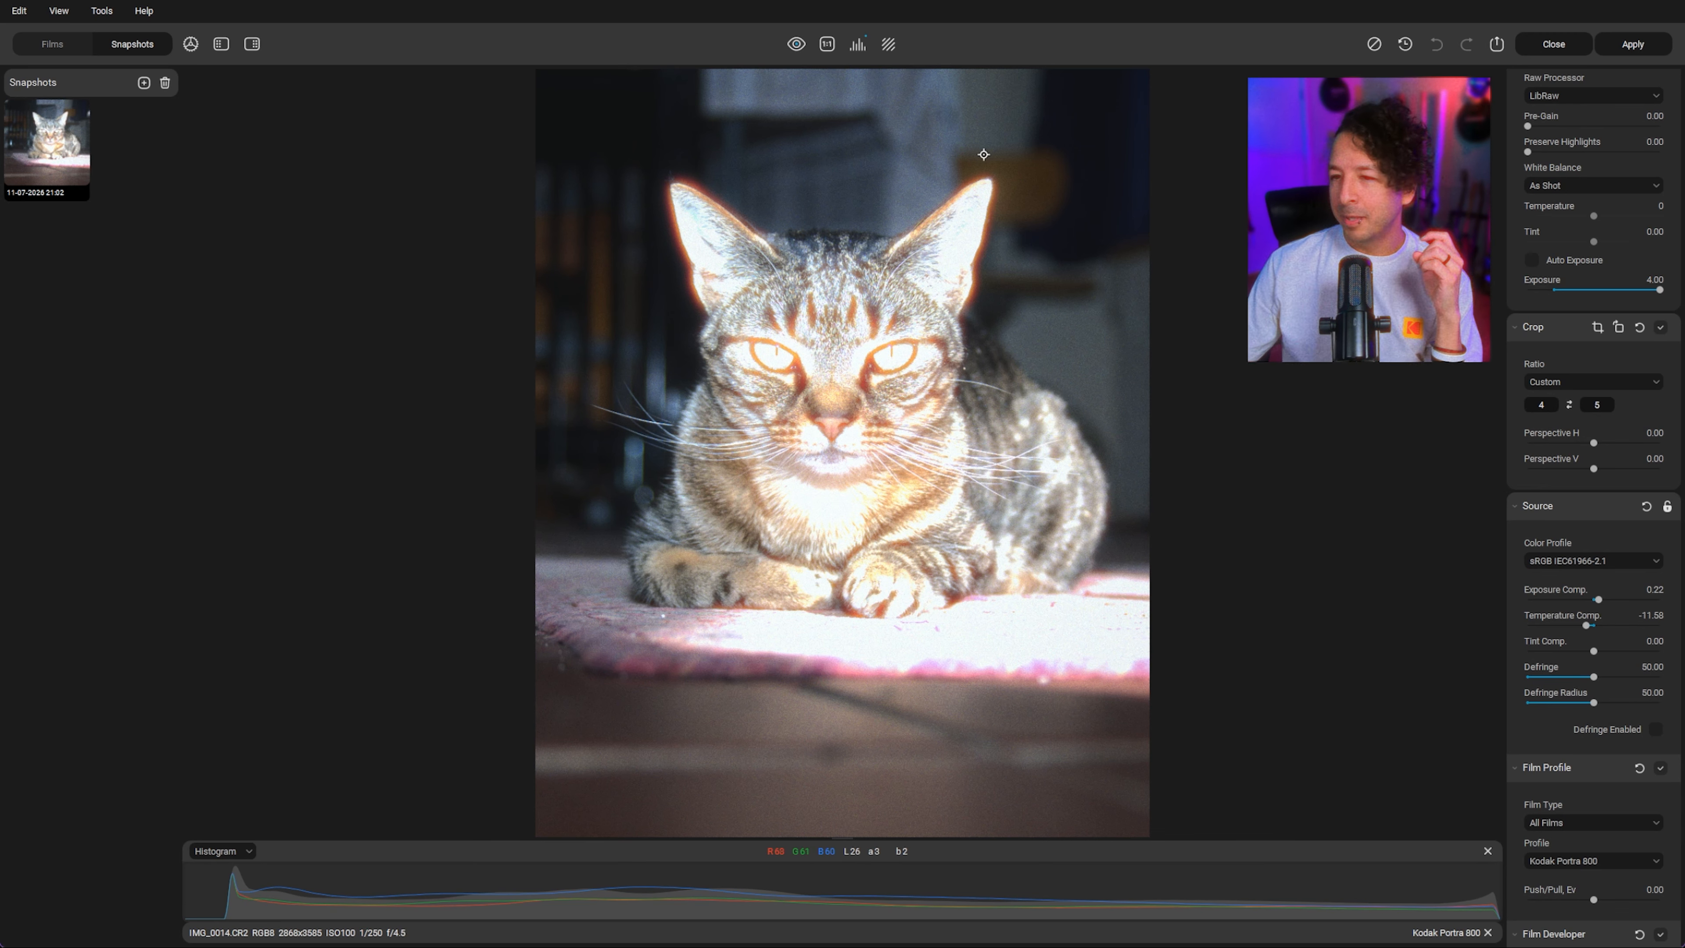
pyautogui.scroll(-7, 1567, 565)
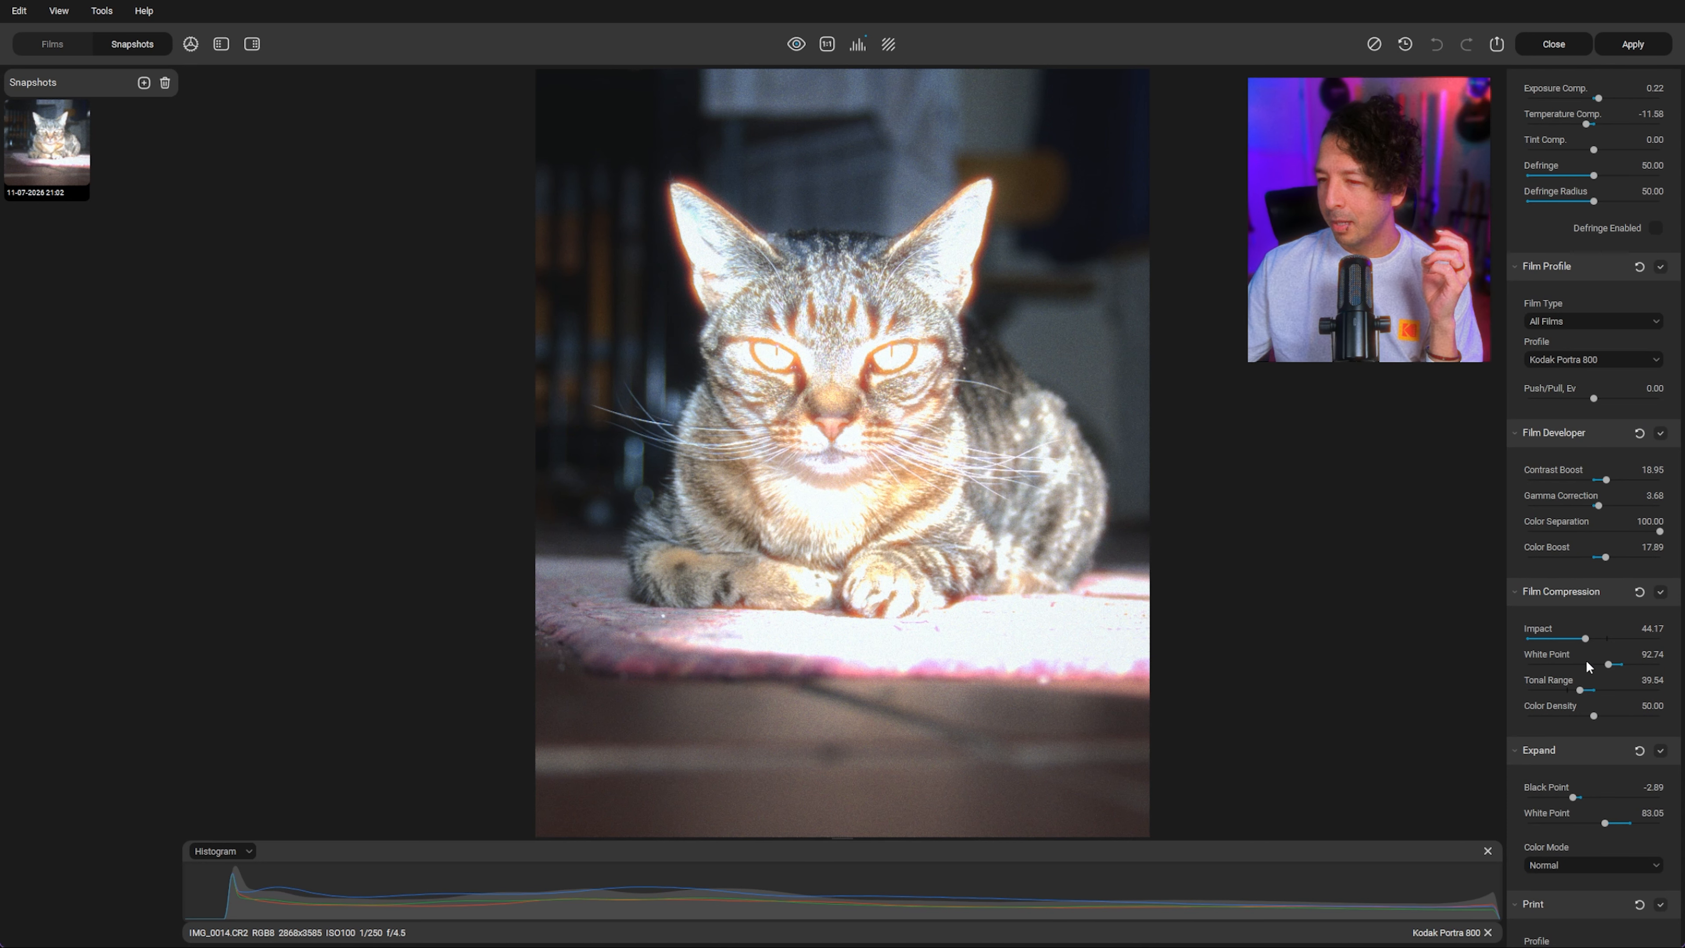
pyautogui.scroll(-8, 1600, 665)
pyautogui.scroll(-7, 1601, 665)
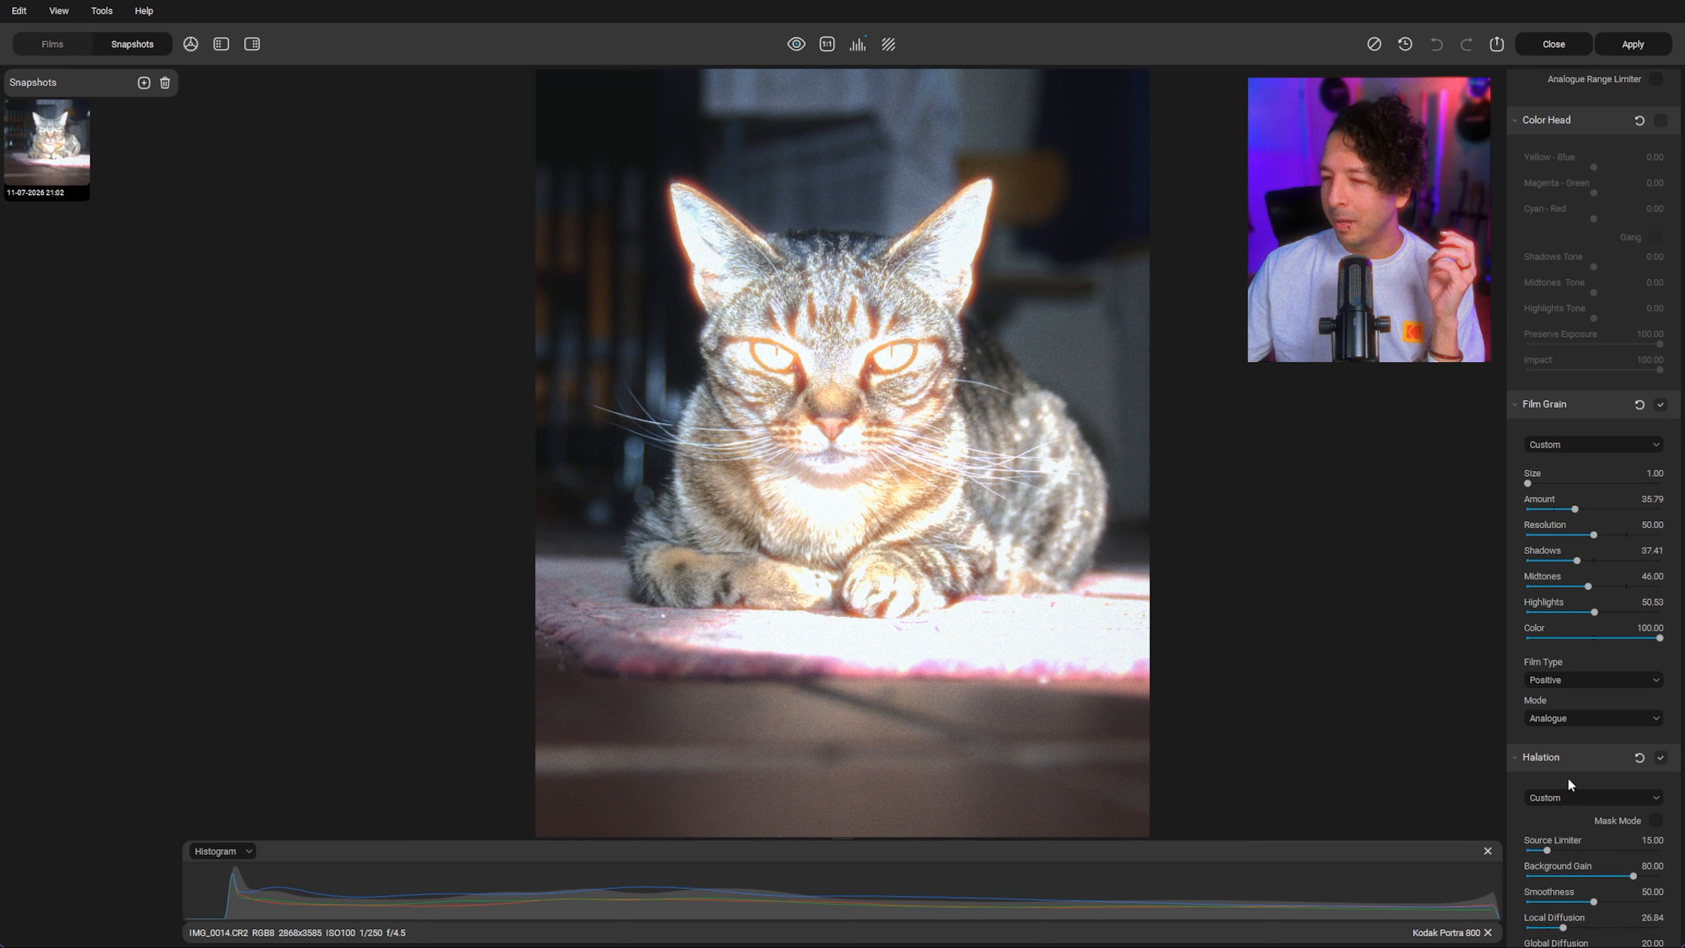
pyautogui.scroll(-3, 1567, 777)
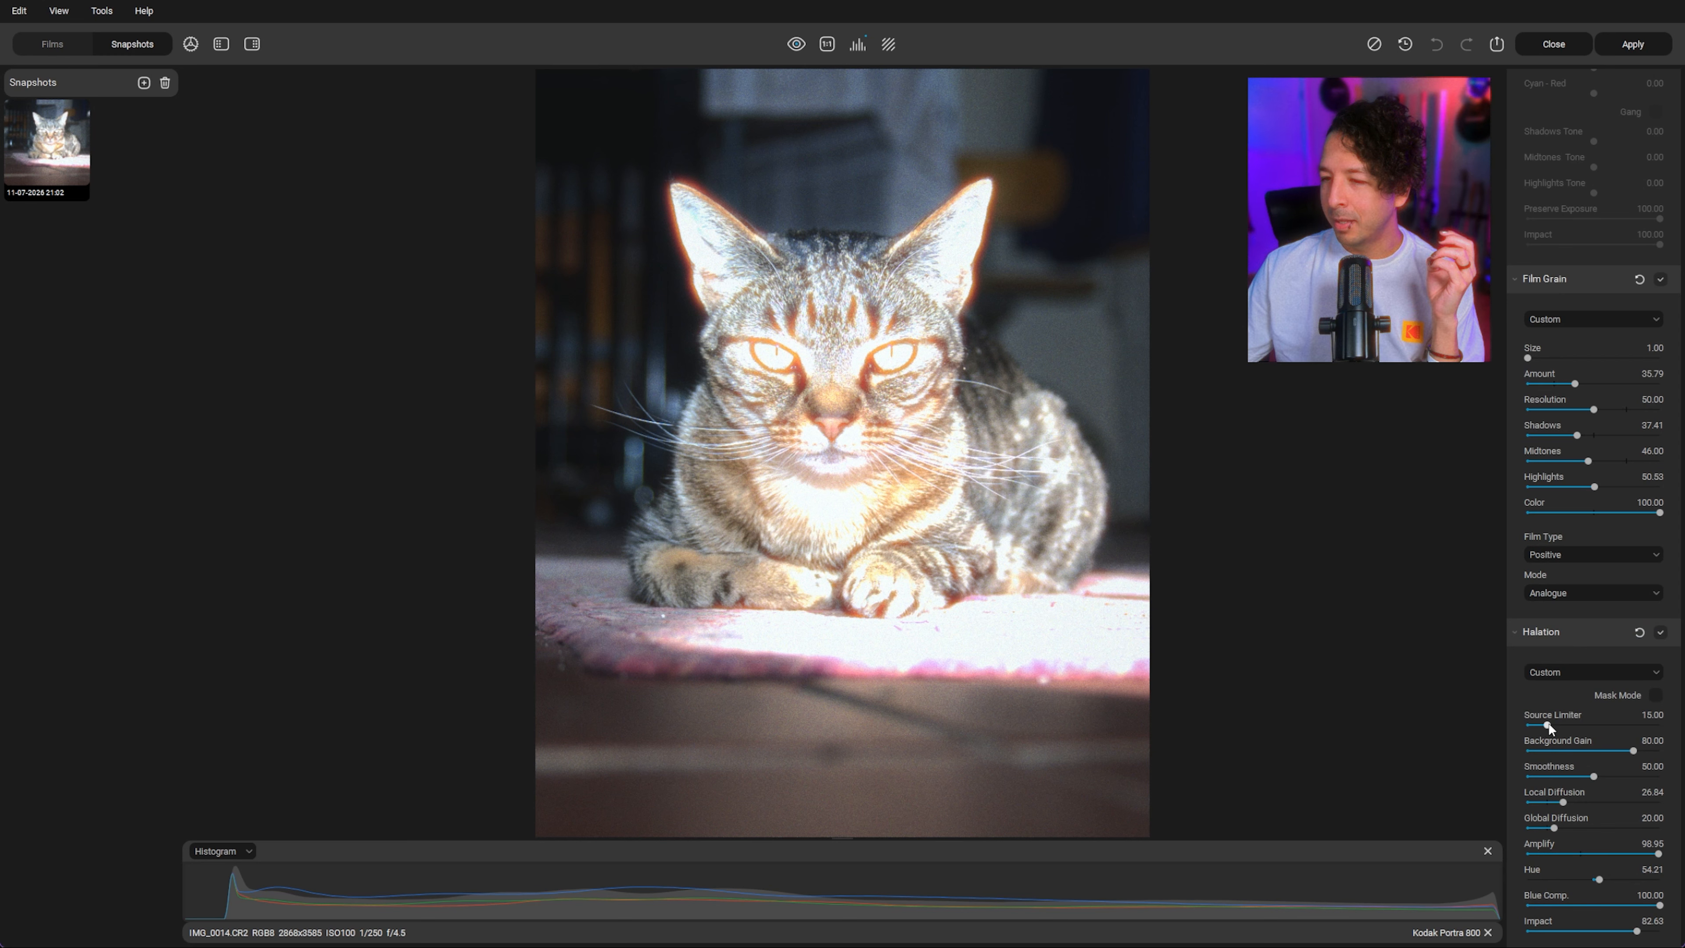
# Step: Turn on halation Mask Mode and set Source Limiter to 22.11 and Background Gain to 60
pyautogui.click(1654, 695)
pyautogui.scroll(-3, 1583, 738)
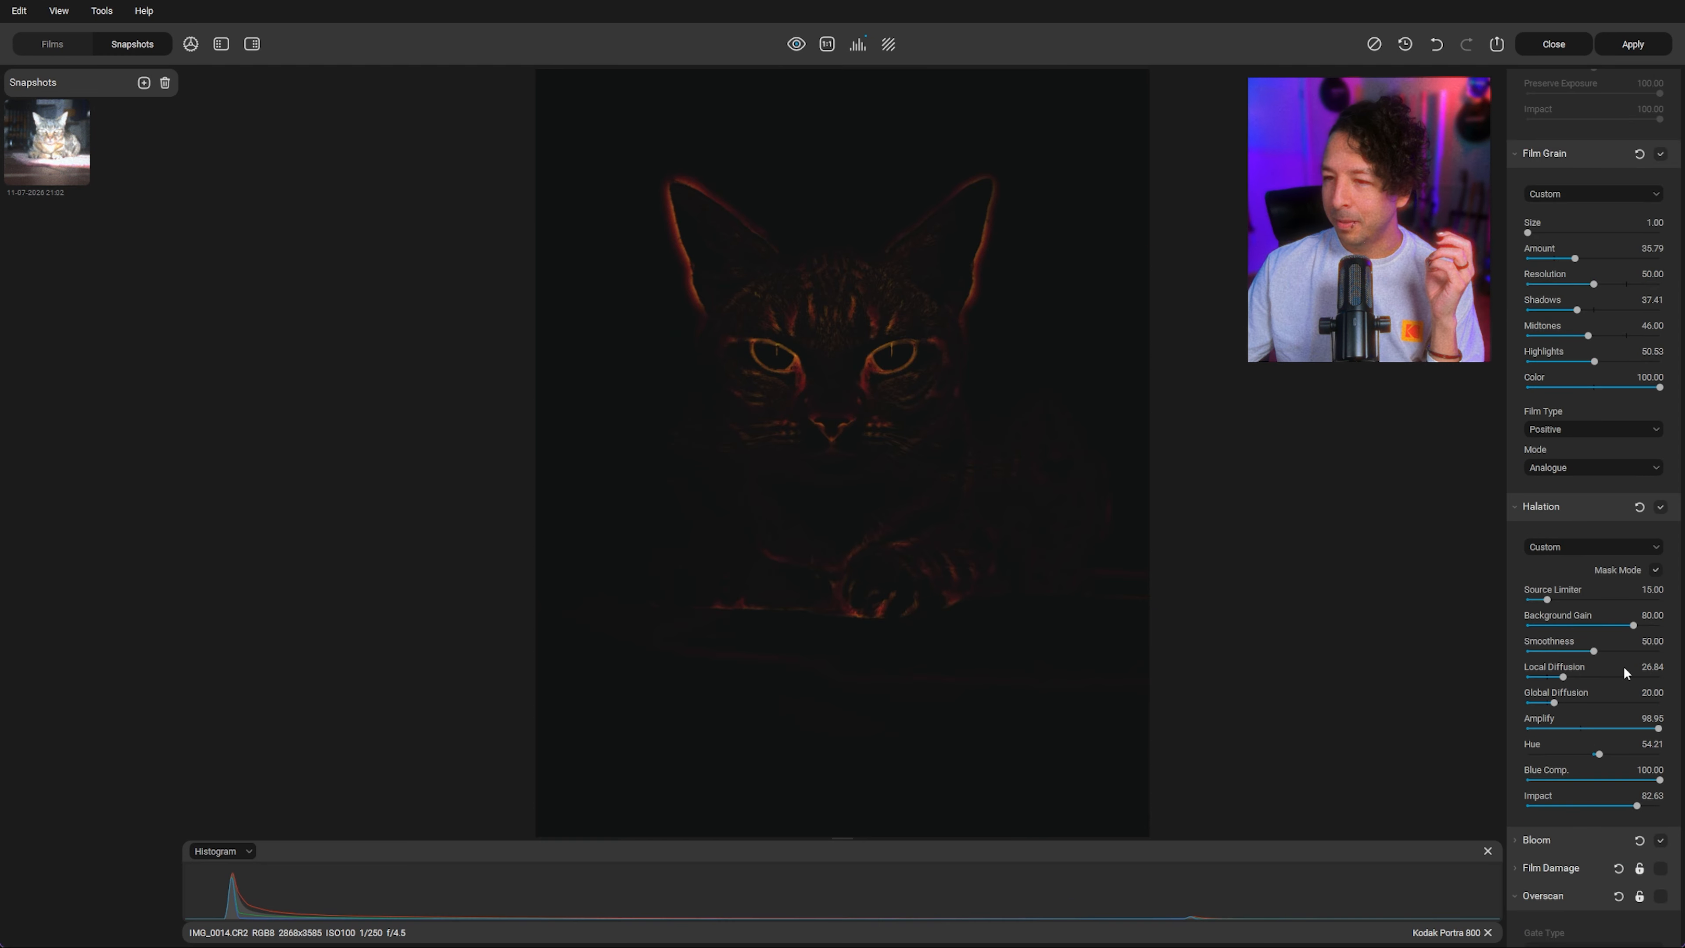
pyautogui.moveTo(1594, 628); pyautogui.dragTo(1556, 599)
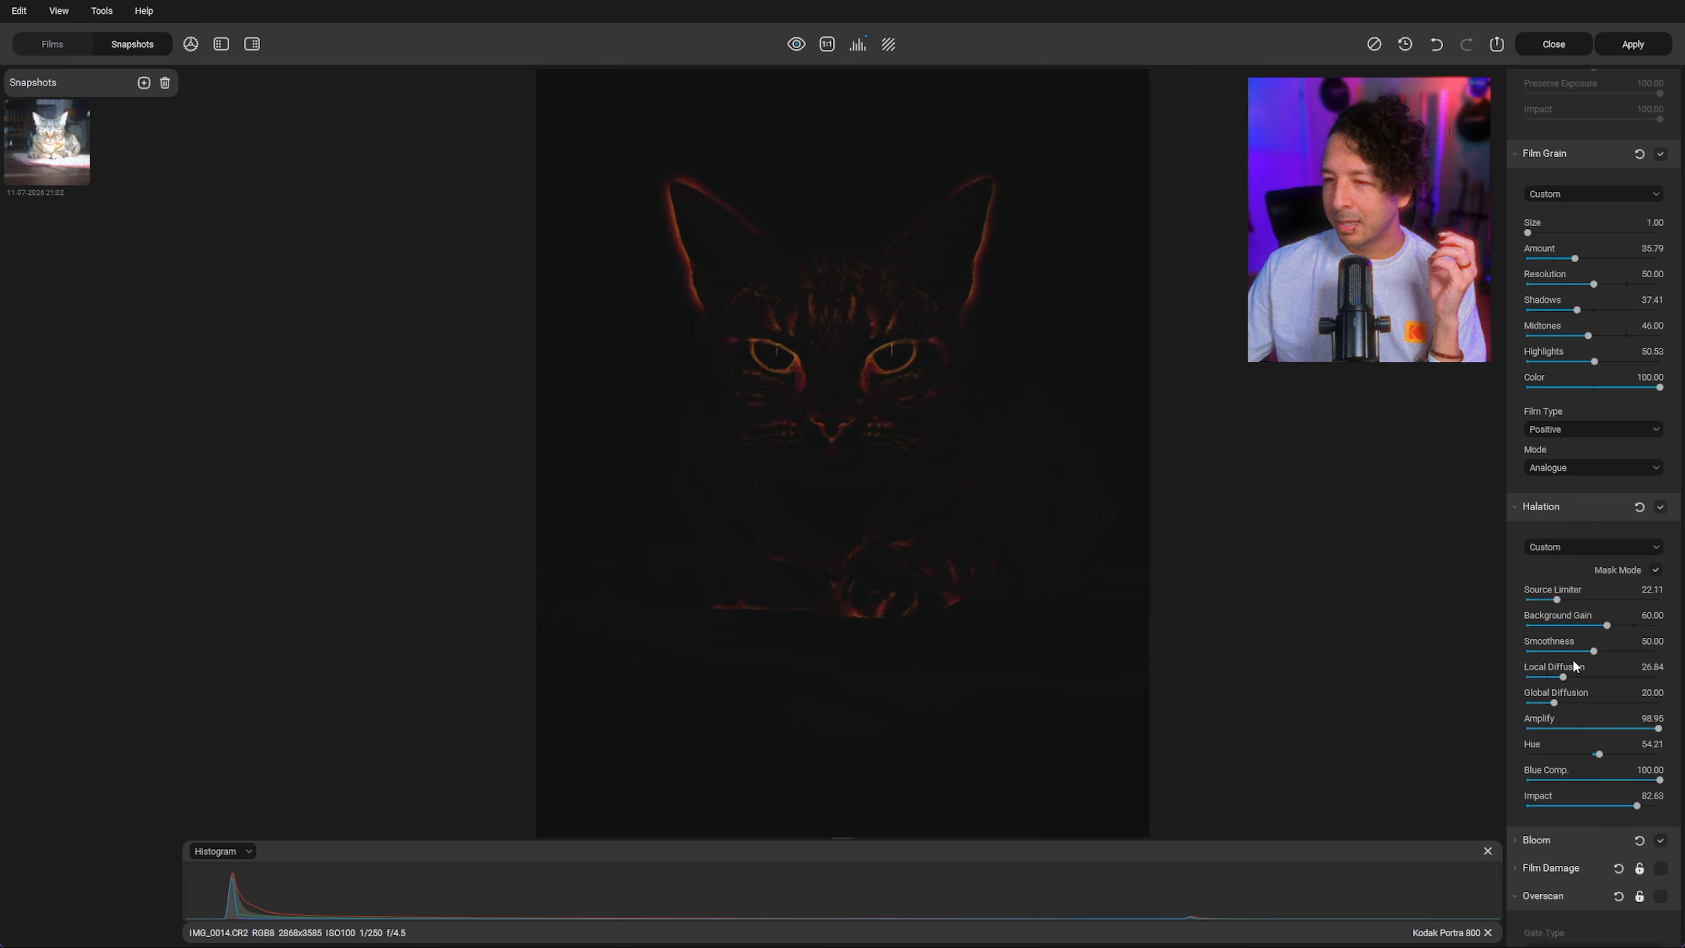
# Step: Lower the halation Impact to 56.32 and Amplify to 23.68
pyautogui.moveTo(1633, 808); pyautogui.dragTo(1618, 809)
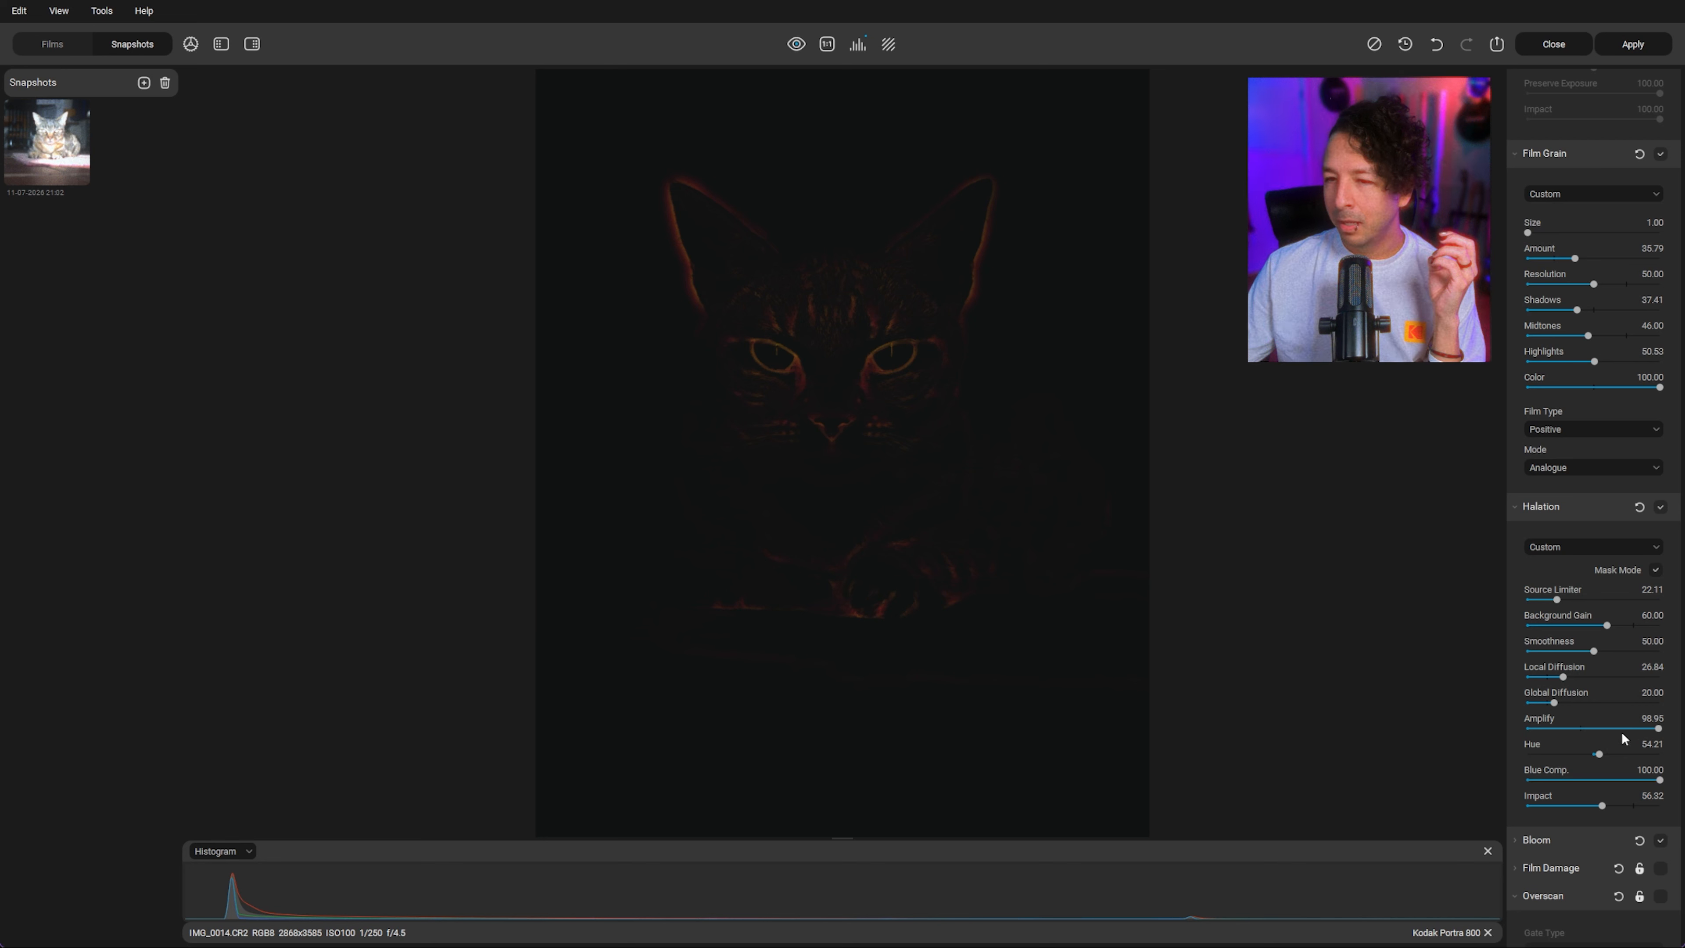
pyautogui.moveTo(1621, 729); pyautogui.dragTo(1559, 728)
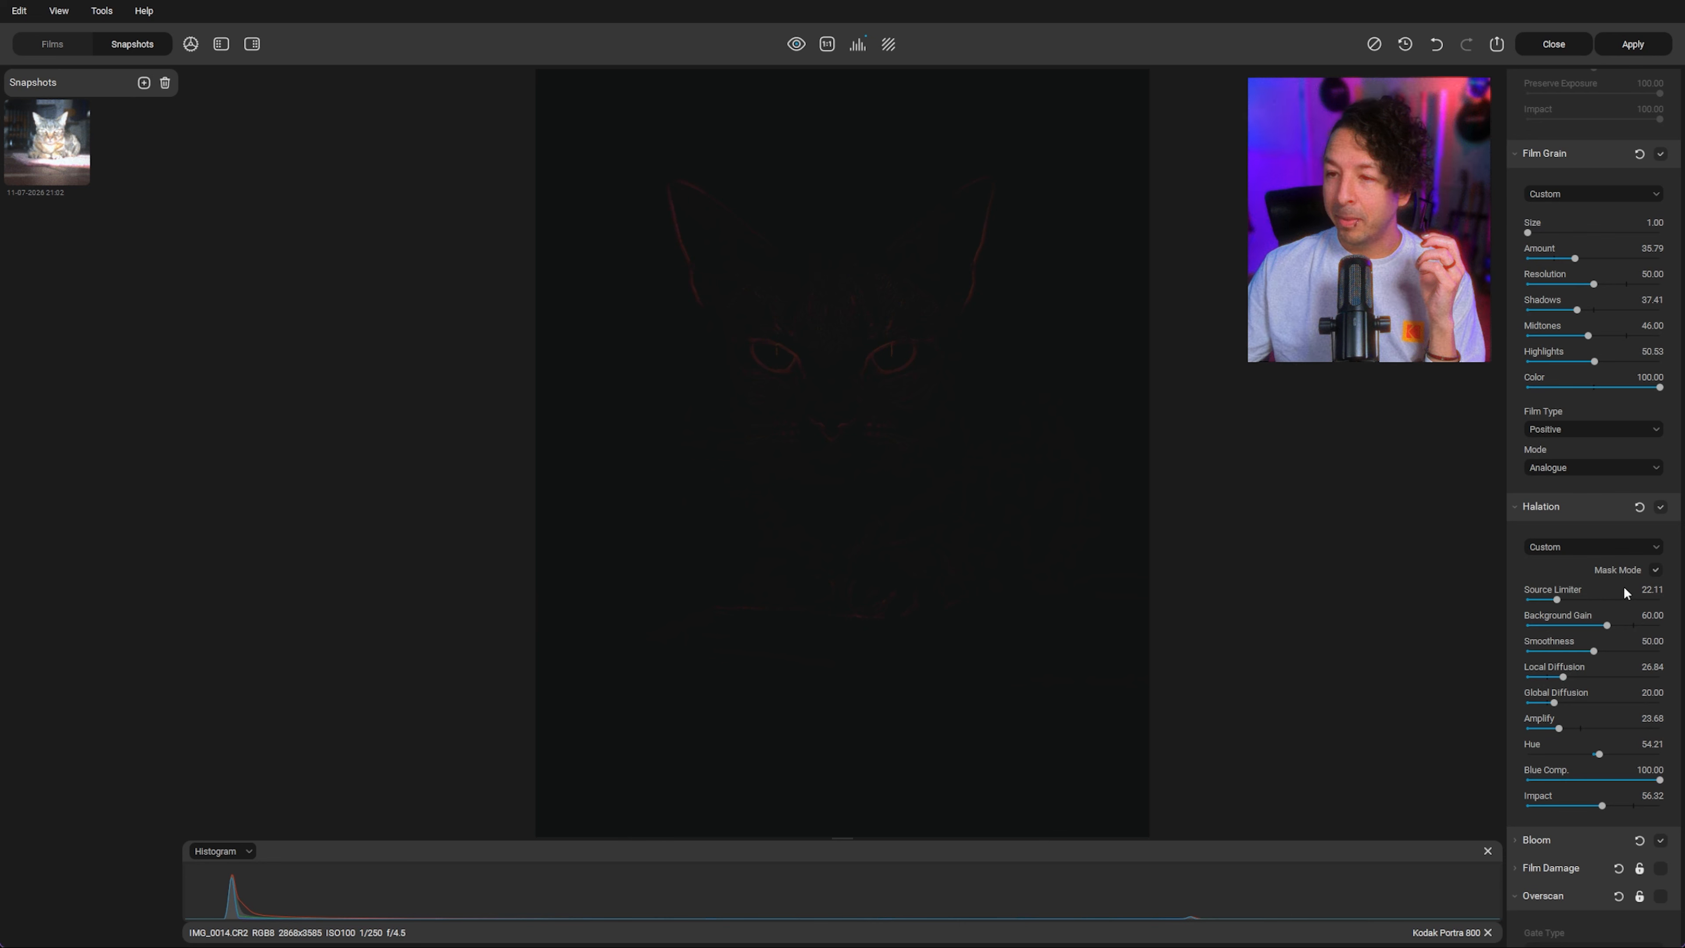
# Step: Turn off halation Mask Mode and save a new snapshot of the cat edit
pyautogui.click(1655, 571)
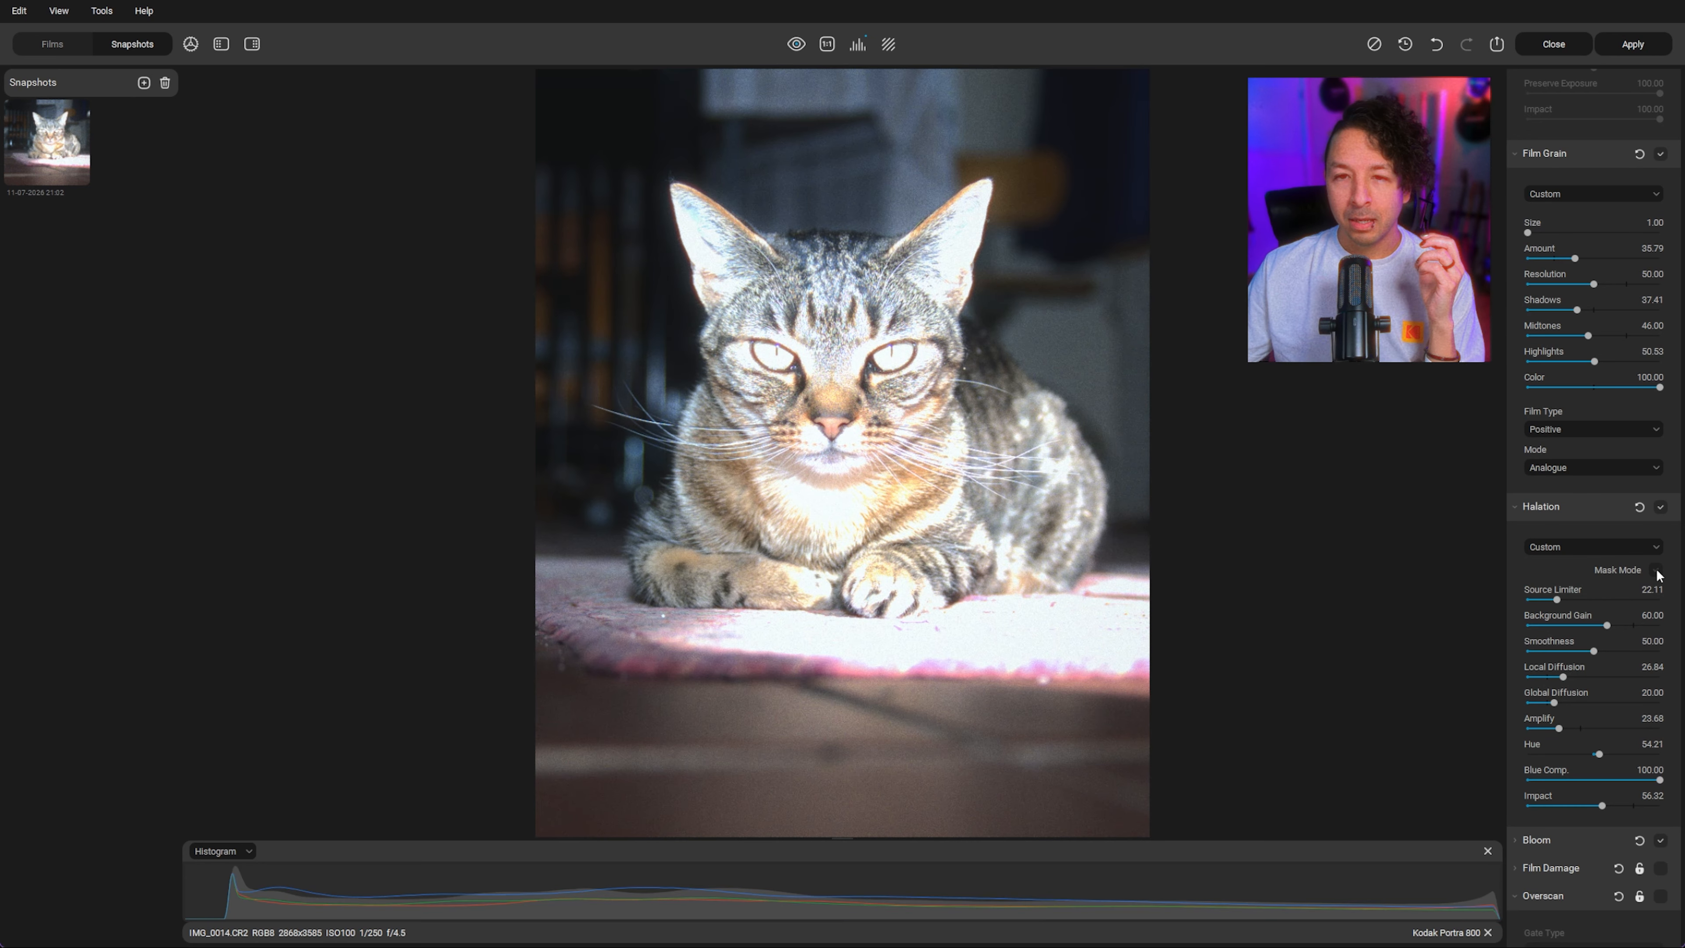
pyautogui.click(143, 83)
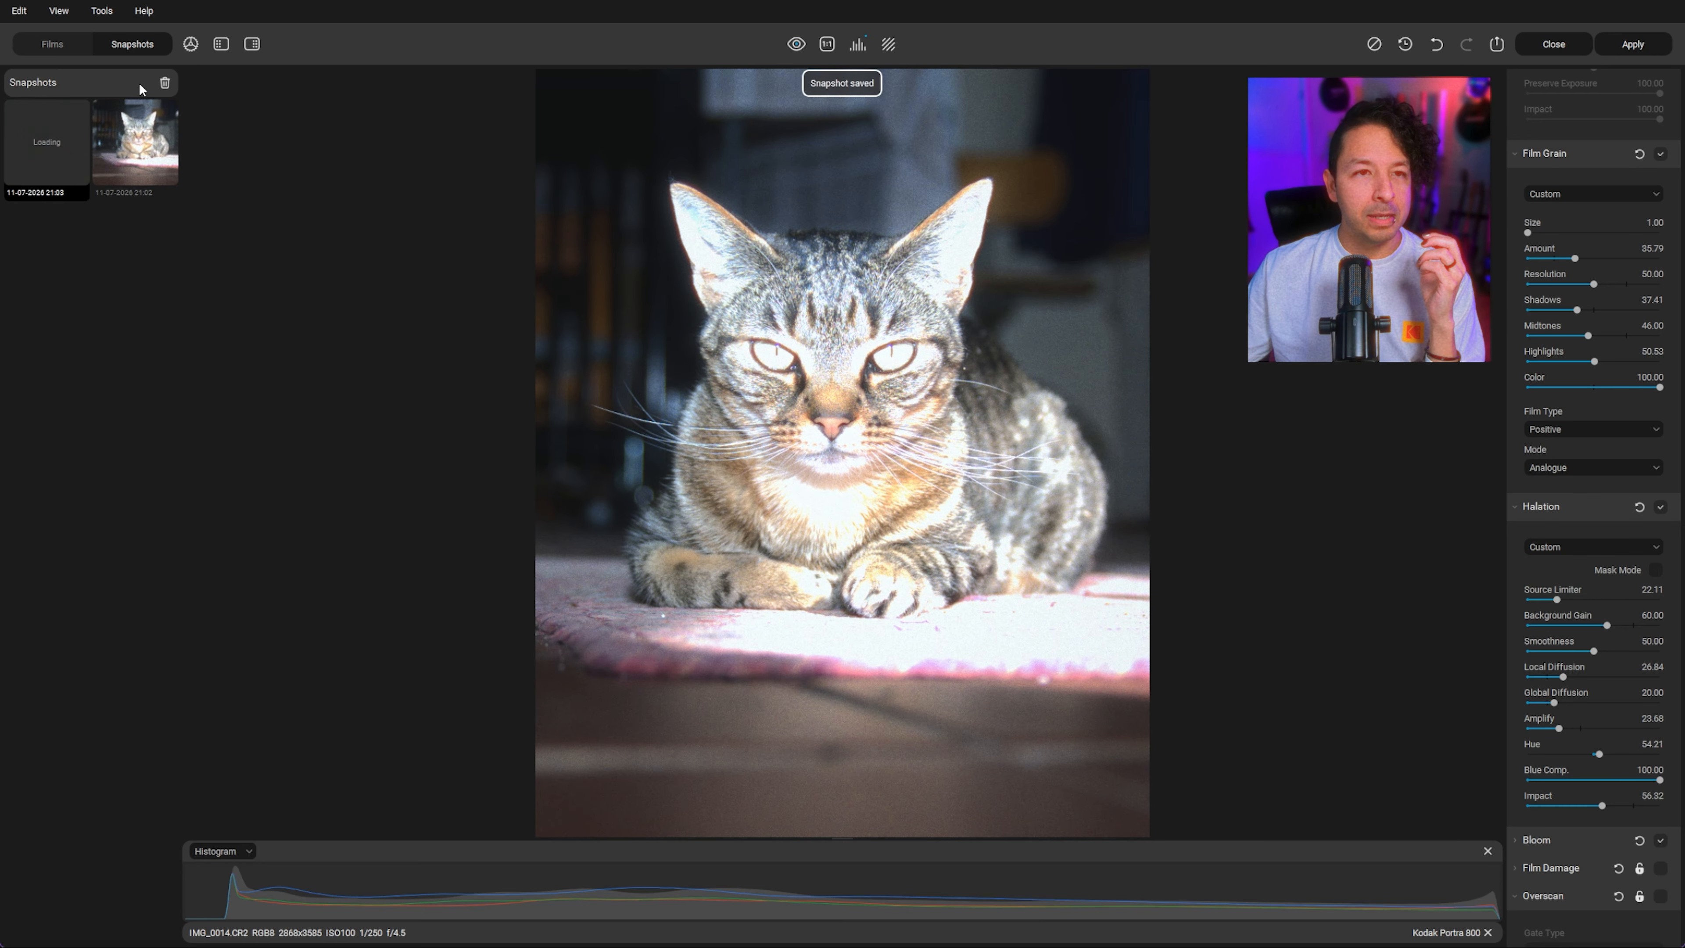
# Step: Expand the Bloom section and turn on its Mask Mode
pyautogui.scroll(-2, 1588, 675)
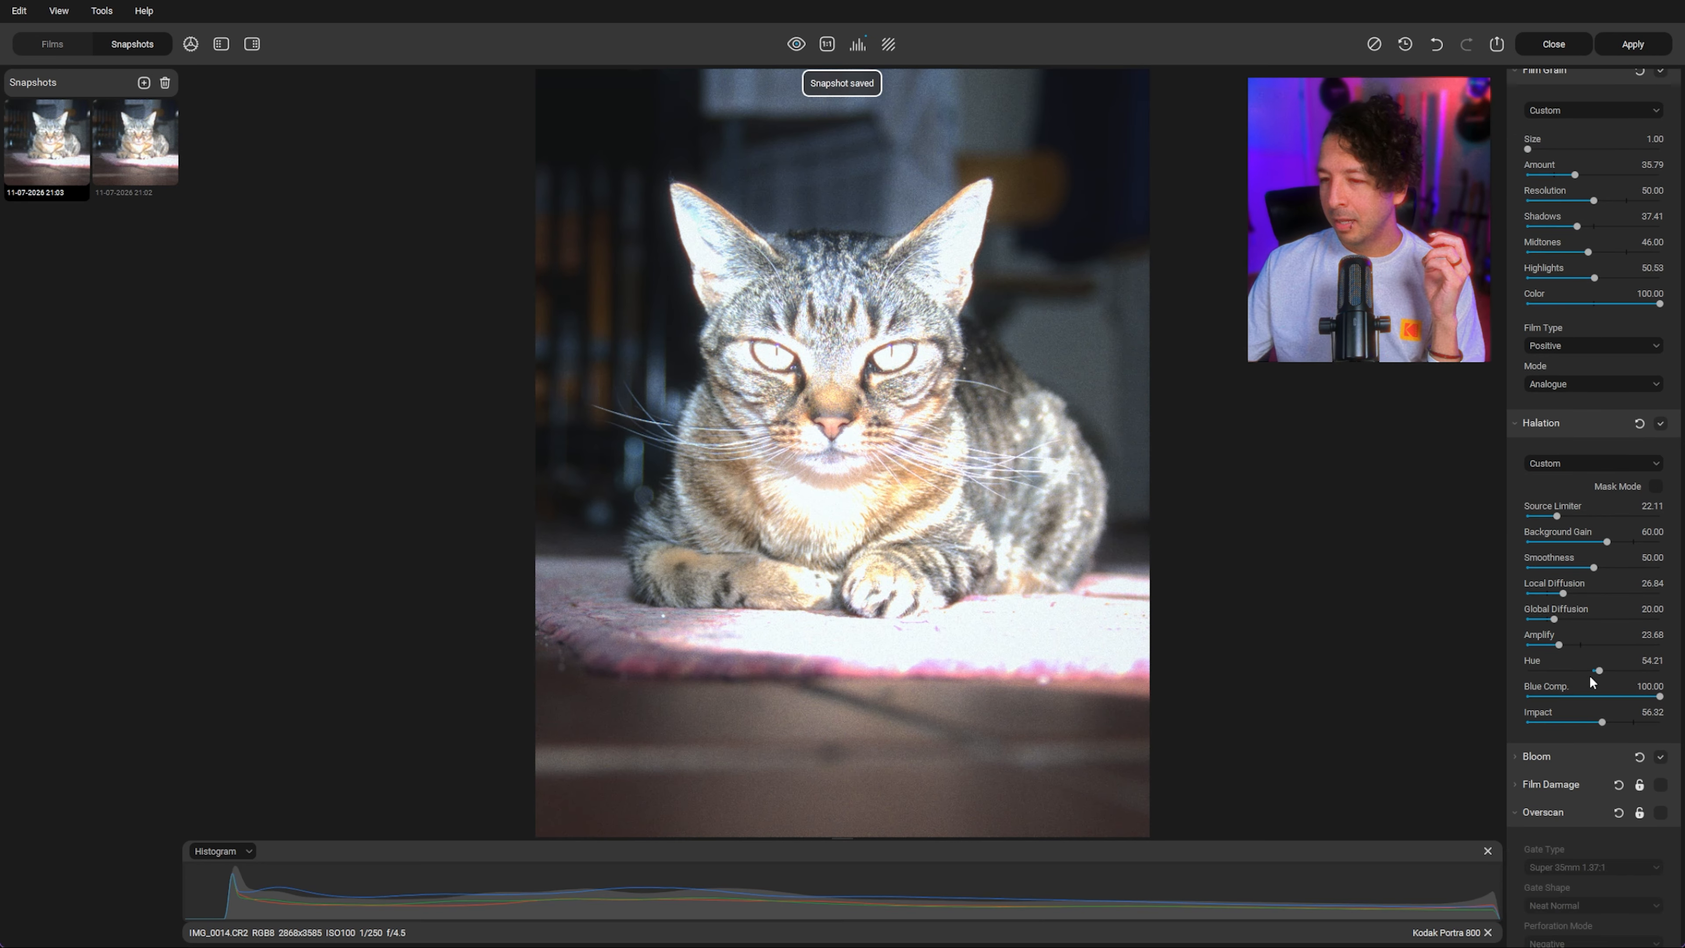
pyautogui.click(1515, 755)
pyautogui.scroll(-3, 1562, 758)
pyautogui.scroll(-2, 1562, 757)
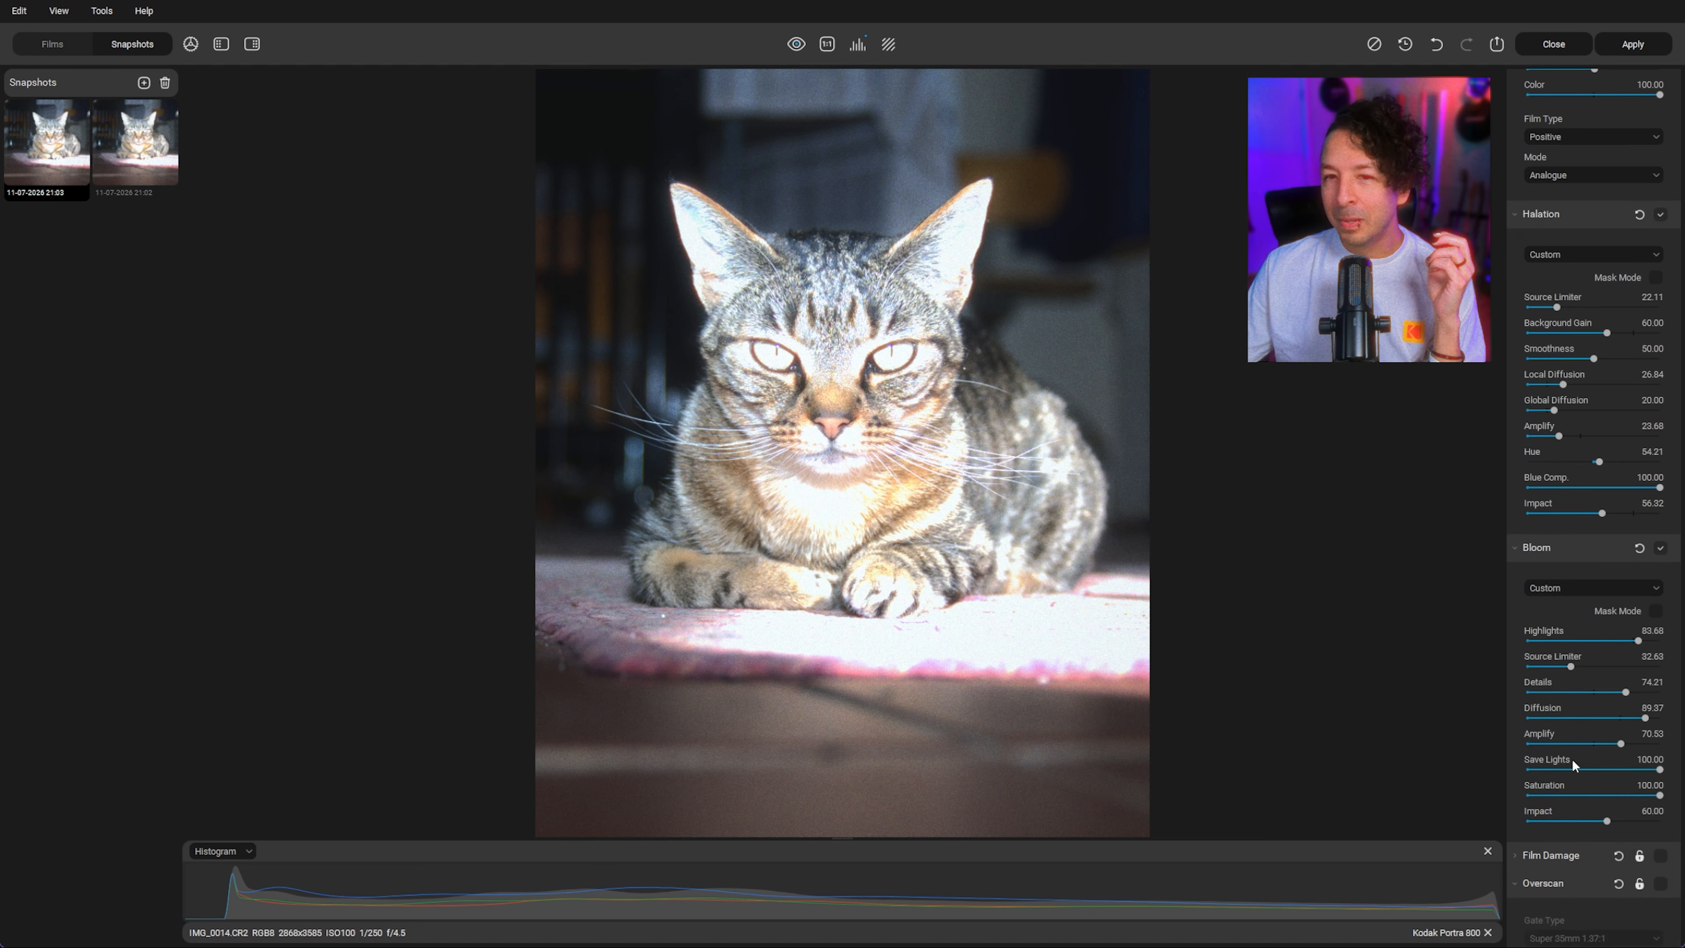
pyautogui.click(1656, 611)
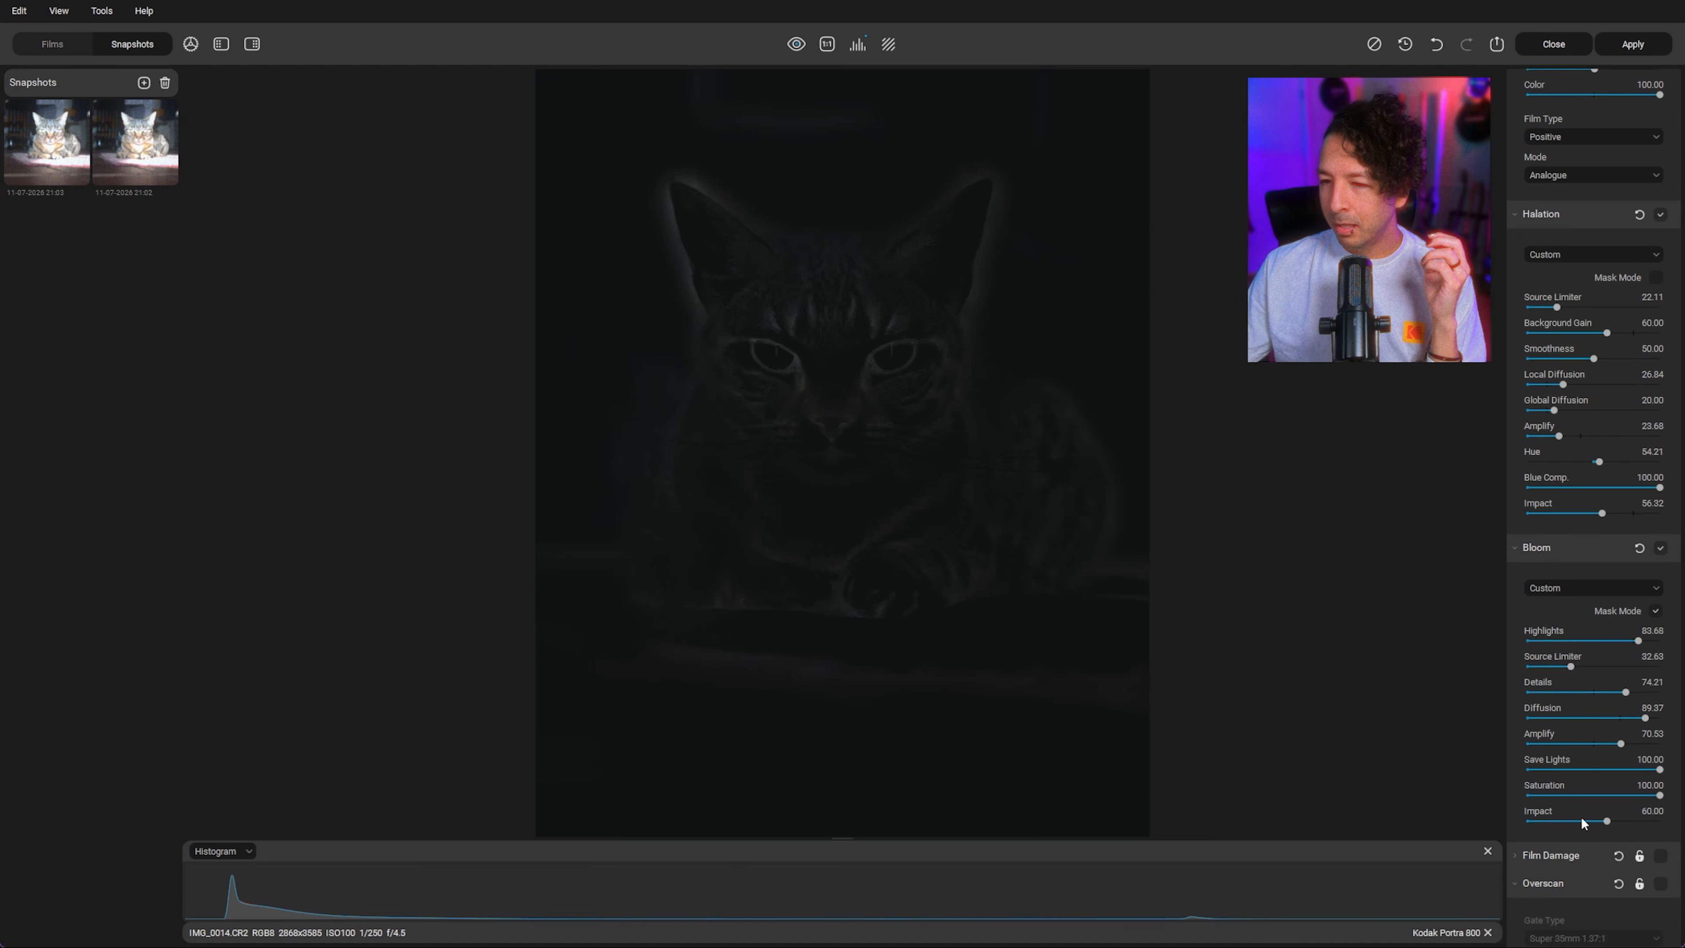
# Step: Set Bloom Amplify to 34.74, Highlights to 32.11 and Source Limiter to 15.79
pyautogui.click(1573, 743)
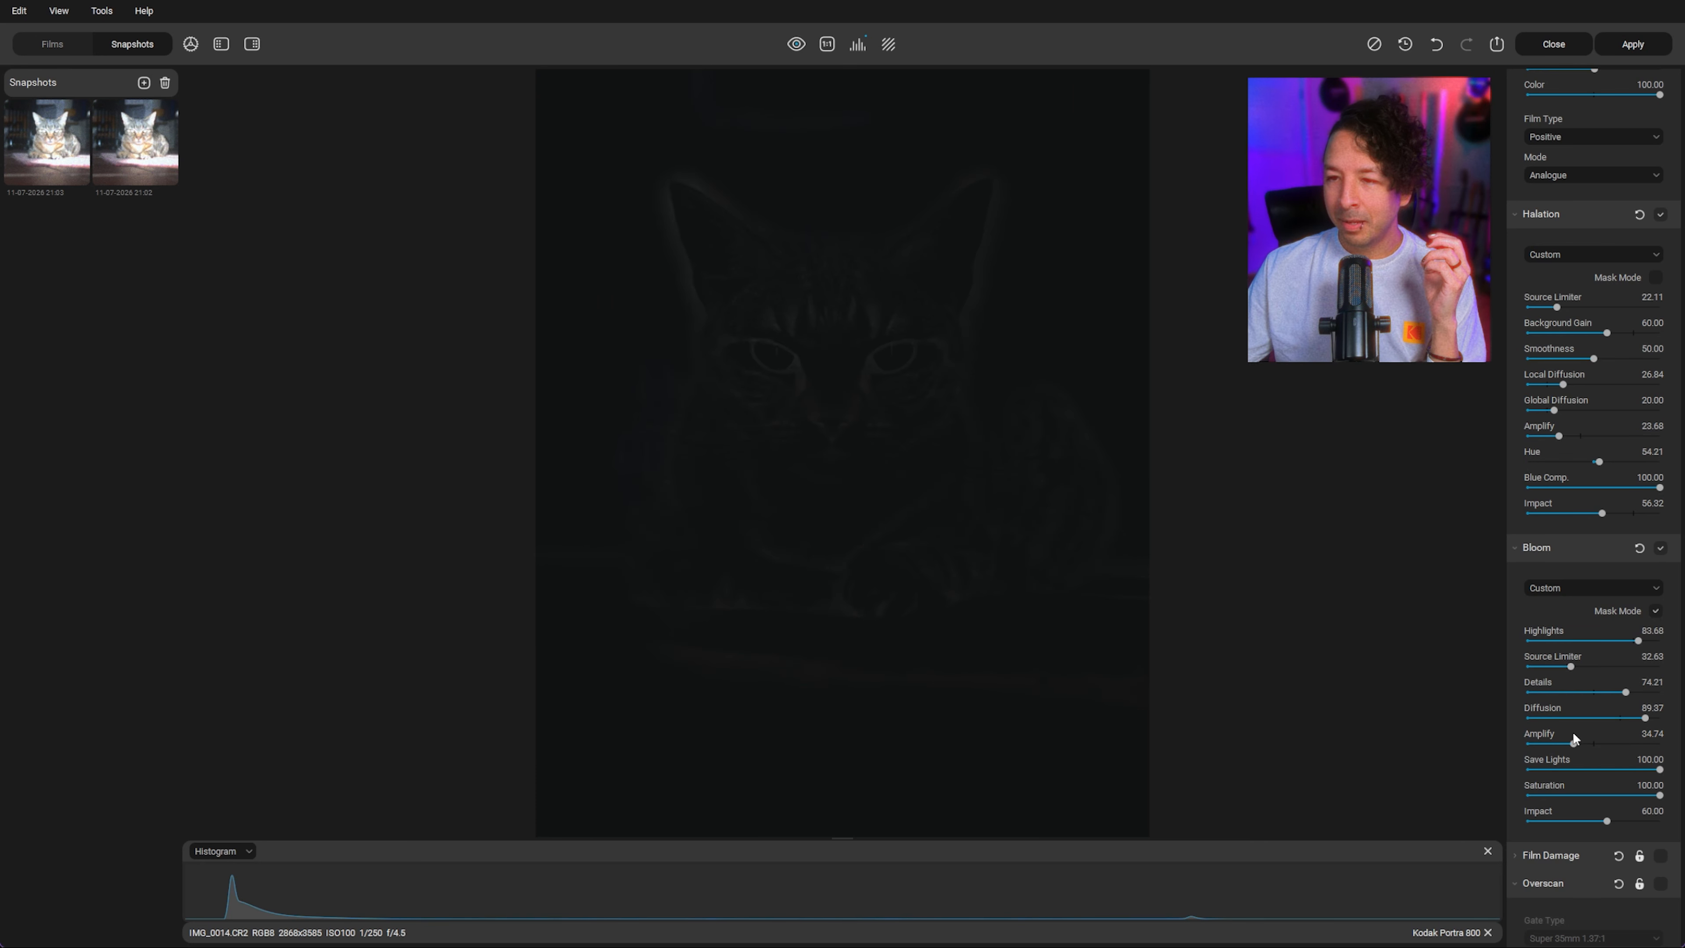
pyautogui.click(1570, 640)
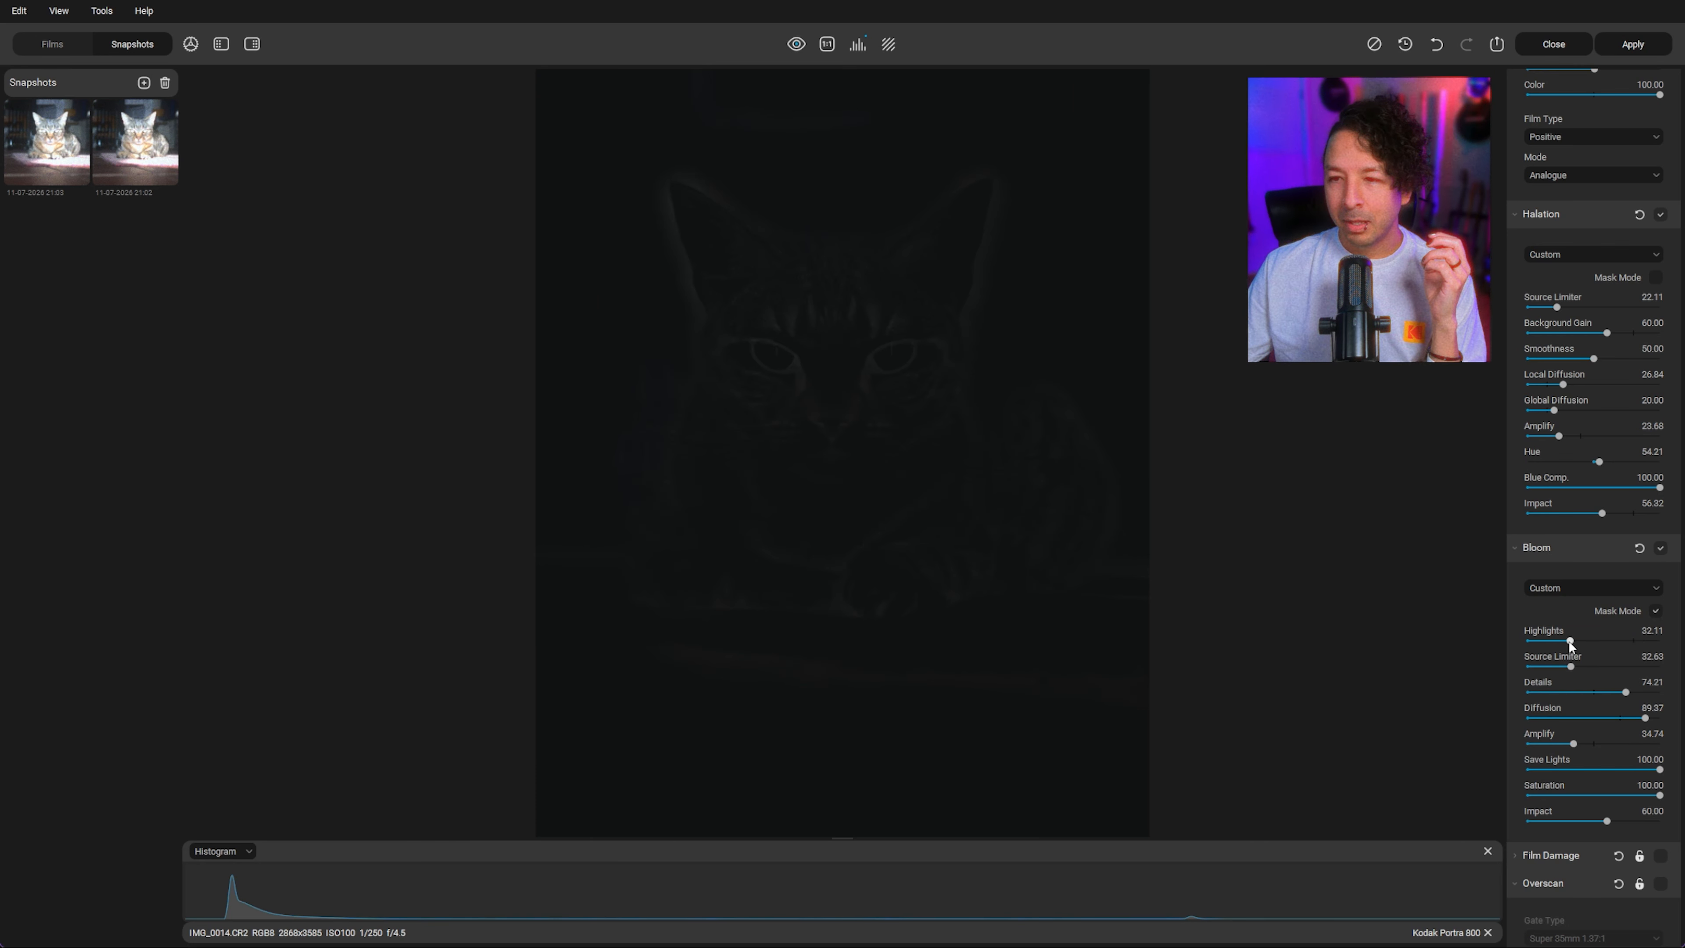
pyautogui.moveTo(1571, 666); pyautogui.dragTo(1555, 666)
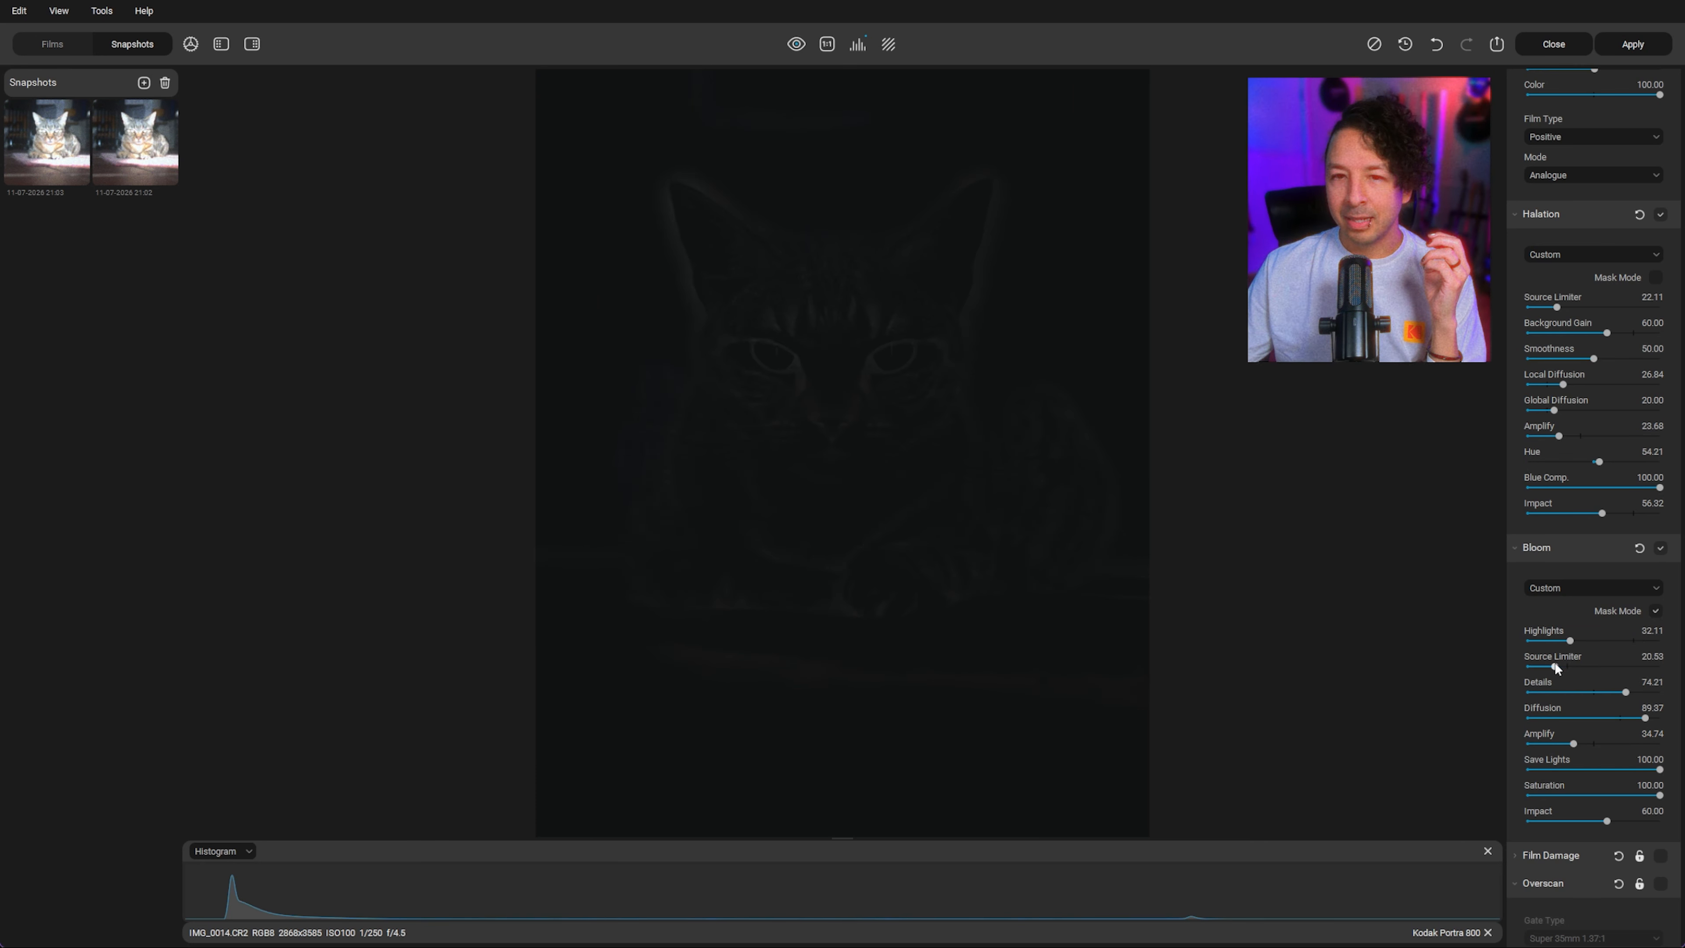
pyautogui.moveTo(1561, 667); pyautogui.dragTo(1548, 665)
# Step: Set Bloom Diffusion to 58.95, Amplify to 19.47, Saturation to 78.42 and Impact to 37.37
pyautogui.click(1599, 717)
pyautogui.moveTo(1599, 718); pyautogui.dragTo(1605, 717)
pyautogui.click(1553, 743)
pyautogui.click(1553, 742)
pyautogui.click(1632, 796)
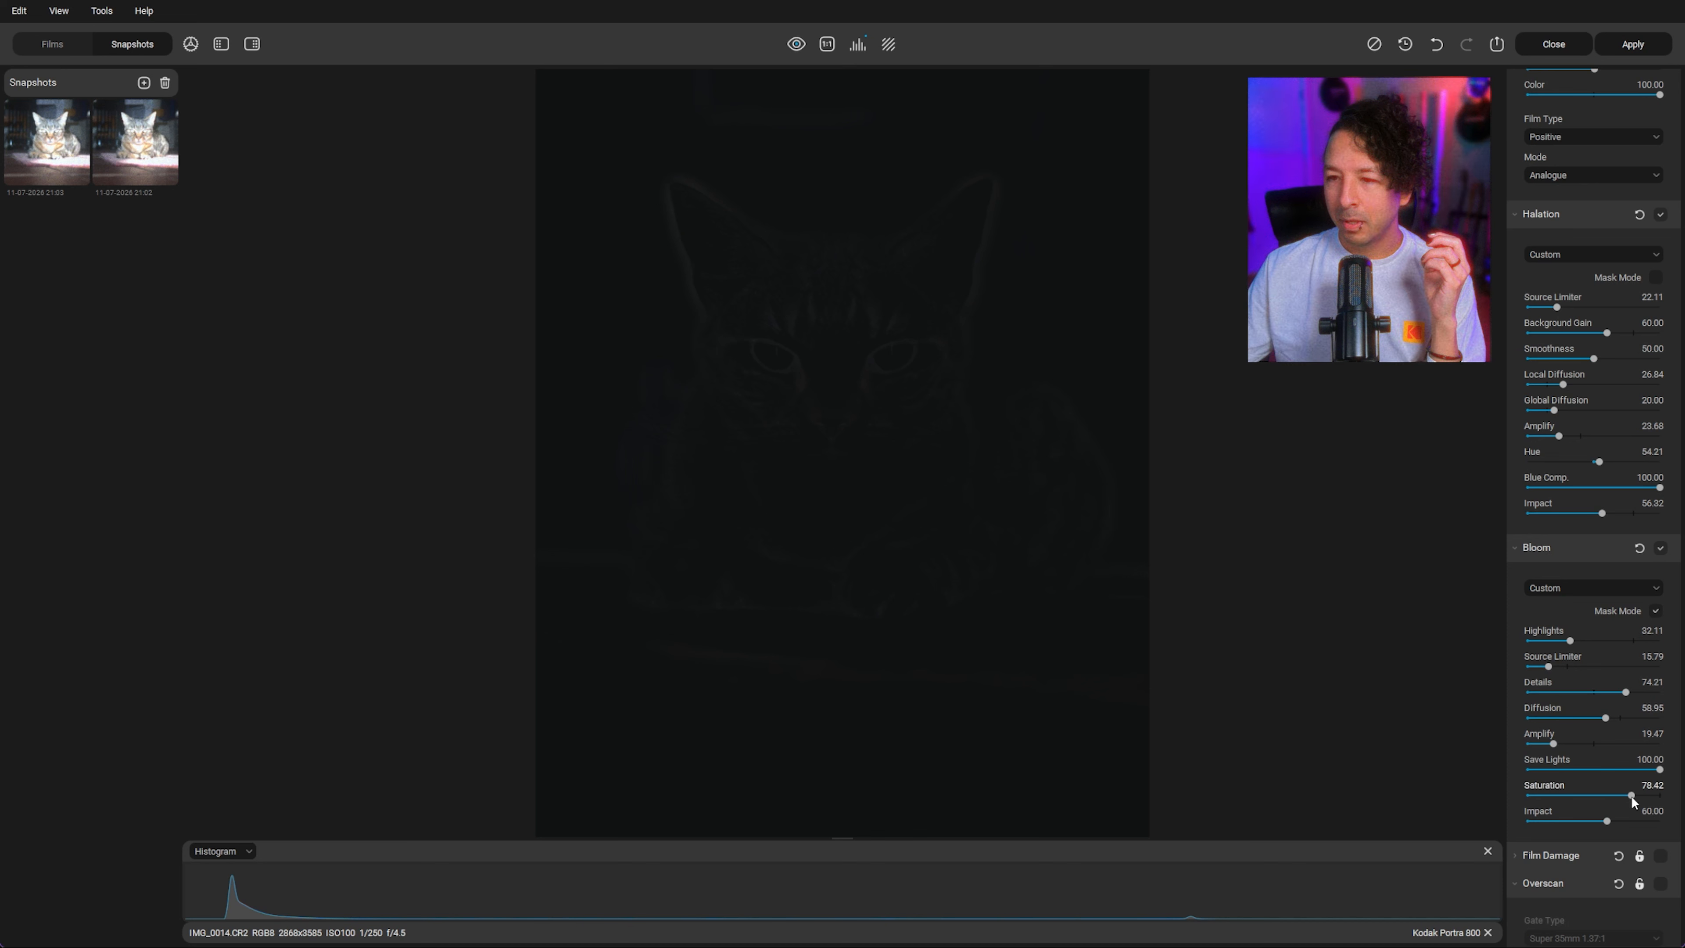
pyautogui.moveTo(1589, 820); pyautogui.dragTo(1577, 820)
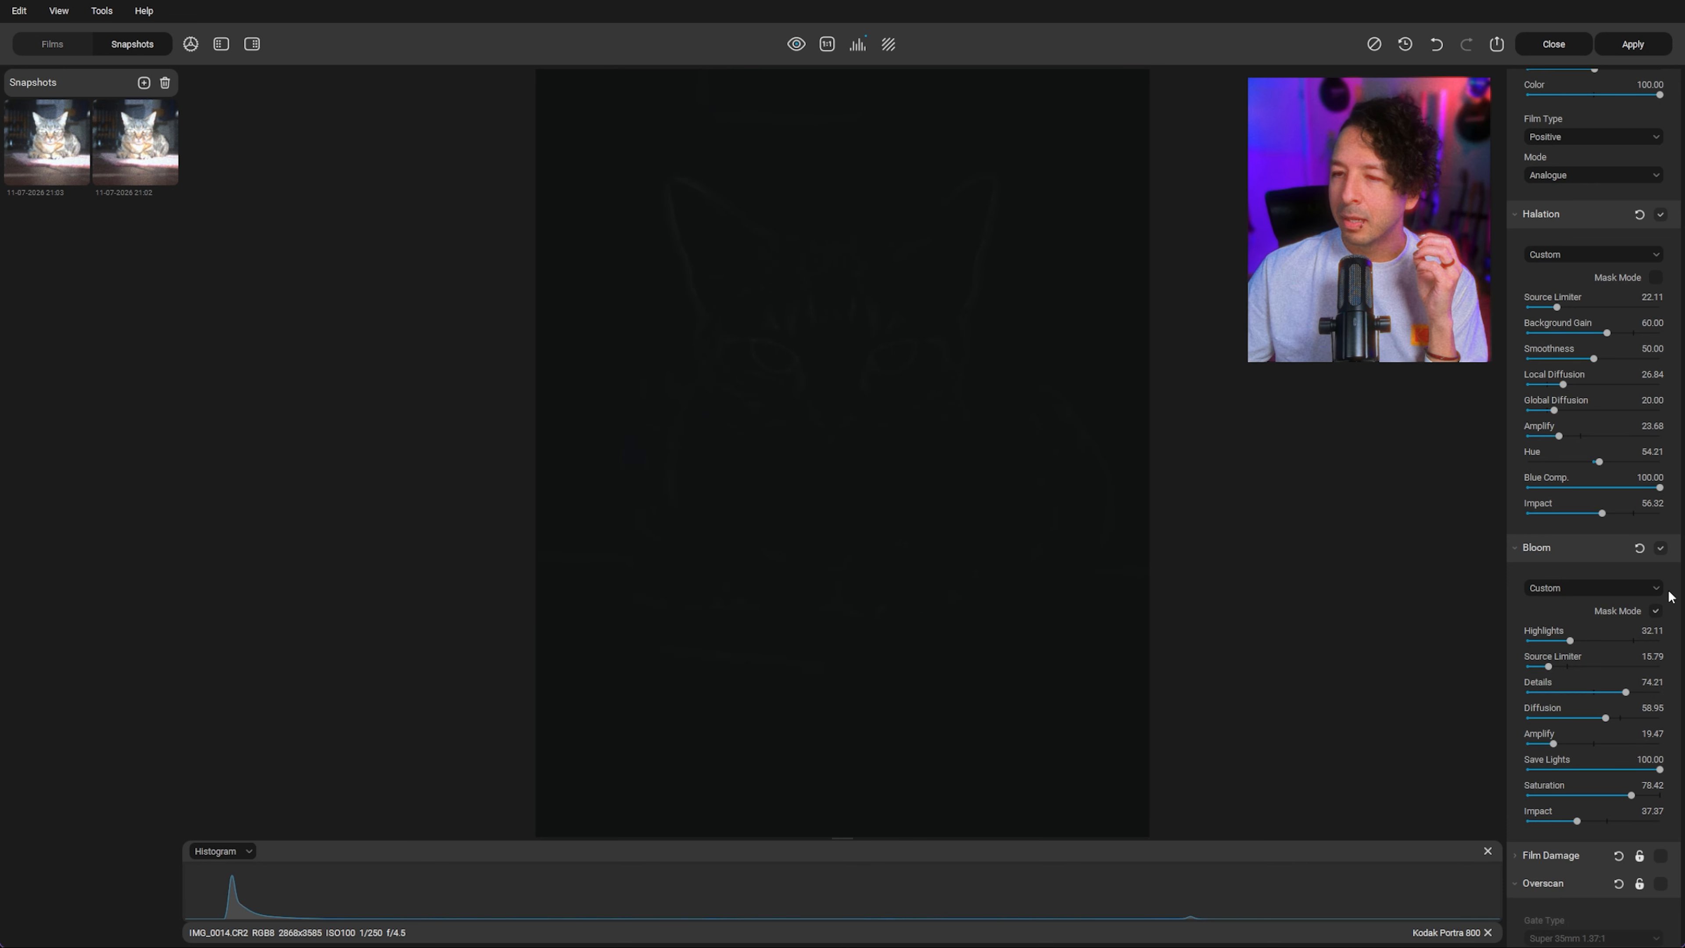
# Step: Turn off Bloom Mask Mode, toggle Bloom off and on to compare, and raise Bloom Impact to 53.68
pyautogui.click(1654, 612)
pyautogui.click(1660, 548)
pyautogui.click(1660, 549)
pyautogui.click(1661, 548)
pyautogui.click(1660, 549)
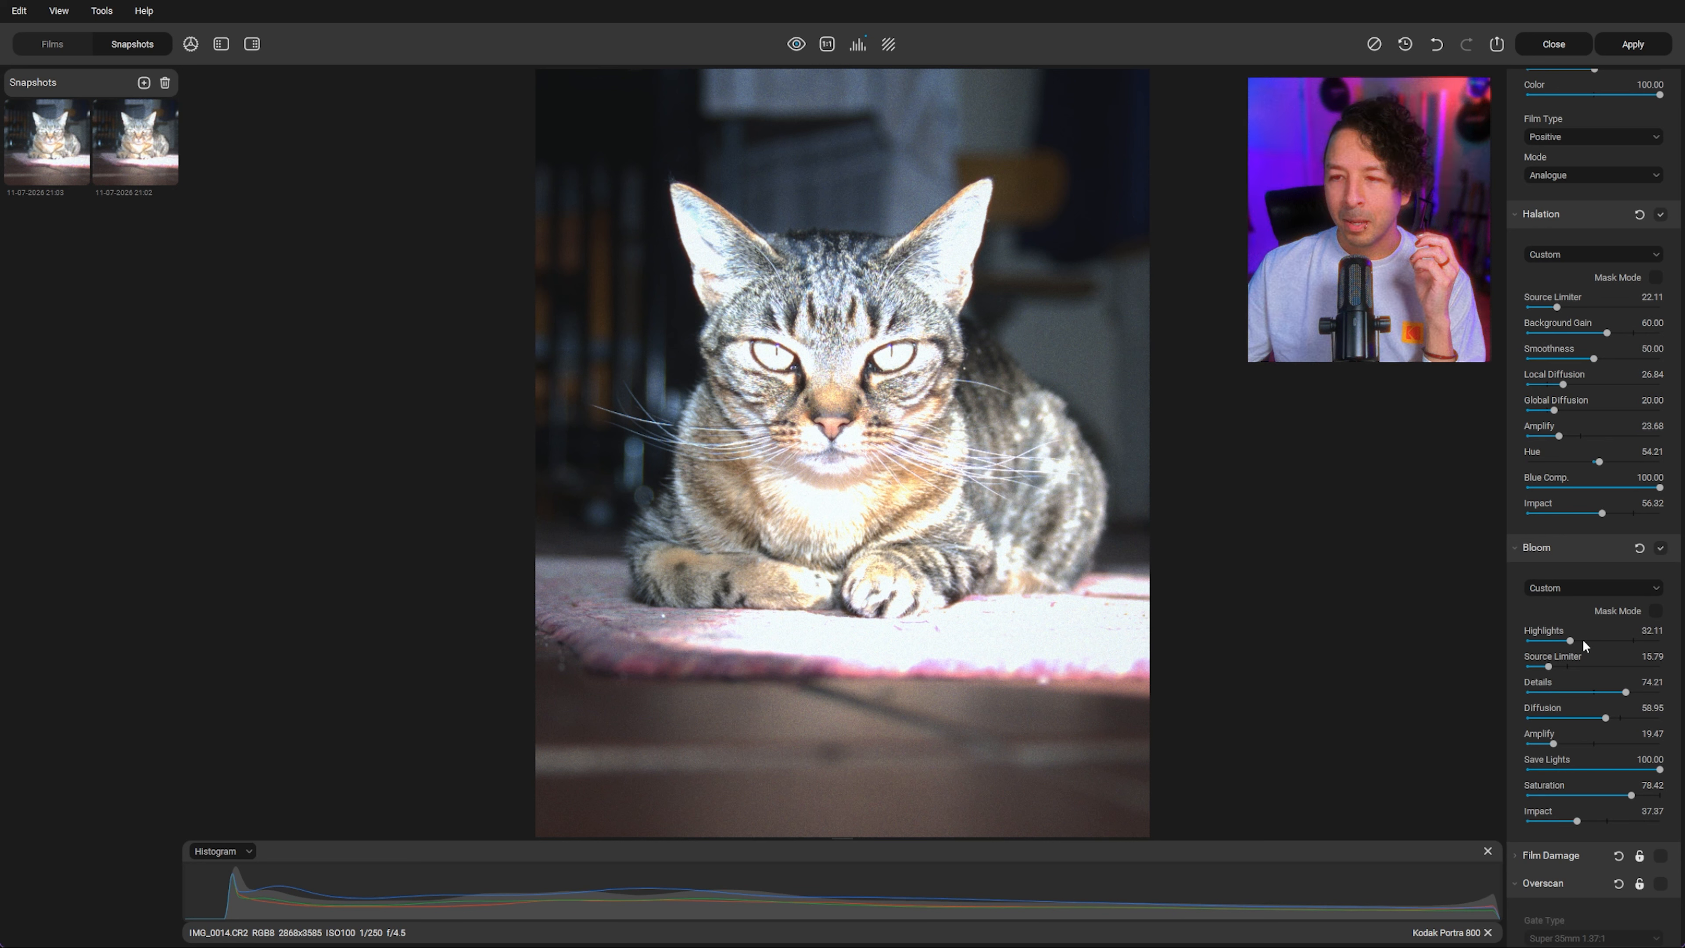
pyautogui.click(1598, 822)
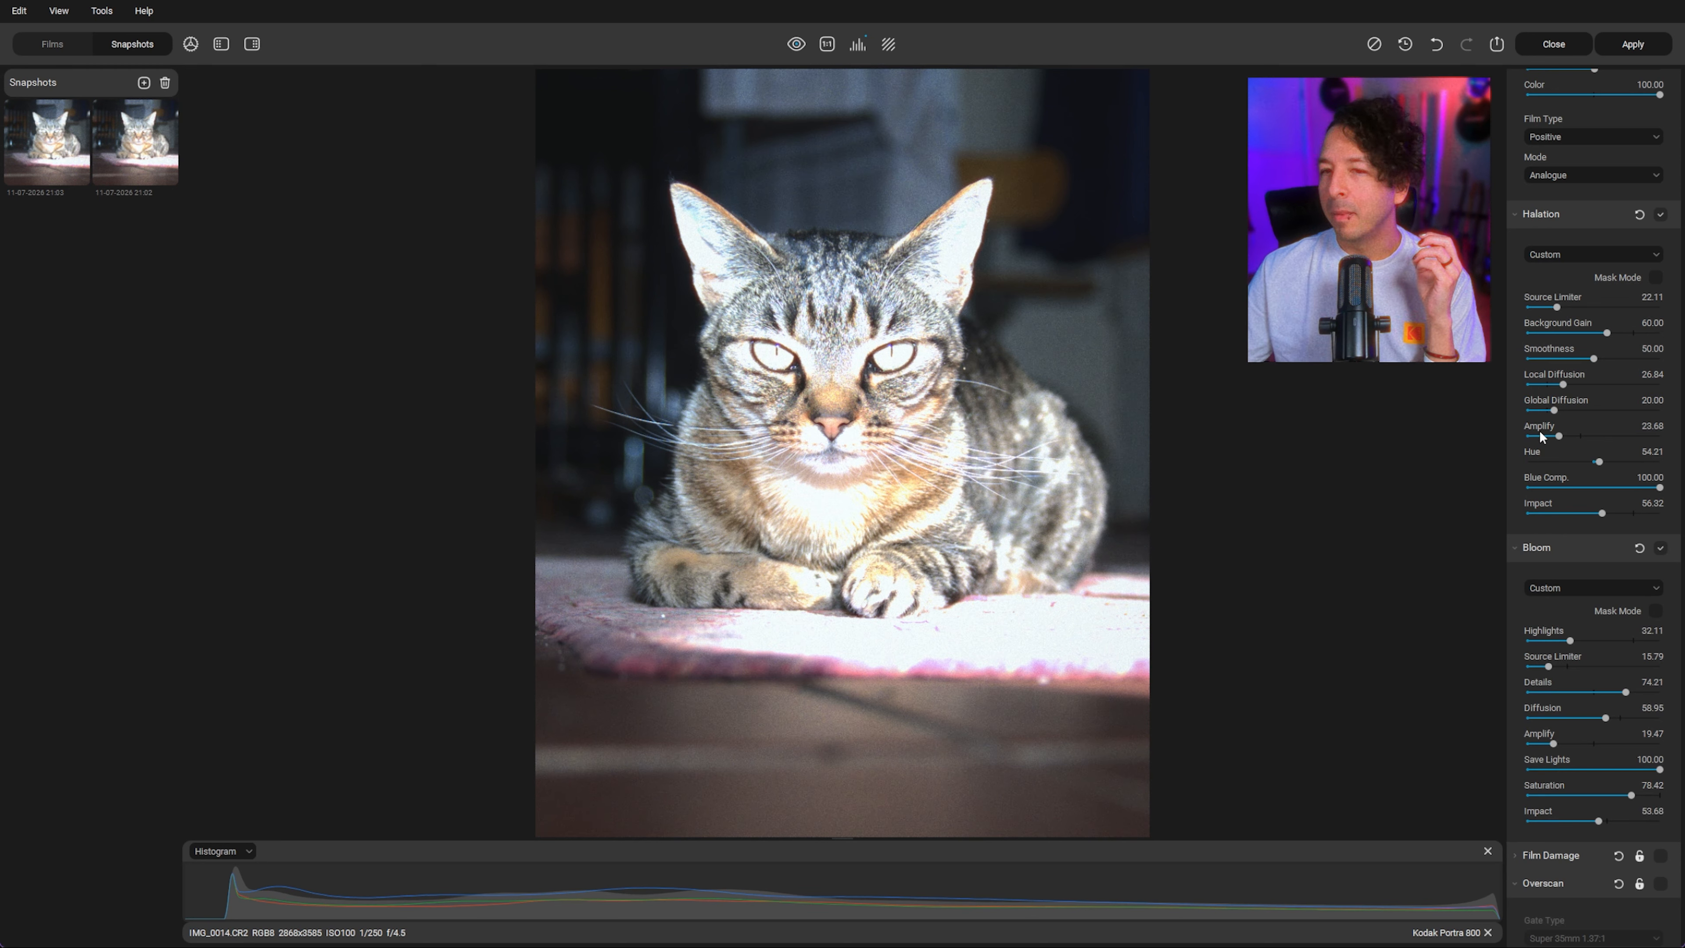
# Step: Enable Auto Exposure in the Raw Settings
pyautogui.scroll(3, 1595, 730)
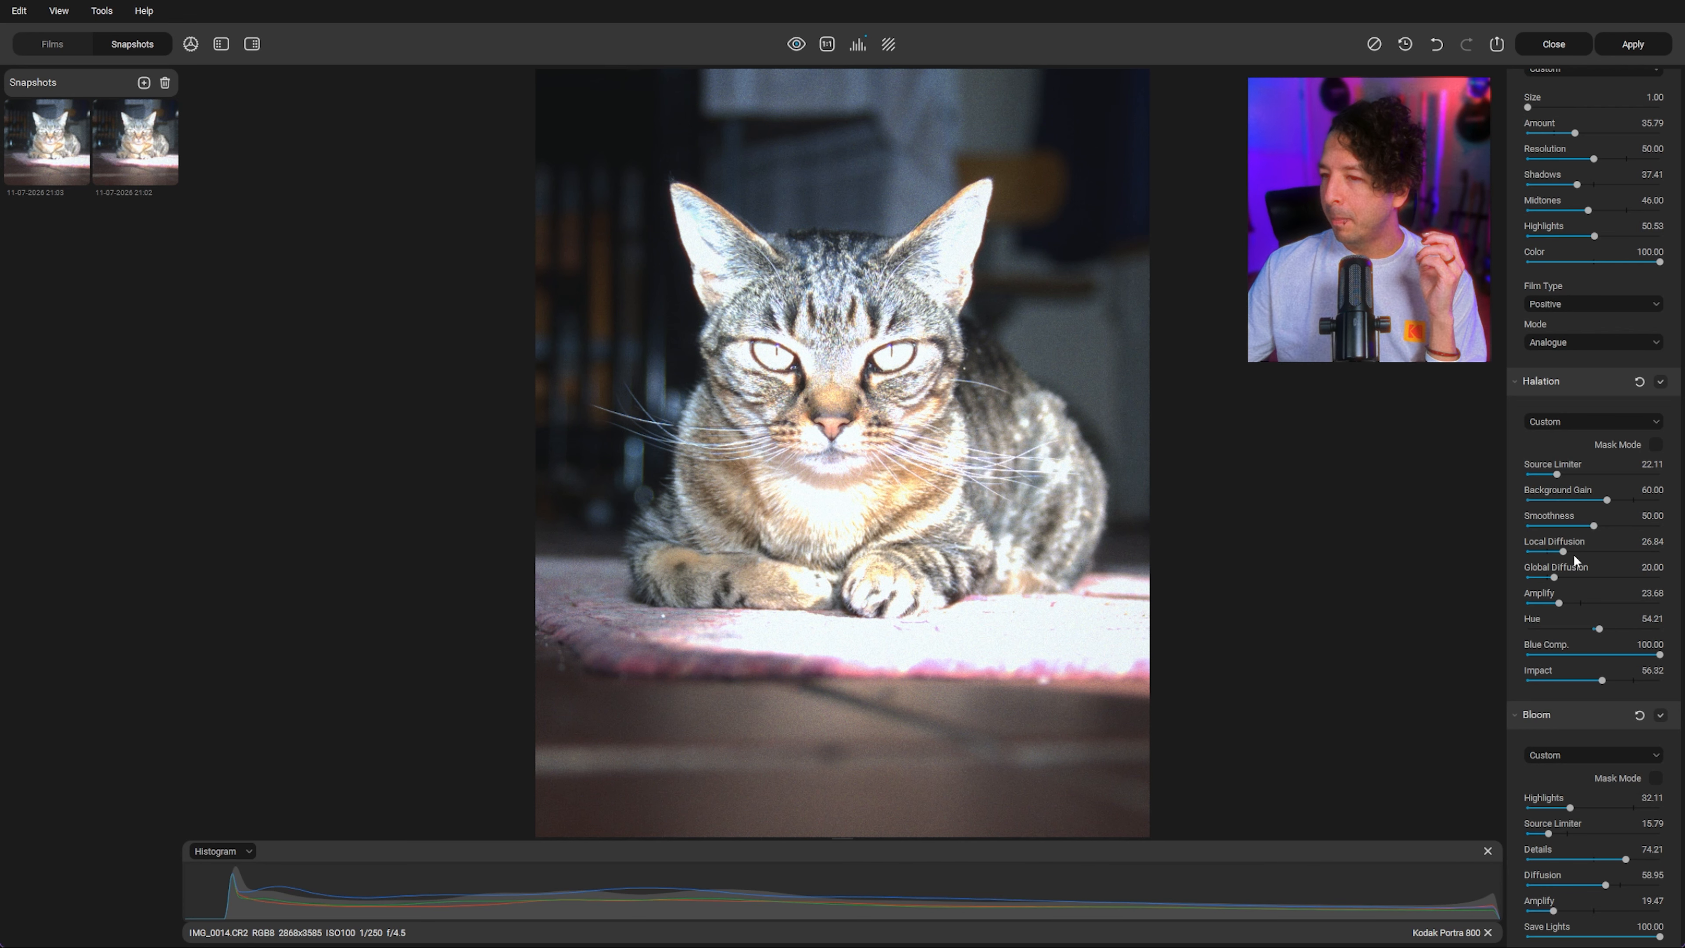
pyautogui.scroll(3, 1569, 561)
pyautogui.scroll(5, 1584, 597)
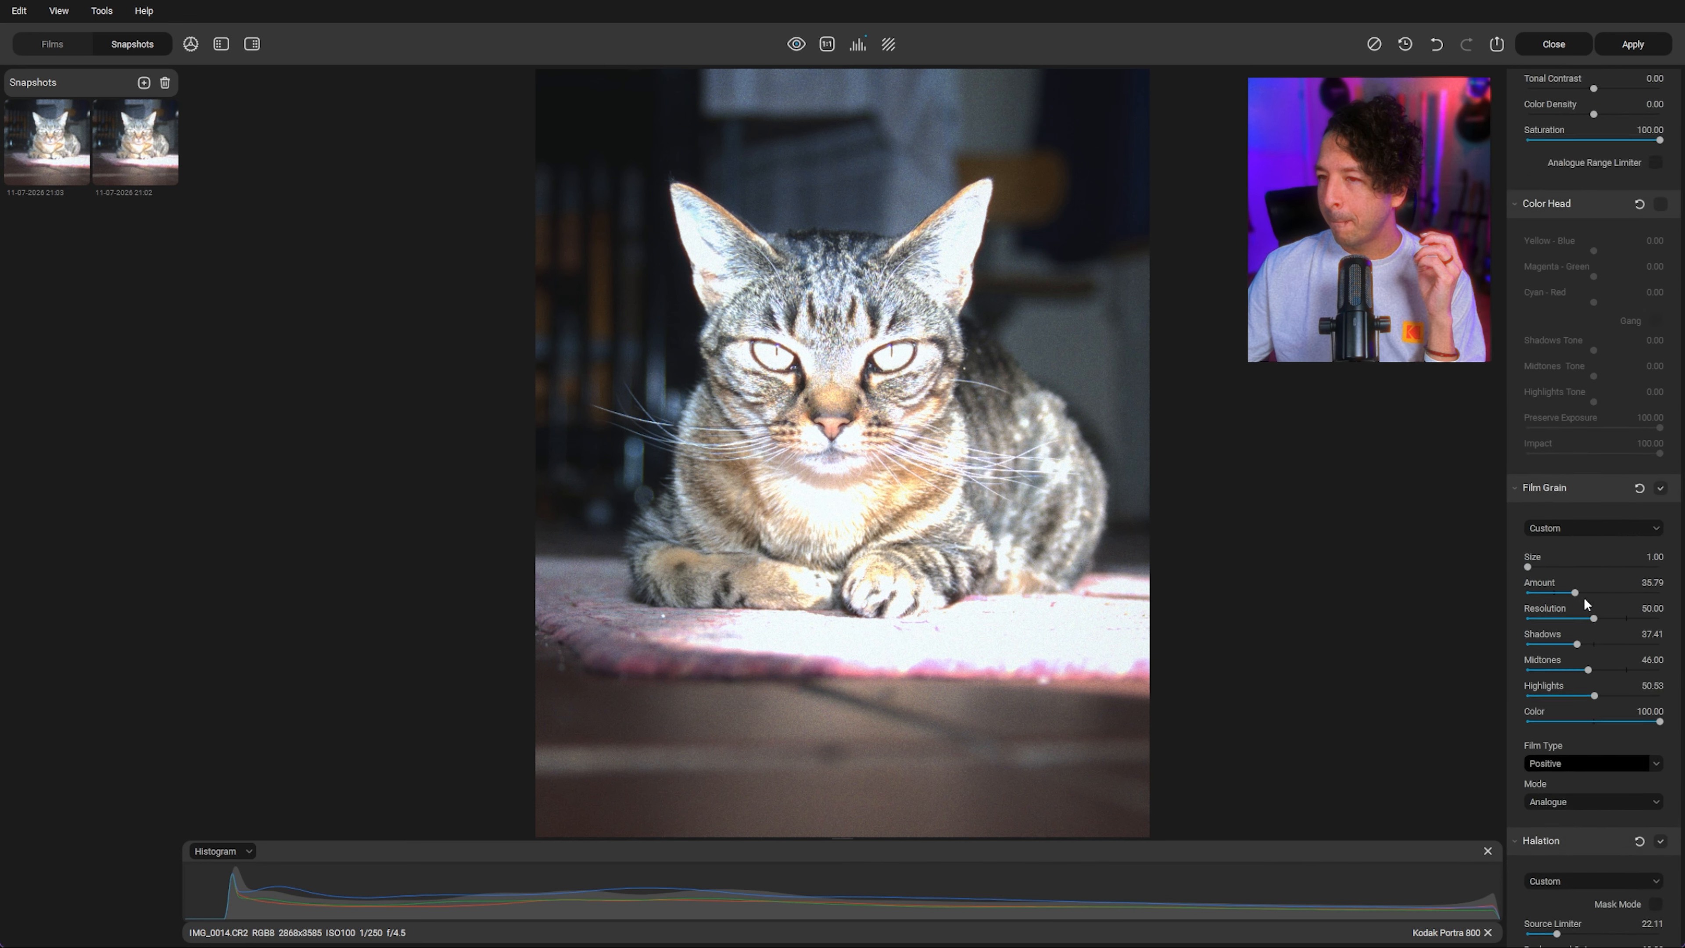
pyautogui.scroll(10, 1584, 597)
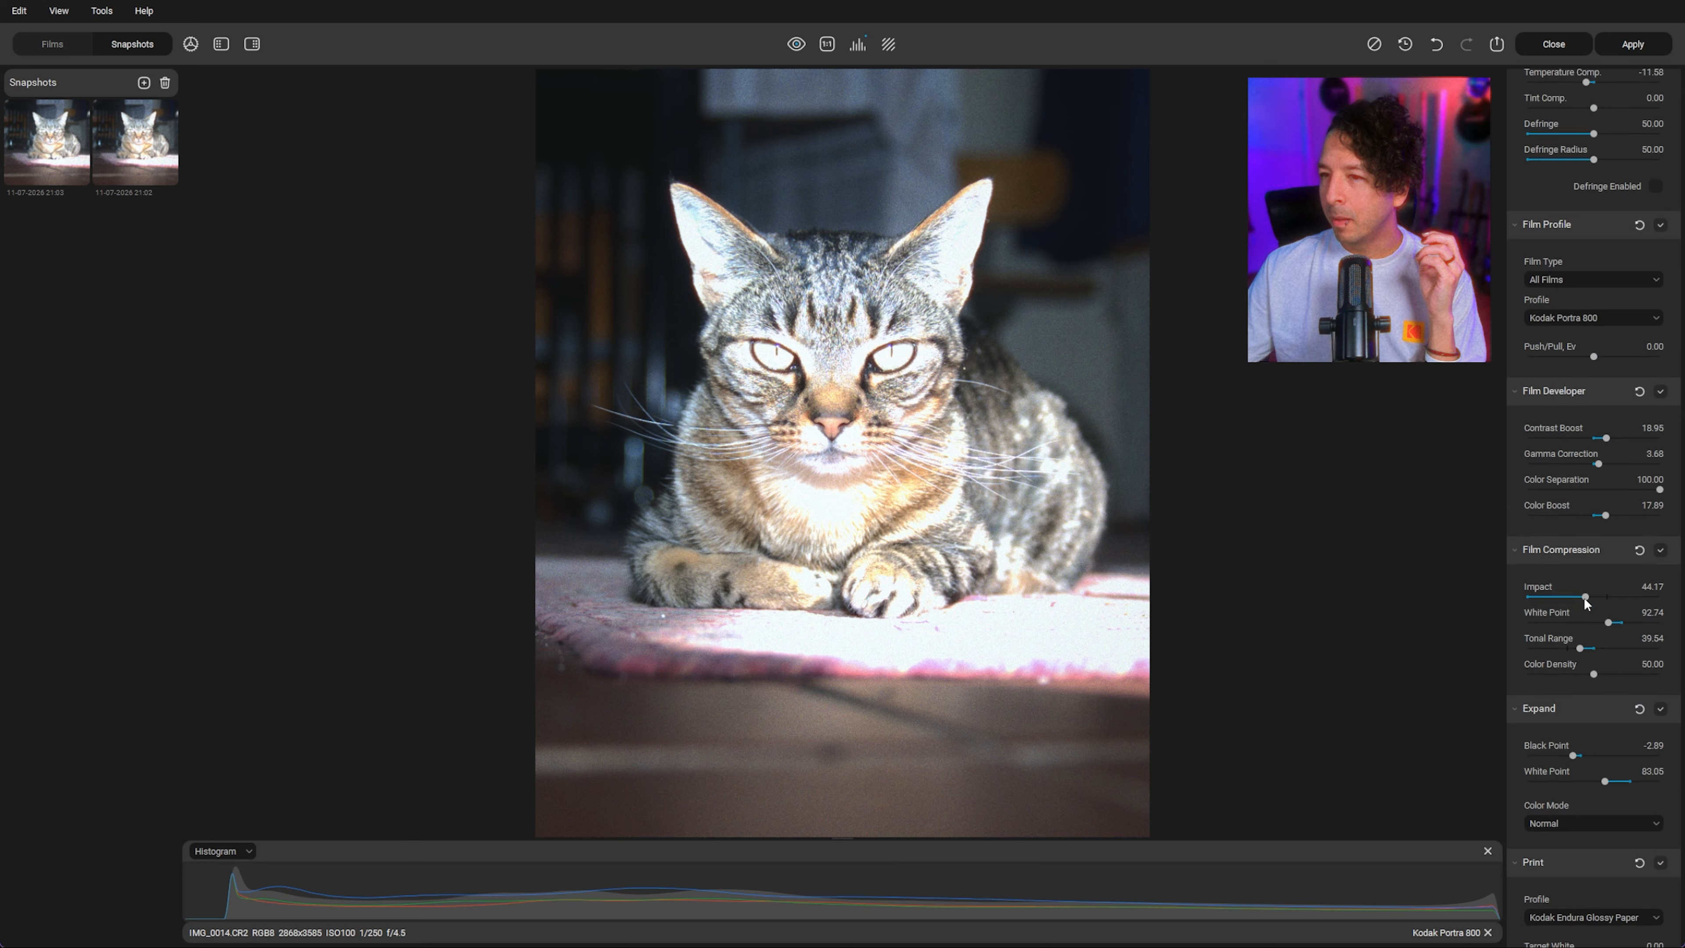
pyautogui.click(1532, 302)
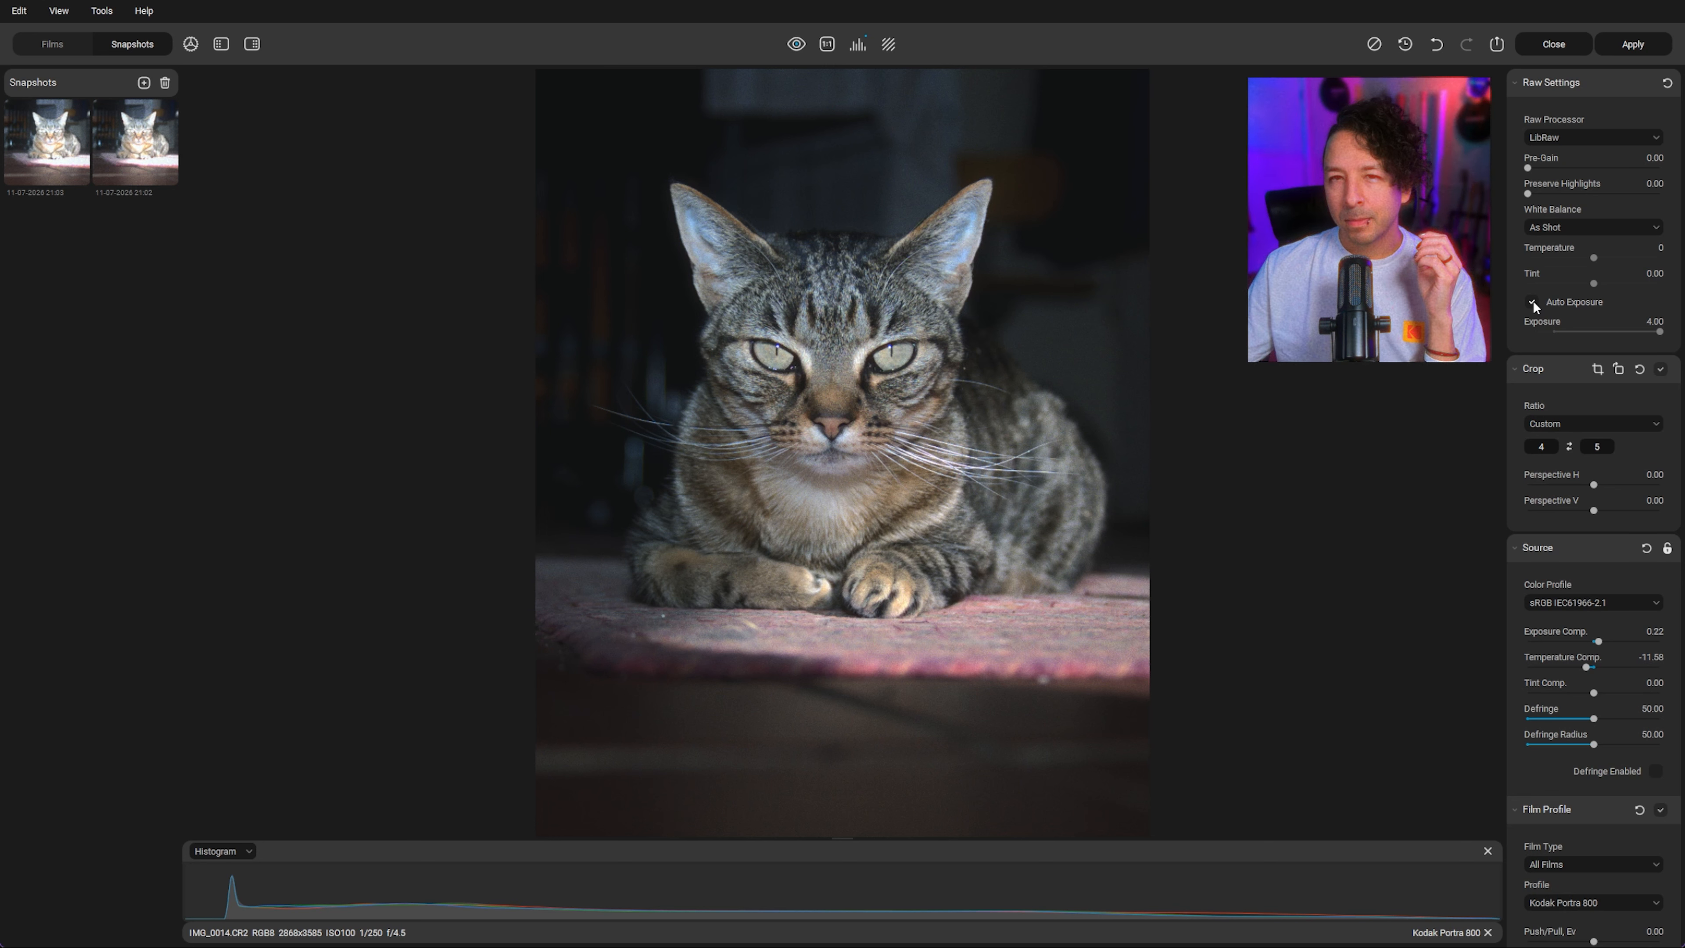
# Step: Raise Film Developer Gamma Correction to 30.00
pyautogui.scroll(-10, 1554, 414)
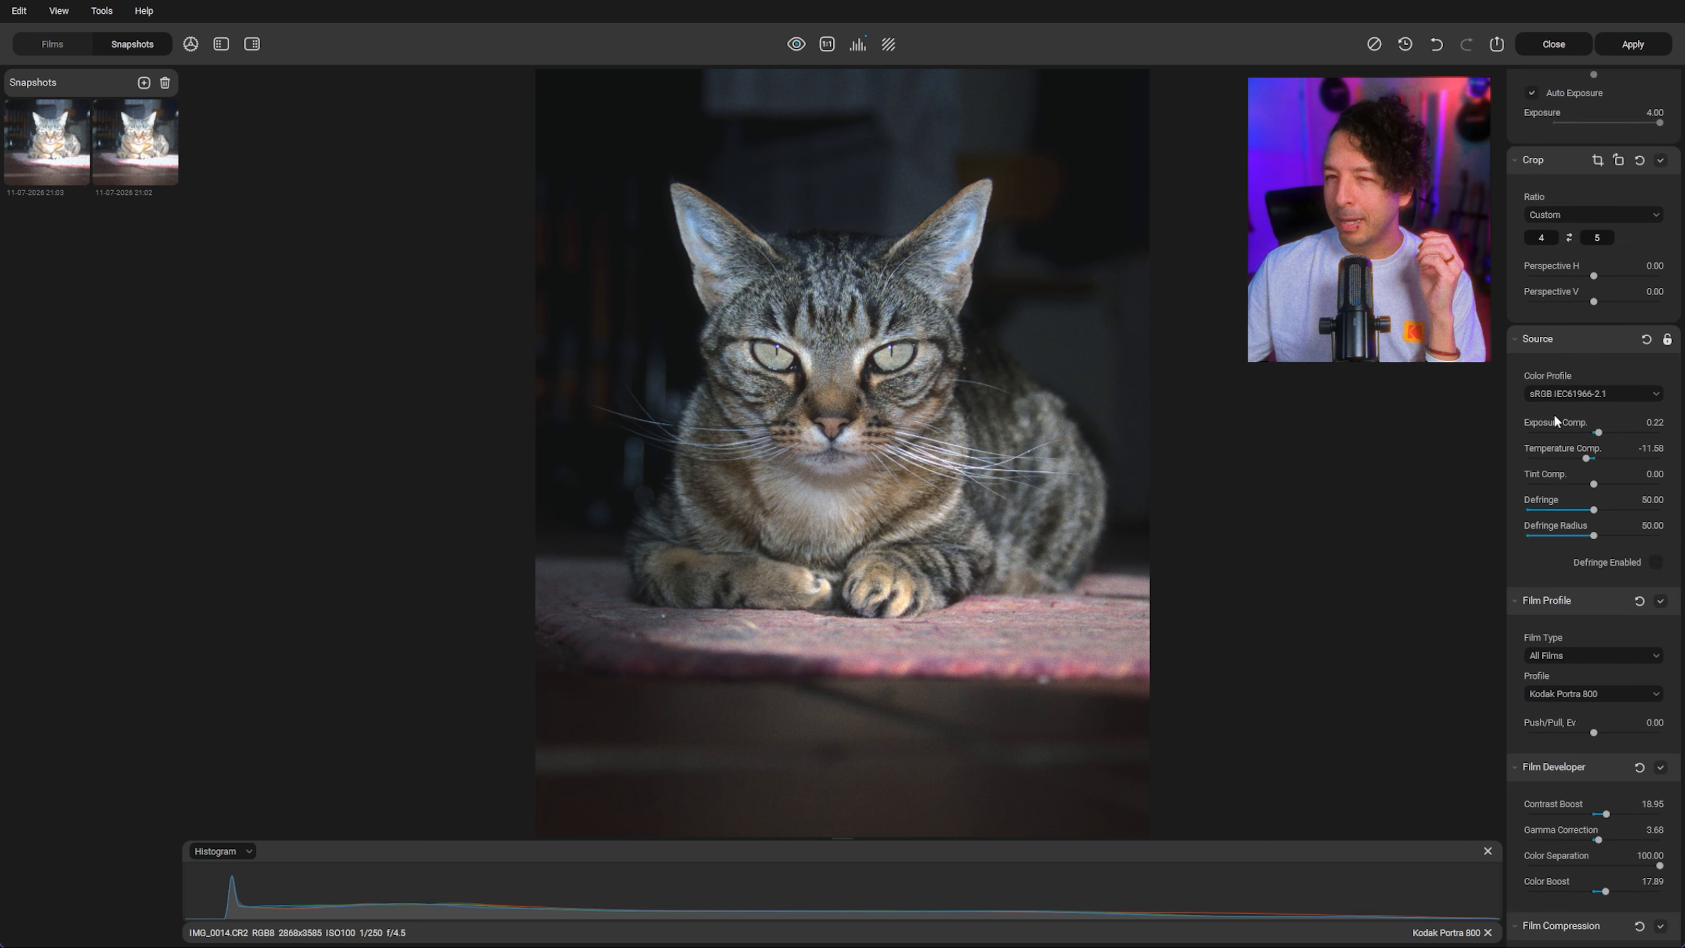
pyautogui.moveTo(1597, 380); pyautogui.dragTo(1634, 378)
# Step: Set Film Compression White Point to 87.21
pyautogui.scroll(-2, 1625, 504)
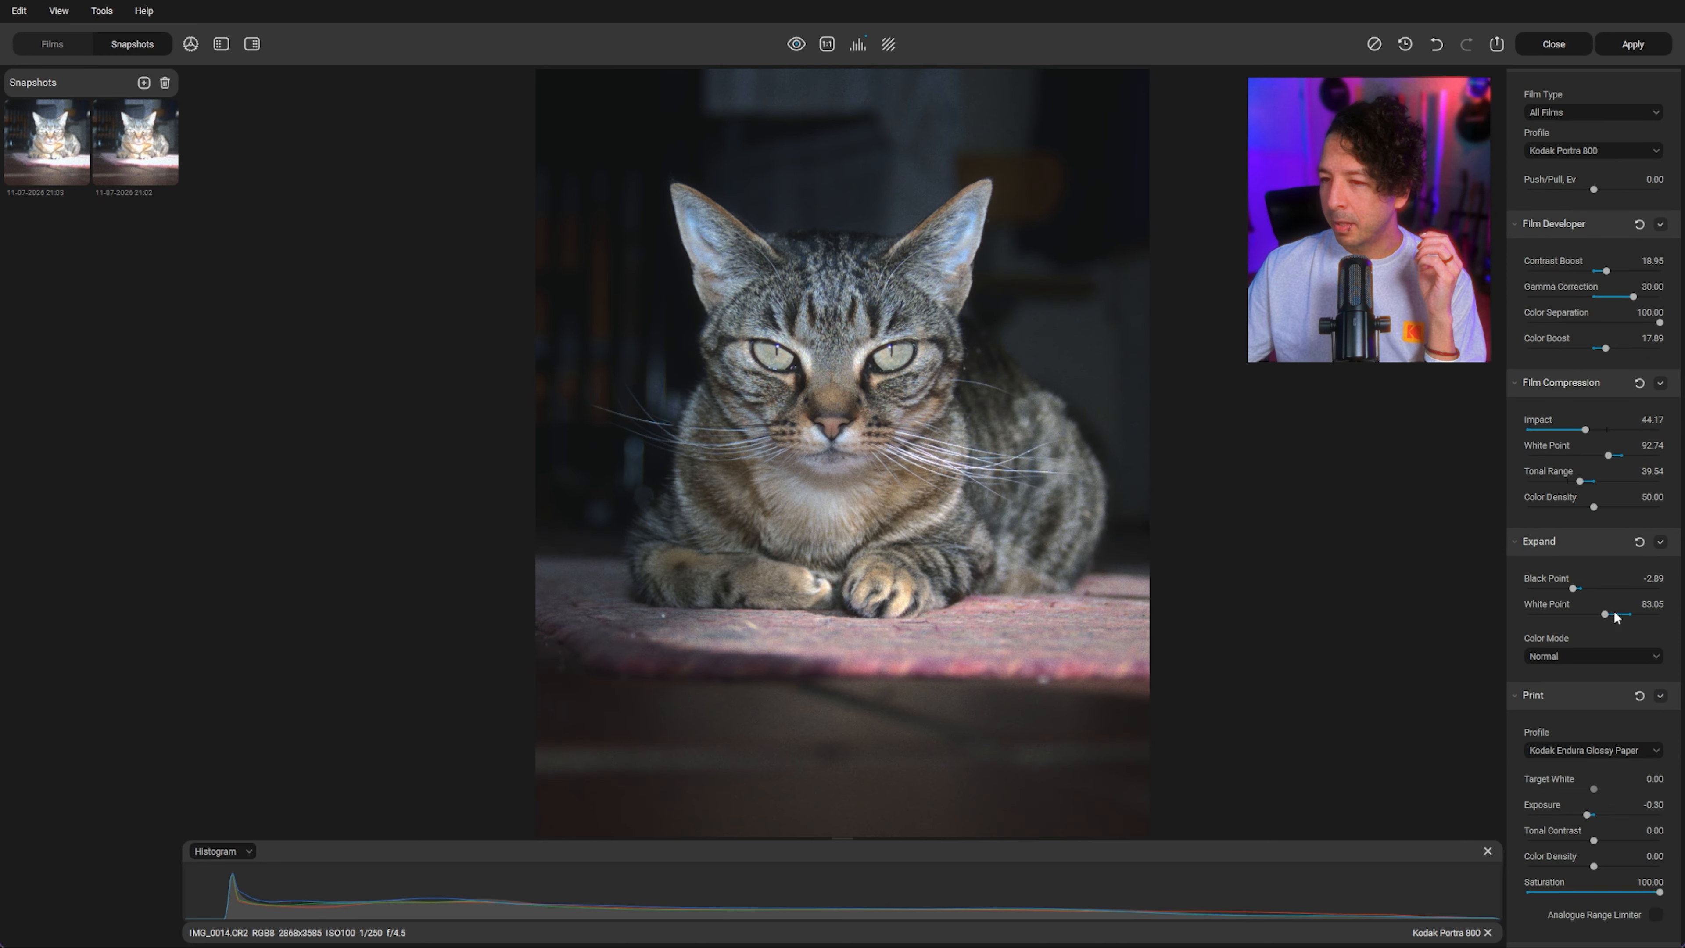
pyautogui.moveTo(1608, 455); pyautogui.dragTo(1635, 457)
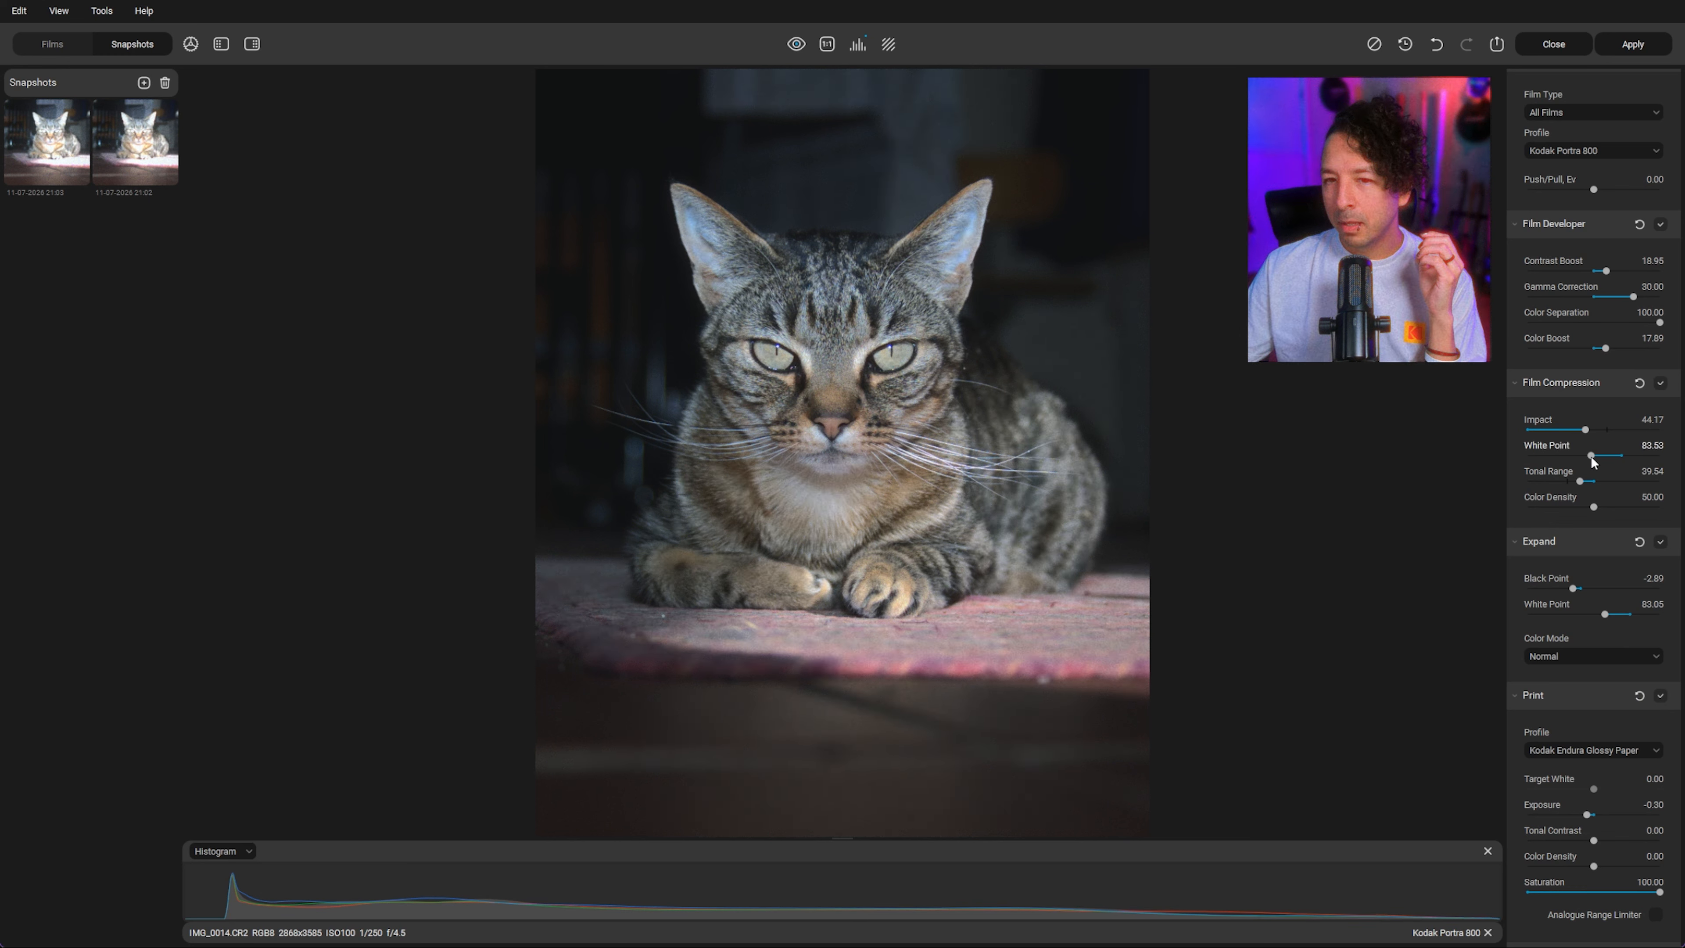
pyautogui.moveTo(1590, 456); pyautogui.dragTo(1597, 457)
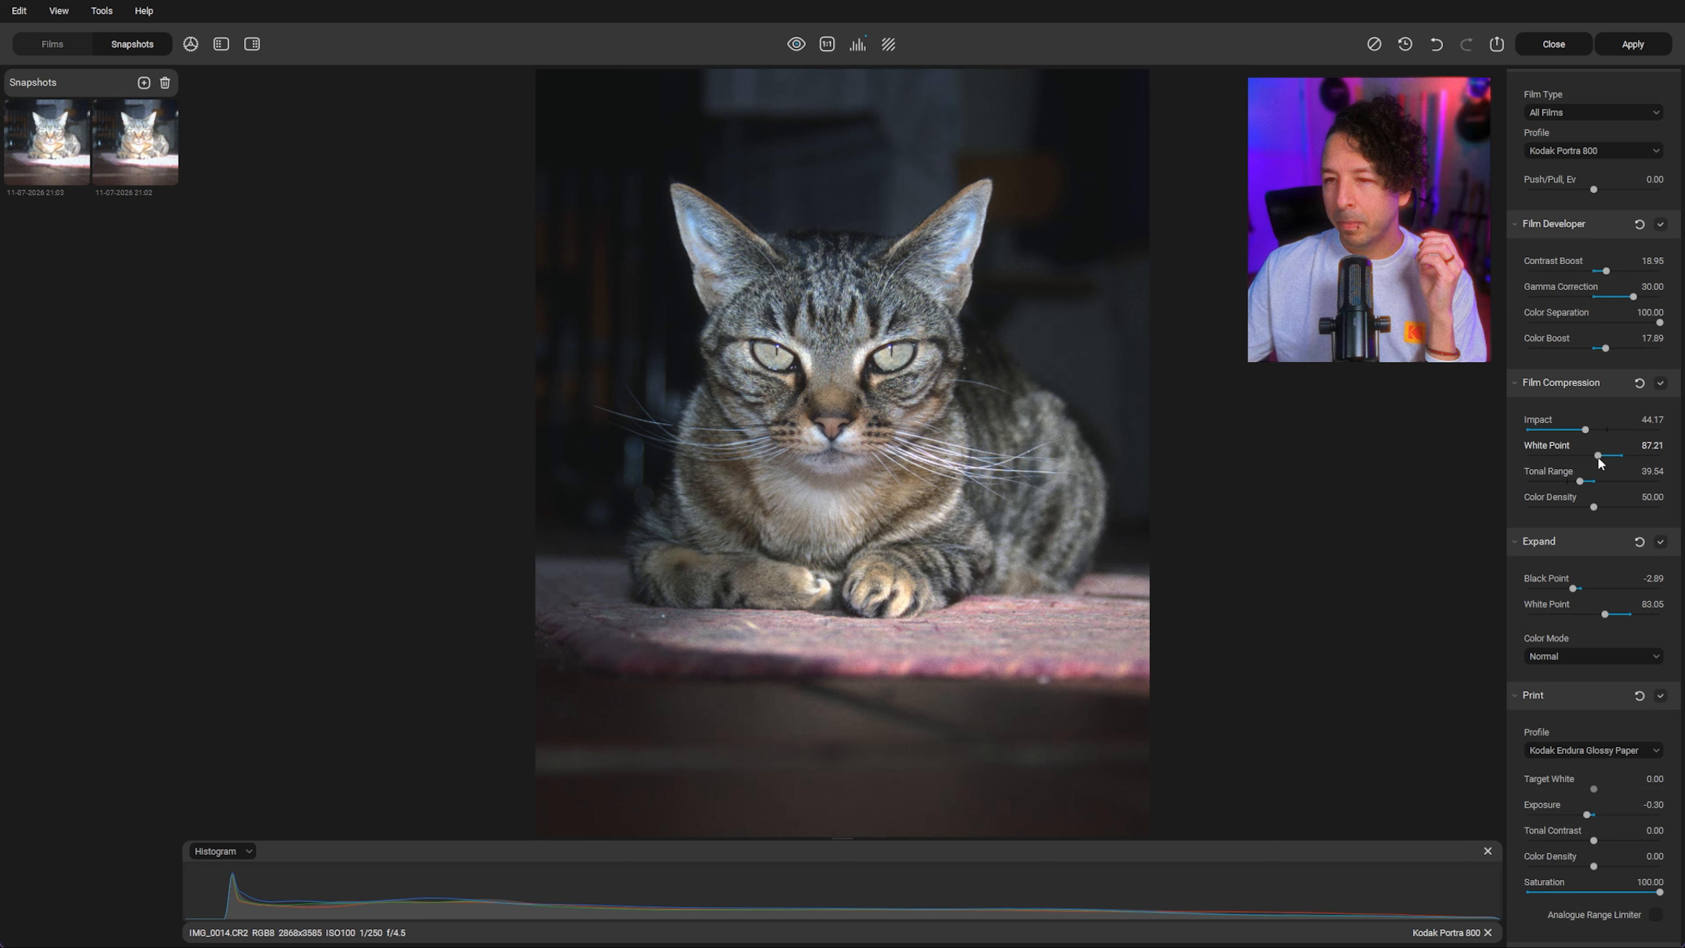
# Step: Lower the Expand White Point to 69.32 and raise the Black Point to 0.53
pyautogui.click(1619, 615)
pyautogui.moveTo(1618, 616); pyautogui.dragTo(1586, 617)
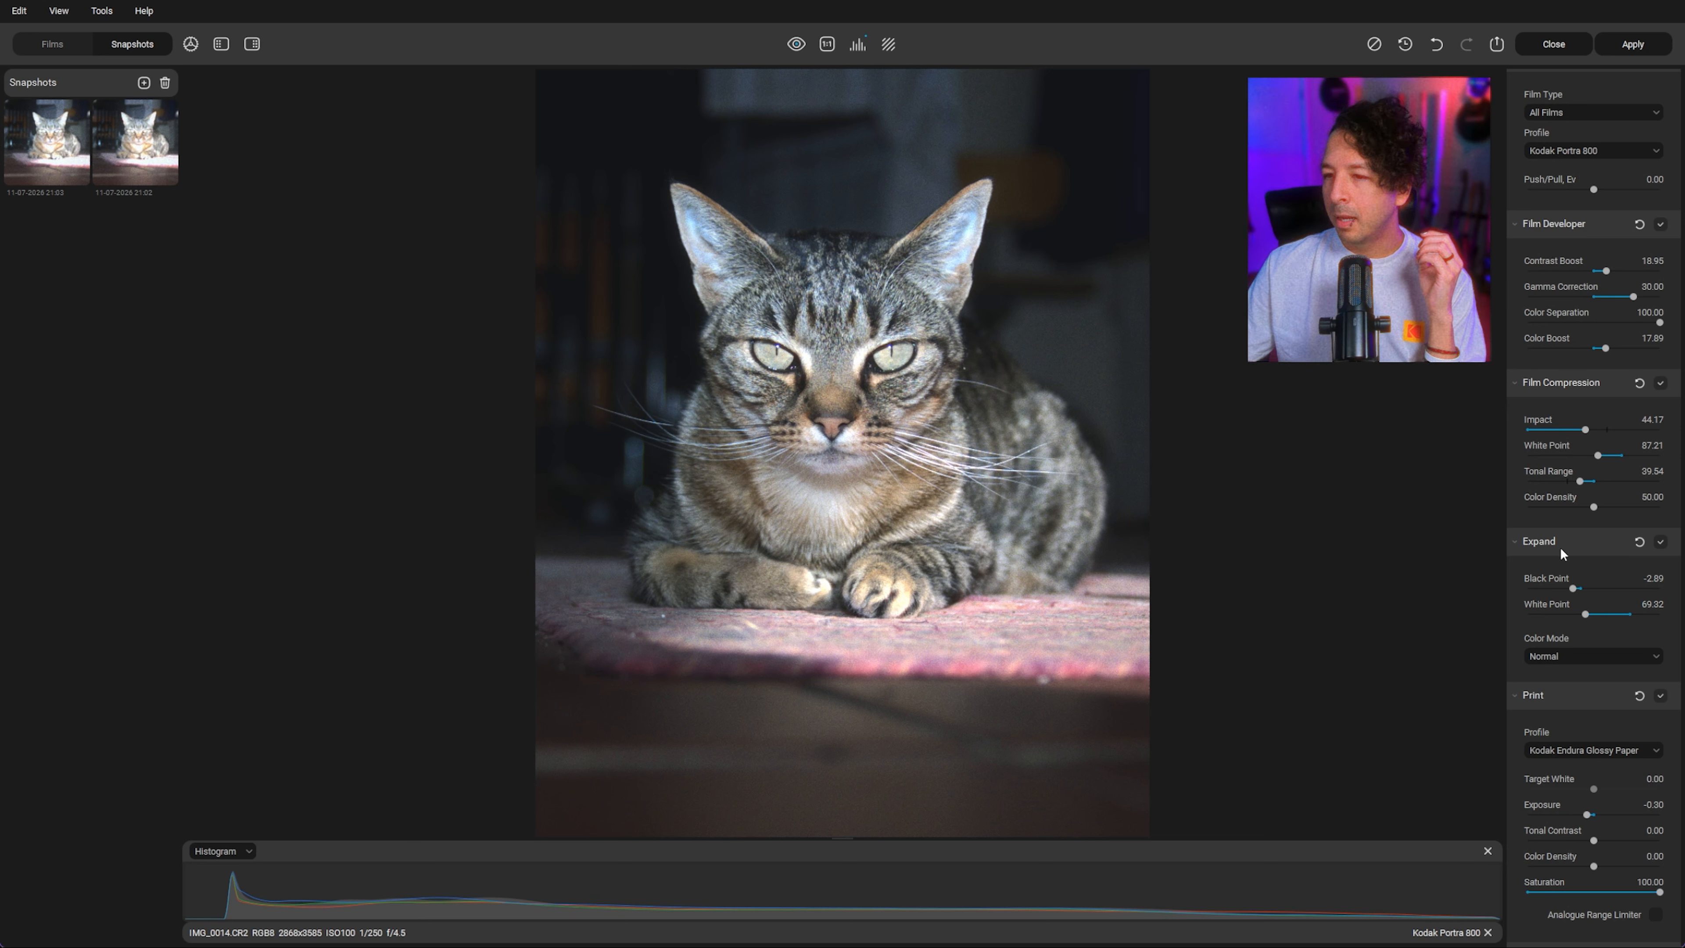
pyautogui.click(1574, 589)
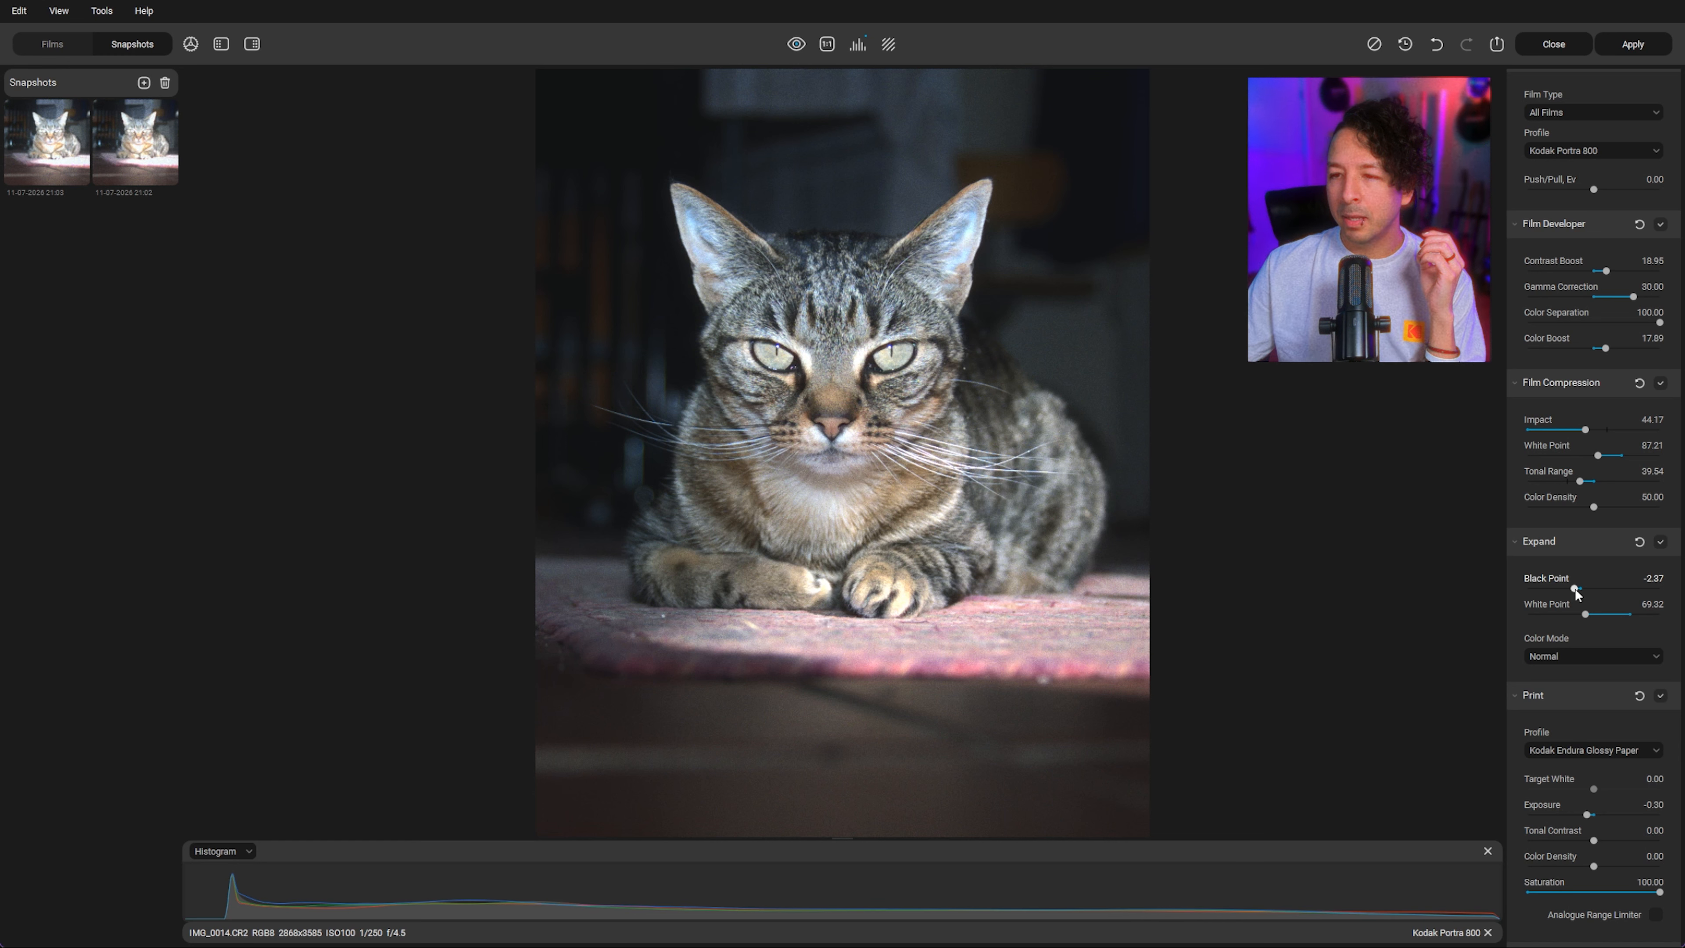
pyautogui.moveTo(1575, 588); pyautogui.dragTo(1581, 591)
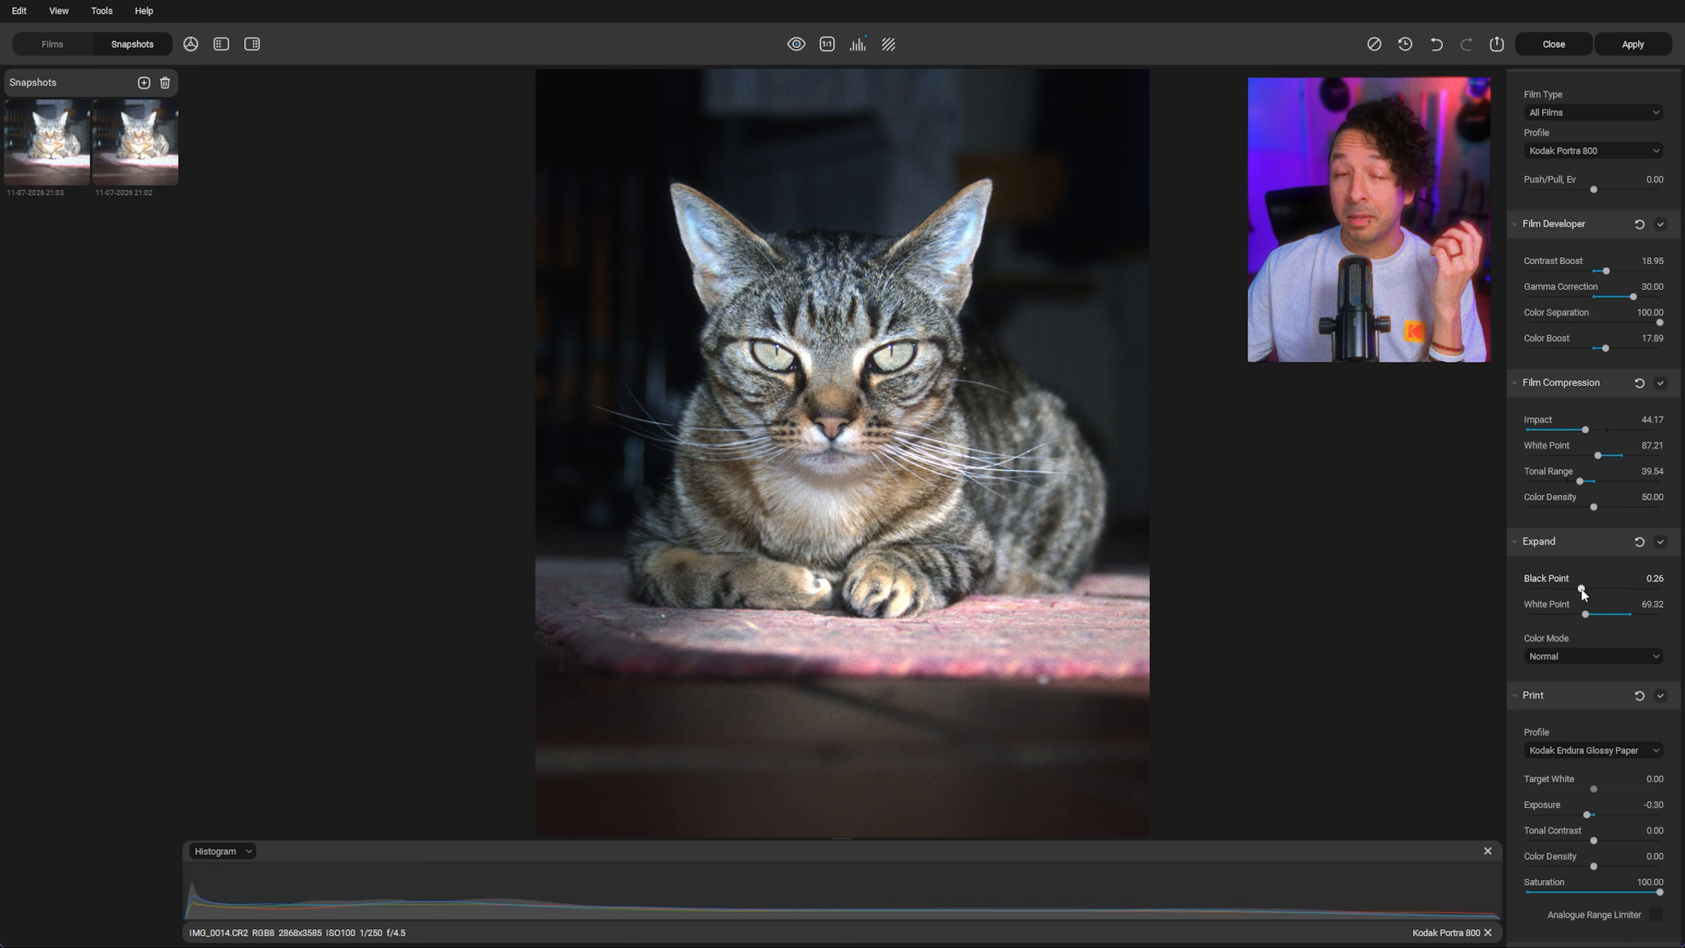
pyautogui.moveTo(1581, 589); pyautogui.dragTo(1582, 591)
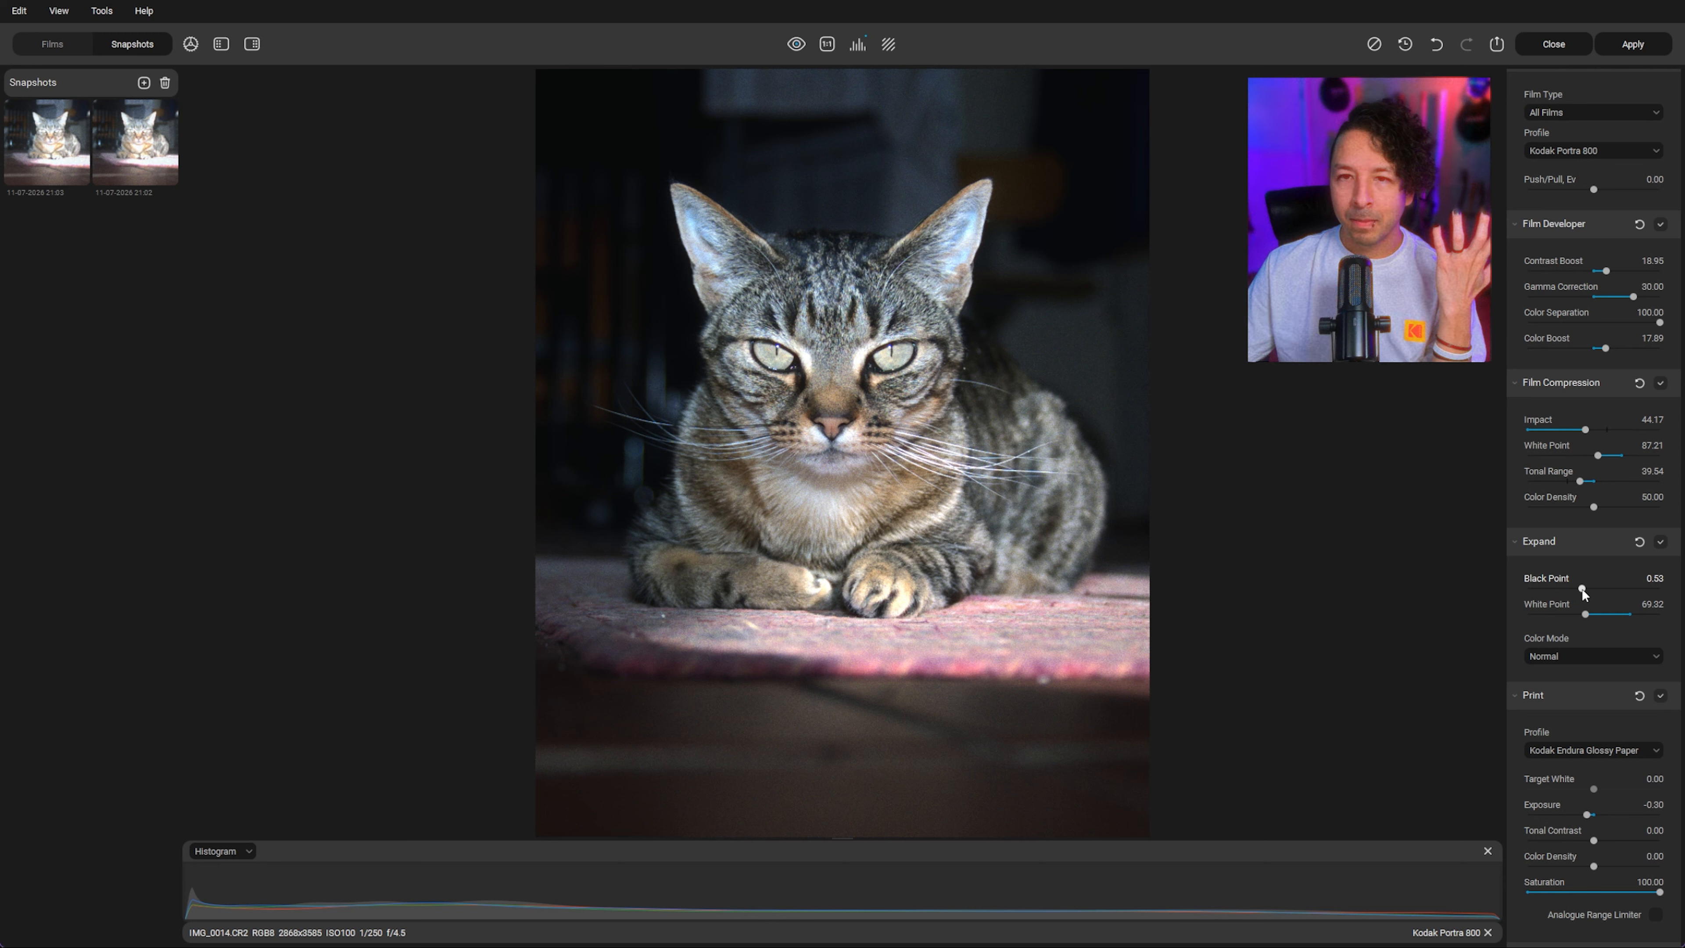
# Step: Set Source Temperature Comp. to -3.16 and Tint Comp. to 6.32
pyautogui.scroll(-3, 1591, 539)
pyautogui.scroll(-4, 1591, 539)
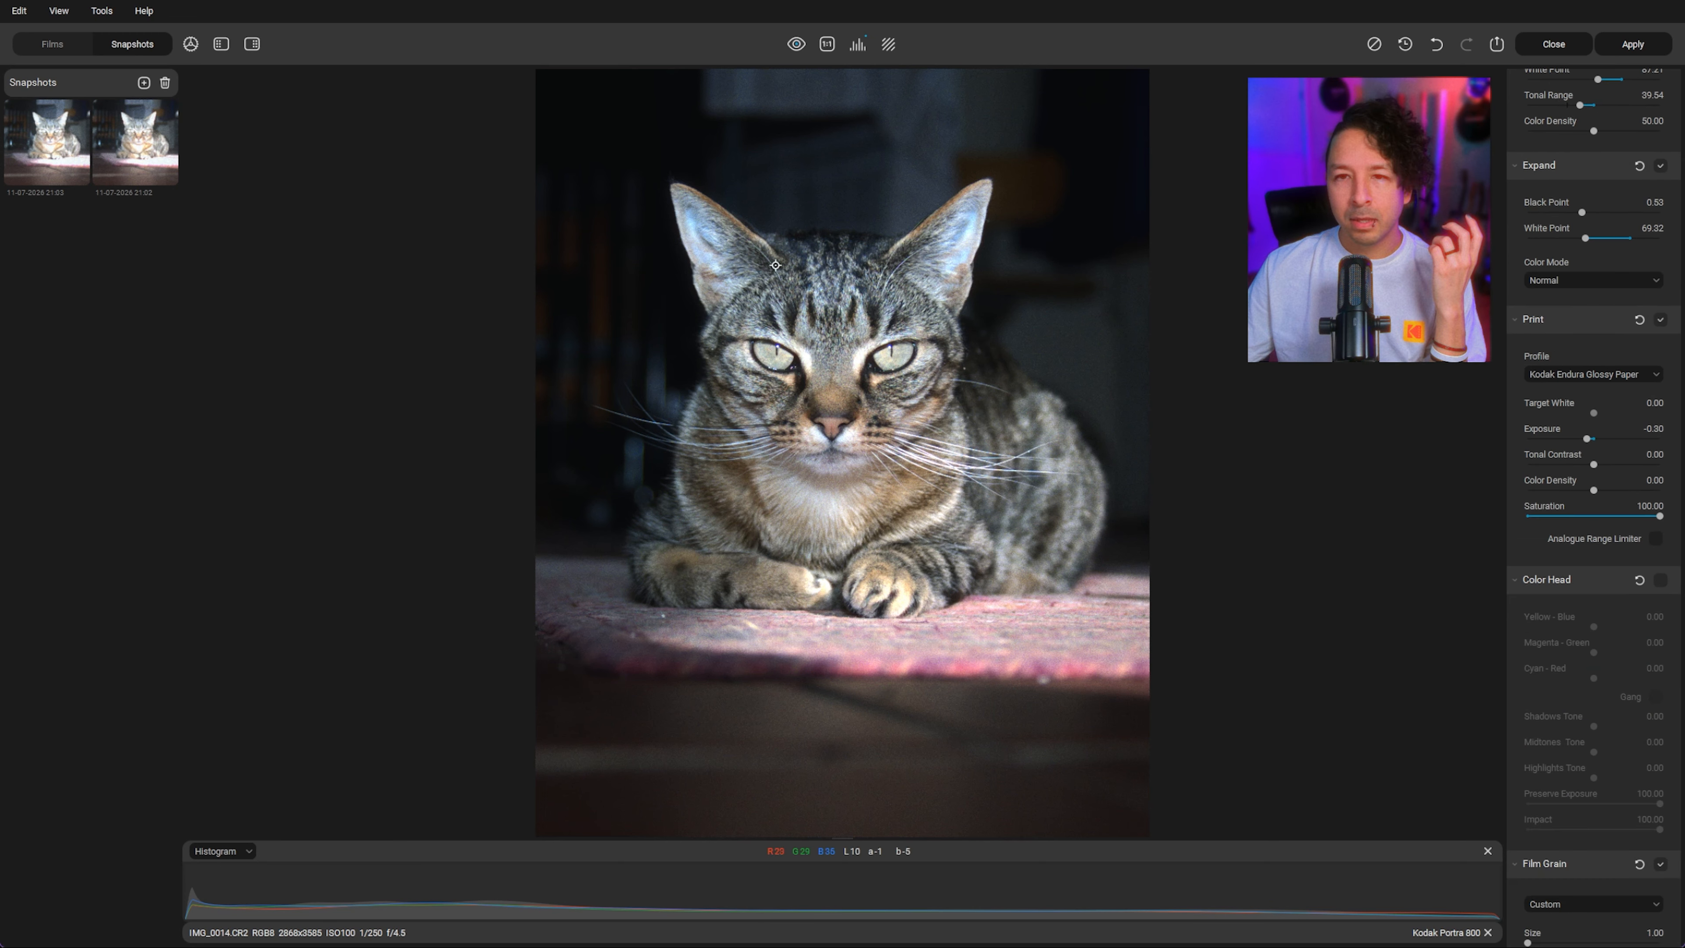
pyautogui.scroll(-1, 1650, 488)
pyautogui.scroll(5, 1650, 488)
pyautogui.scroll(15, 1625, 487)
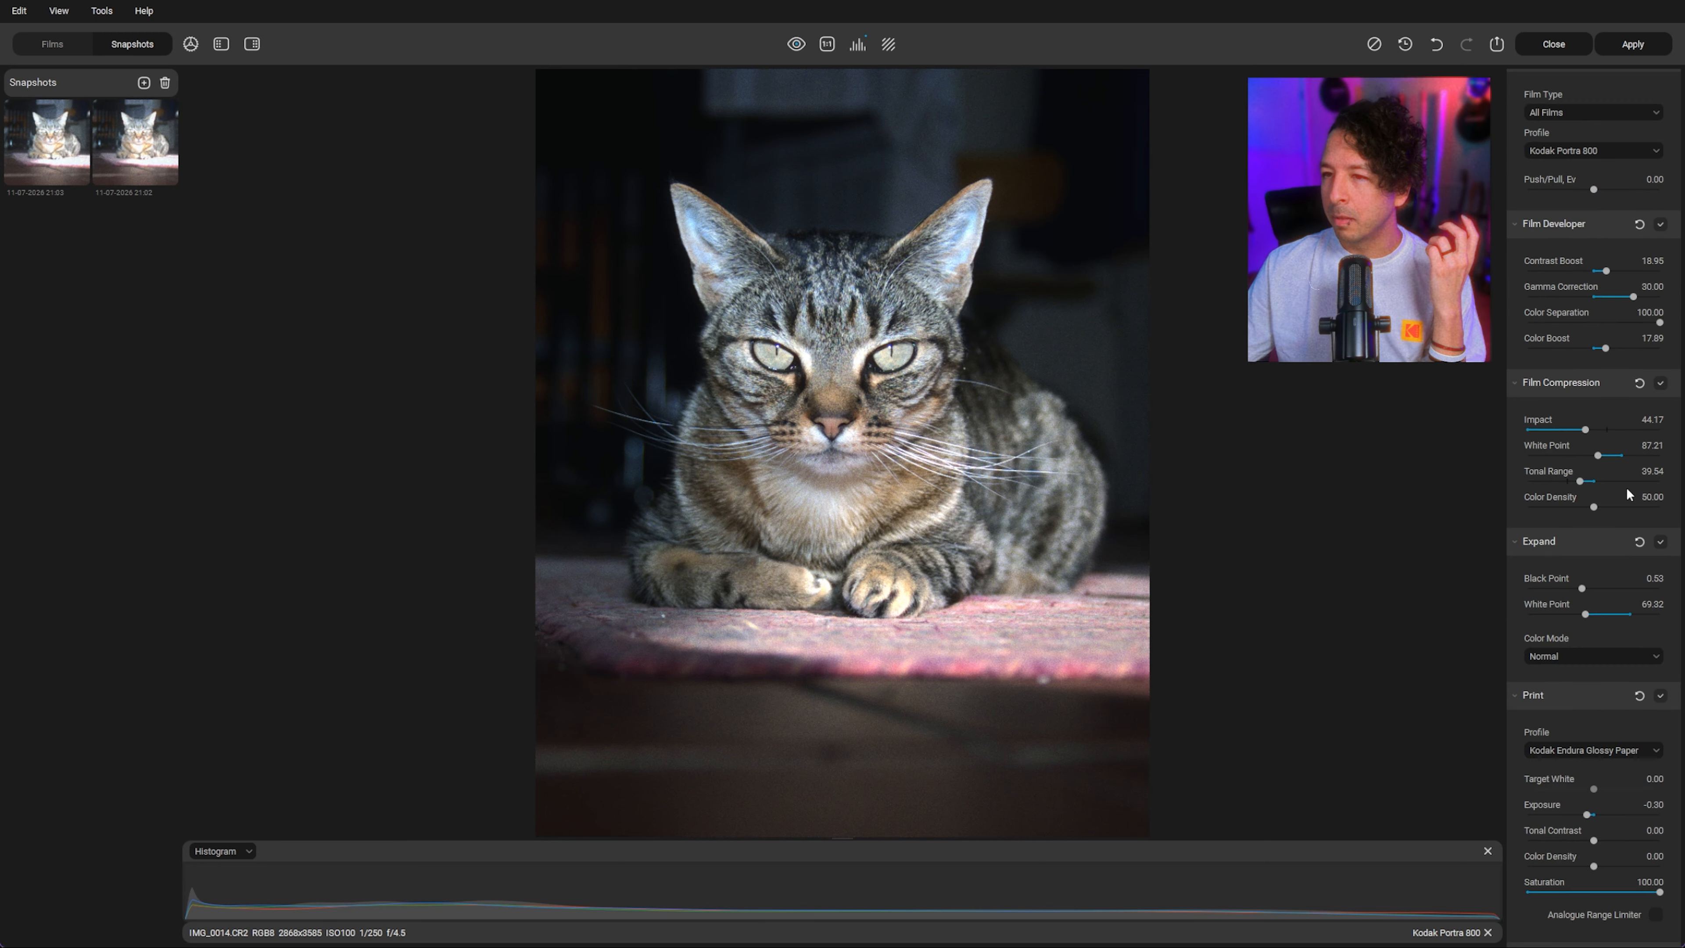
pyautogui.scroll(-3, 1626, 487)
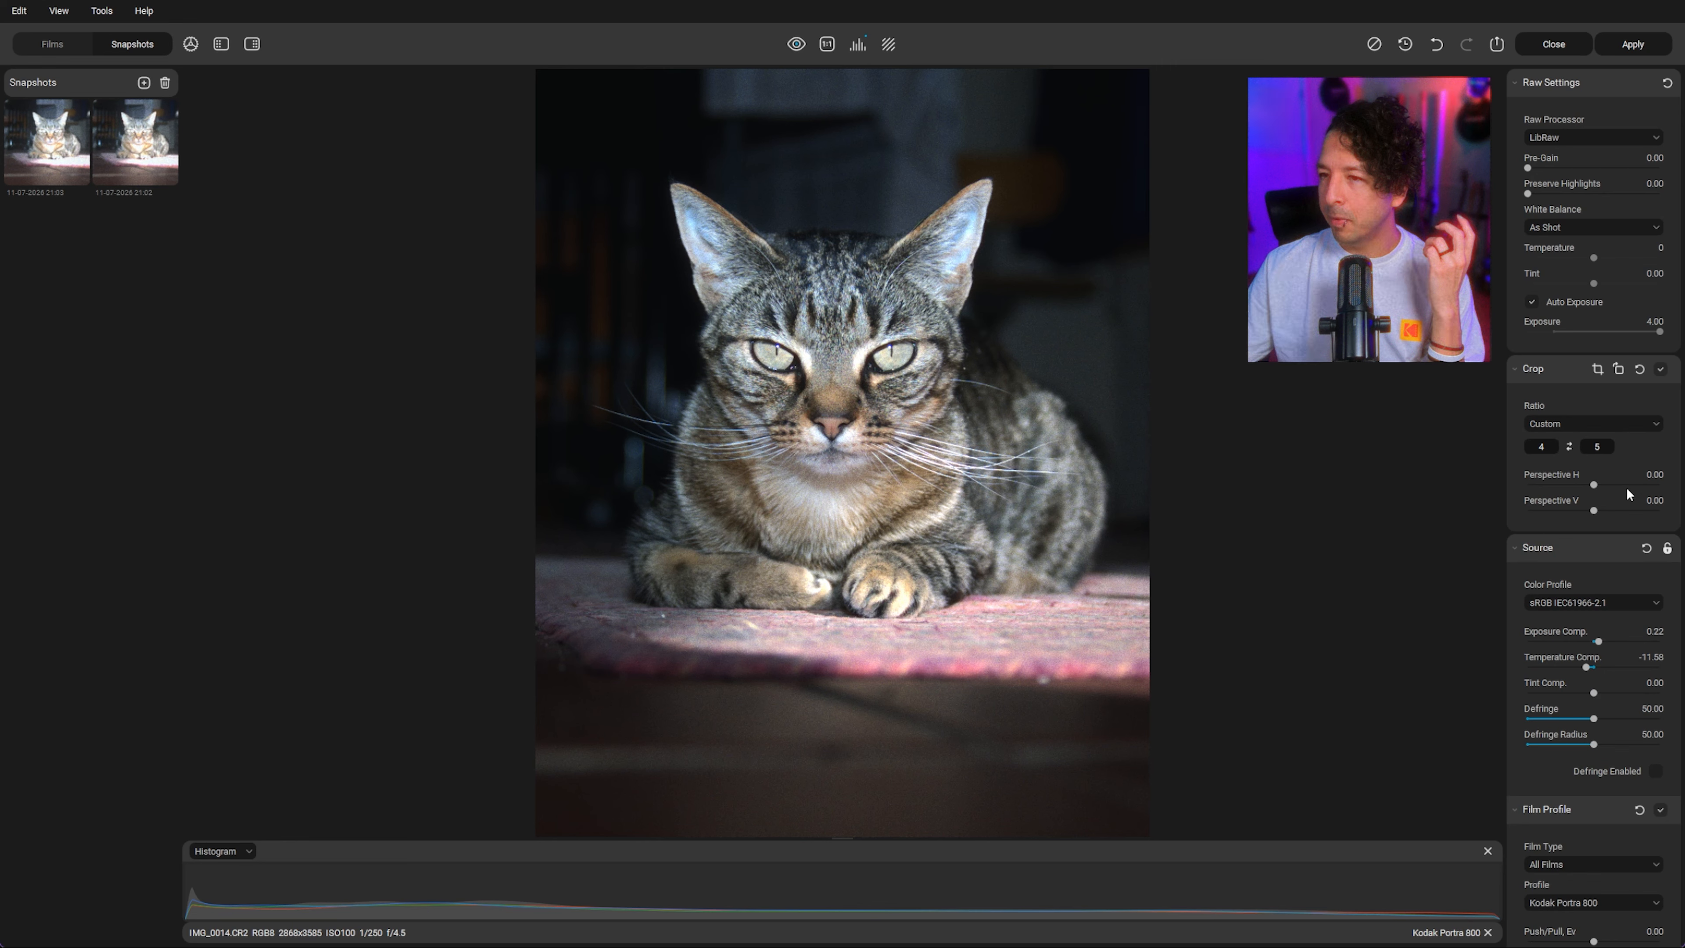
pyautogui.moveTo(1583, 374); pyautogui.dragTo(1593, 375)
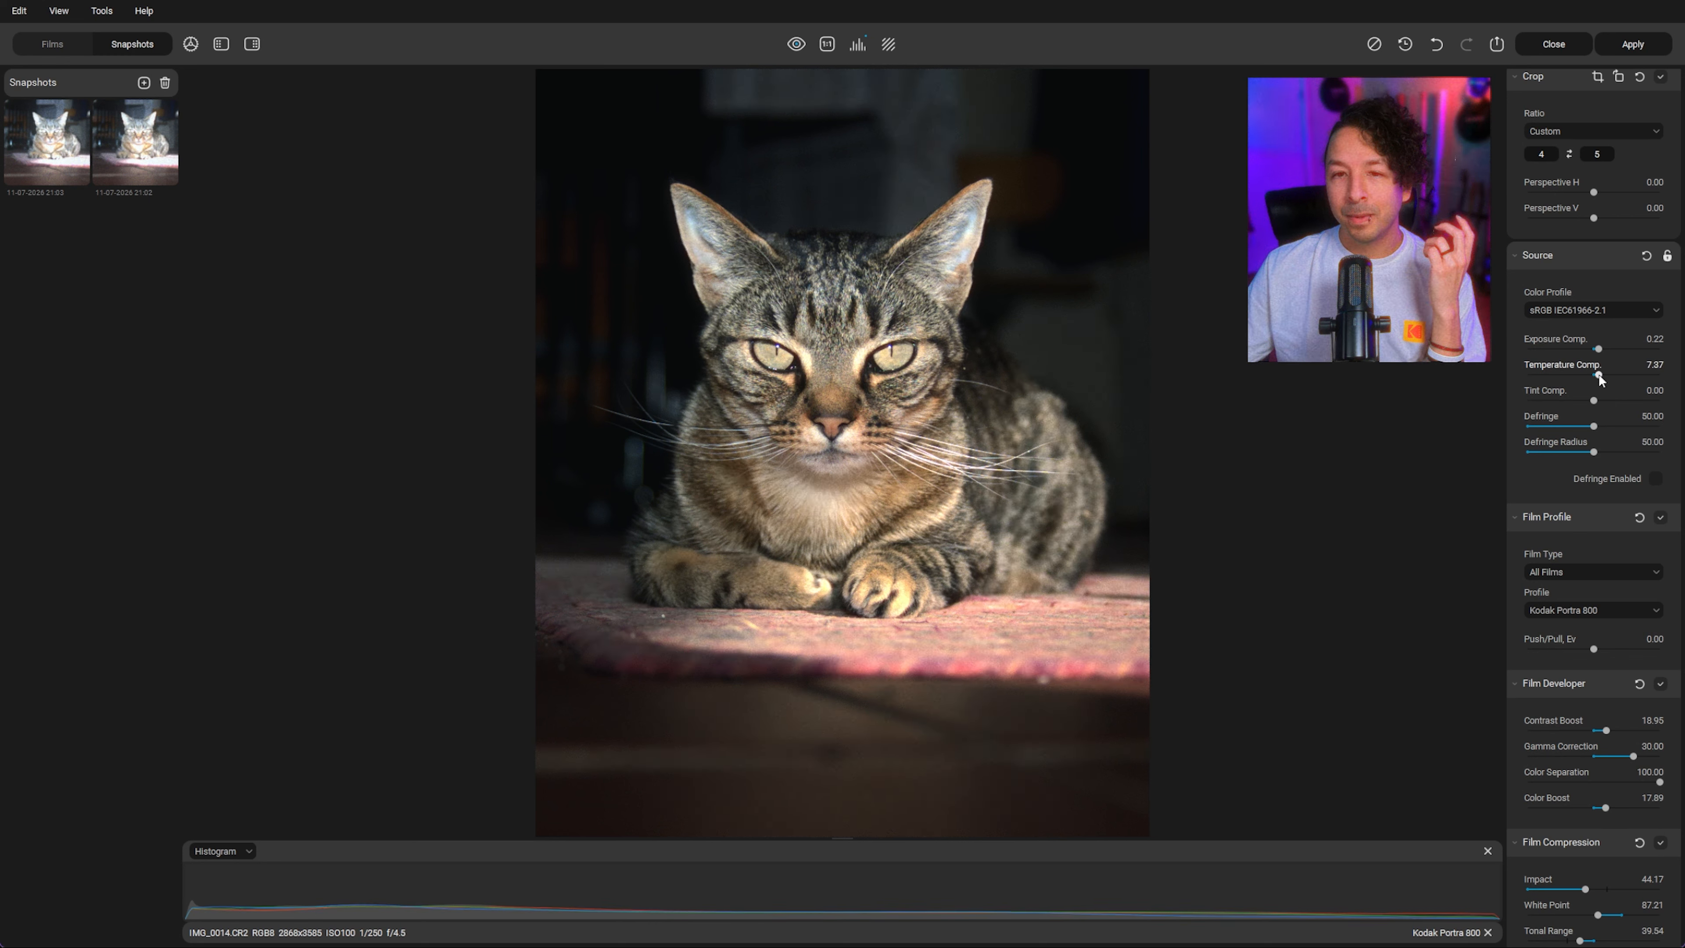
pyautogui.moveTo(1594, 375); pyautogui.dragTo(1591, 375)
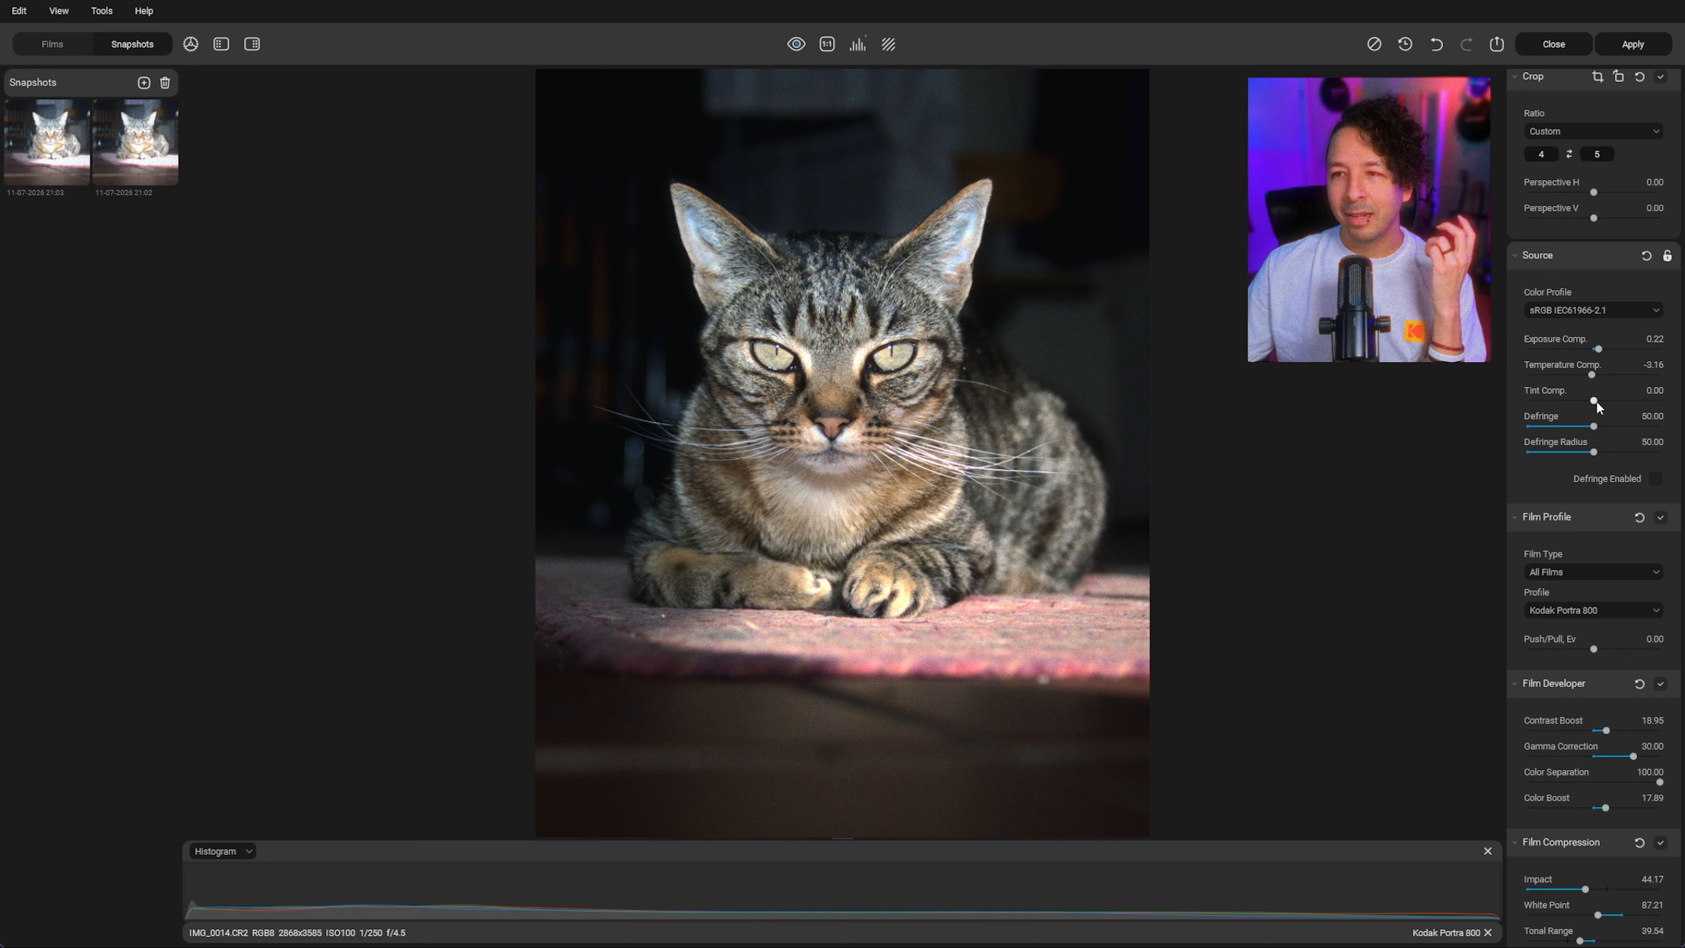
pyautogui.moveTo(1594, 400); pyautogui.dragTo(1589, 401)
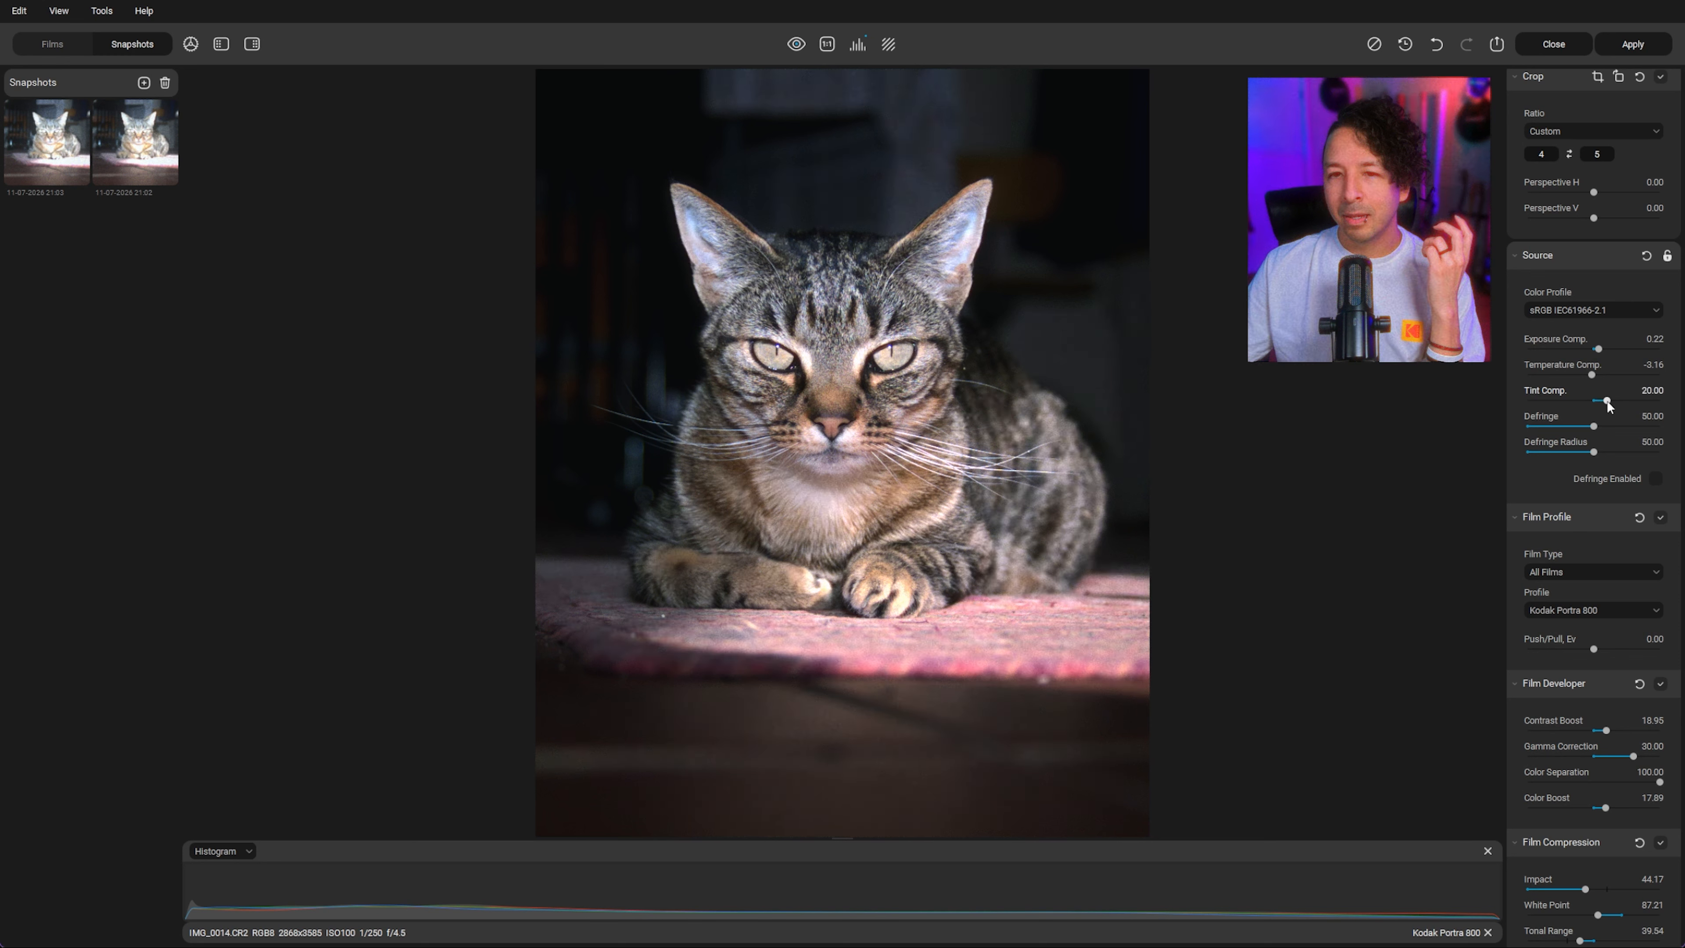
pyautogui.moveTo(1606, 400); pyautogui.dragTo(1597, 401)
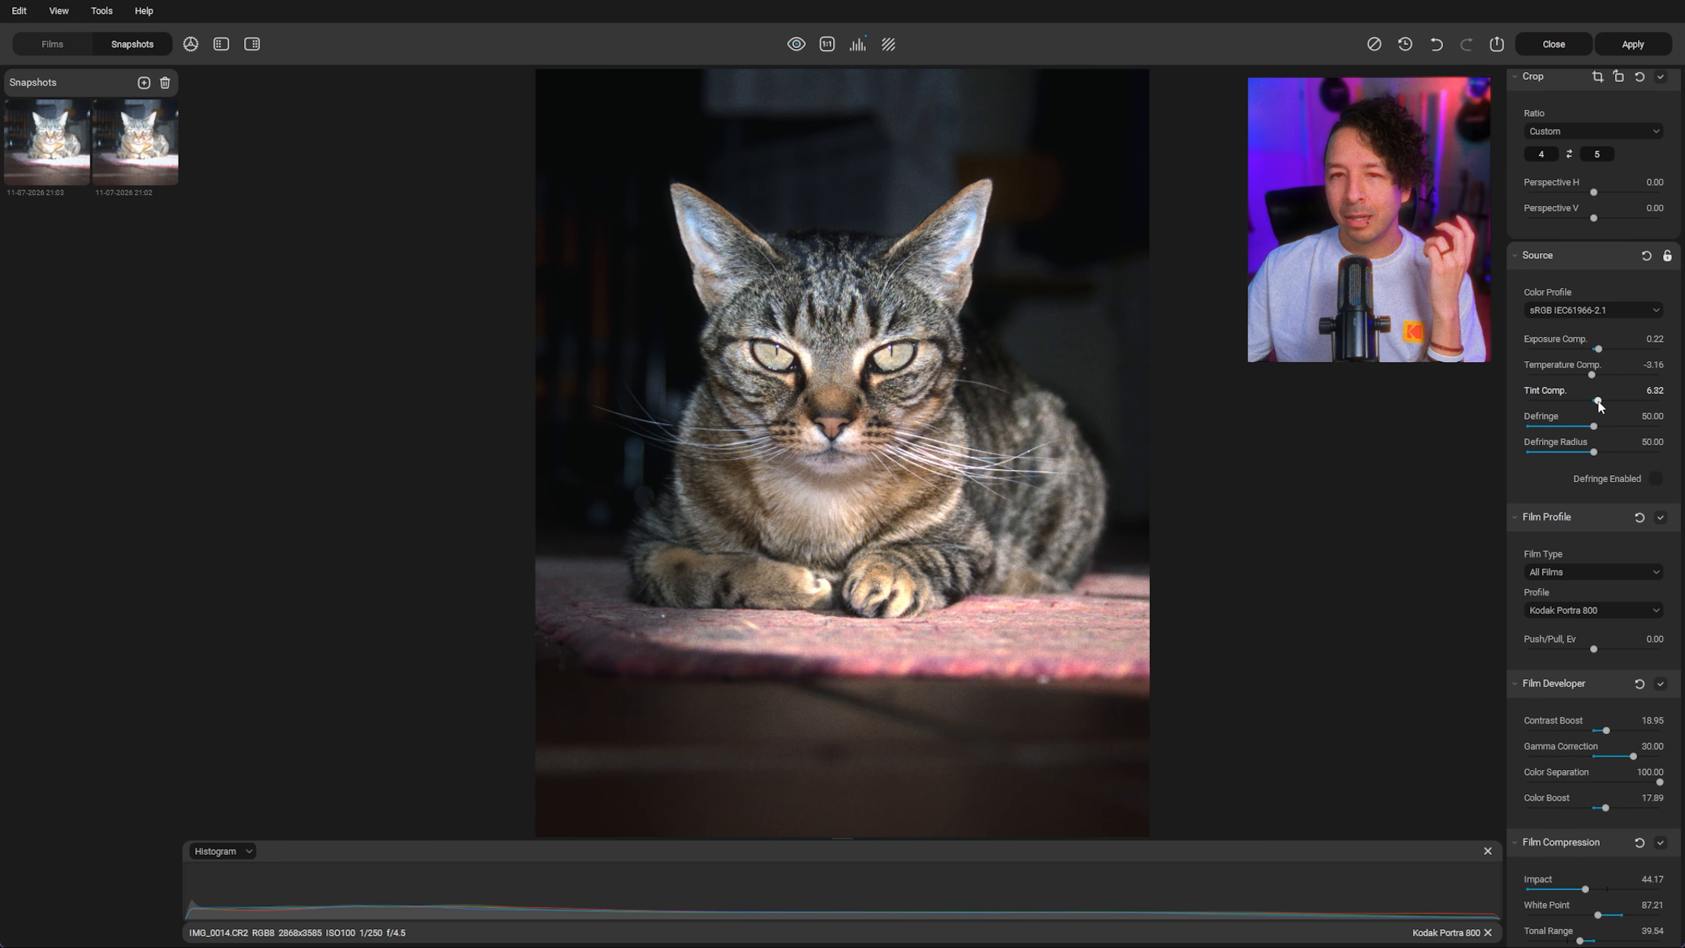
# Step: Darken the Vignette Exposure to -1.47
pyautogui.scroll(-15, 1592, 465)
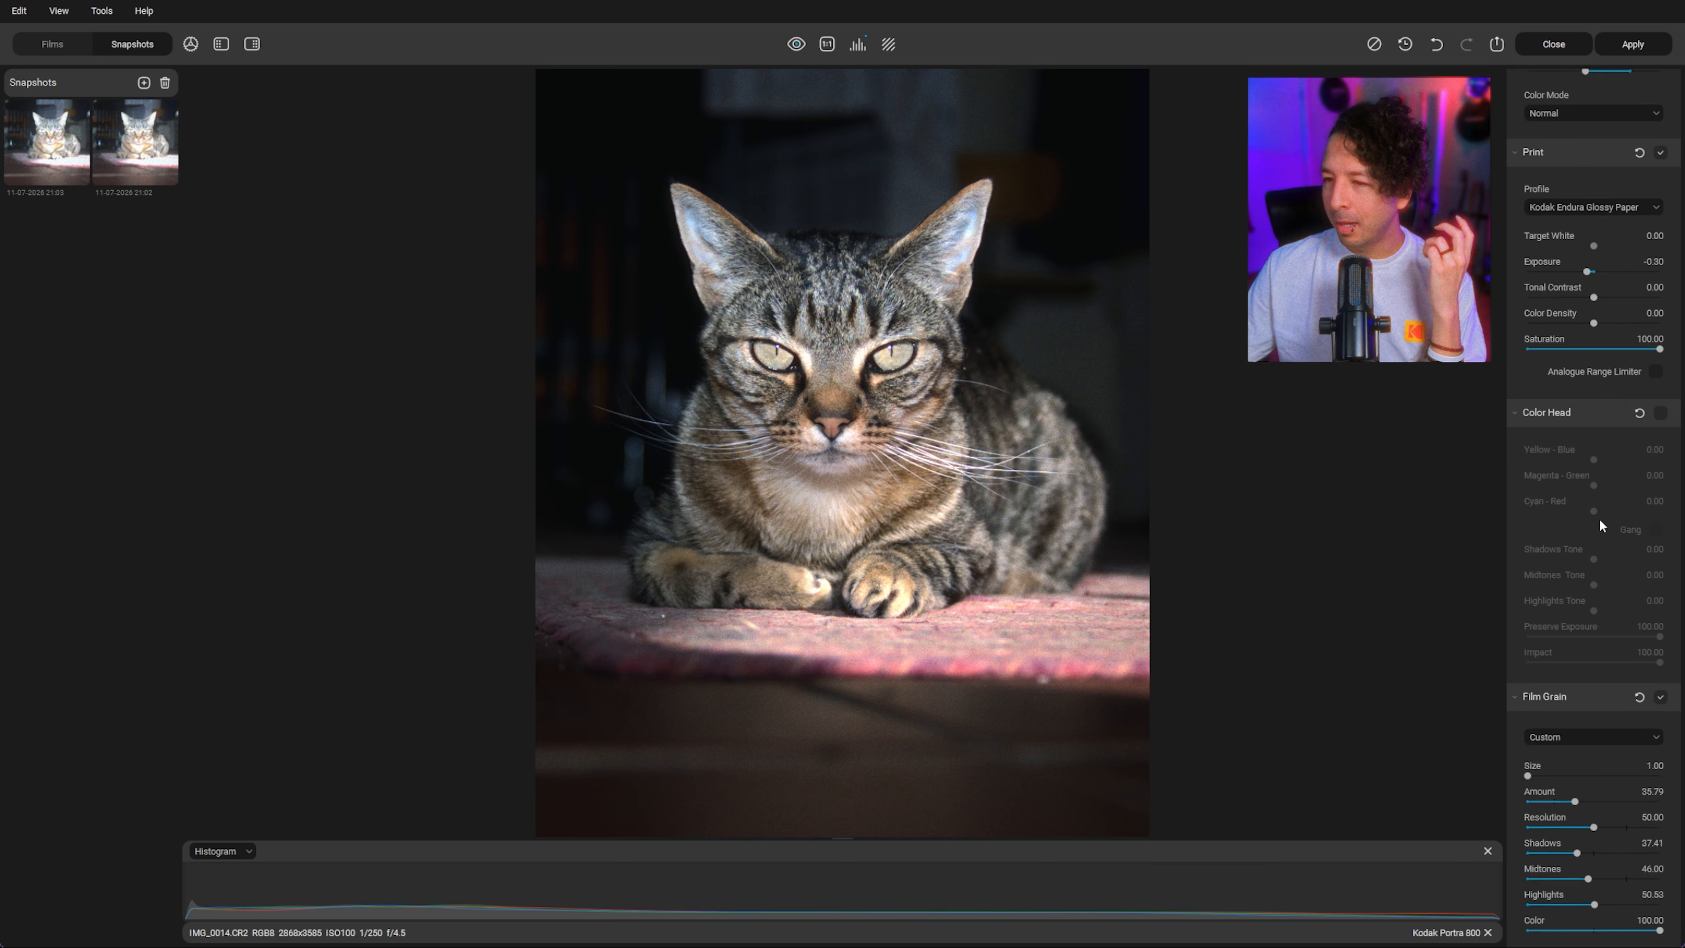
pyautogui.scroll(-15, 1599, 517)
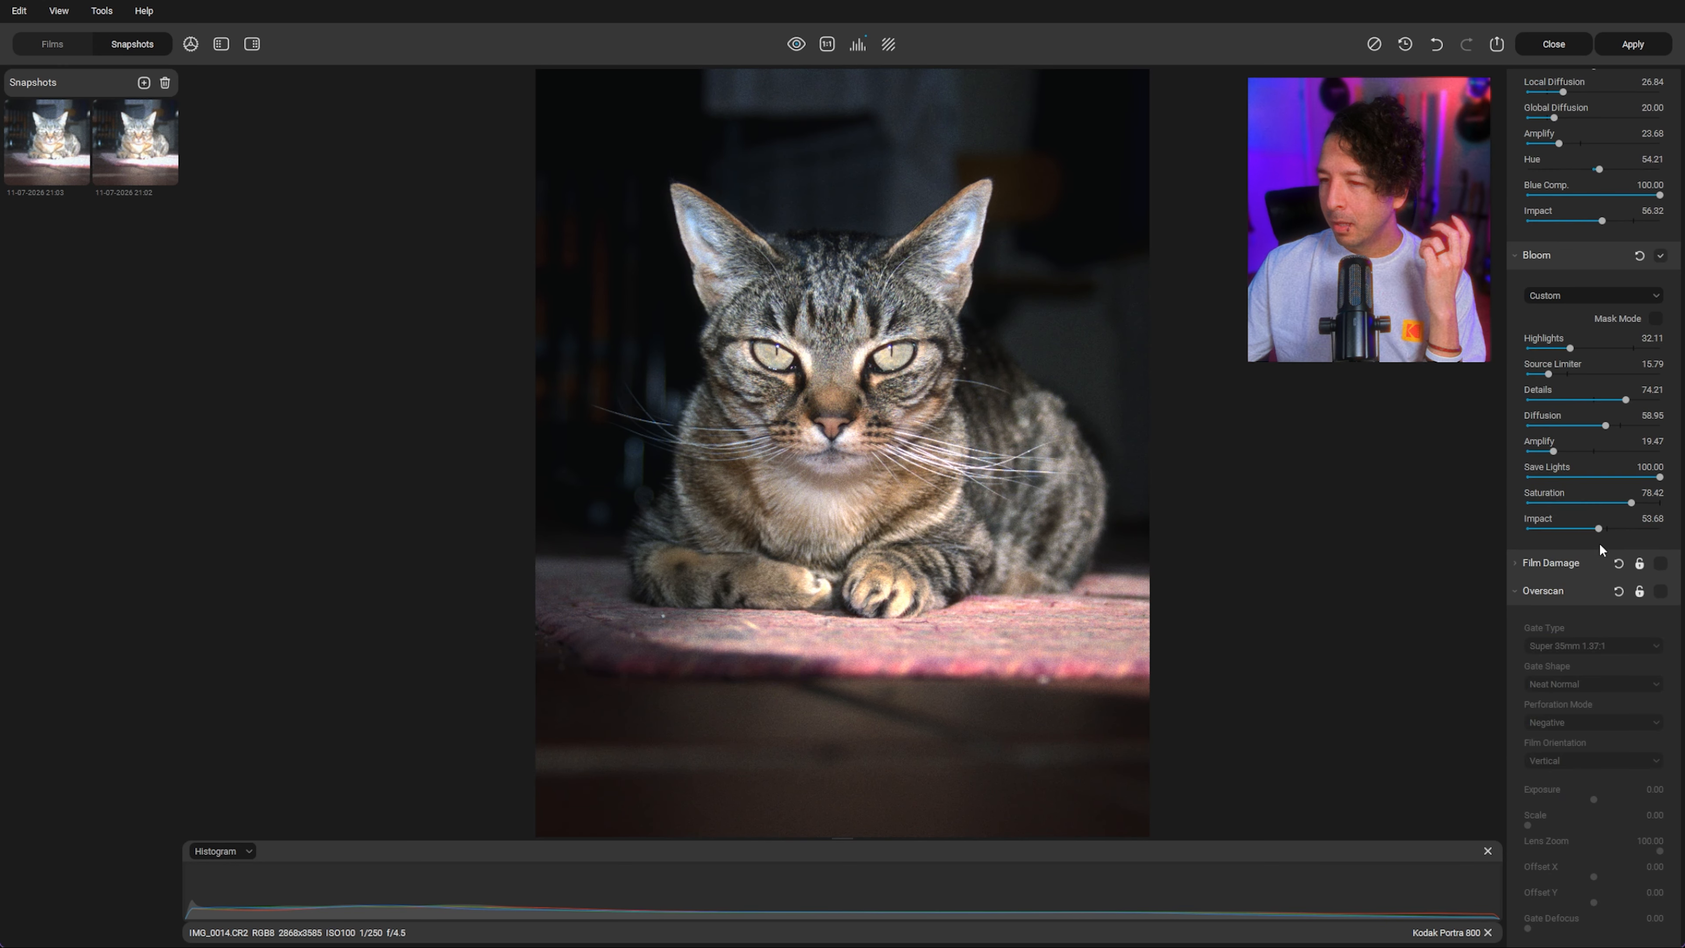
pyautogui.scroll(-4, 1606, 637)
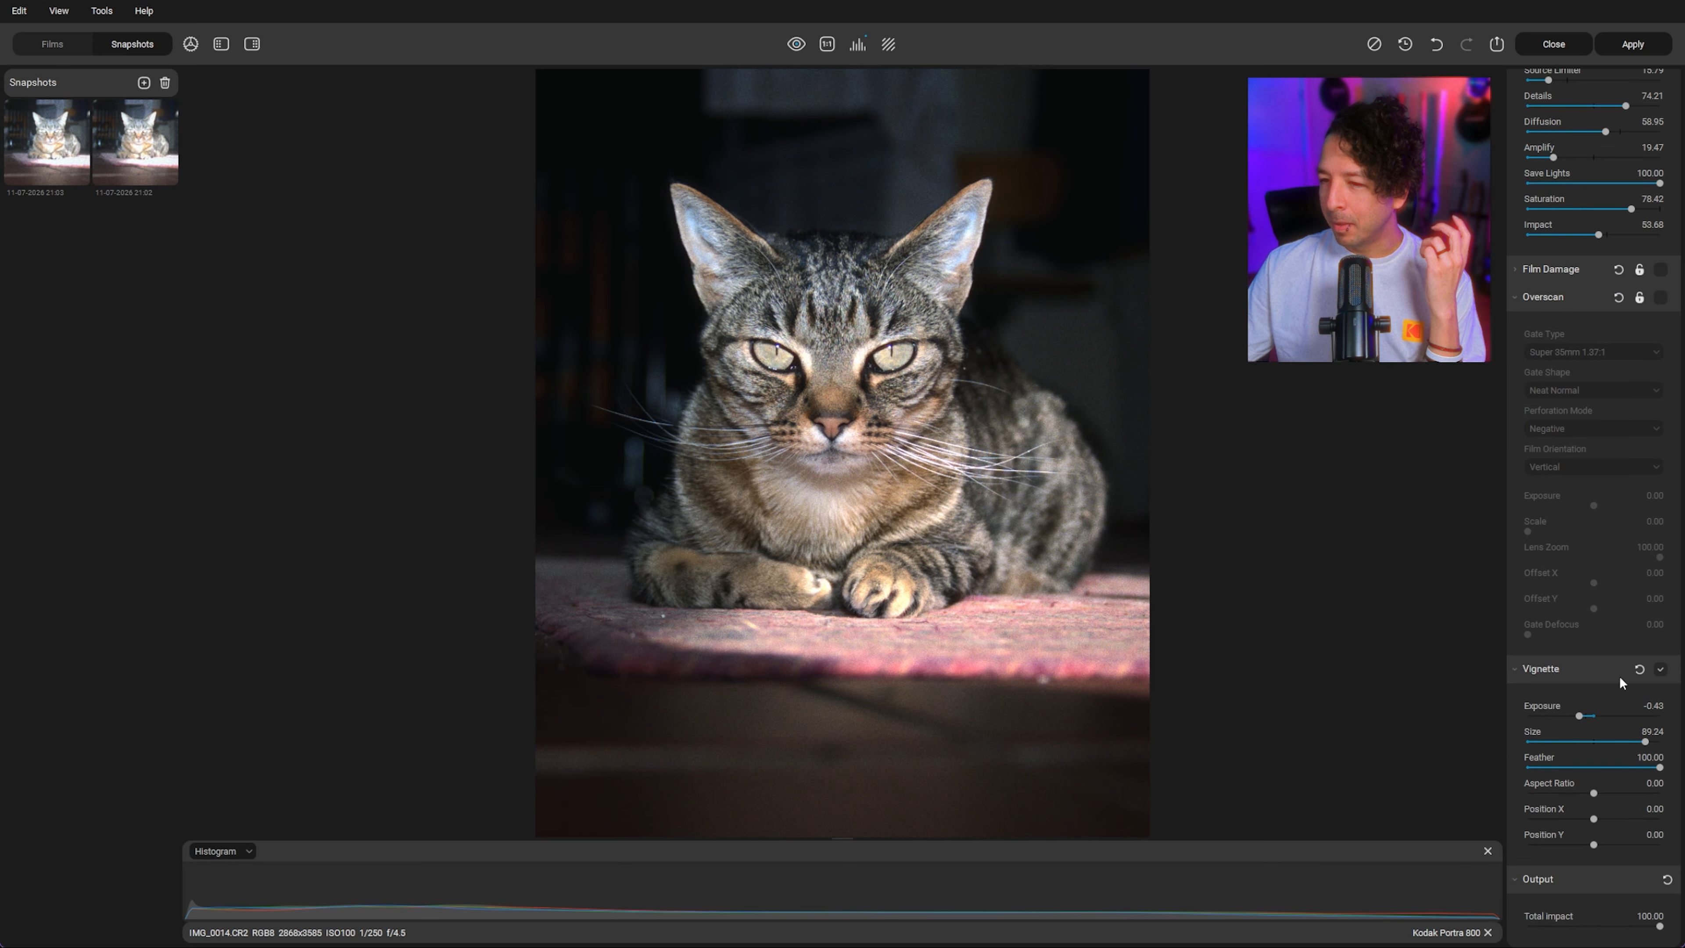
pyautogui.moveTo(1578, 716); pyautogui.dragTo(1548, 713)
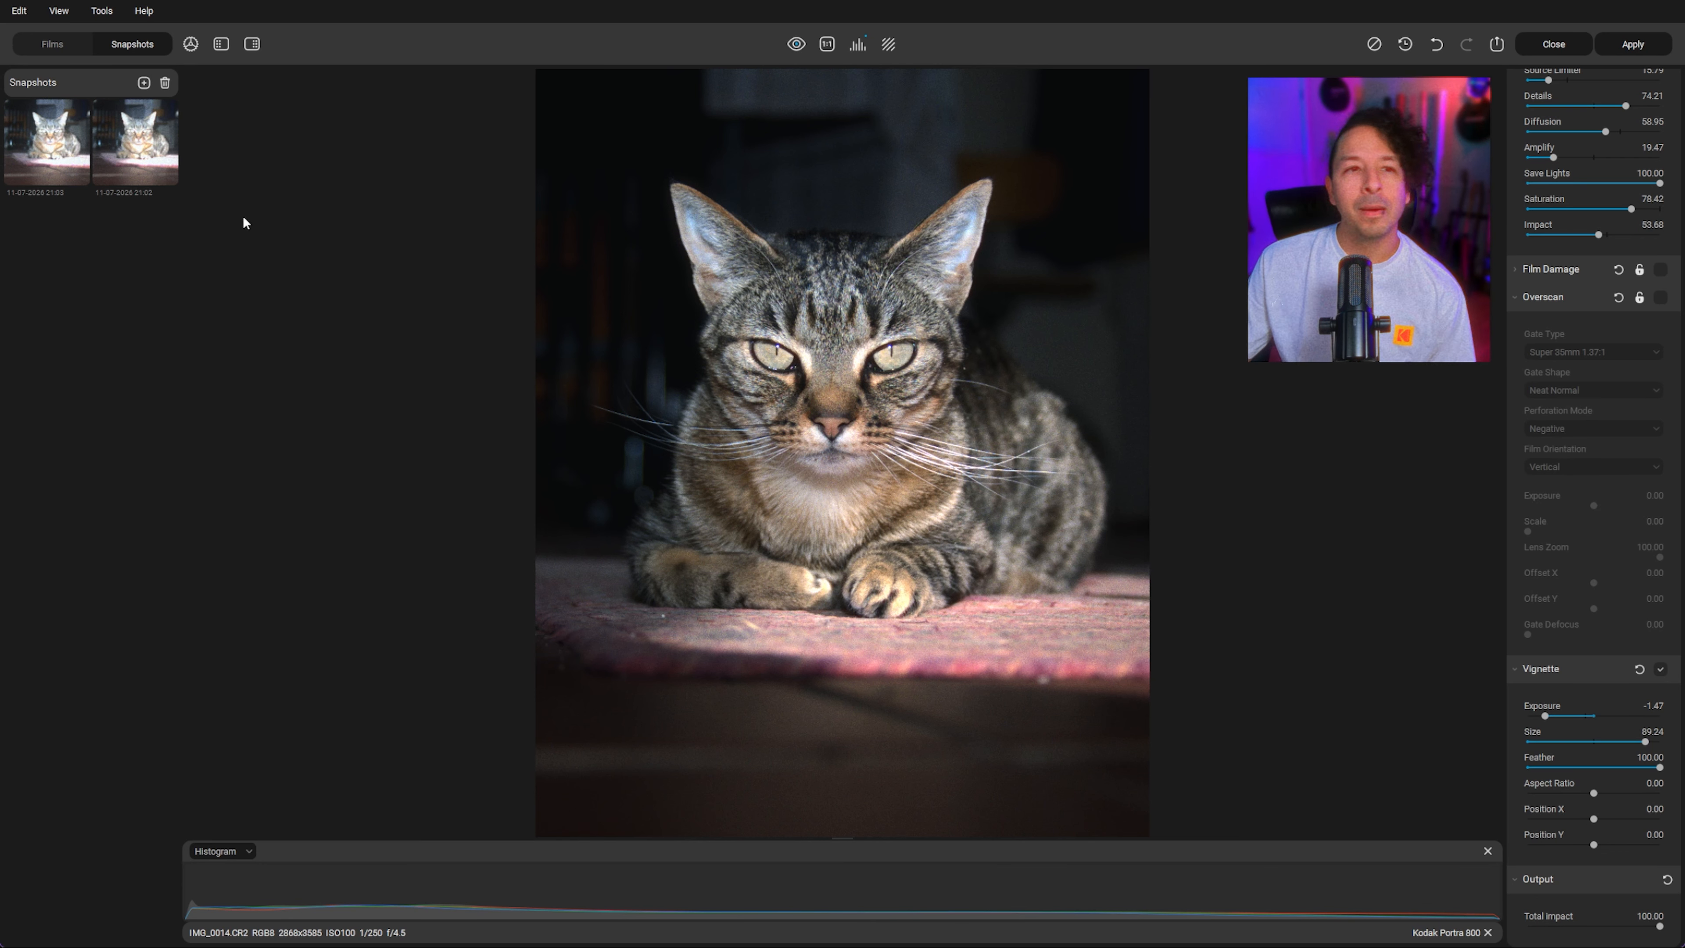
# Step: Save a snapshot of the cat edit and apply the edits to return to the project
pyautogui.click(144, 83)
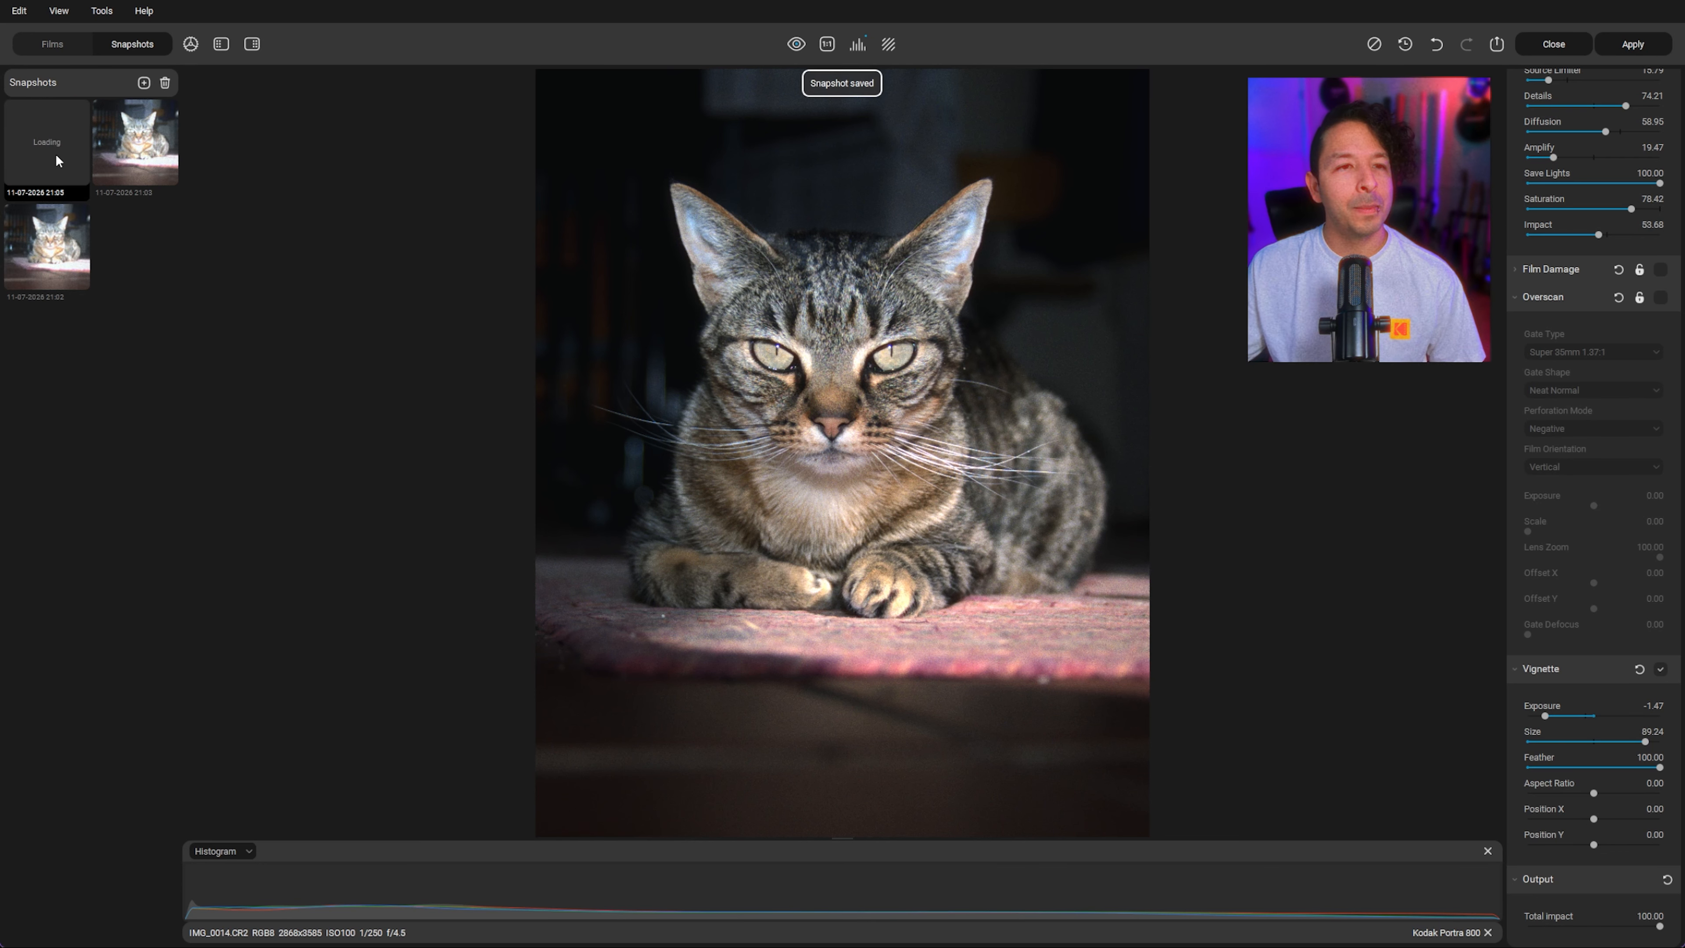
pyautogui.click(1632, 44)
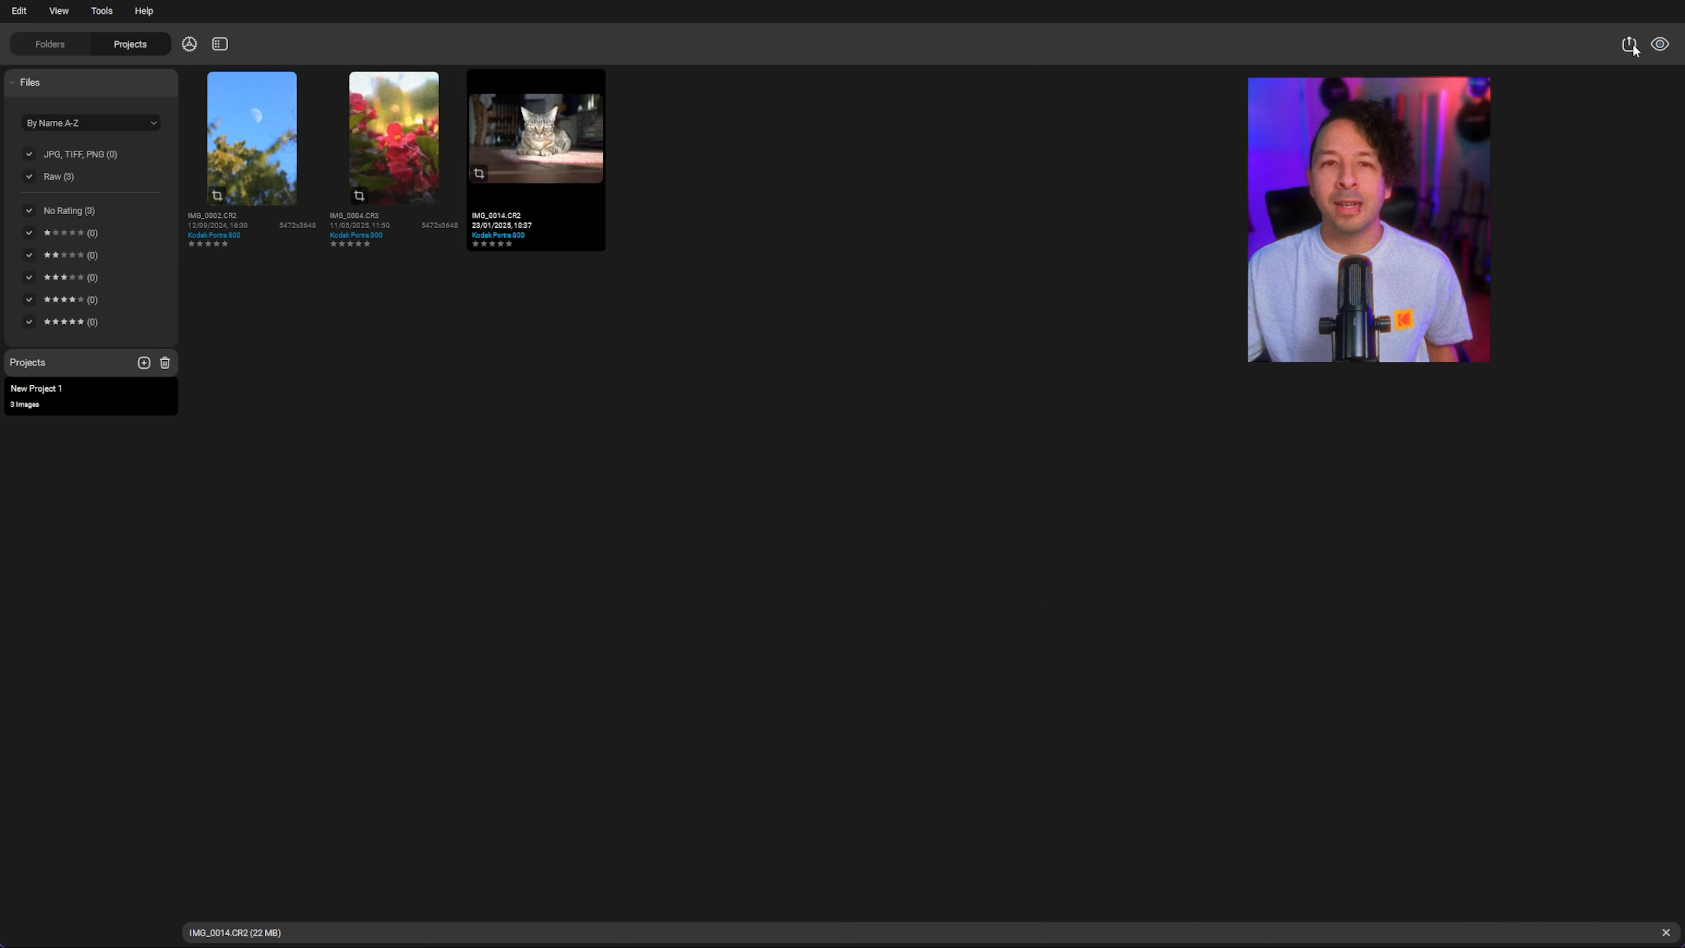
# Step: Select all three images in the project
pyautogui.click(250, 129)
pyautogui.click(455, 387)
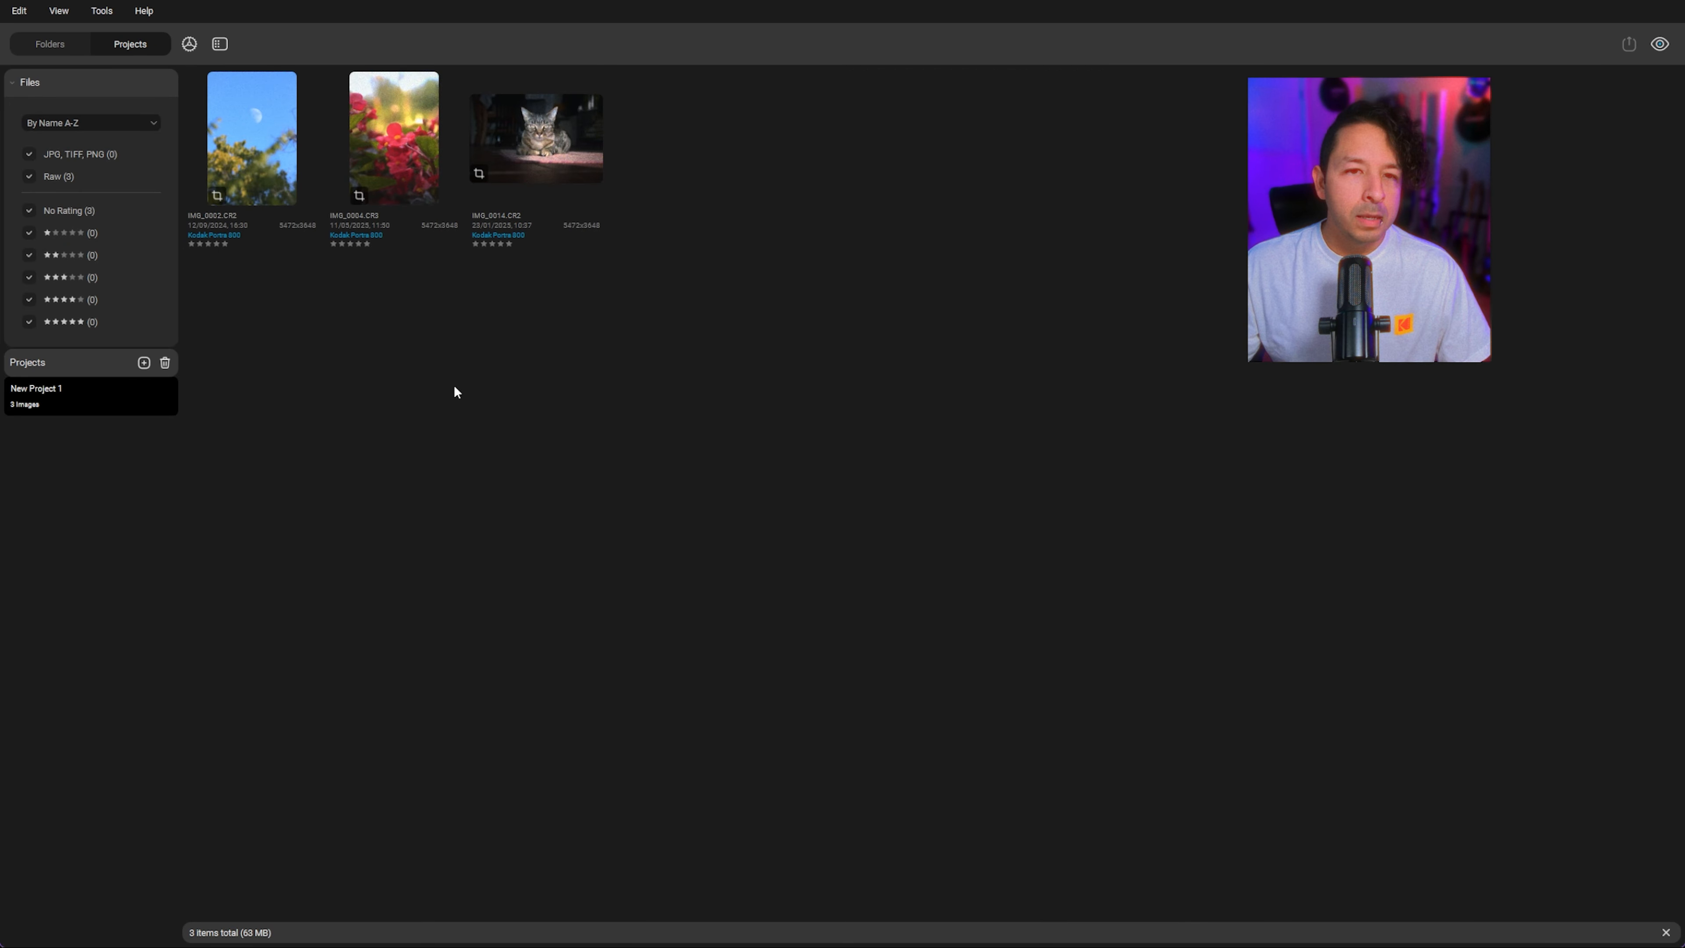
pyautogui.click(295, 157)
pyautogui.keyDown('shift'); pyautogui.click(530, 165); pyautogui.keyUp('shift')
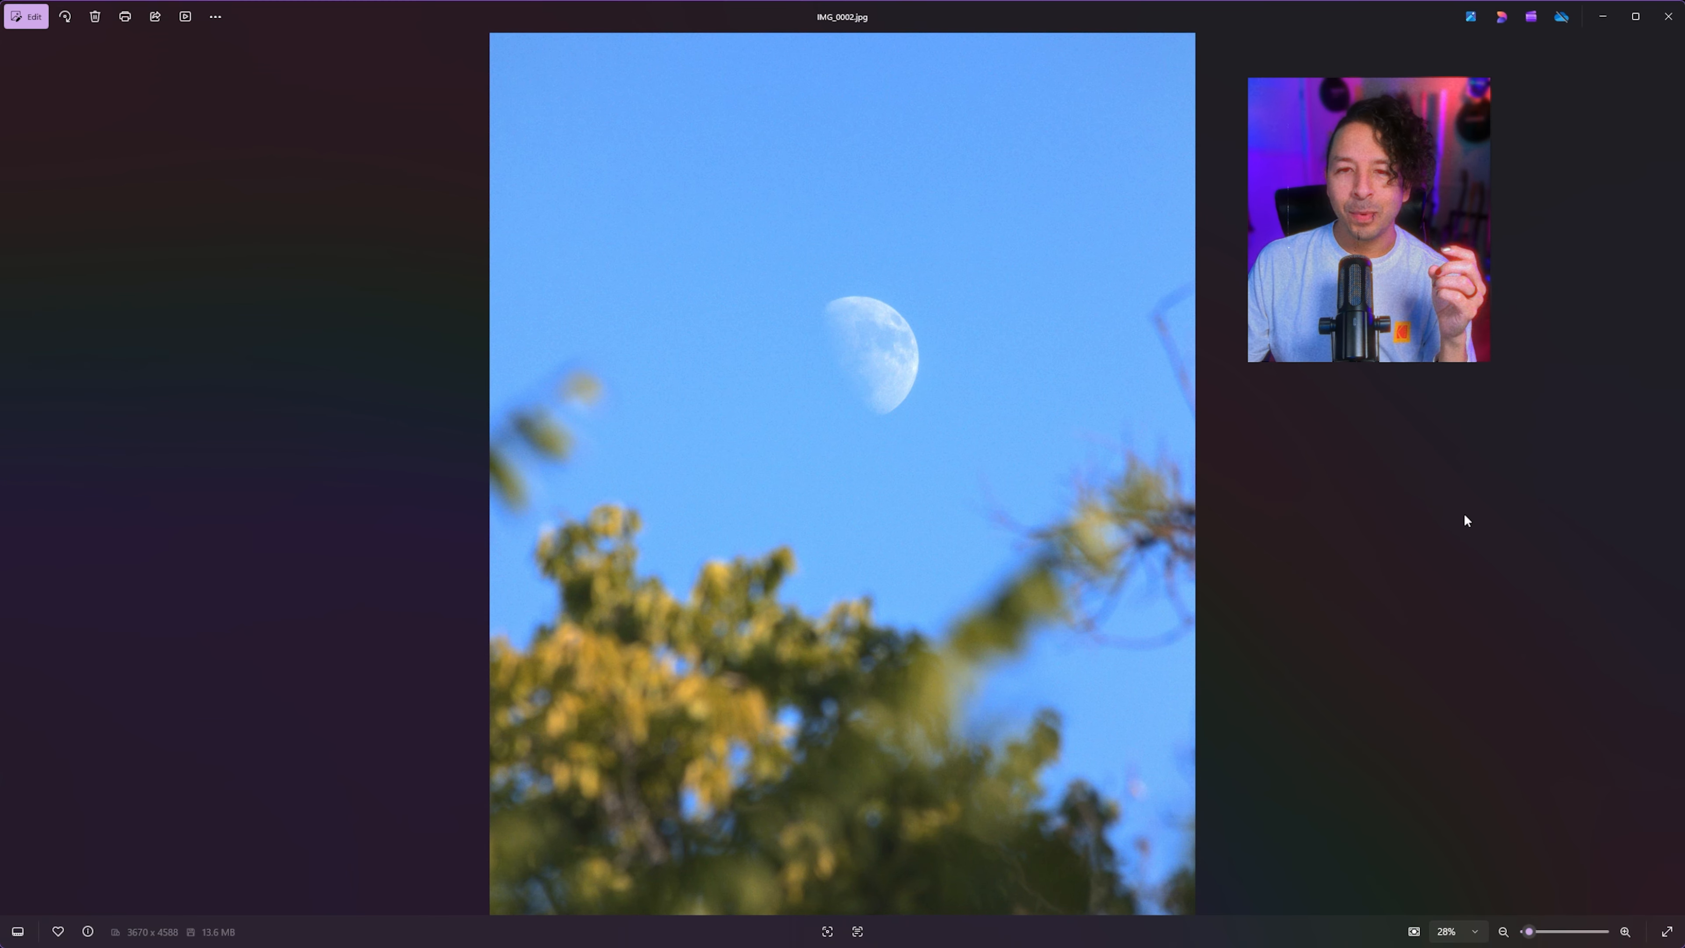
# Step: Inspect the exported moon and flower JPEGs in the photo viewer, zooming into the moon
pyautogui.scroll(3, 1065, 324)
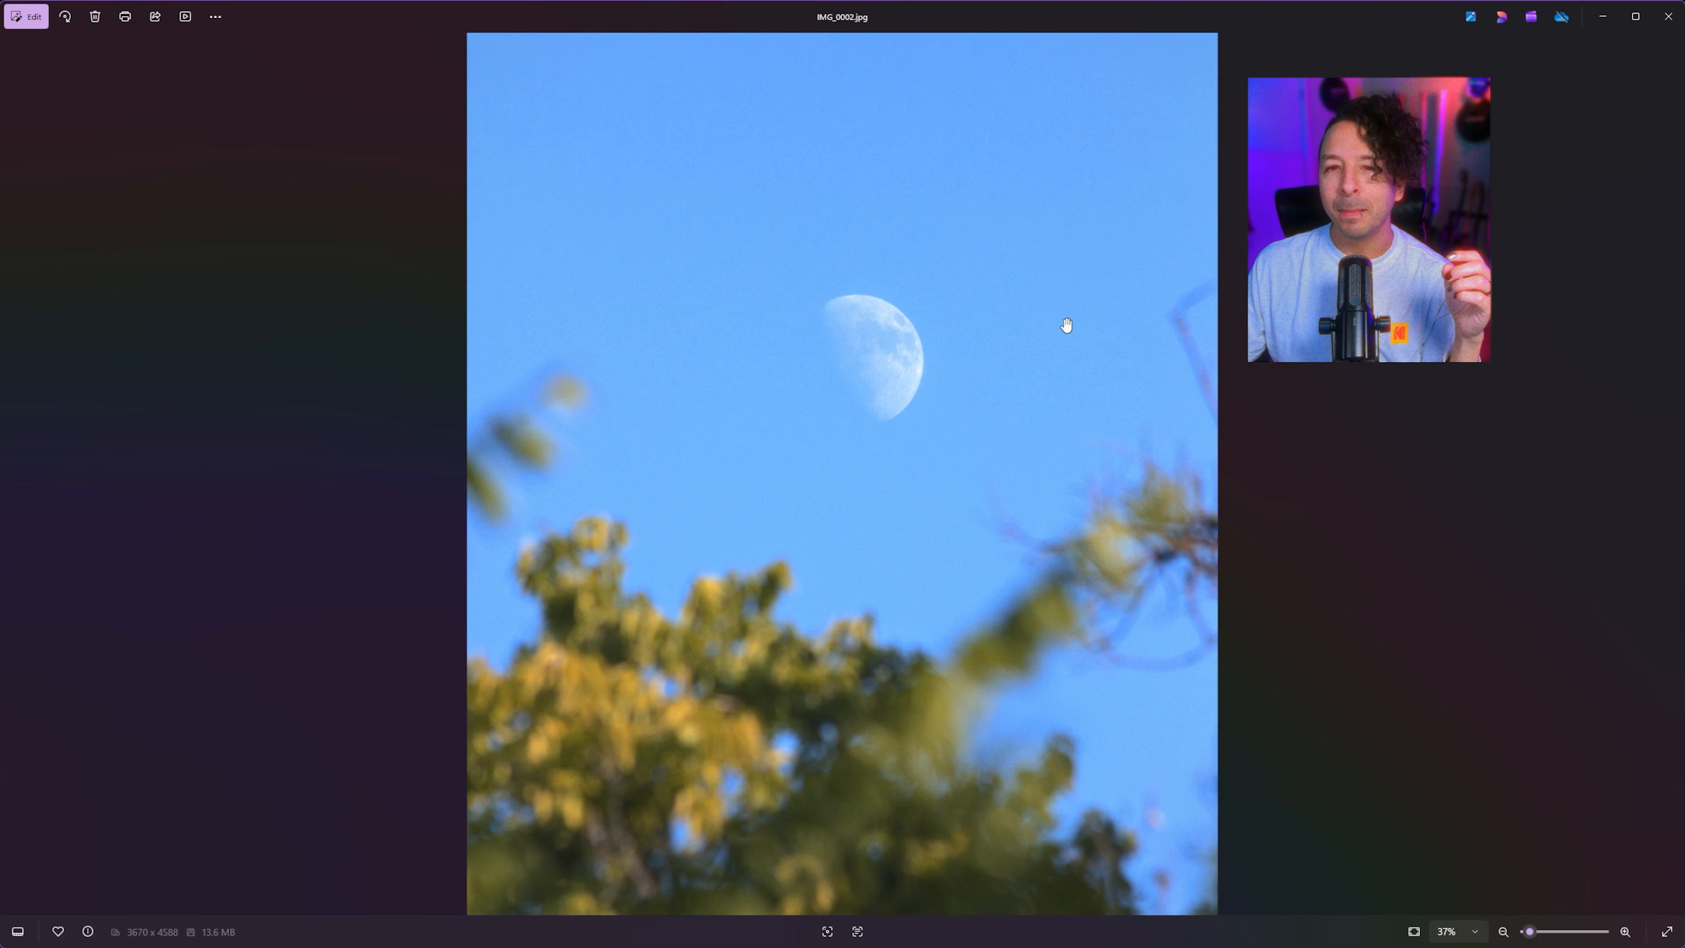
pyautogui.moveTo(1127, 493); pyautogui.dragTo(1064, 267)
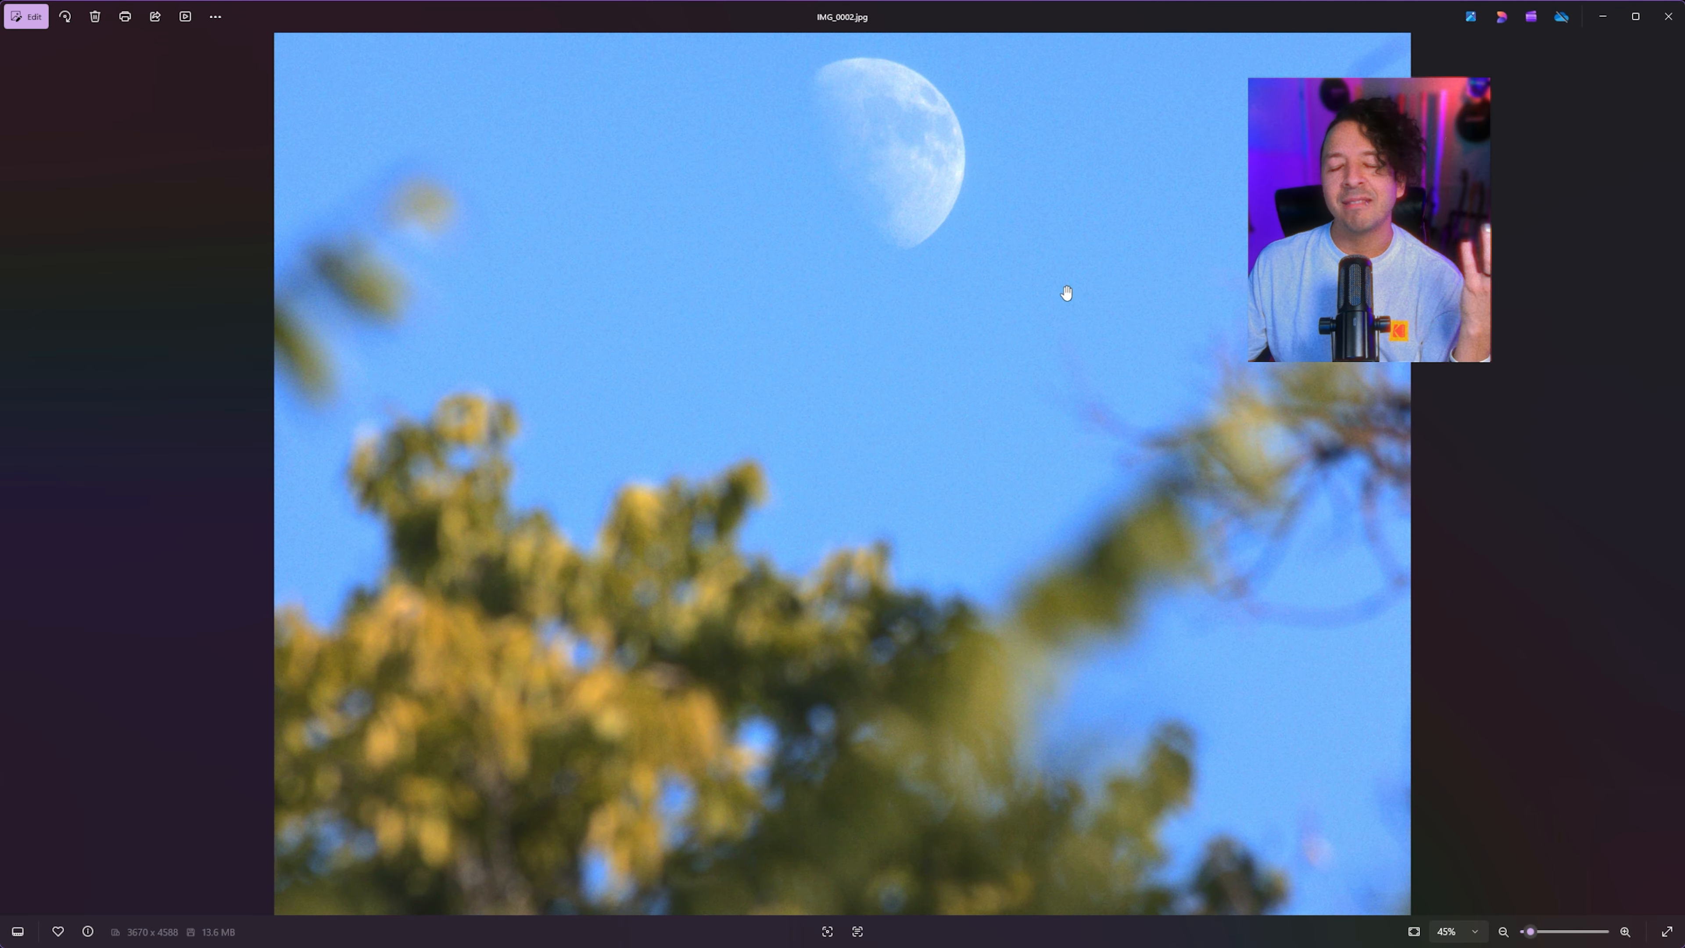
pyautogui.scroll(-3, 1044, 371)
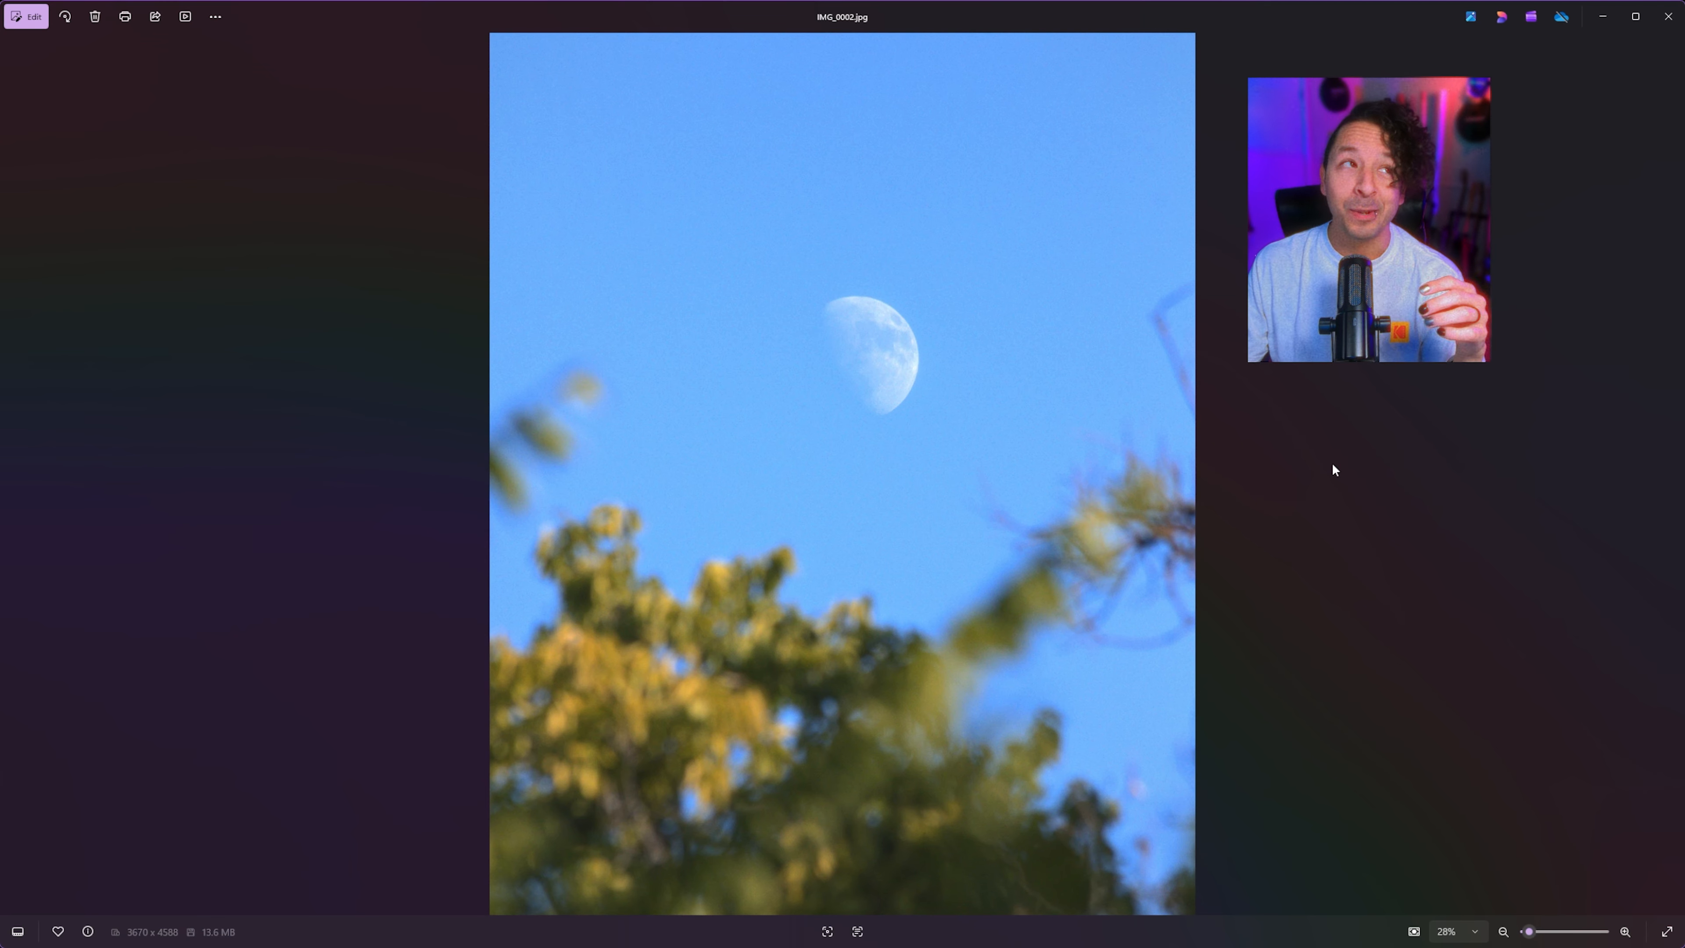
pyautogui.press('Right')
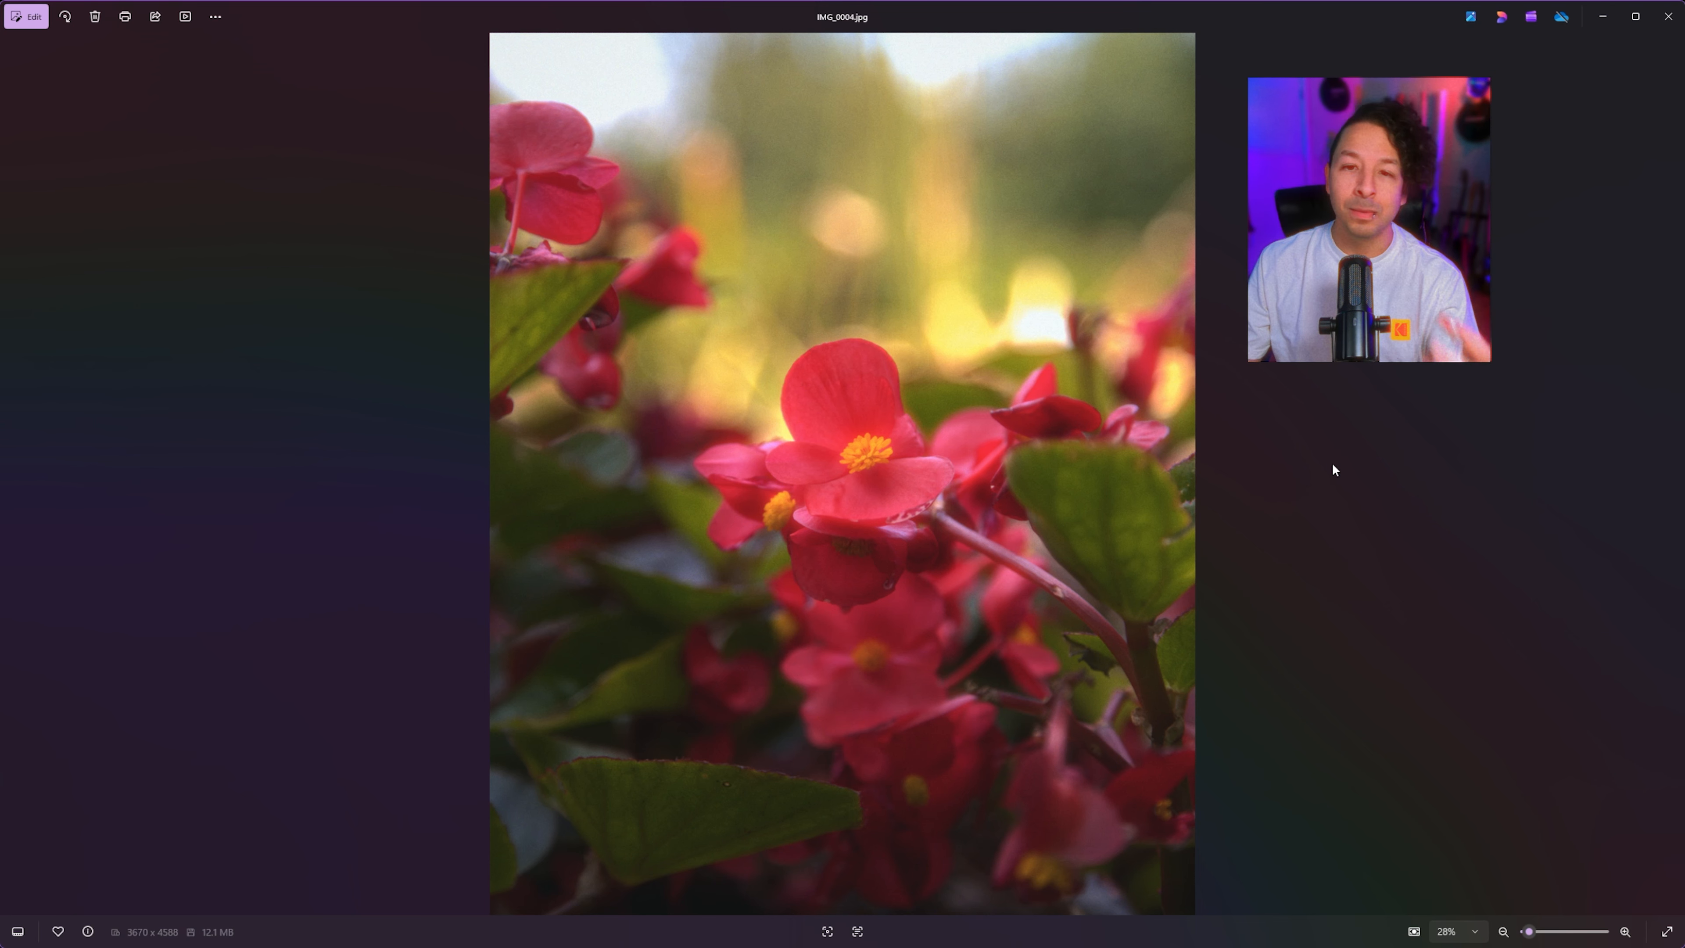
pyautogui.press('Right')
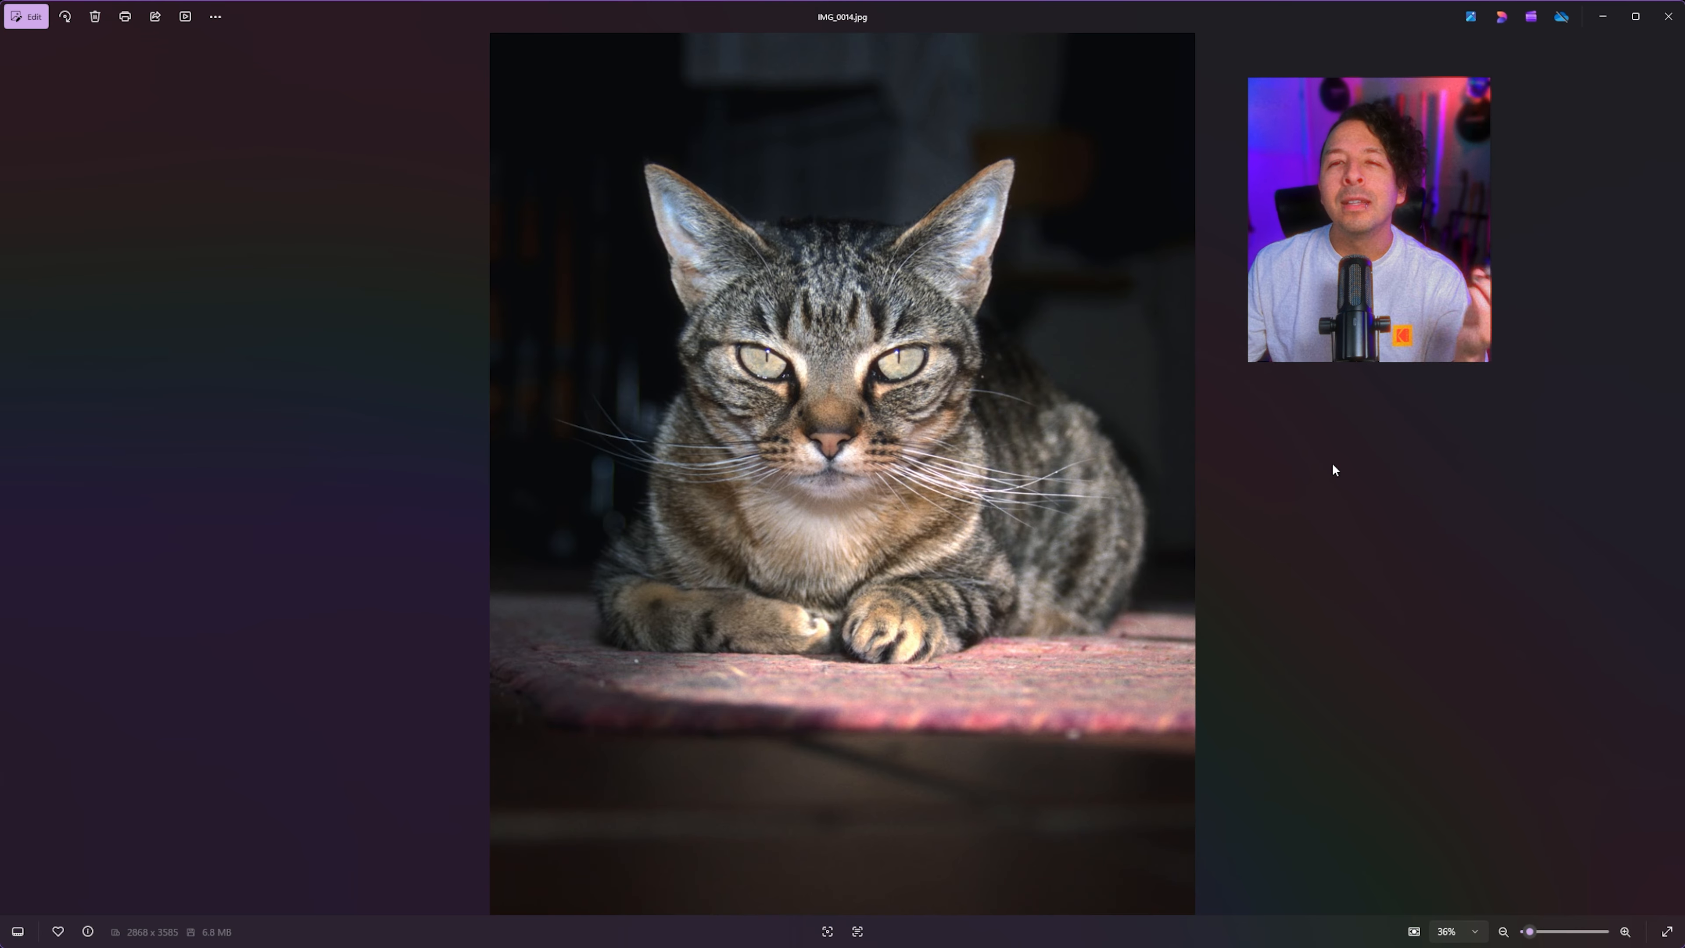
# Step: Inspect the exported cat JPEG, zooming into the face and fur to check grain and detail
pyautogui.scroll(5, 1034, 415)
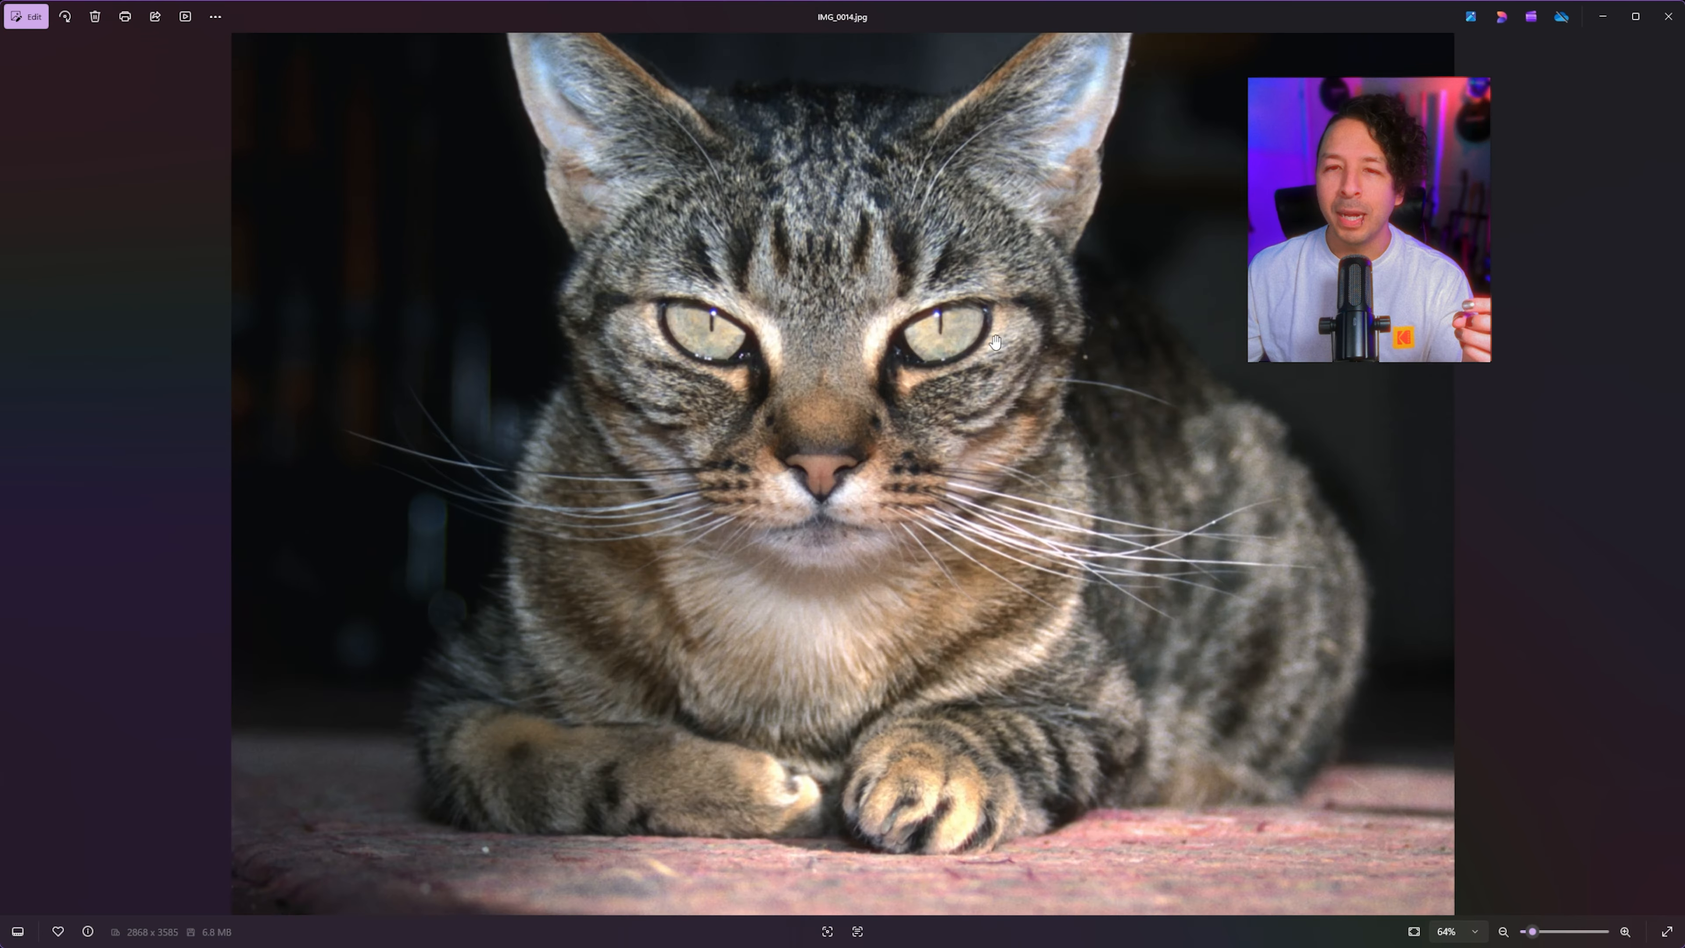
pyautogui.moveTo(944, 308); pyautogui.dragTo(841, 630)
pyautogui.scroll(-5, 943, 319)
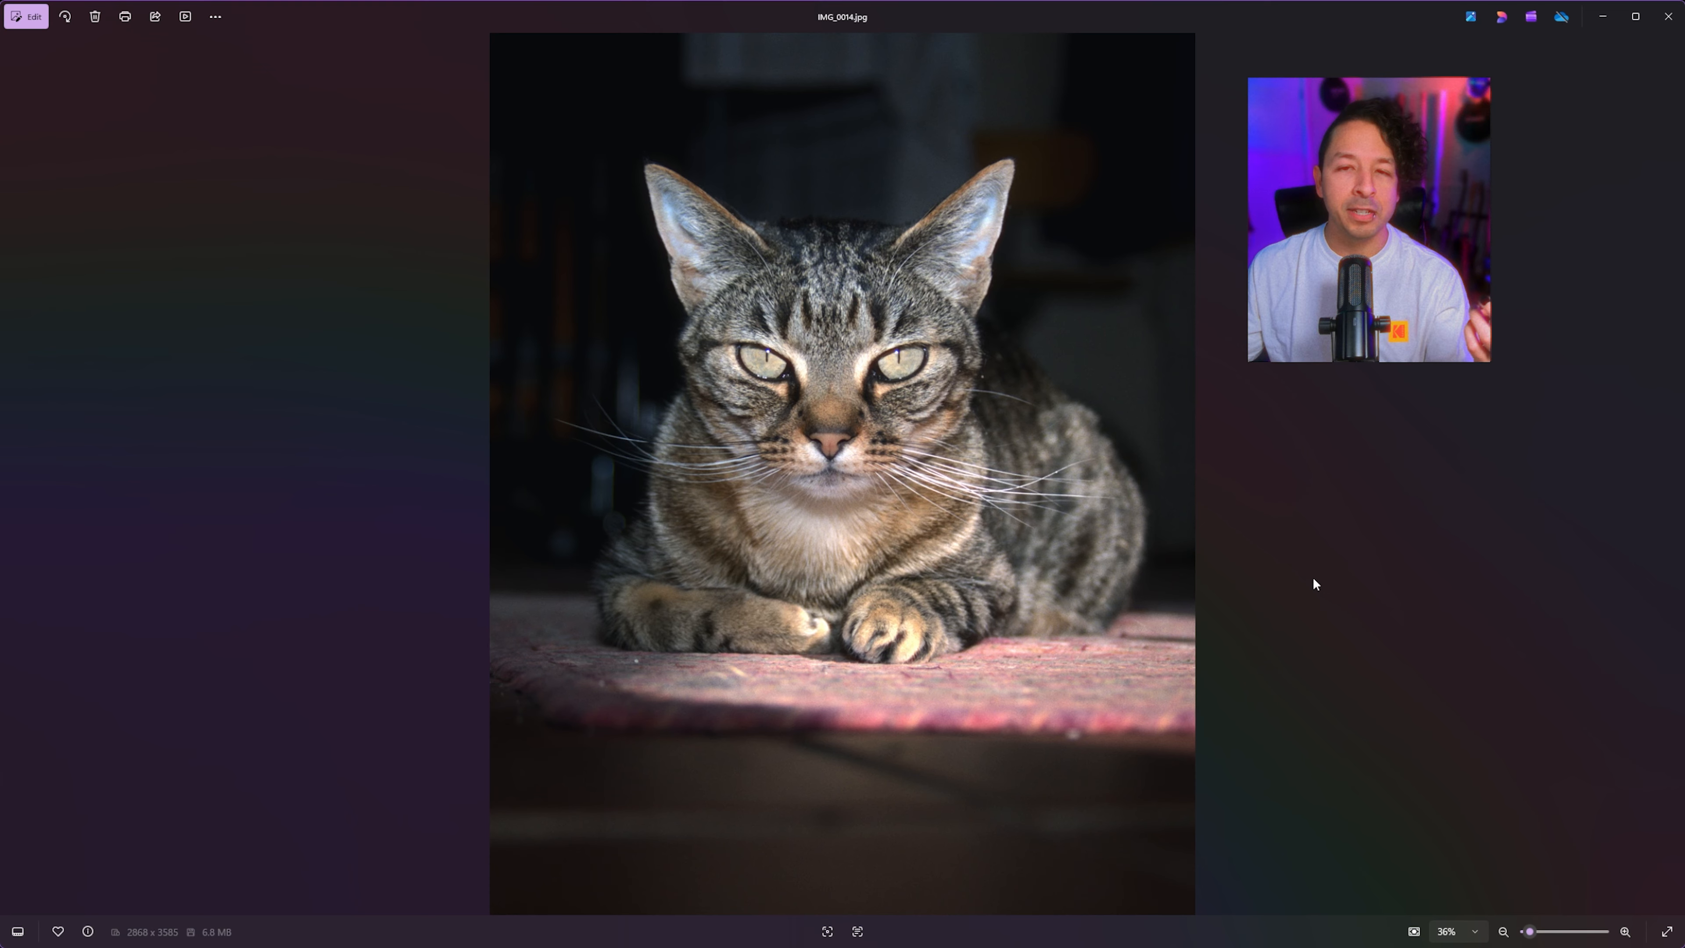
pyautogui.scroll(3, 855, 474)
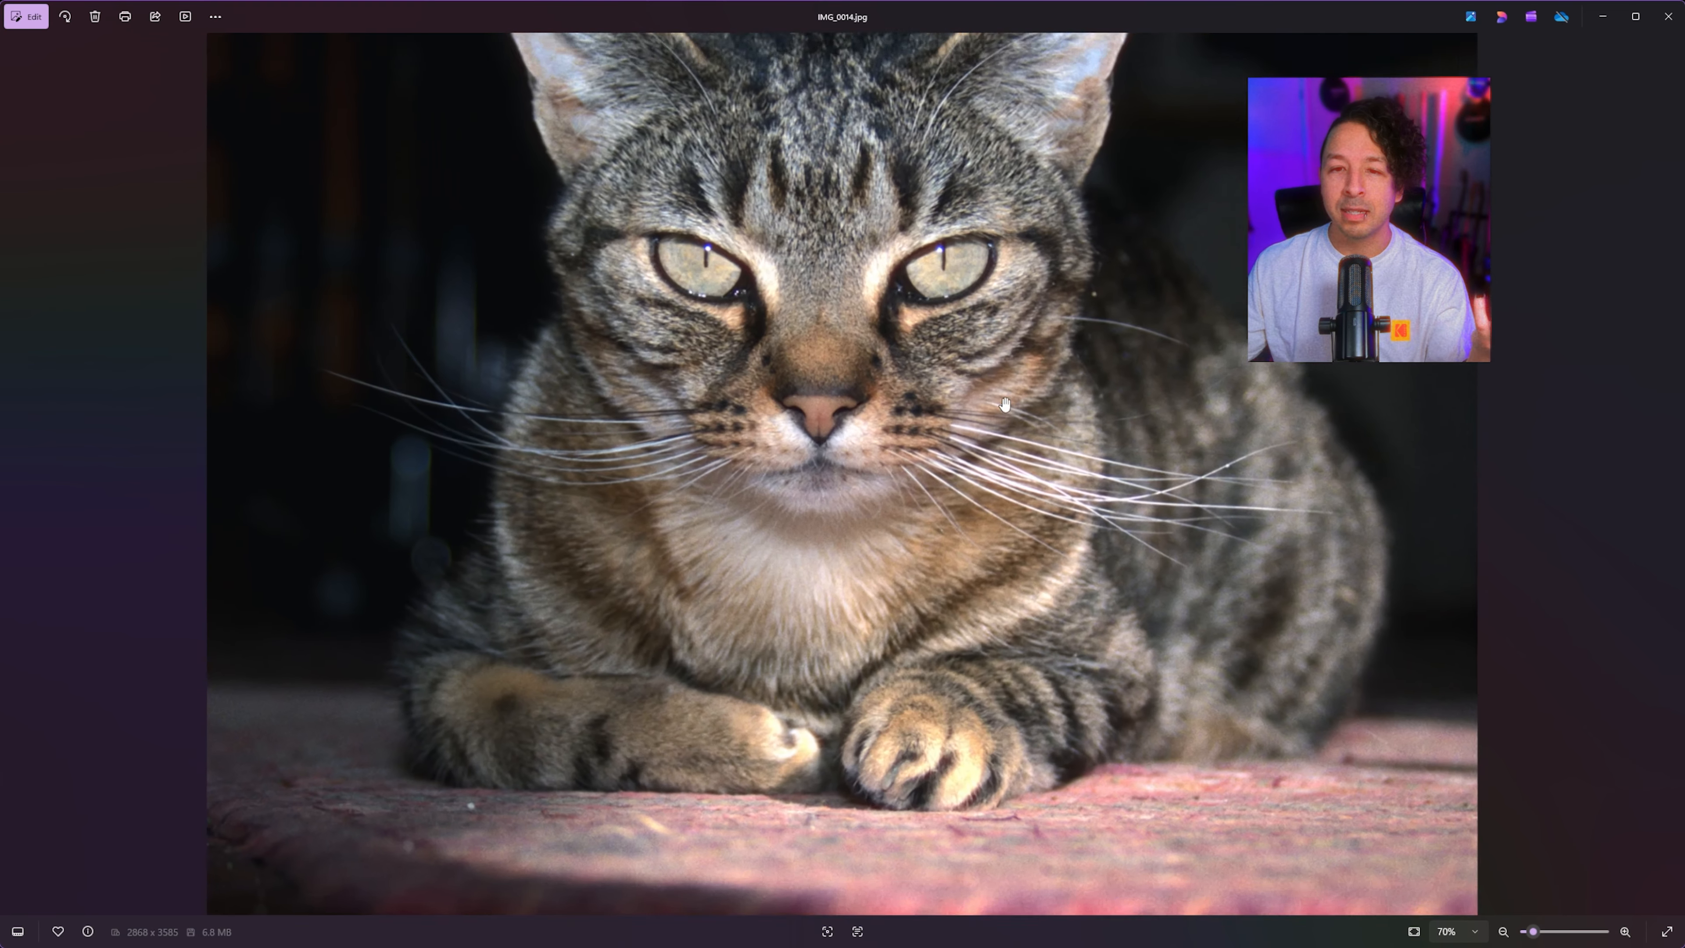
pyautogui.moveTo(826, 294); pyautogui.dragTo(821, 627)
pyautogui.scroll(-3, 998, 542)
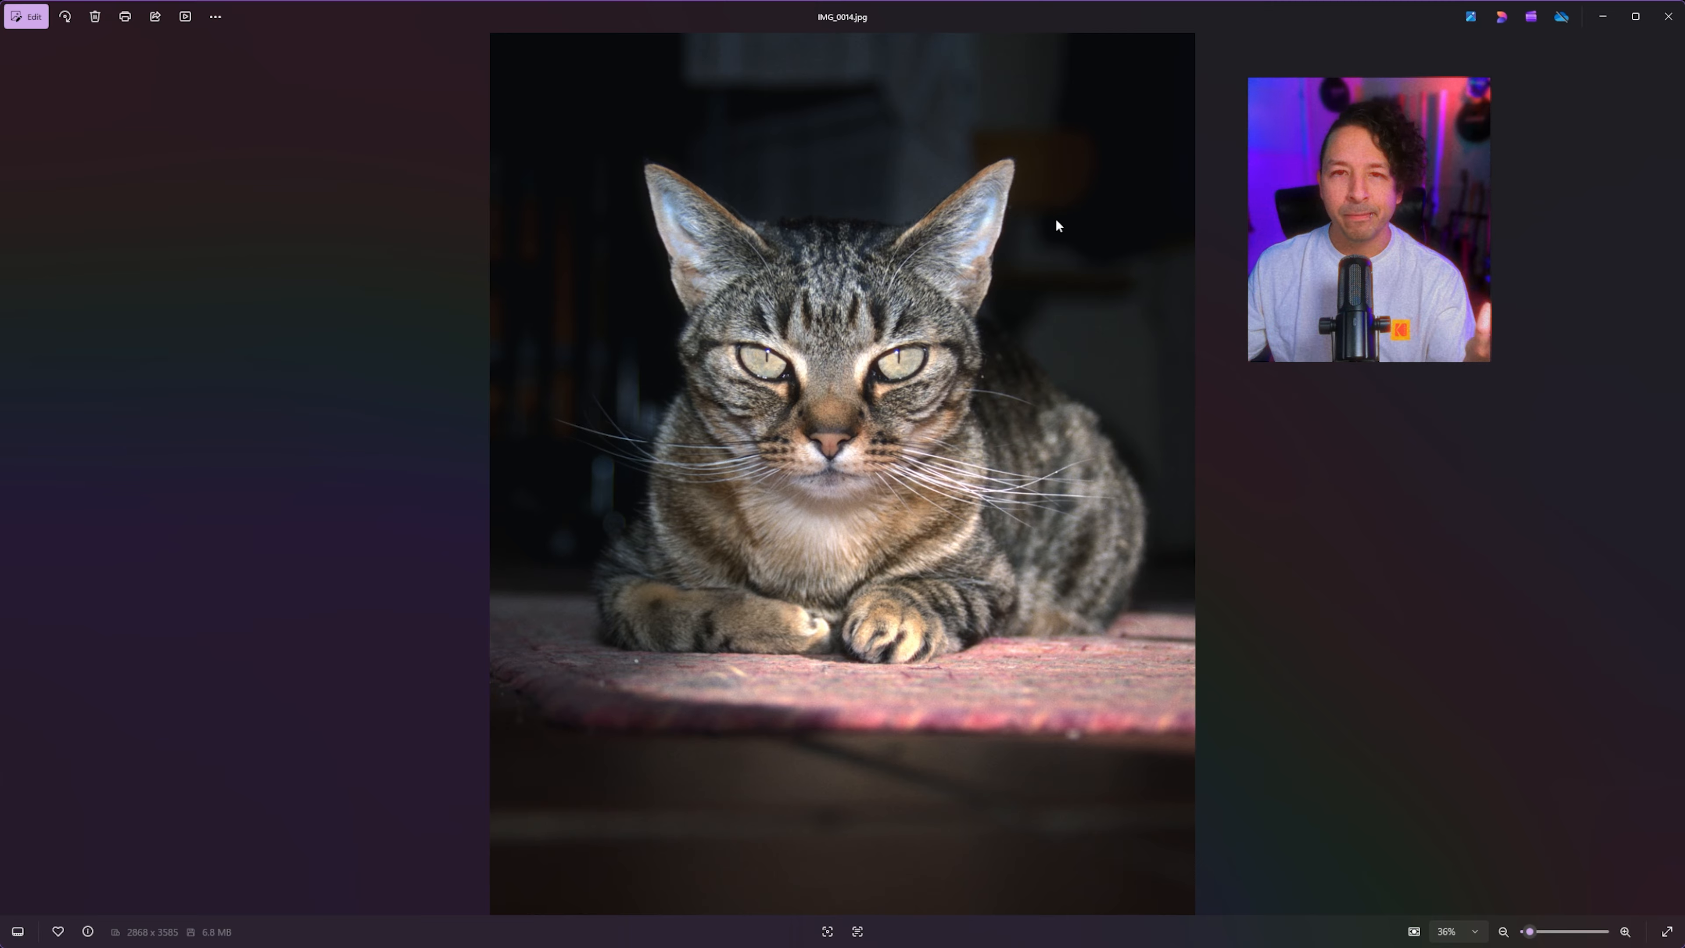
pyautogui.scroll(2, 1025, 374)
pyautogui.scroll(1, 1025, 374)
pyautogui.scroll(-3, 1021, 376)
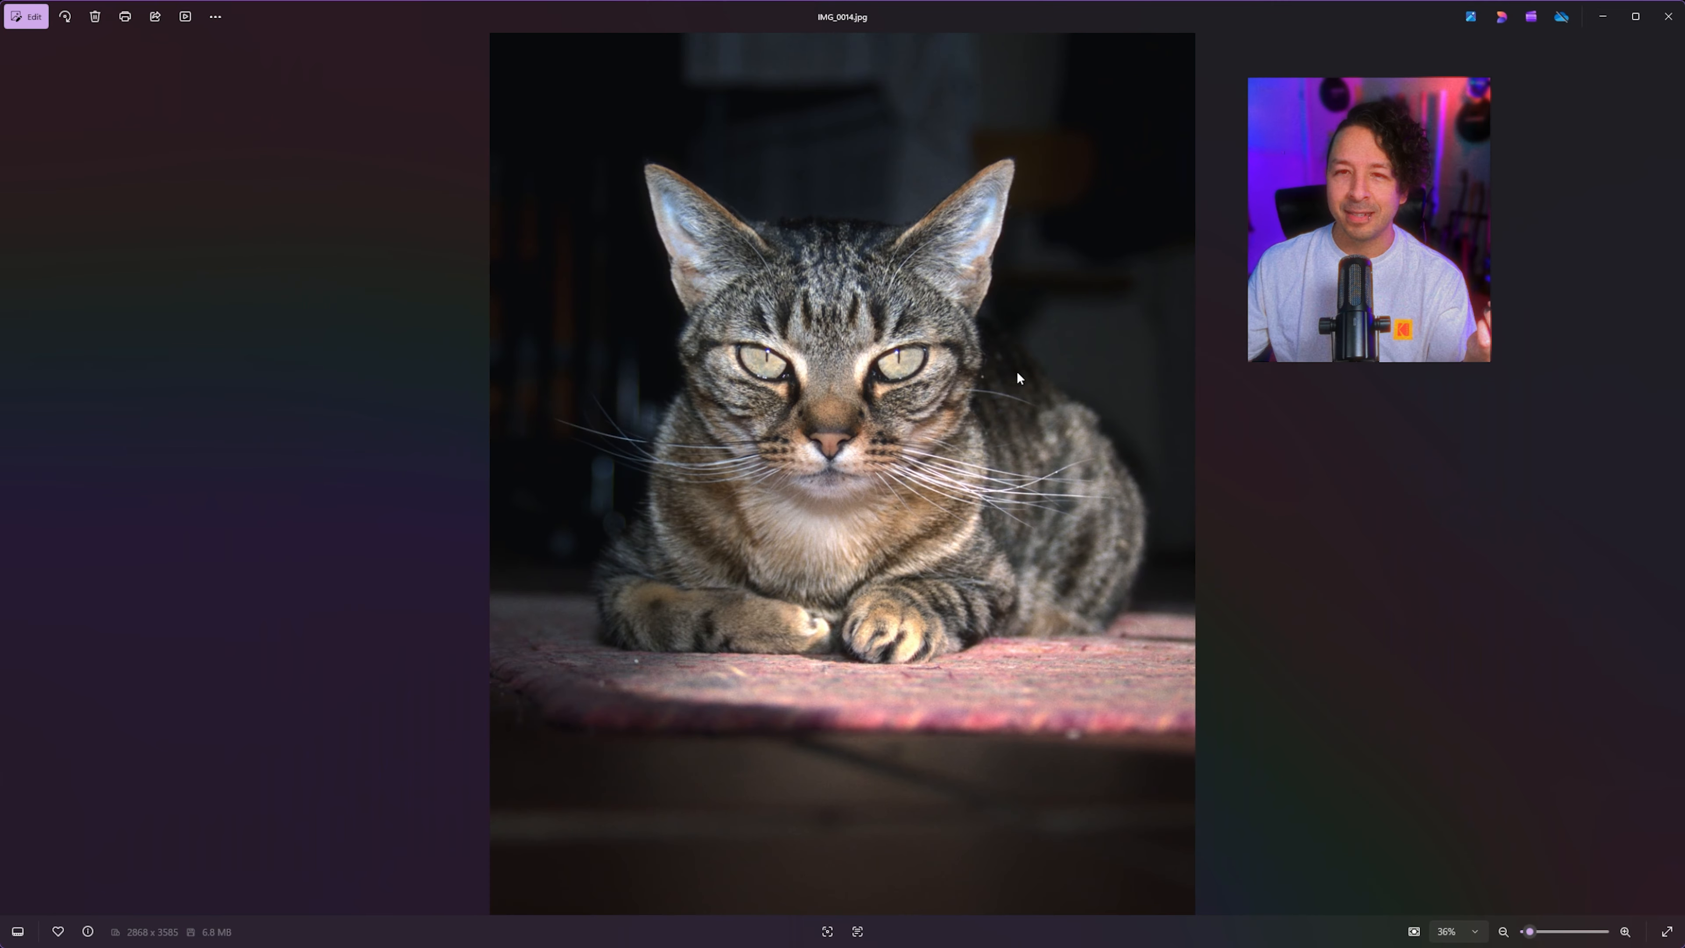